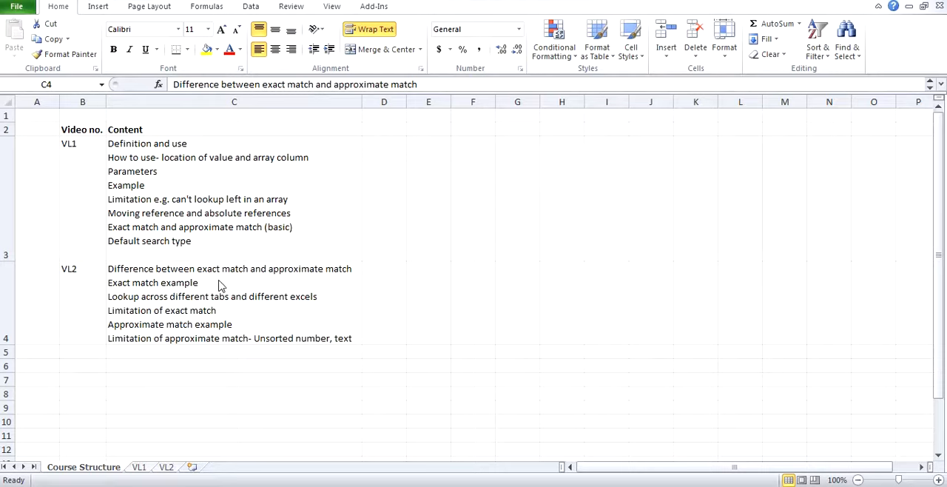
# Step: Review the VL2 topics on the Course Structure sheet and open the VL2 sheet
pyautogui.click(173, 289)
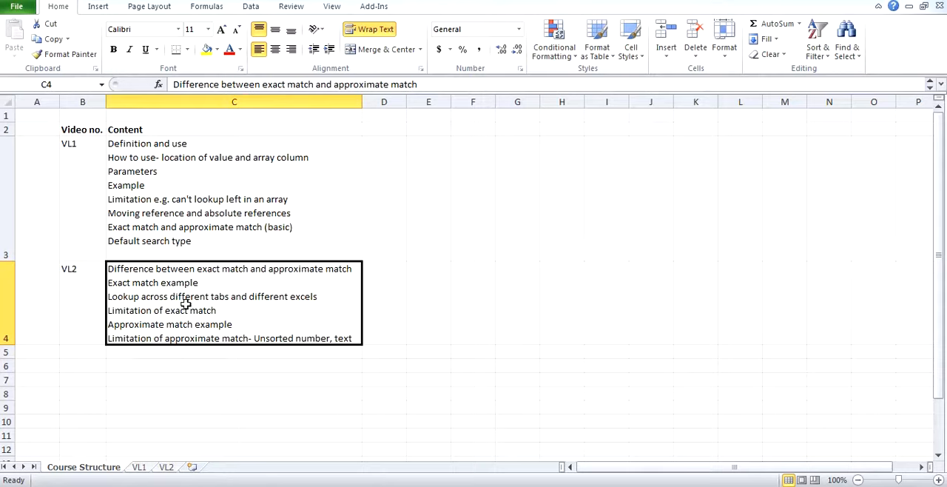
pyautogui.click(167, 467)
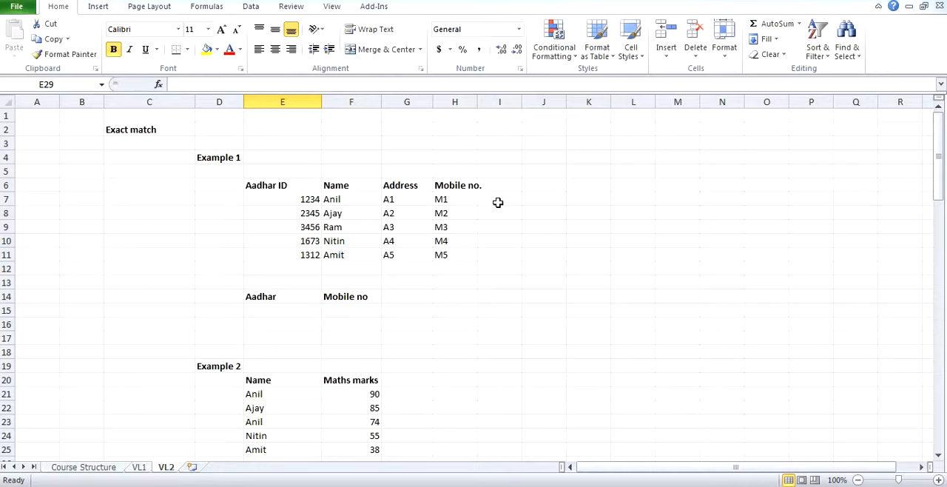
pyautogui.click(577, 195)
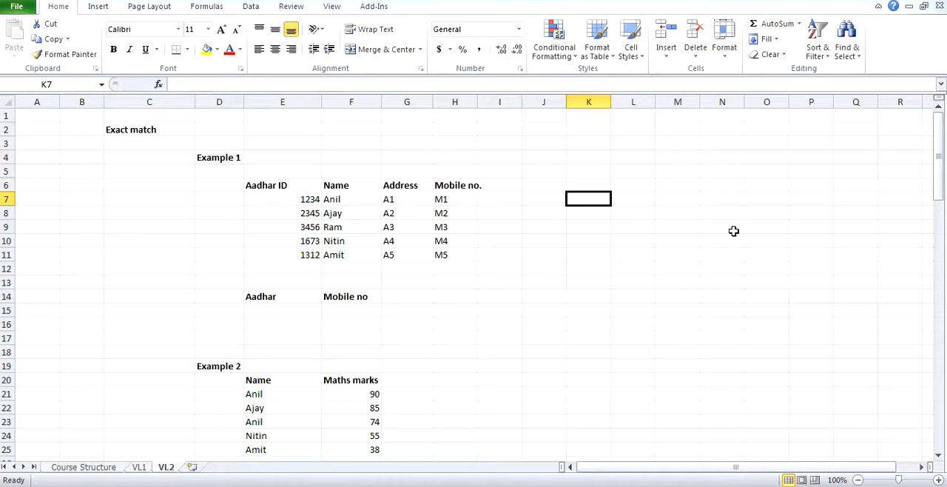
# Step: Enter the first record's Aadhar ID in lookup cell E15 of Example 1
pyautogui.click(271, 309)
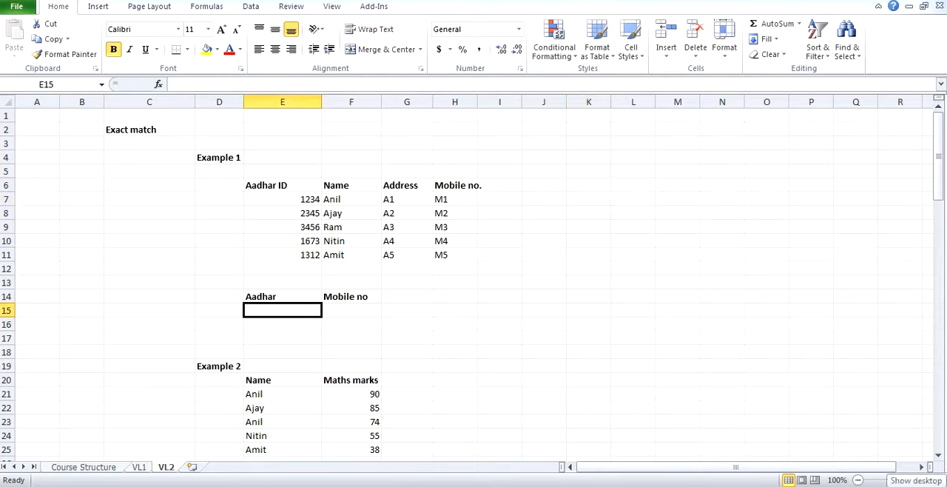
pyautogui.write('1234')
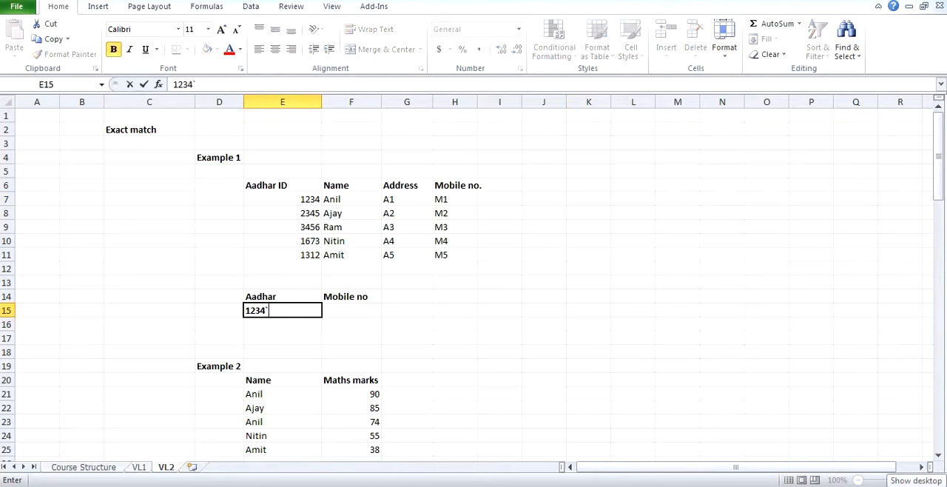
pyautogui.write('`')
pyautogui.press('BackSpace')
pyautogui.press('Left')
pyautogui.press('Right')
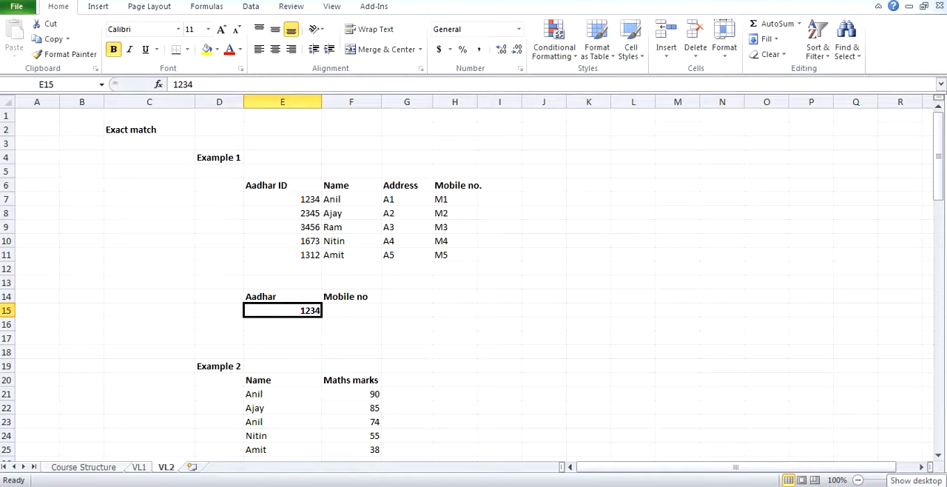
pyautogui.press('Right')
pyautogui.write('=vlo')
pyautogui.press('Tab')
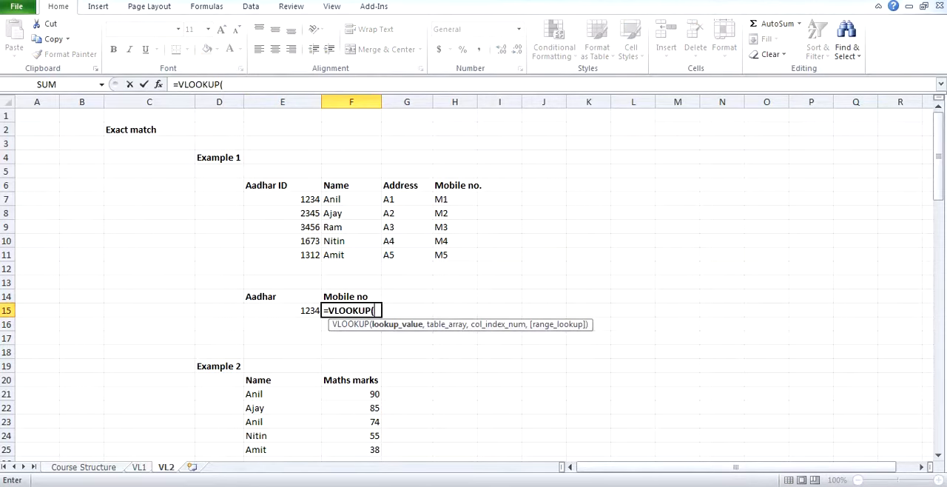
pyautogui.click(301, 311)
pyautogui.write(',')
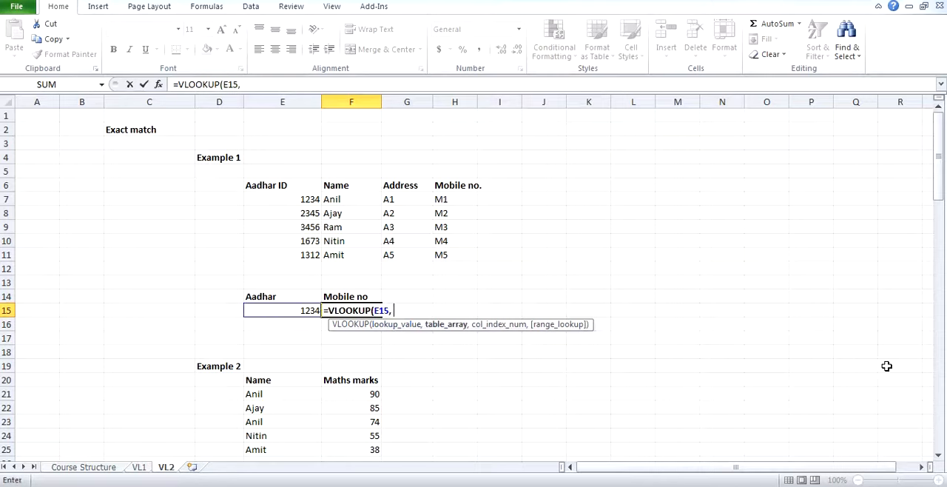
pyautogui.moveTo(287, 188); pyautogui.dragTo(444, 259)
pyautogui.write(', E6:H11,')
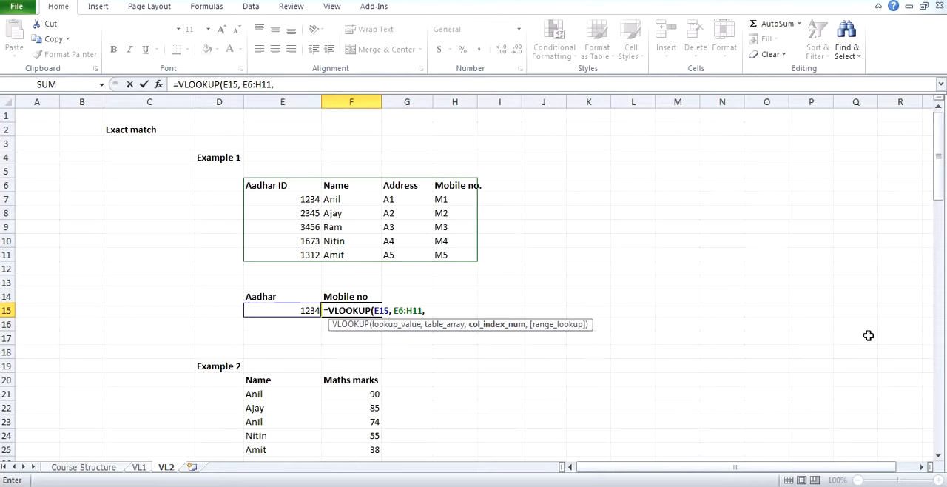
pyautogui.write('4,')
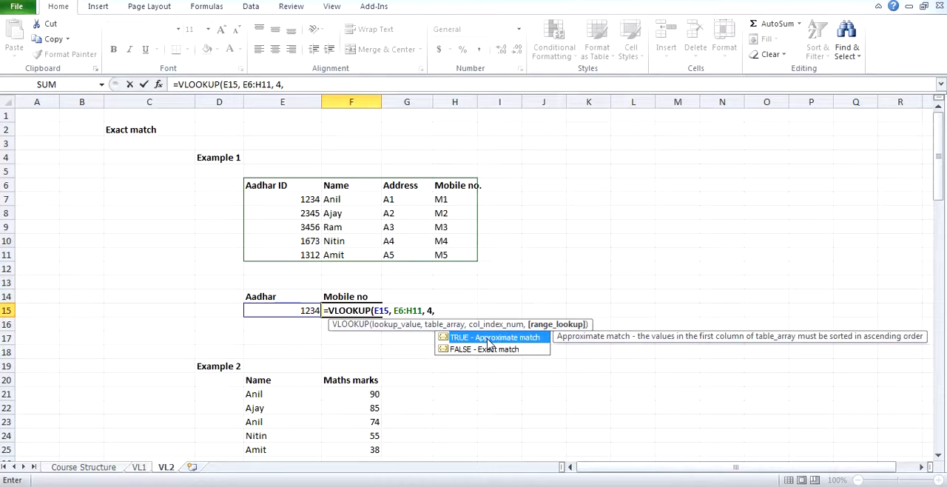
pyautogui.click(439, 309)
pyautogui.press('BackSpace')
pyautogui.write(',')
pyautogui.press('Escape')
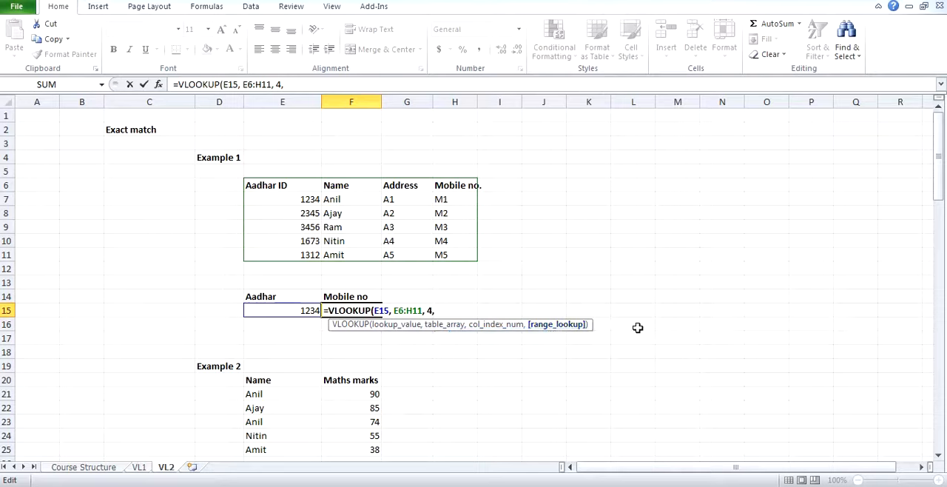
pyautogui.press('Escape')
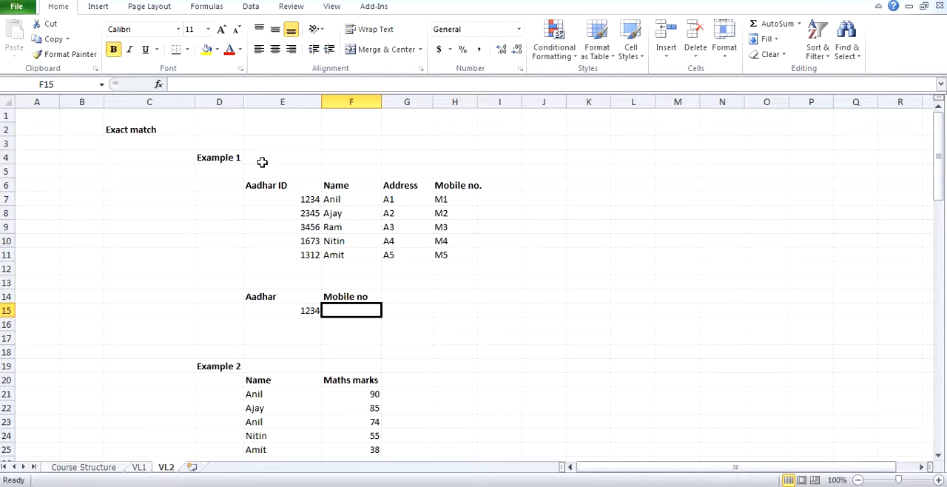
# Step: Examine the Example 1 table from the Aadhar ID column to the Mobile no. column
pyautogui.moveTo(281, 184); pyautogui.dragTo(444, 269)
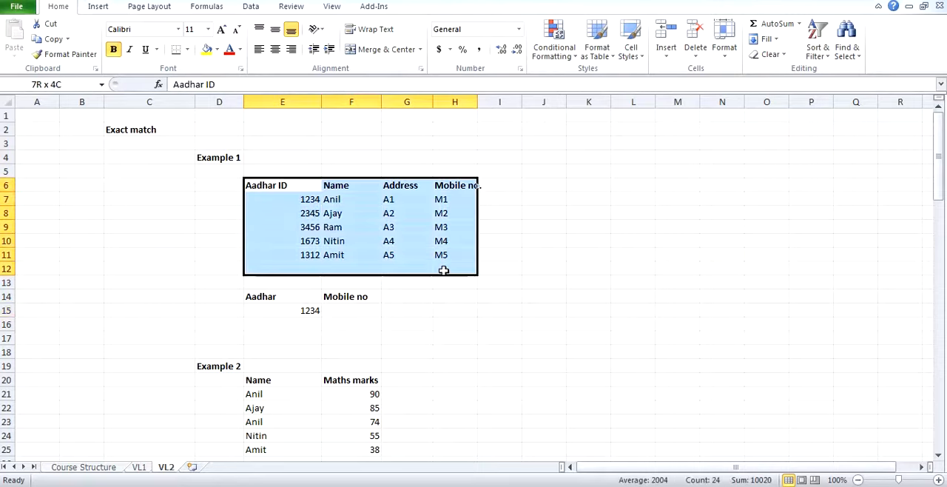
pyautogui.click(374, 245)
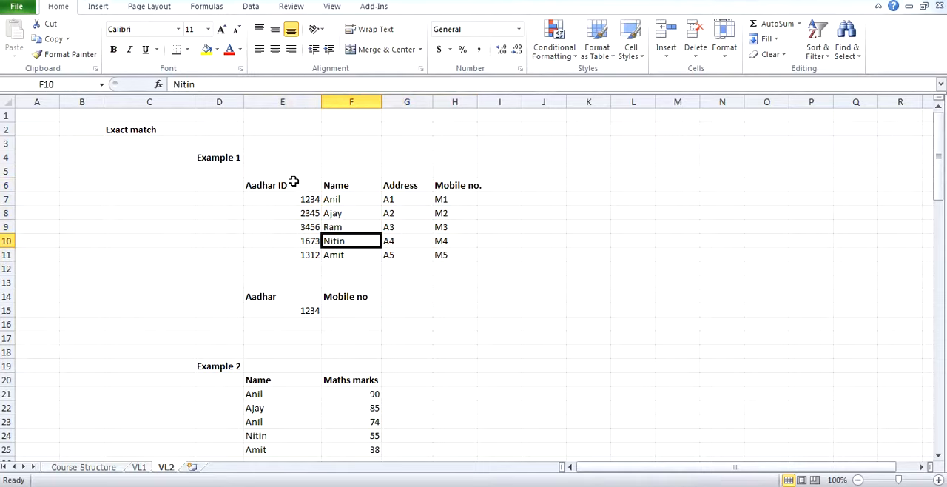
pyautogui.moveTo(294, 182); pyautogui.dragTo(446, 254)
pyautogui.click(377, 196)
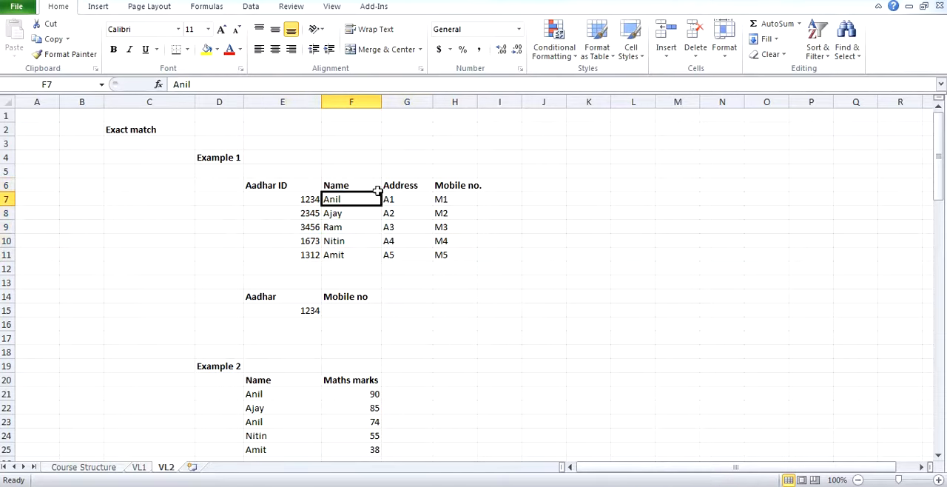
pyautogui.click(479, 187)
# Step: Clear lookup cell E15 and widen column H slightly to fit the Mobile no. heading
pyautogui.click(305, 310)
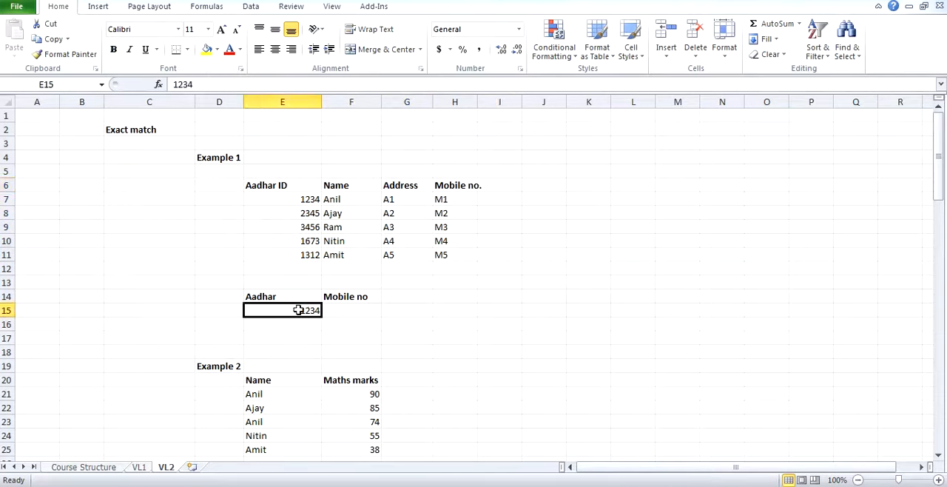
pyautogui.press('Delete')
pyautogui.moveTo(477, 102); pyautogui.dragTo(485, 101)
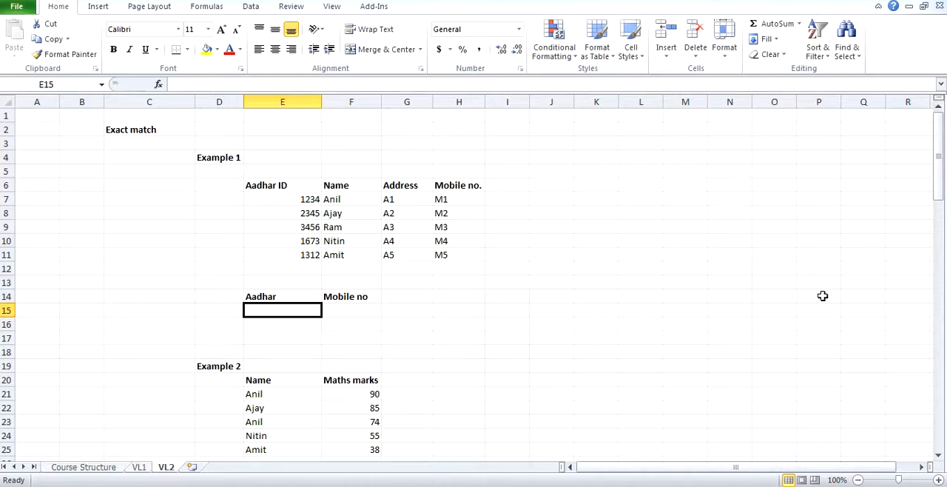
# Step: Enter the third record's Aadhar ID in lookup cell E15
pyautogui.click(304, 216)
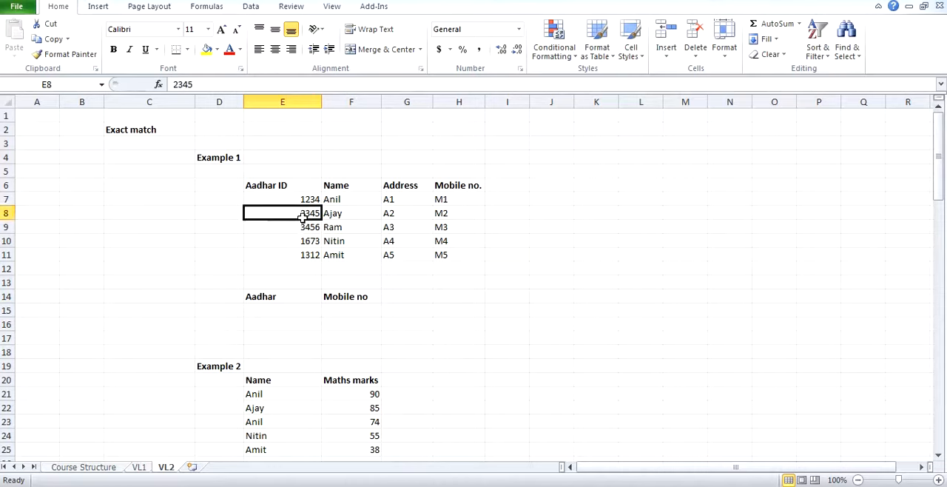
pyautogui.click(304, 230)
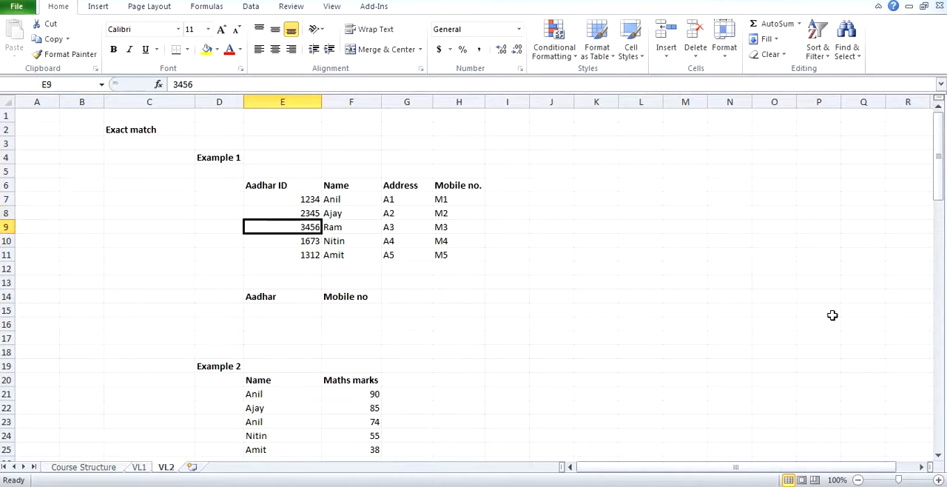
pyautogui.write('3456')
pyautogui.doubleClick(517, 404)
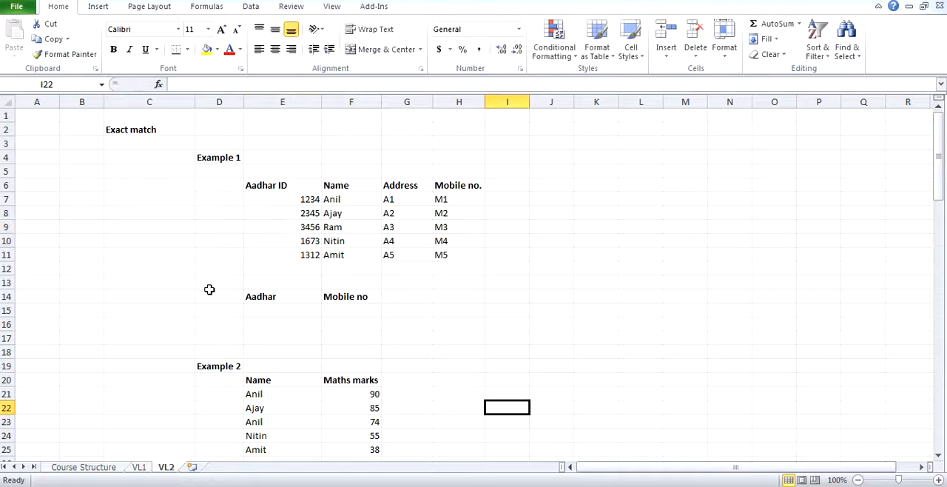
pyautogui.click(284, 311)
pyautogui.write('345')
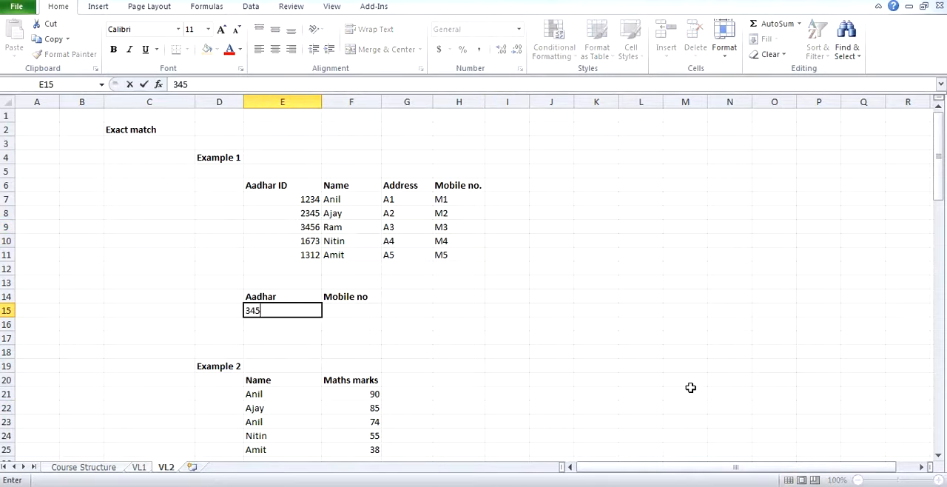
pyautogui.write('6')
pyautogui.press('Return')
# Step: Start a VLOOKUP formula in F15 with E15 as the lookup value and $E6:$H11 as the table array
pyautogui.click(364, 312)
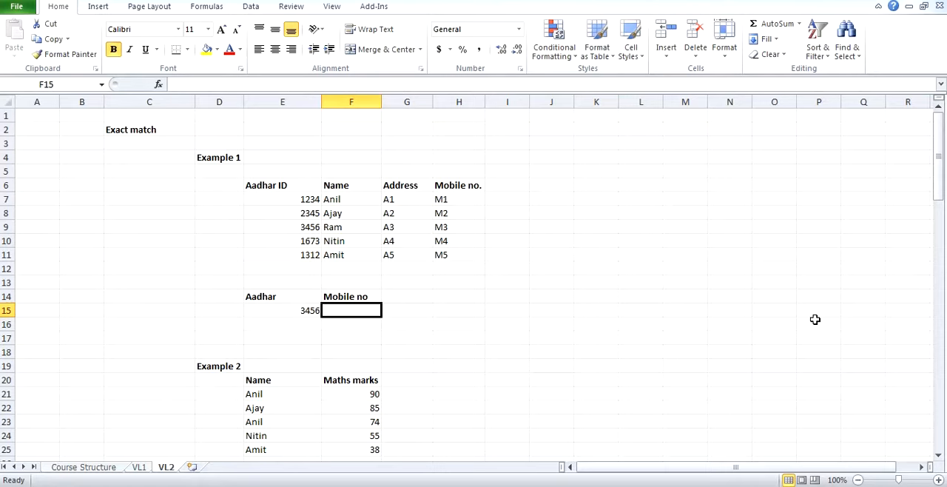
pyautogui.write('=VLOOKUP(')
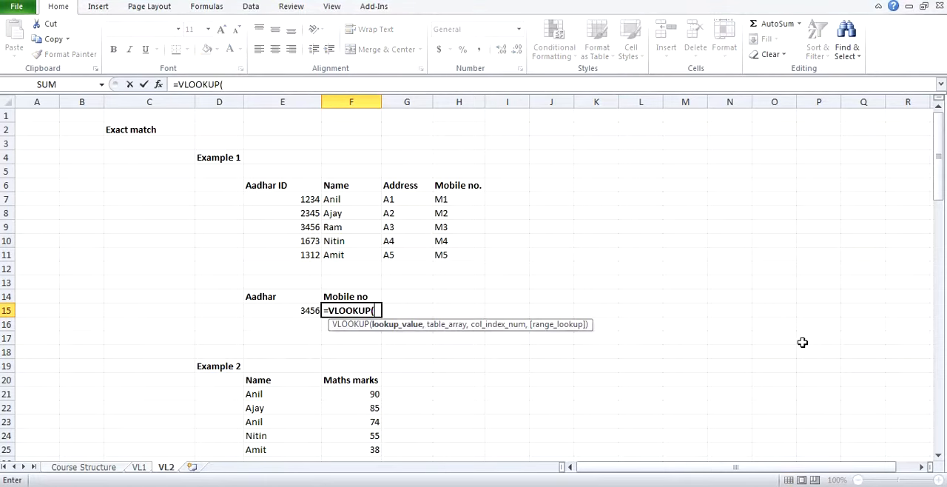
pyautogui.press('Left')
pyautogui.write(',')
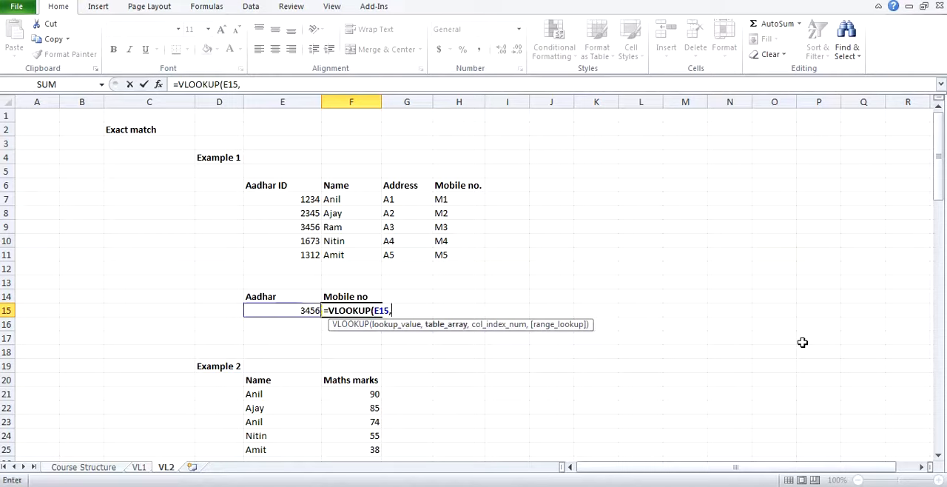
pyautogui.click(292, 186)
pyautogui.moveTo(293, 186); pyautogui.dragTo(444, 255)
pyautogui.press('F4')
pyautogui.press('F4')
pyautogui.press('F4')
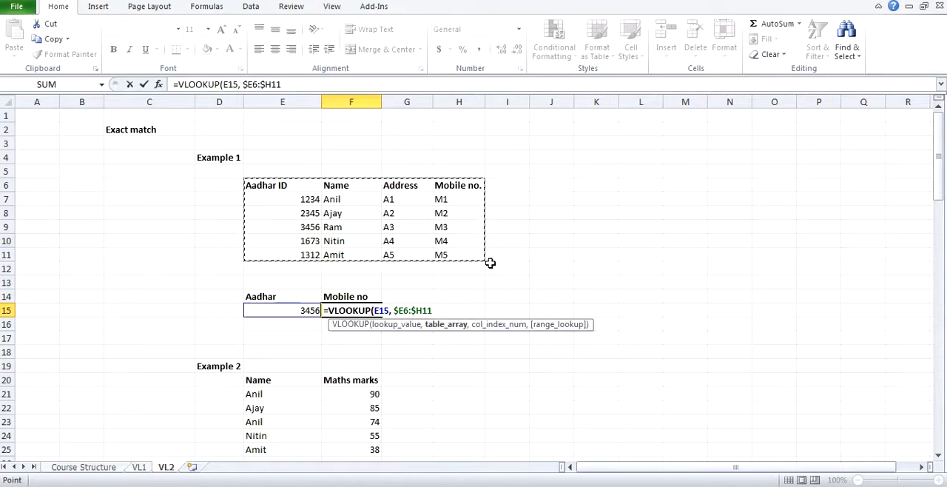
# Step: Complete the VLOOKUP in F15 with column index 4 and 0 for an exact match
pyautogui.write(', ')
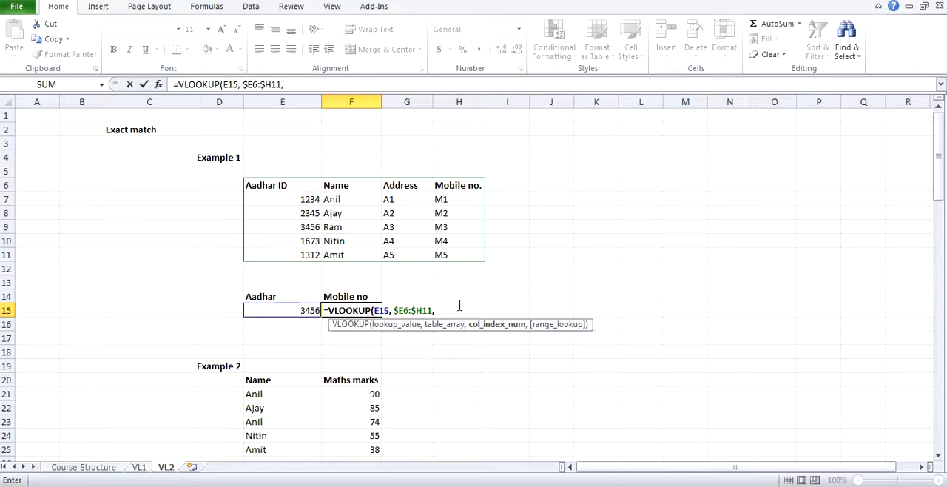
pyautogui.write('4,')
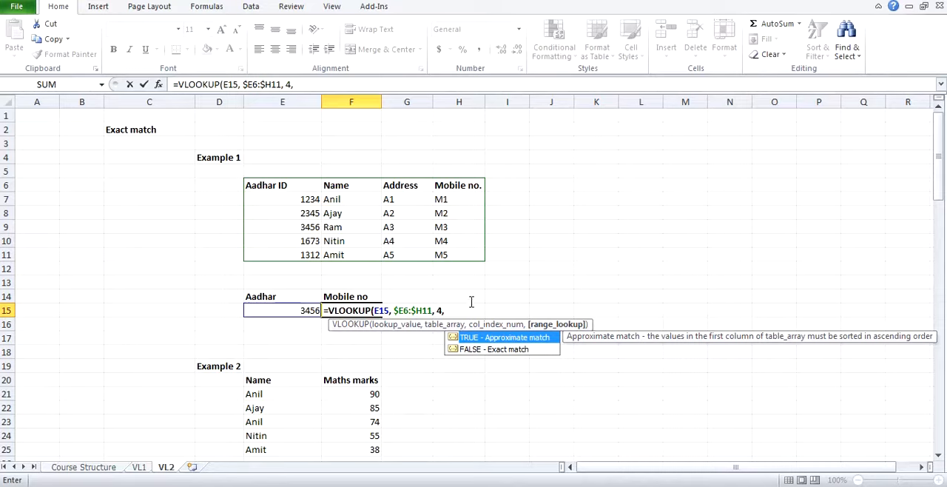
pyautogui.write('0)')
pyautogui.press('Return')
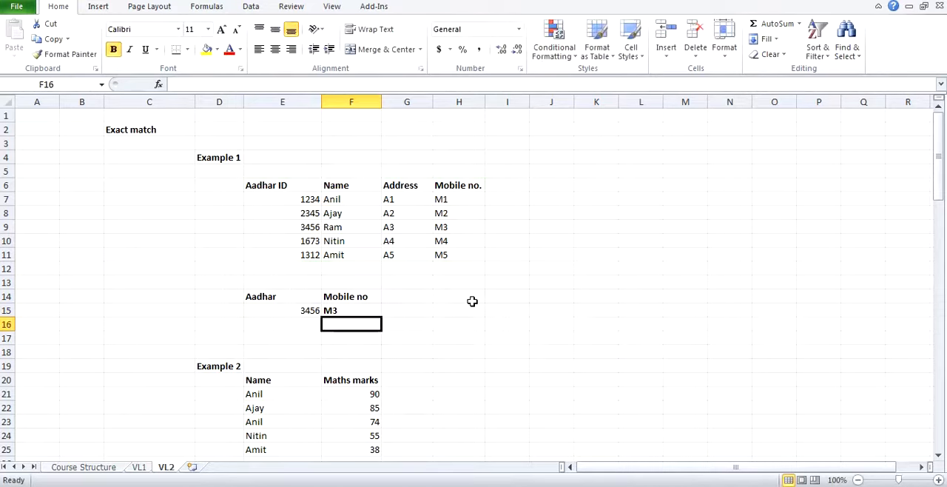
# Step: Compare the lookup result in F15 with the matching record in row 9 and the source table E6:H11
pyautogui.press('Up')
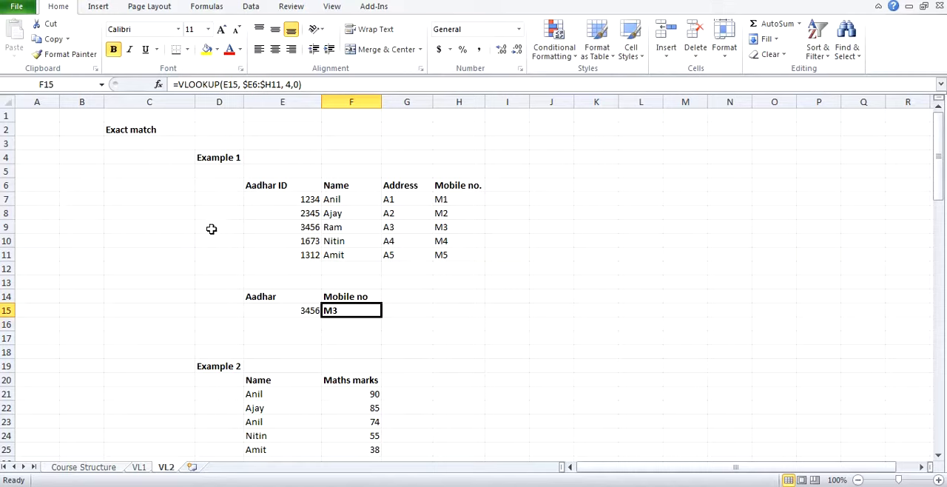
pyautogui.moveTo(293, 228); pyautogui.dragTo(444, 228)
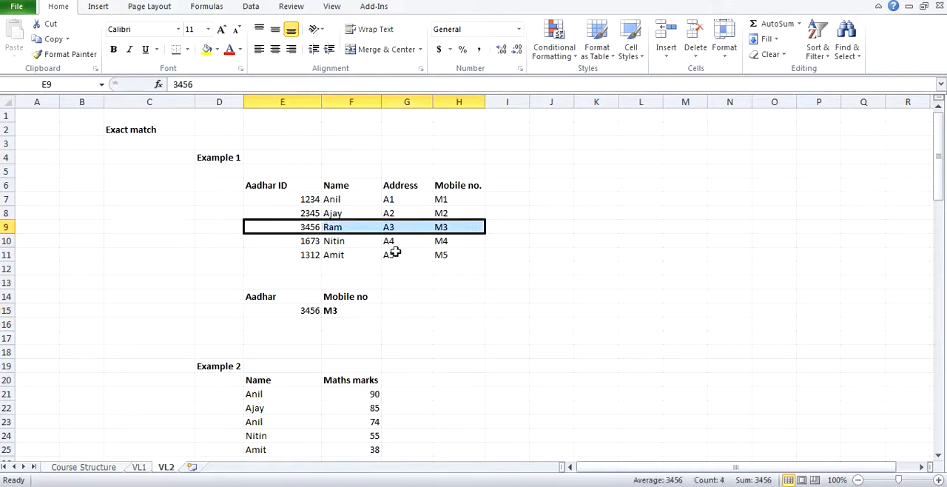
pyautogui.click(301, 310)
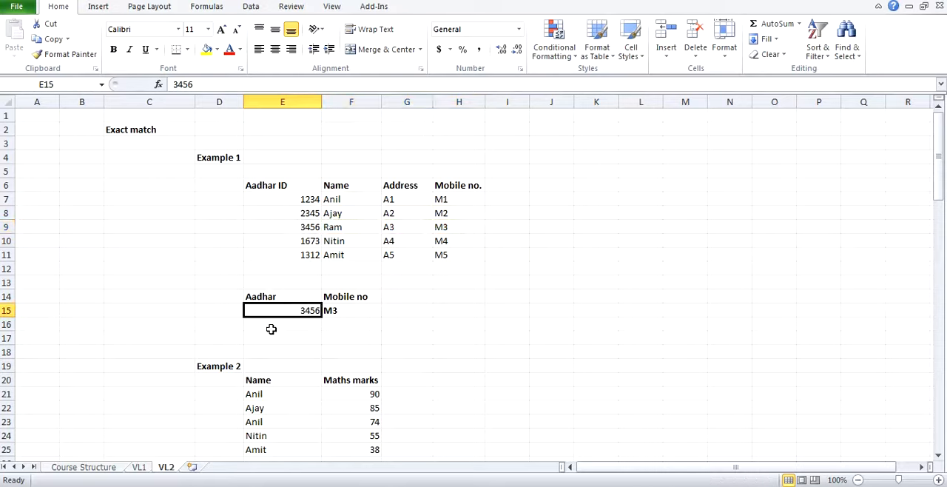
pyautogui.click(507, 268)
pyautogui.click(357, 310)
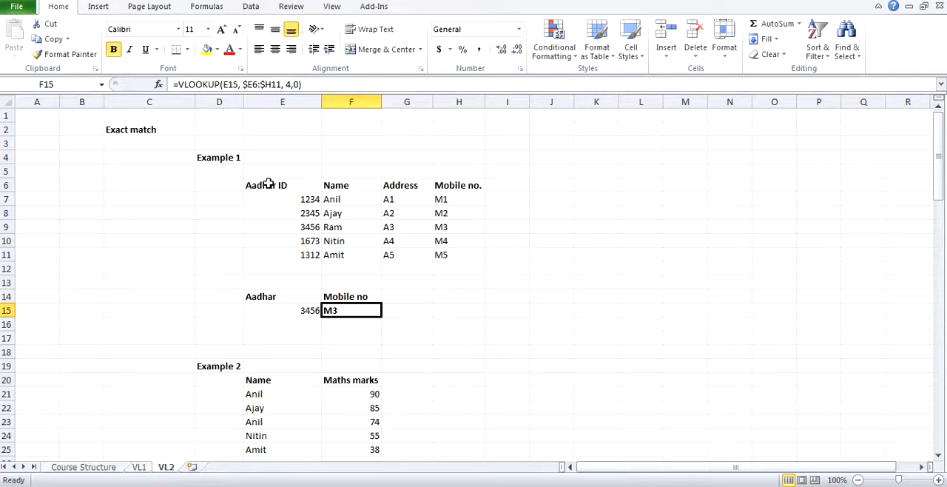
pyautogui.moveTo(269, 185); pyautogui.dragTo(437, 249)
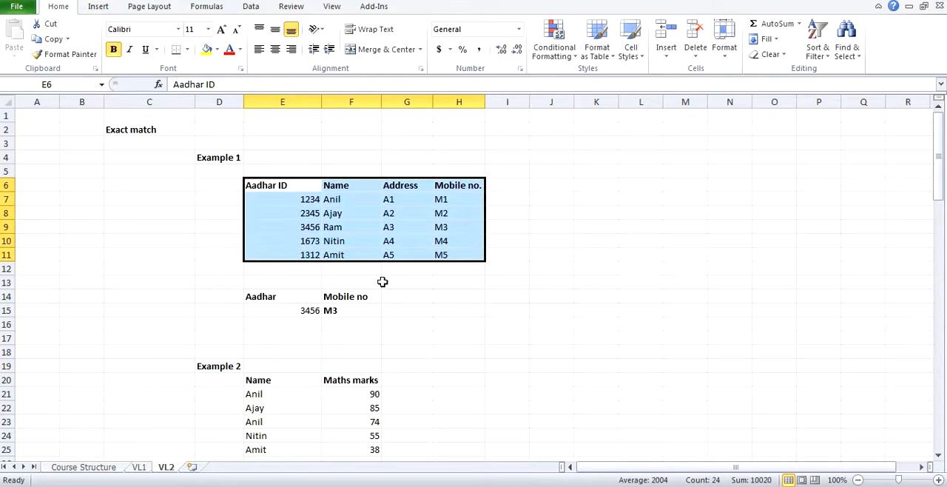
pyautogui.click(396, 241)
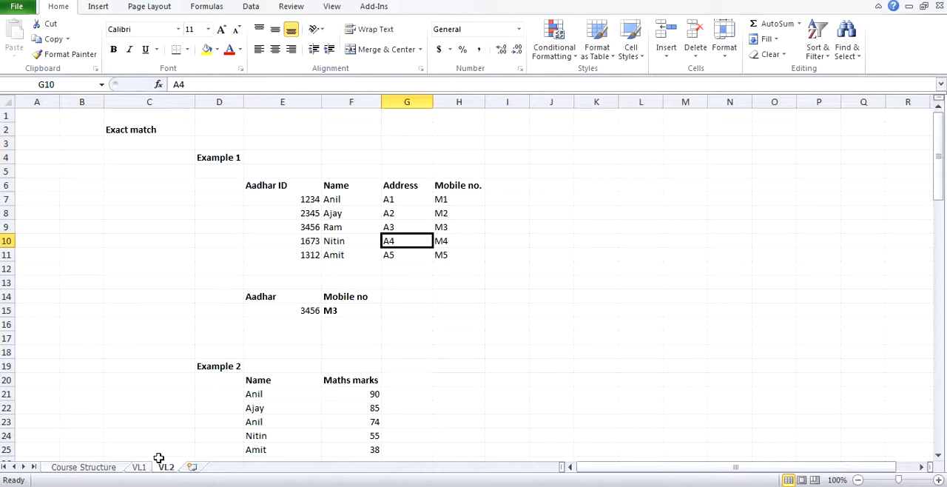
# Step: Add a new worksheet, paste a copy of VL2's Example 1 table E6:H11 at D6, and autofit column D
pyautogui.click(193, 467)
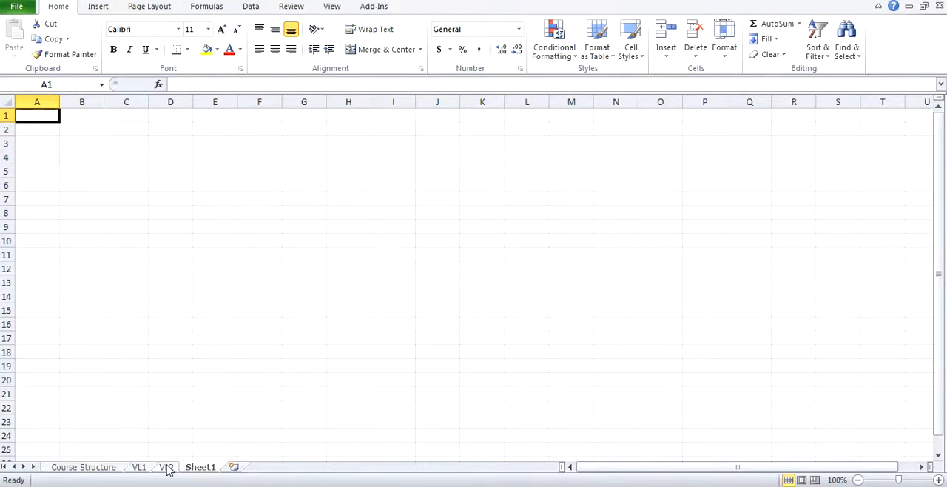
pyautogui.click(167, 467)
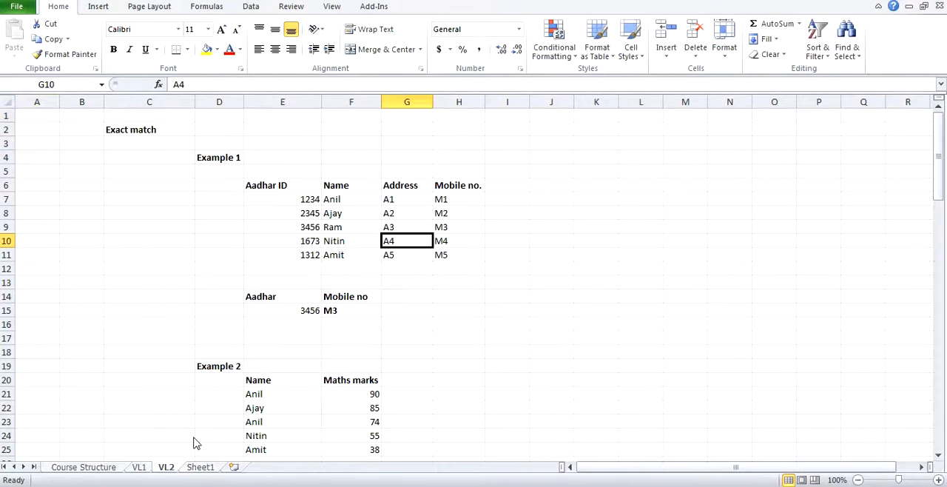
pyautogui.moveTo(298, 189); pyautogui.dragTo(437, 250)
pyautogui.hotkey('ctrl', 'c')
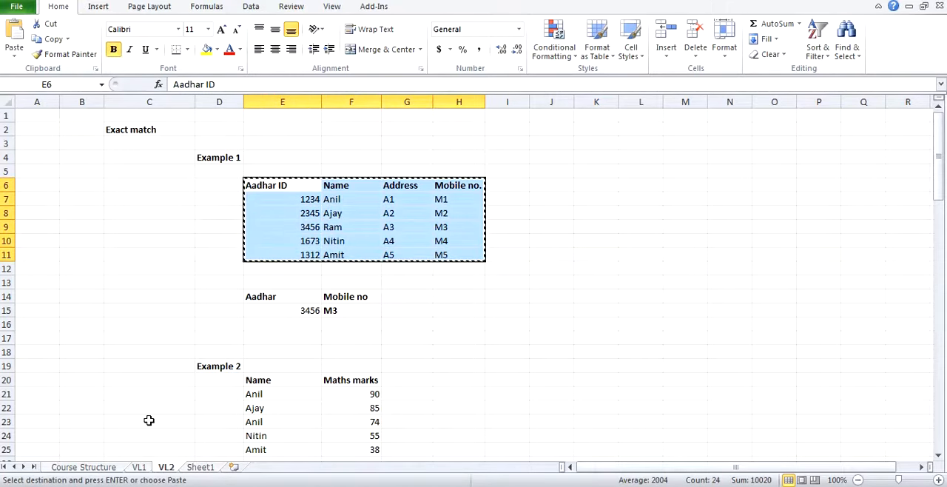
pyautogui.click(199, 468)
pyautogui.click(173, 182)
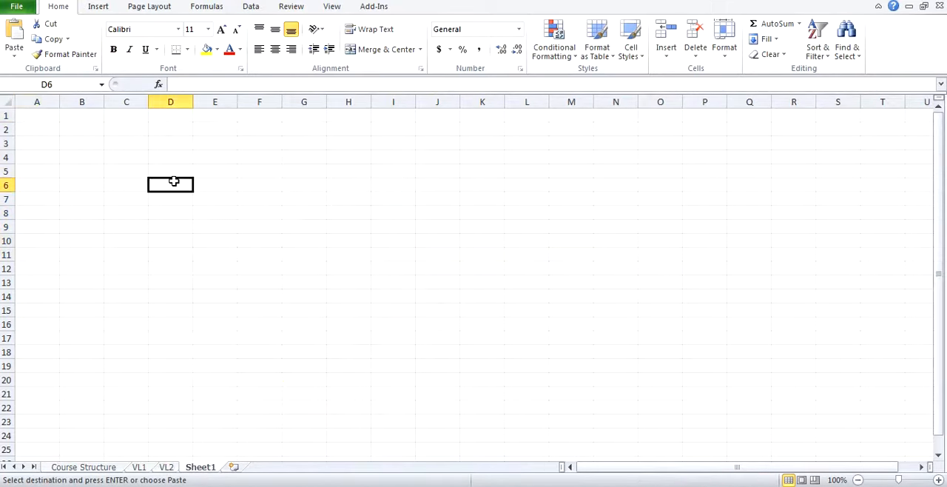
pyautogui.hotkey('ctrl', 'v')
pyautogui.doubleClick(188, 105)
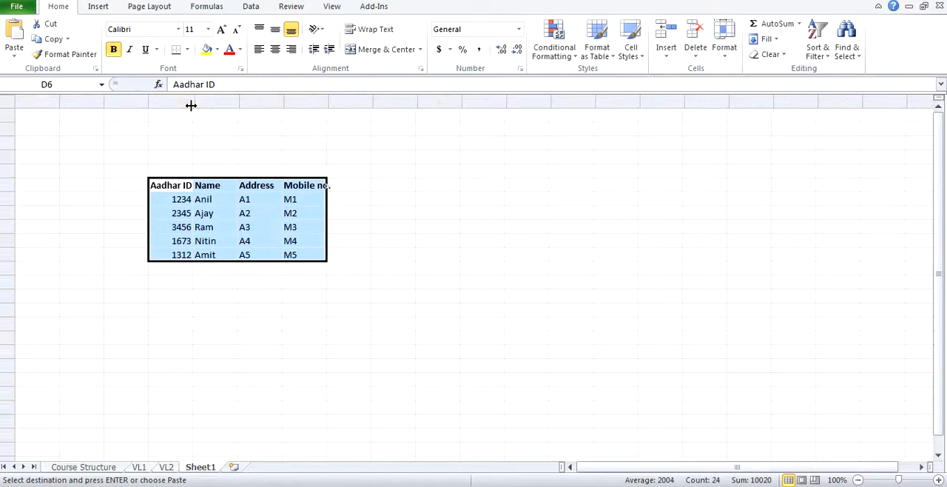
# Step: Clear the VLOOKUP formula from cell F15 on the VL2 sheet
pyautogui.click(168, 466)
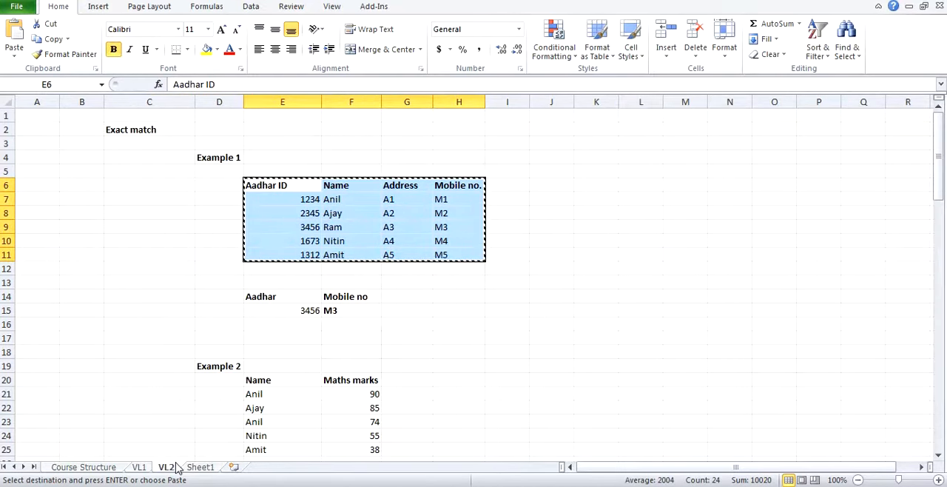
pyautogui.press('Escape')
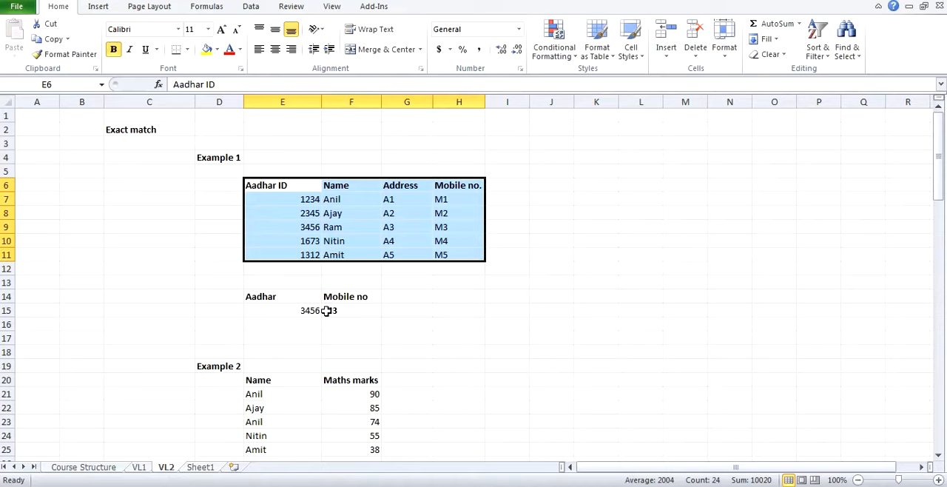
pyautogui.click(330, 310)
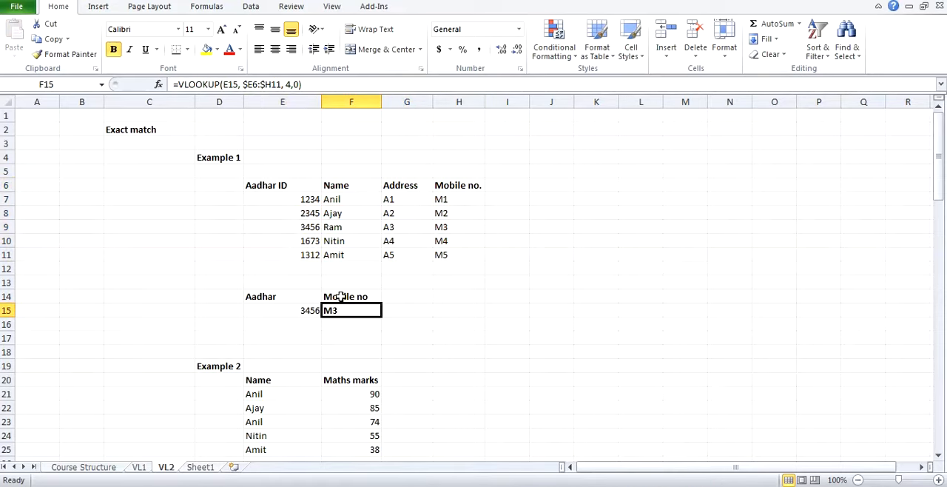
pyautogui.press('Delete')
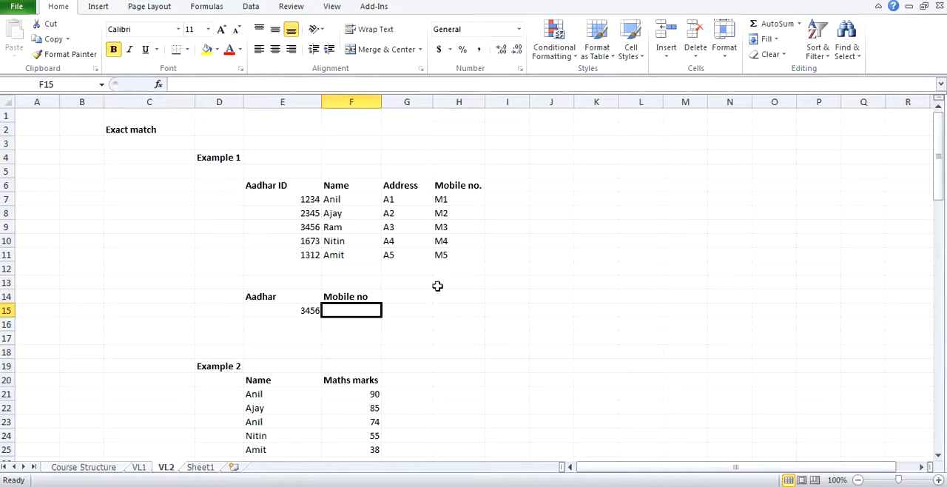
# Step: Start a VLOOKUP formula in F15 with E15 as the lookup value and Sheet1!D6:G11 as the table array
pyautogui.write('=vl')
pyautogui.press('Tab')
pyautogui.press('Left')
pyautogui.write(',')
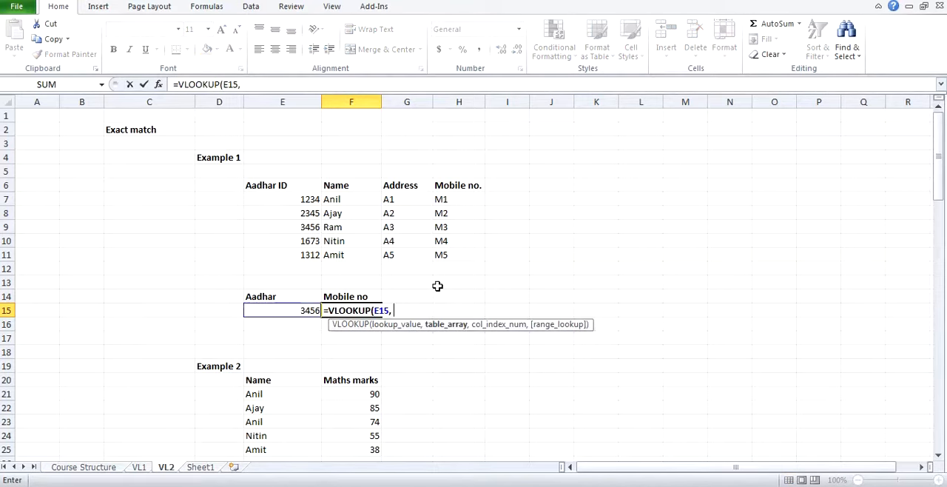
pyautogui.click(198, 467)
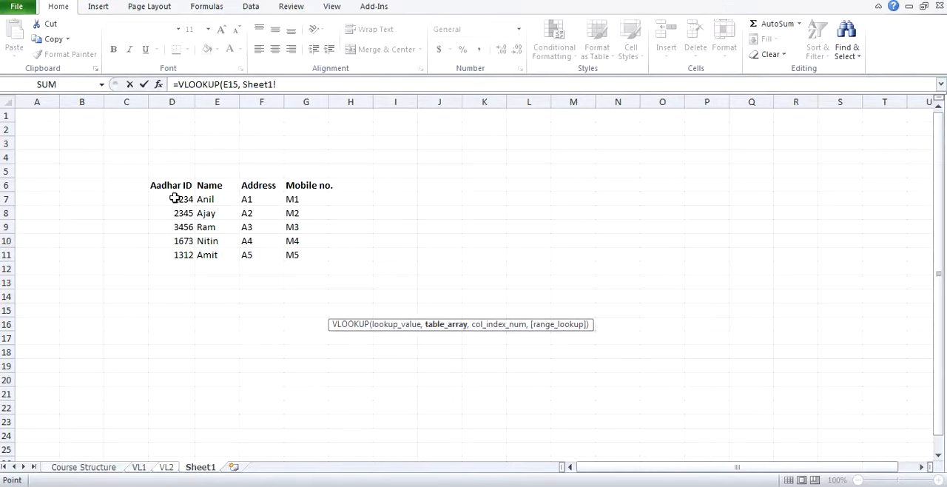
pyautogui.moveTo(171, 188); pyautogui.dragTo(296, 255)
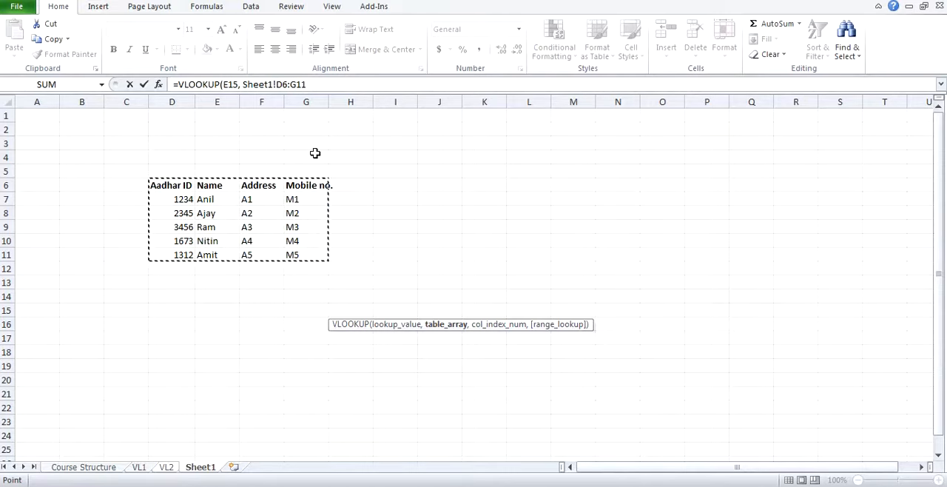
# Step: Complete the F15 VLOOKUP with column index 4 and 0 for an exact match, and check it against row 9 on Sheet1
pyautogui.click(330, 84)
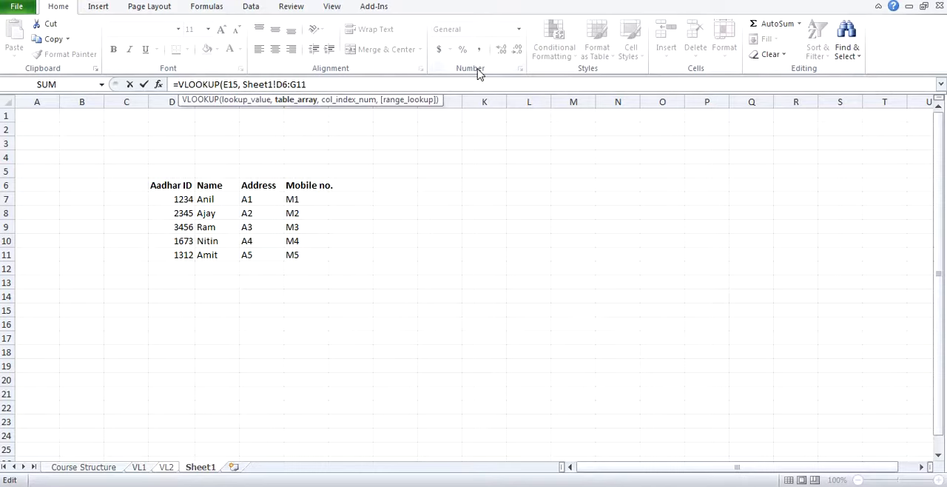
pyautogui.write(',')
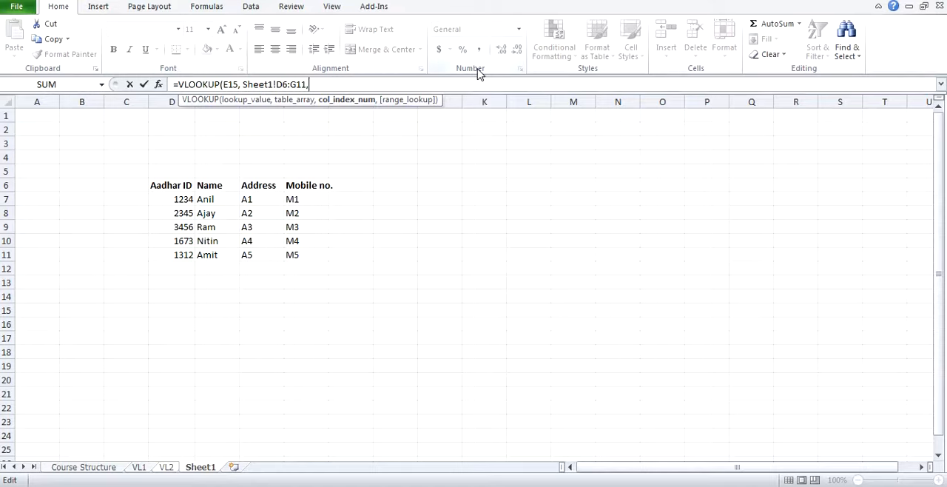
pyautogui.write('4,0')
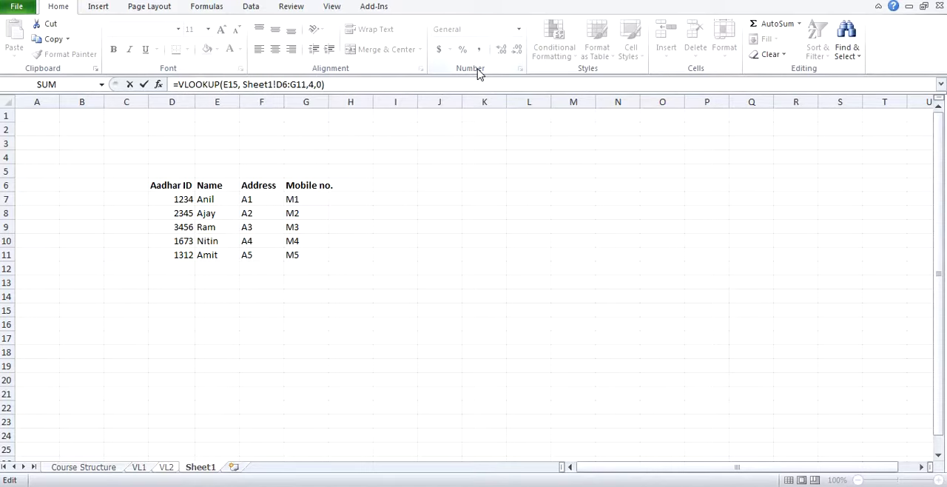
pyautogui.press('Return')
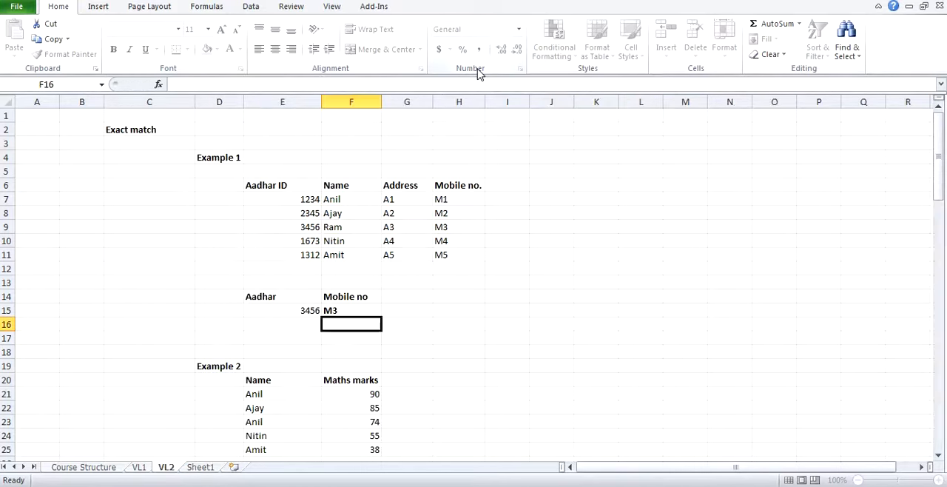
pyautogui.press('Up')
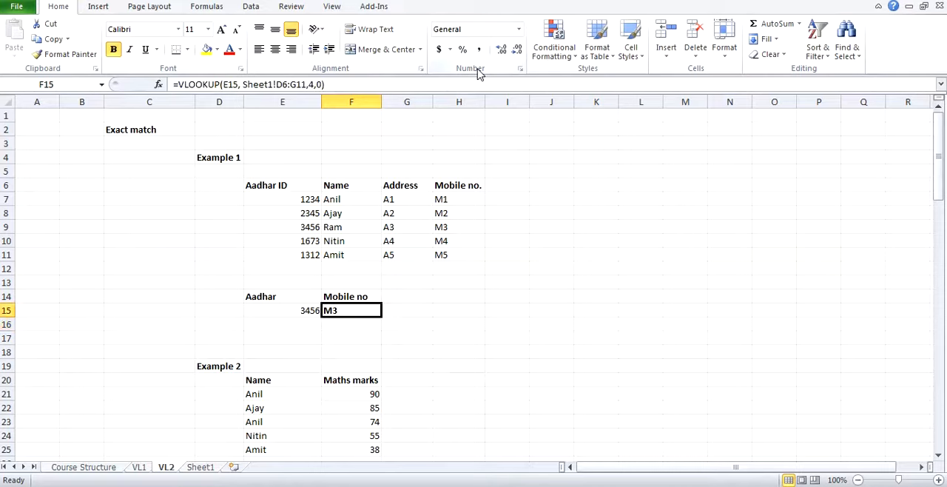
pyautogui.click(206, 469)
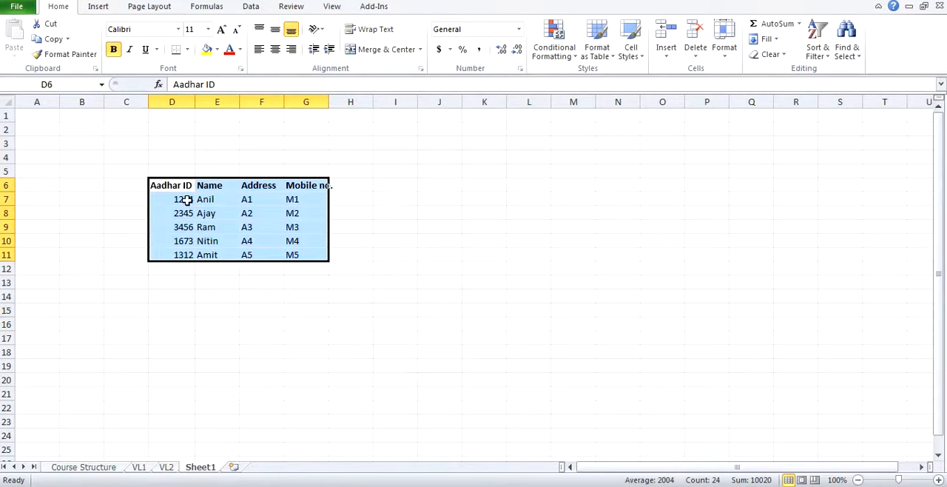
pyautogui.click(185, 230)
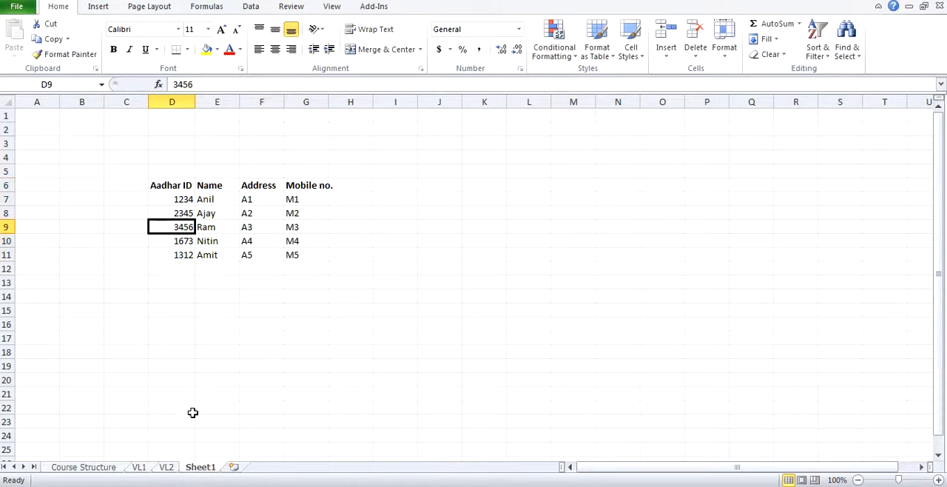
pyautogui.click(167, 468)
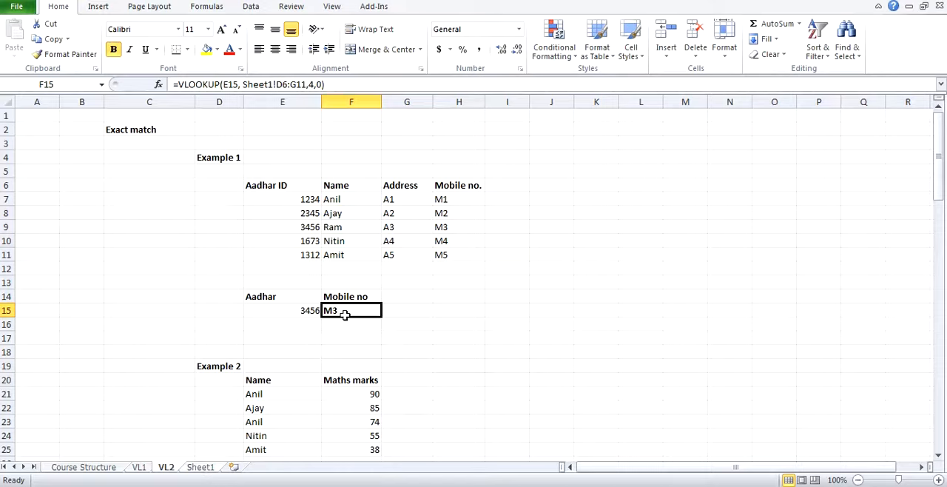
# Step: Start a second VLOOKUP formula in G15 on VL2 with E15 as the lookup value
pyautogui.click(406, 309)
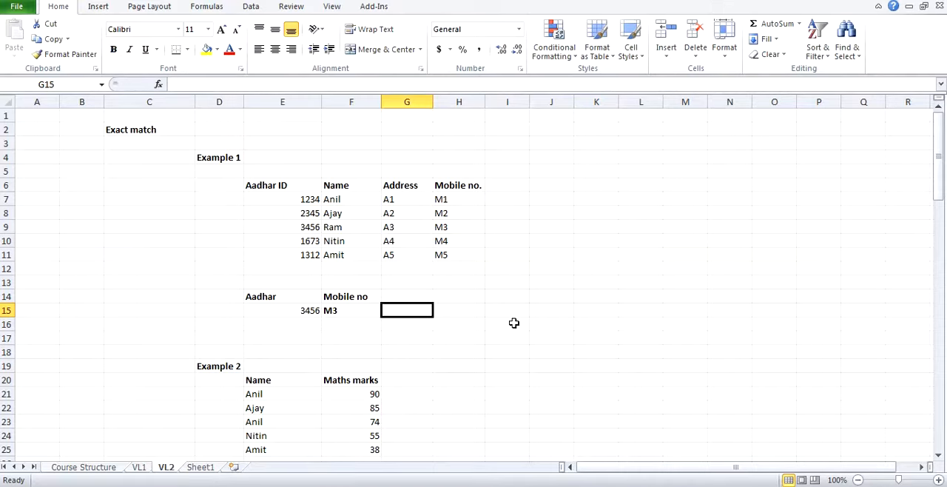
pyautogui.write('=vl')
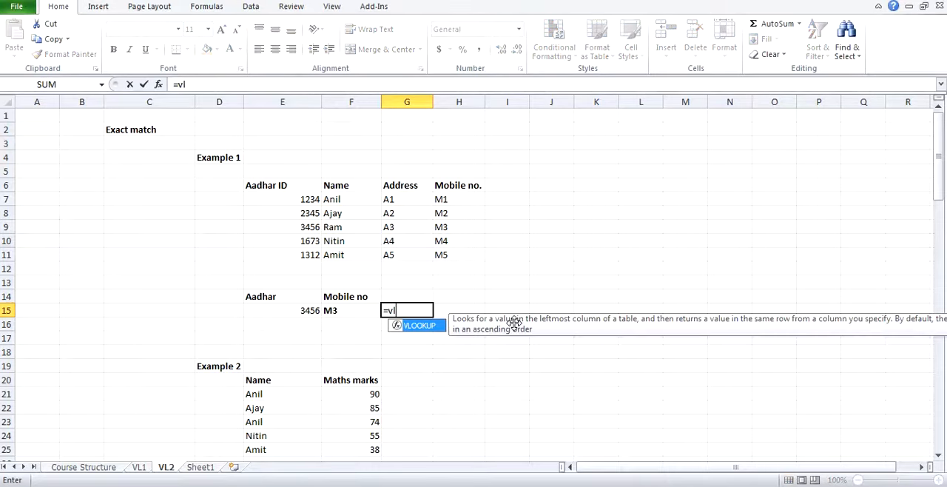
pyautogui.write('o')
pyautogui.press('Tab')
pyautogui.press('Left')
pyautogui.press('Left')
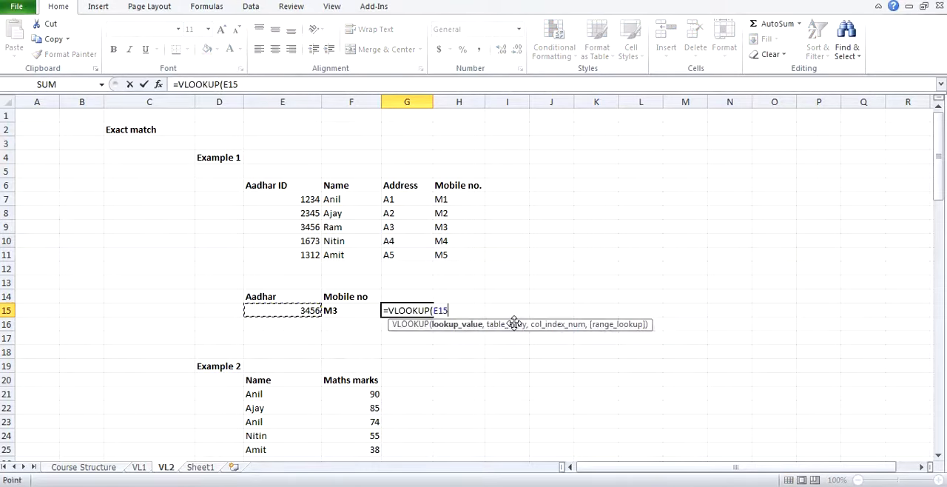
pyautogui.write(',')
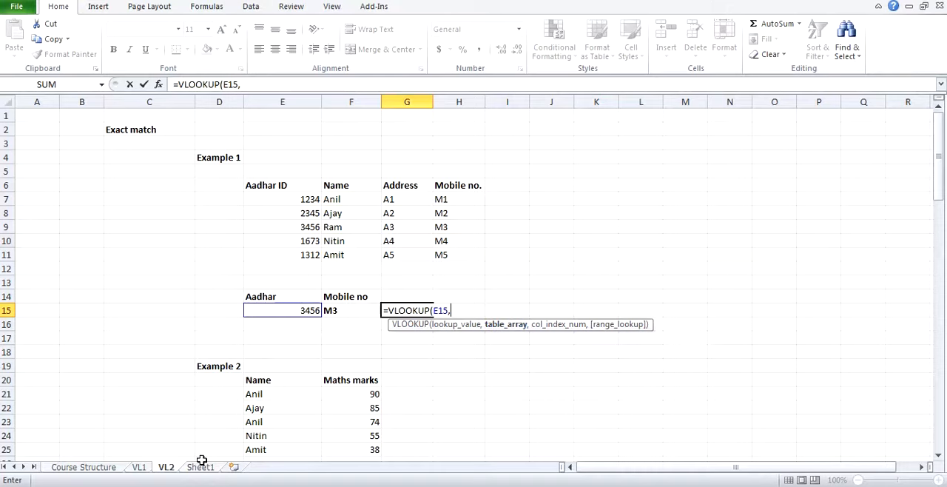
# Step: Set the table array of the G15 formula to the entire columns D:G of Sheet1
pyautogui.click(200, 467)
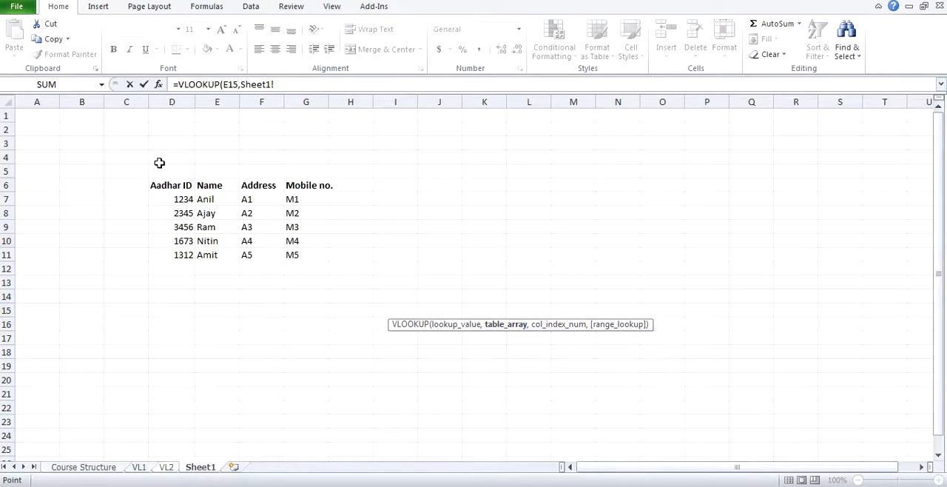
pyautogui.moveTo(178, 186); pyautogui.dragTo(289, 256)
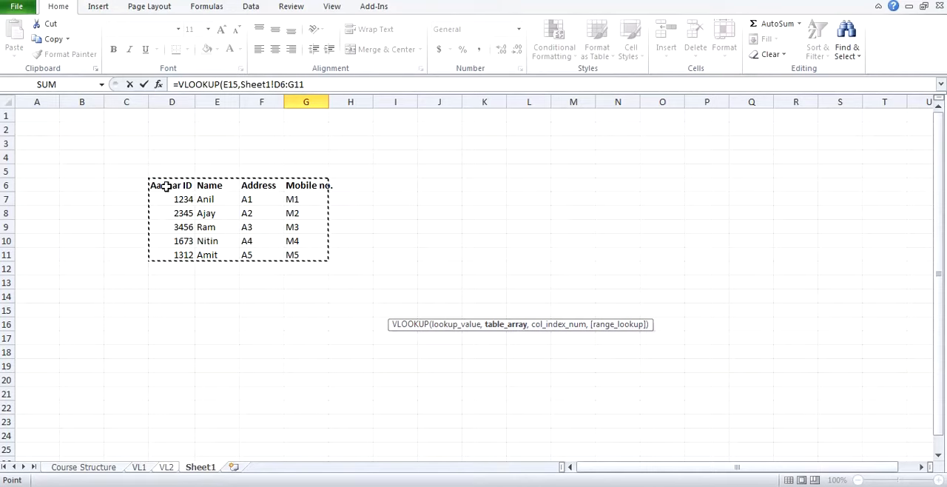
pyautogui.click(170, 101)
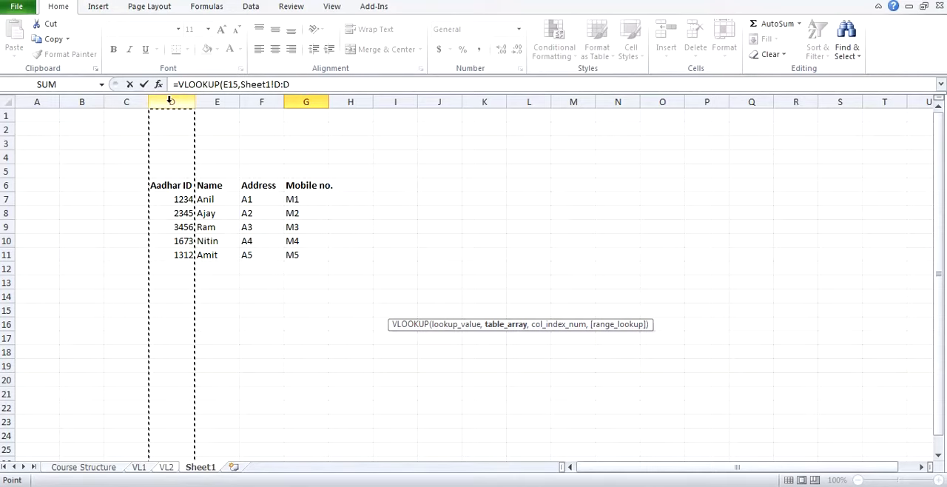
pyautogui.moveTo(170, 101); pyautogui.dragTo(297, 102)
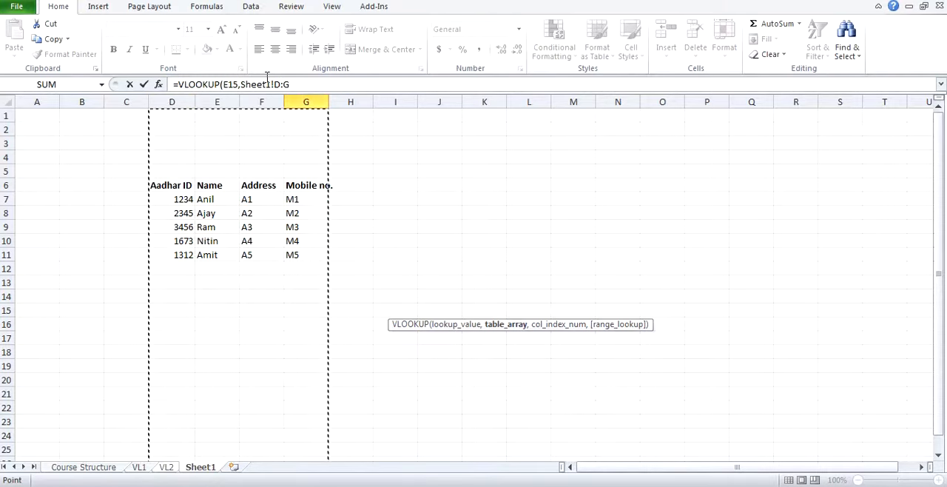
pyautogui.click(244, 85)
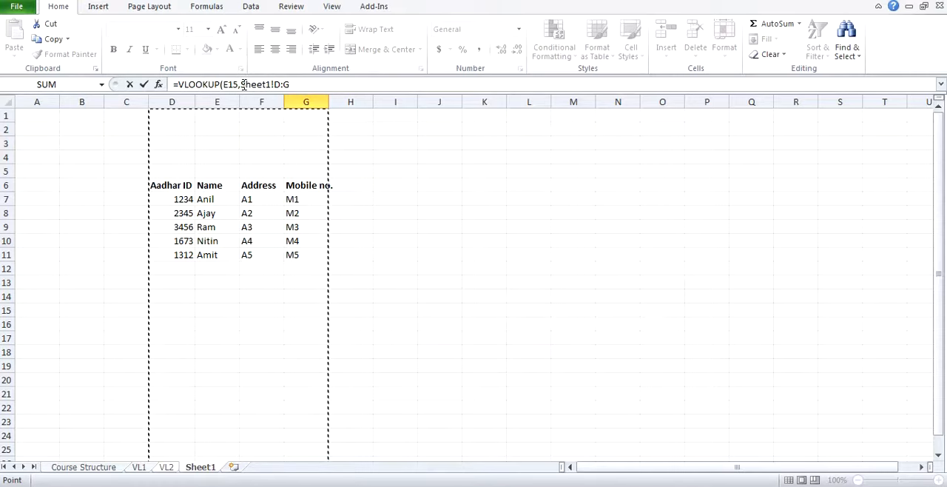
pyautogui.moveTo(243, 85); pyautogui.dragTo(291, 86)
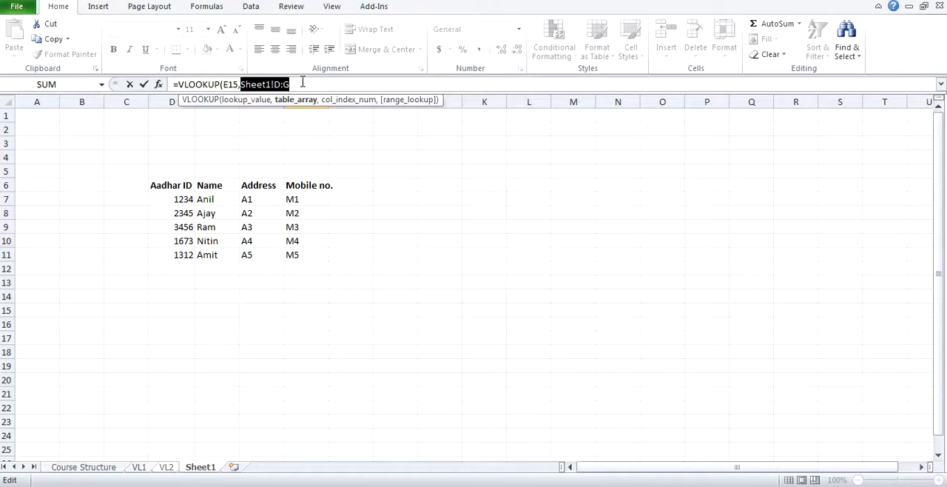
pyautogui.click(301, 83)
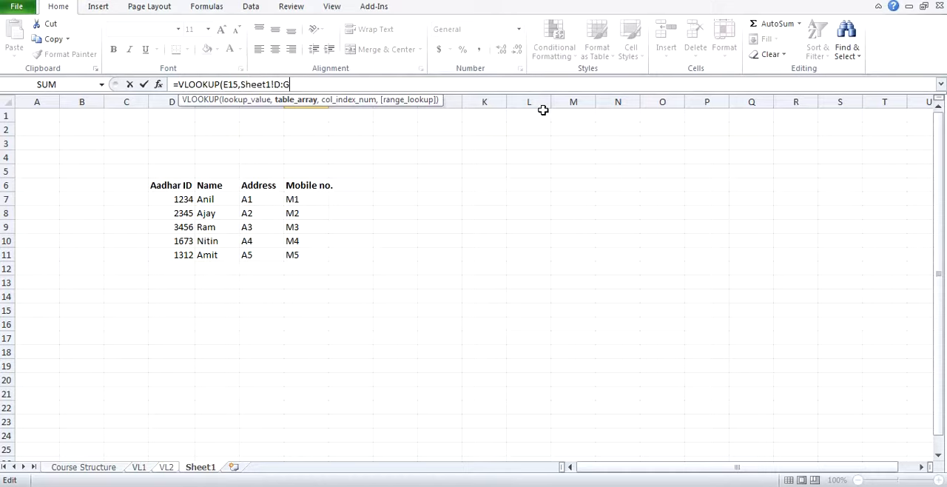
# Step: Complete the VLOOKUP in G15 with column index 4 and 0 for an exact match, and review the entered formula
pyautogui.write(', 4,')
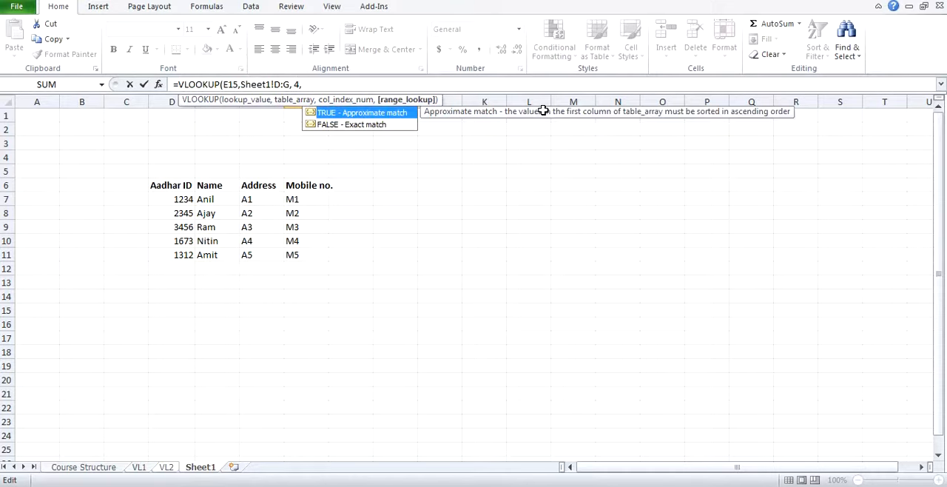
pyautogui.write('0')
pyautogui.press('Left')
pyautogui.press('Left')
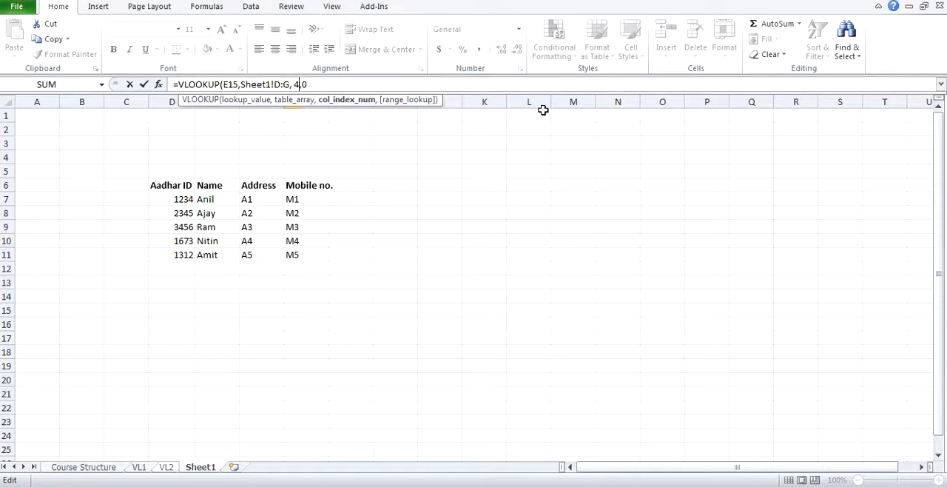
pyautogui.press('Right')
pyautogui.press('Right')
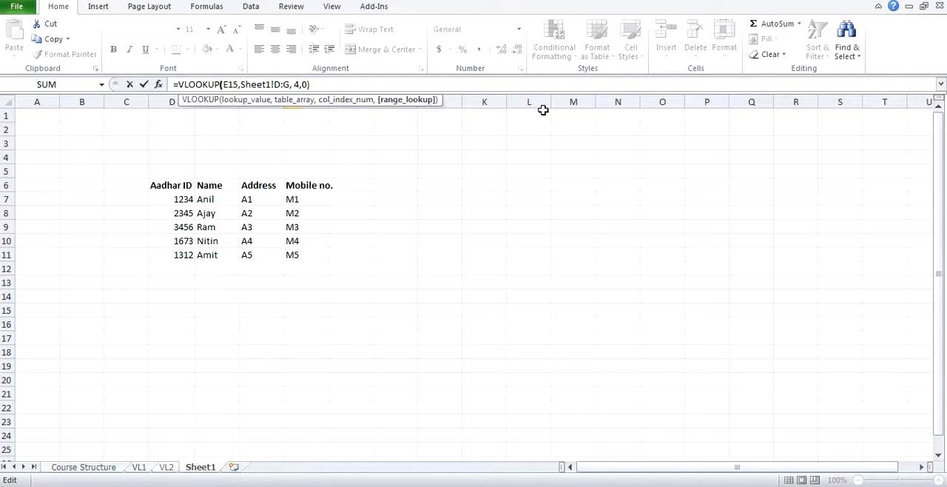
pyautogui.press('Return')
pyautogui.click(388, 311)
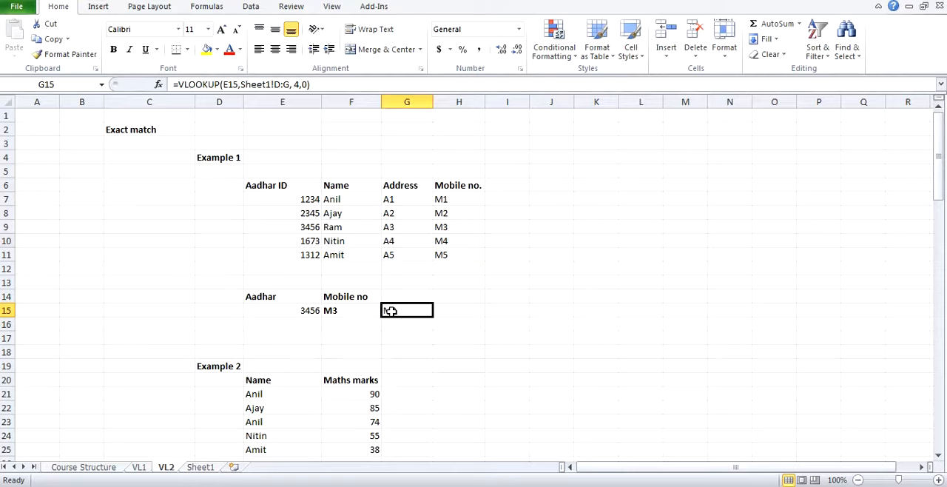
# Step: Compare the table arrays of the VLOOKUP formulas in F15 and G15 on VL2
pyautogui.click(354, 309)
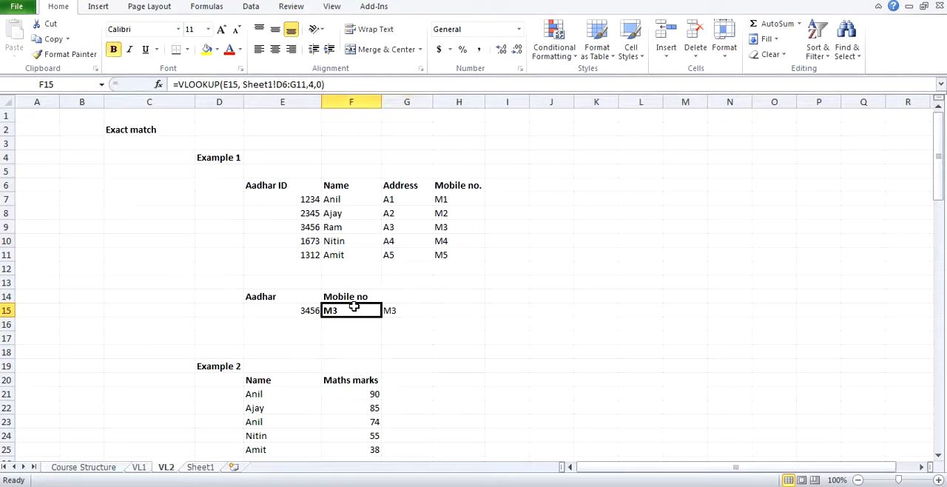
pyautogui.click(390, 308)
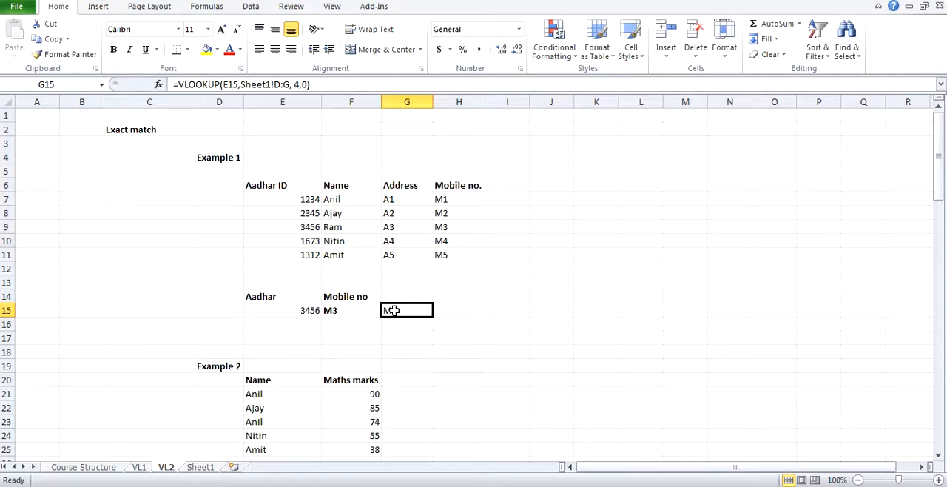
pyautogui.click(355, 323)
pyautogui.click(353, 313)
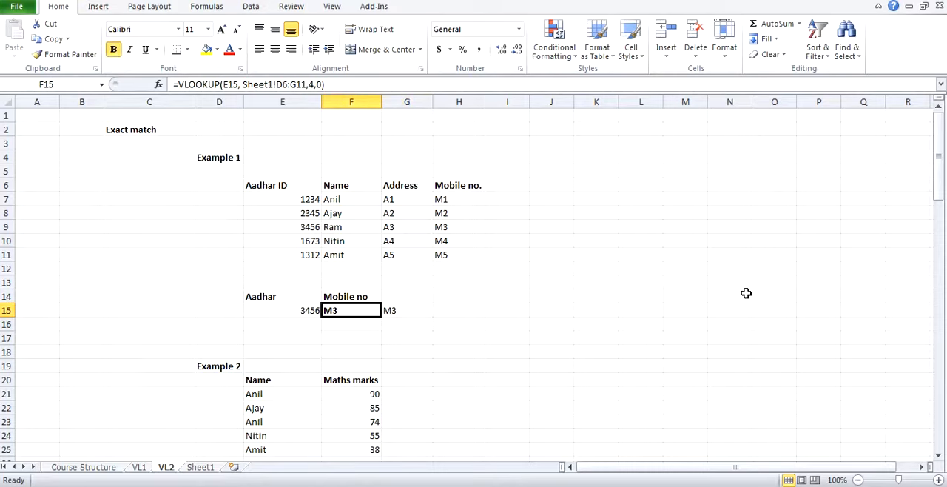
pyautogui.hotkey('ctrl', 'c')
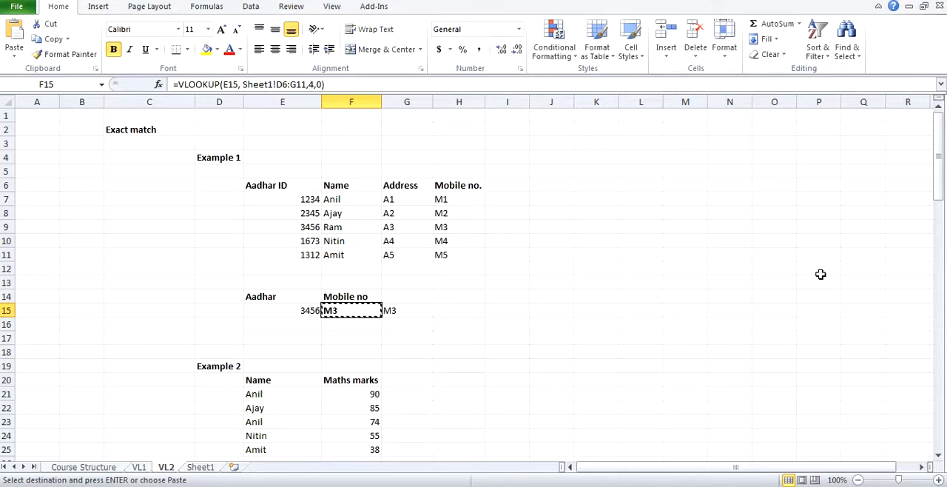
pyautogui.press('Escape')
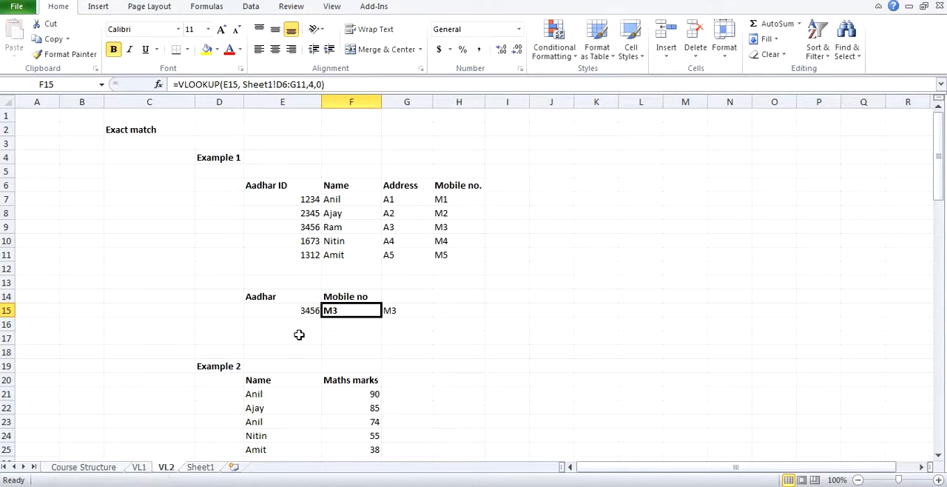
# Step: Enter the Aadhar IDs from E7 and E8 as new lookup values in E16 and E17
pyautogui.click(312, 324)
pyautogui.write('1233')
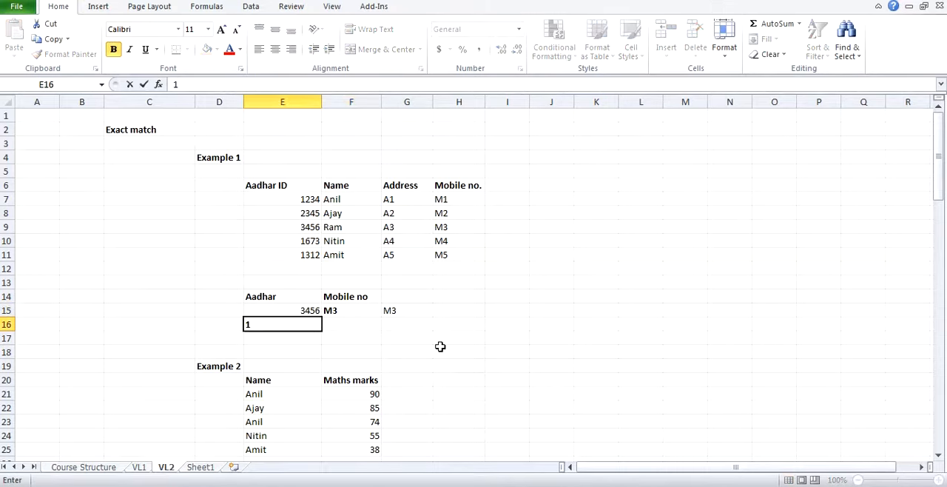
pyautogui.press('Return')
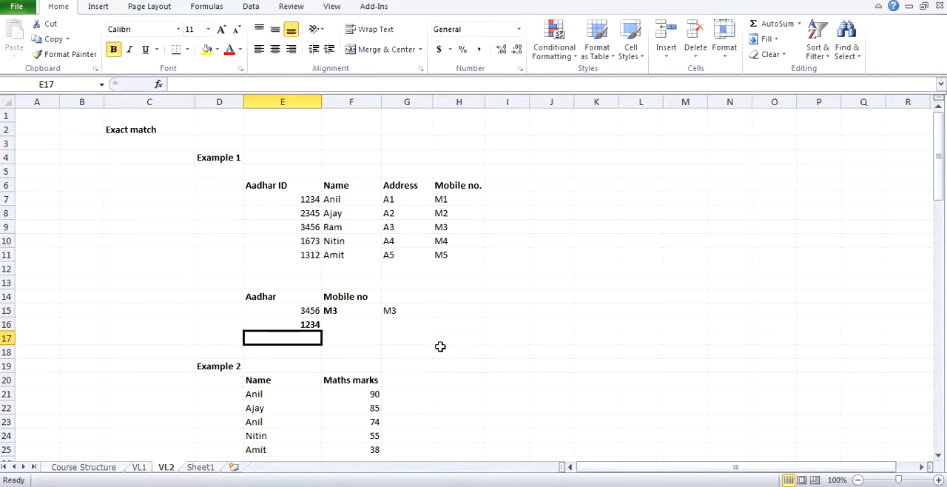
pyautogui.write('2345')
pyautogui.press('Return')
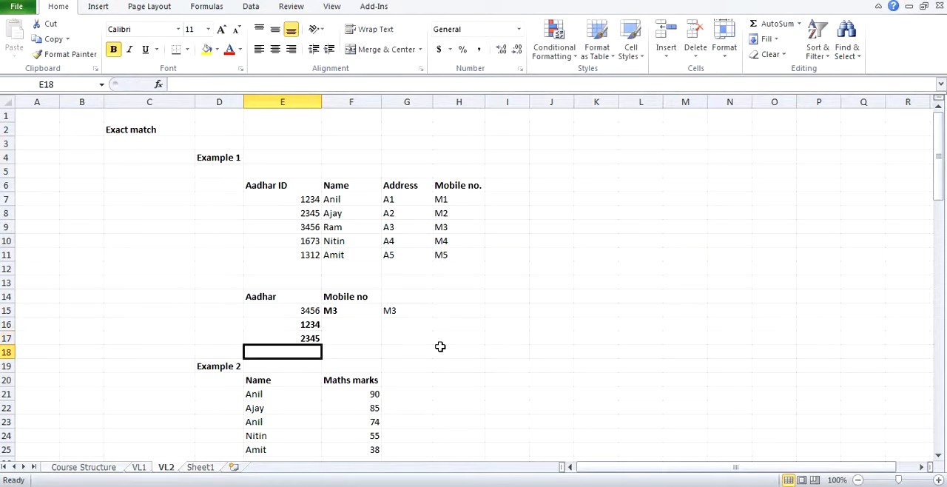
# Step: Copy the VLOOKUP formula from F15 into F16:F17
pyautogui.click(349, 312)
pyautogui.hotkey('ctrl', 'c')
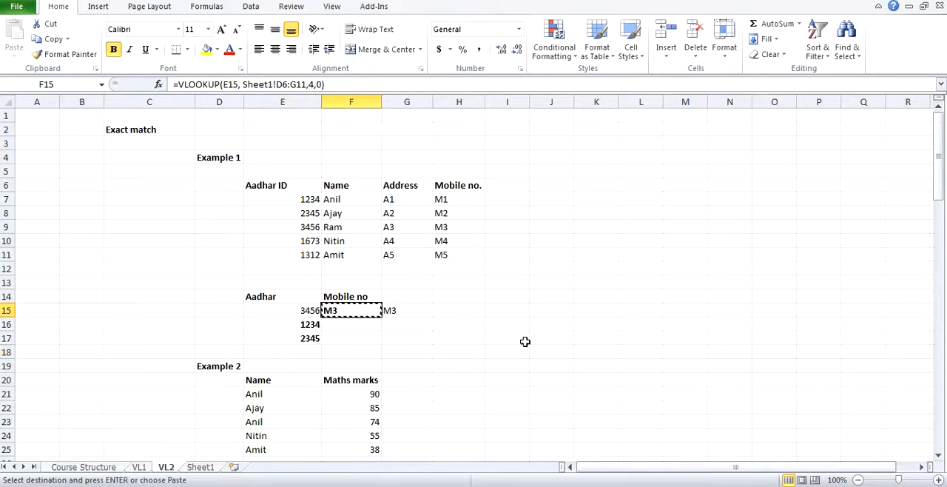
pyautogui.press('Down')
pyautogui.hotkey('shift', 'Down')
pyautogui.hotkey('ctrl', 'v')
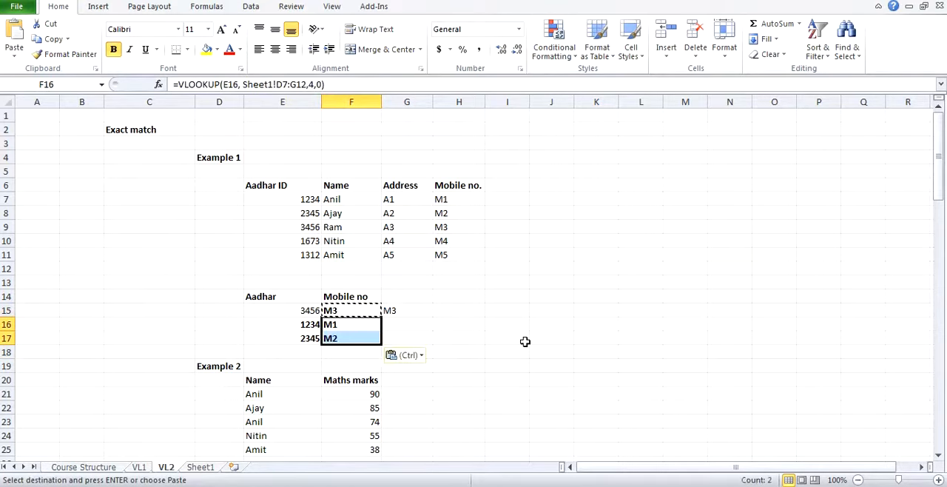
pyautogui.press('Escape')
# Step: Review the VLOOKUP formulas in F15:F17 and highlight the table array D6:G11 in the F15 formula without editing it
pyautogui.click(355, 309)
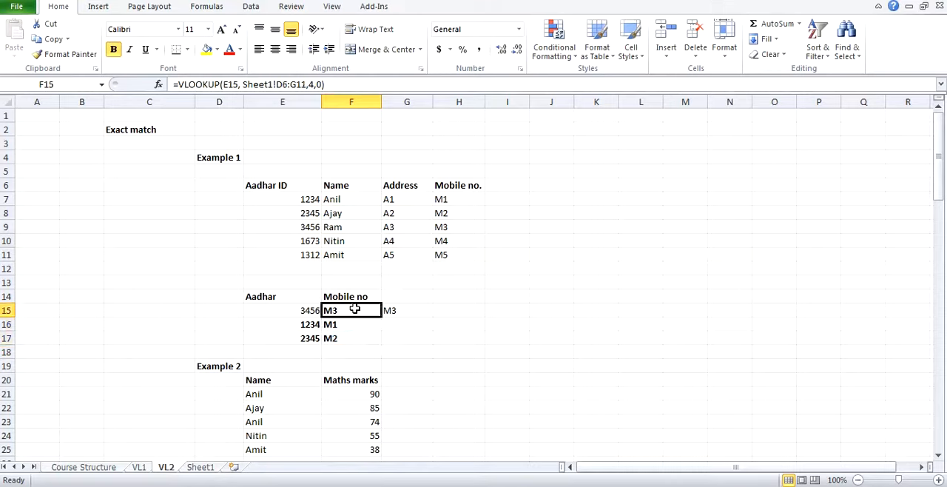
pyautogui.press('Down')
pyautogui.press('Down')
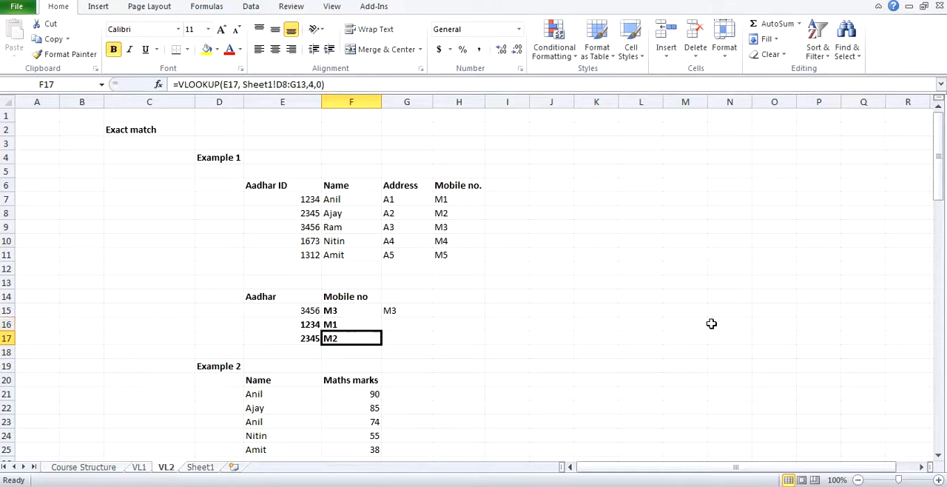
pyautogui.press('Up')
pyautogui.press('Up')
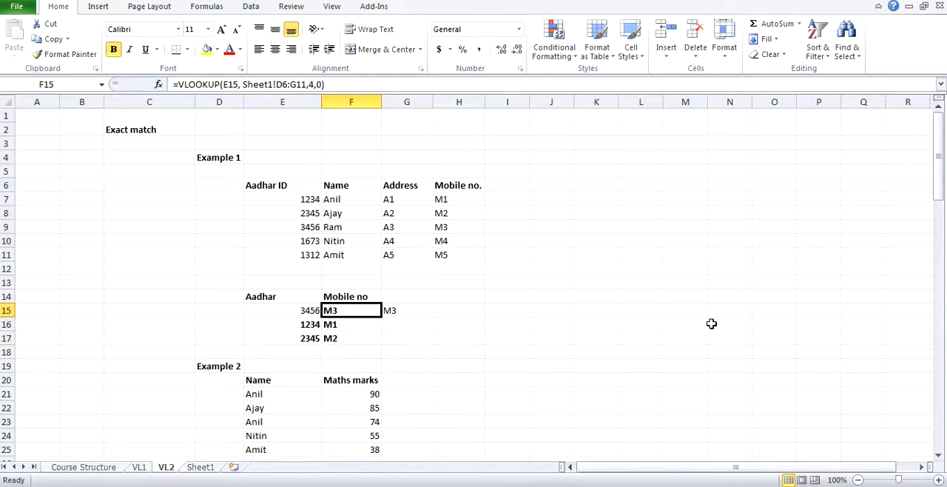
pyautogui.click(275, 84)
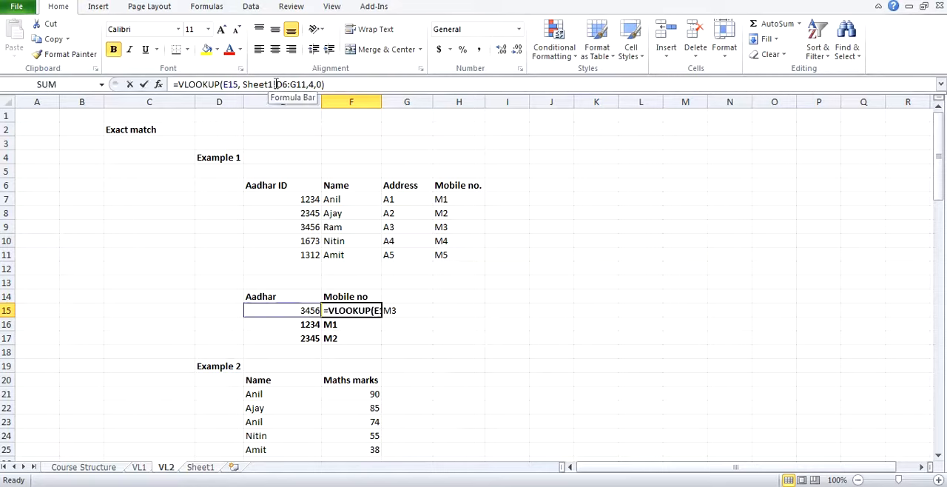
pyautogui.moveTo(277, 84); pyautogui.dragTo(301, 85)
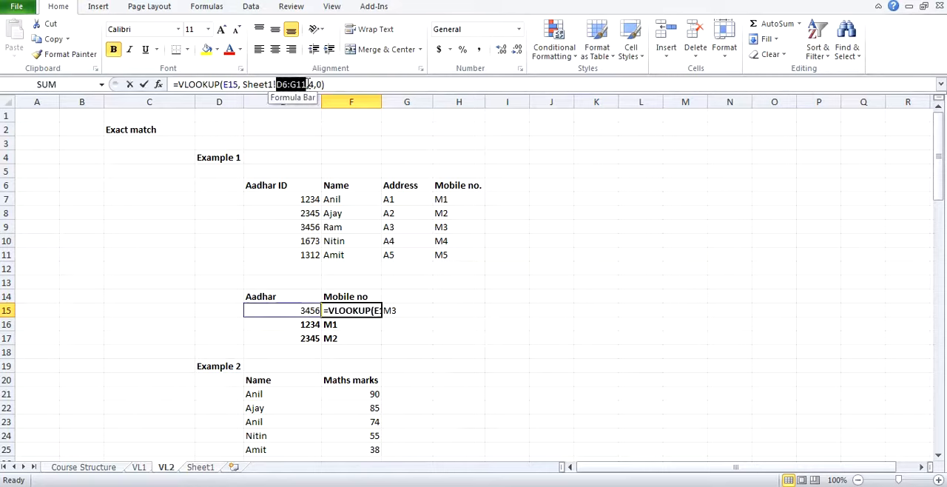
pyautogui.press('Escape')
# Step: Examine the copied formula in F16 and trace its table array D7:G12 on Sheet1
pyautogui.click(344, 326)
pyautogui.click(318, 327)
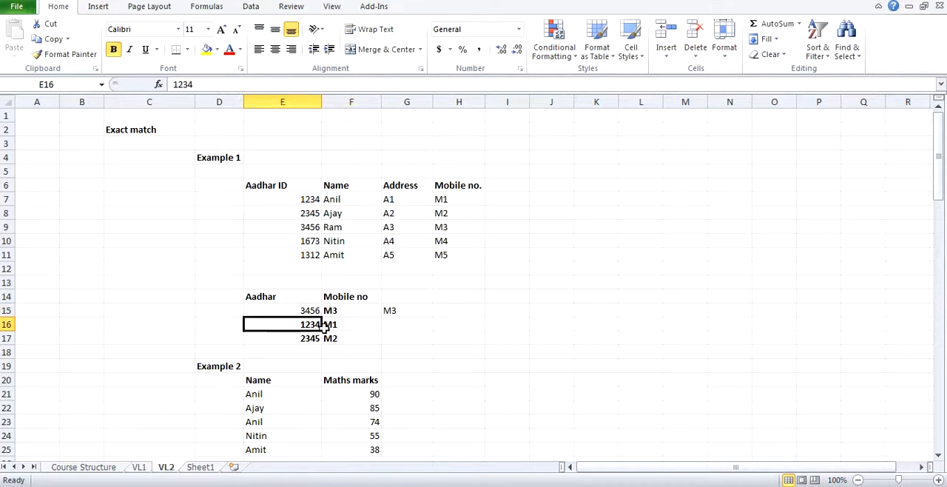
pyautogui.click(334, 328)
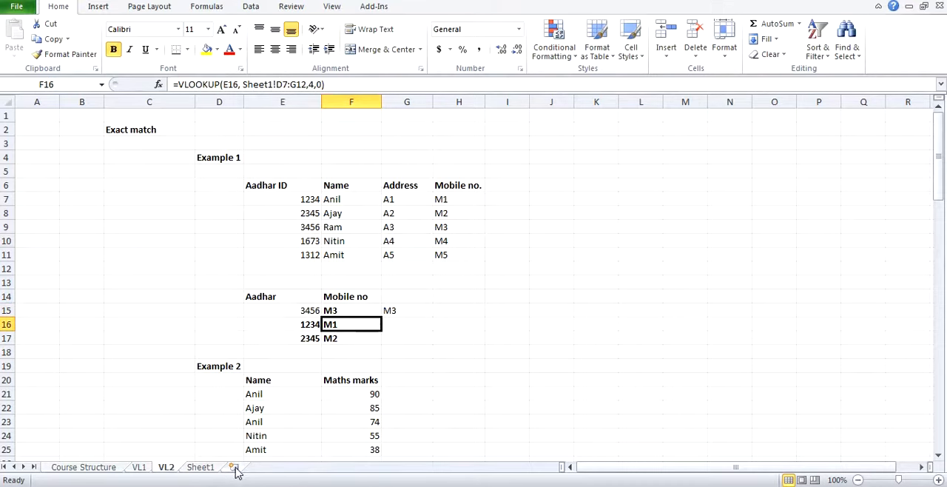
pyautogui.click(207, 466)
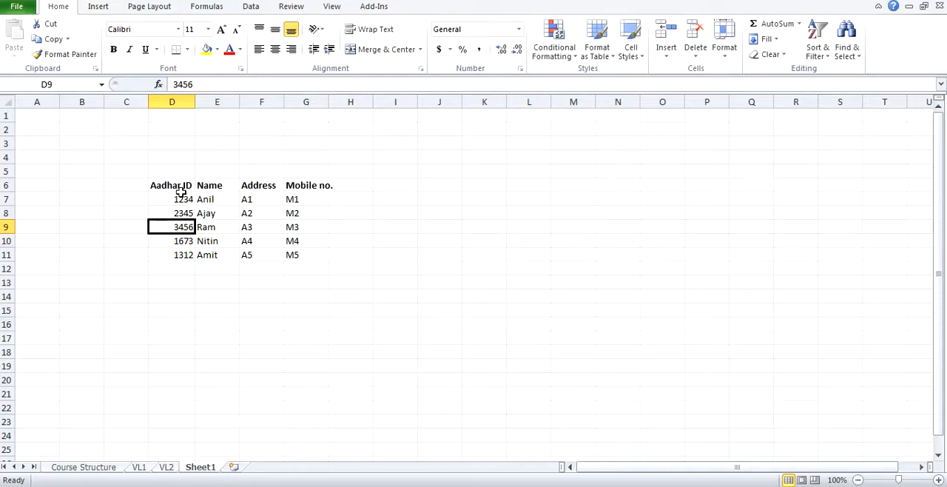
pyautogui.moveTo(182, 199); pyautogui.dragTo(302, 264)
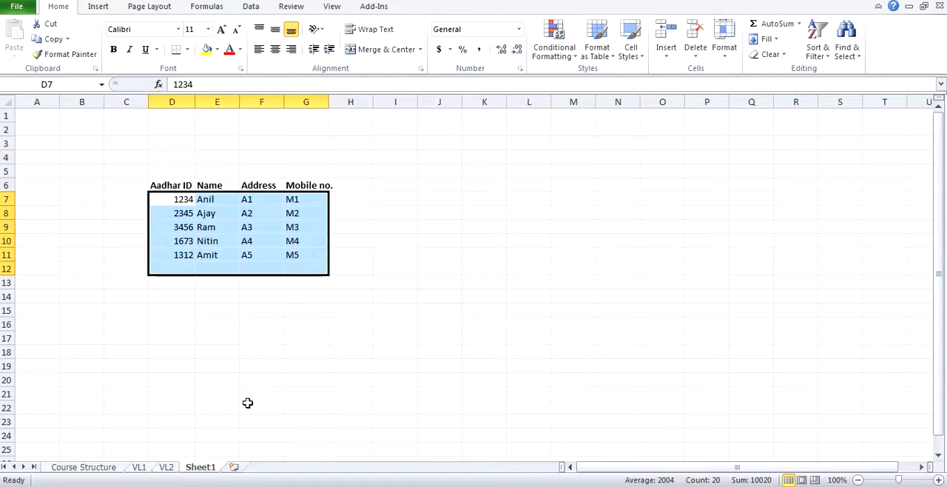
pyautogui.click(173, 463)
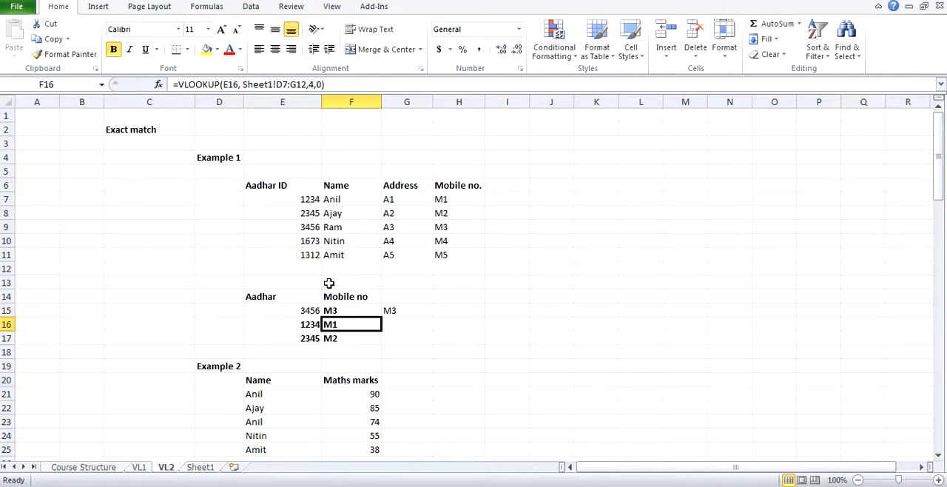
# Step: Check the F17 formula's table array on Sheet1 by selecting the block D8:H13, and return to VL2
pyautogui.click(334, 338)
pyautogui.click(198, 466)
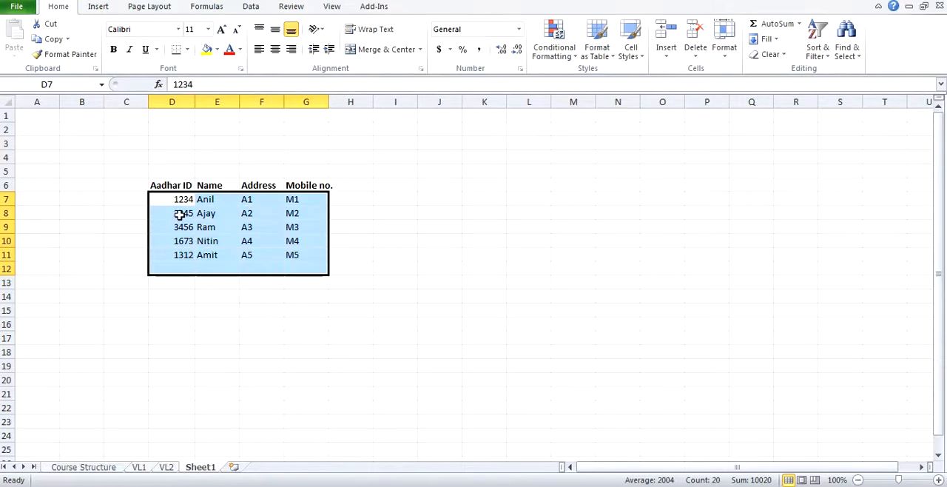
pyautogui.moveTo(182, 214); pyautogui.dragTo(334, 283)
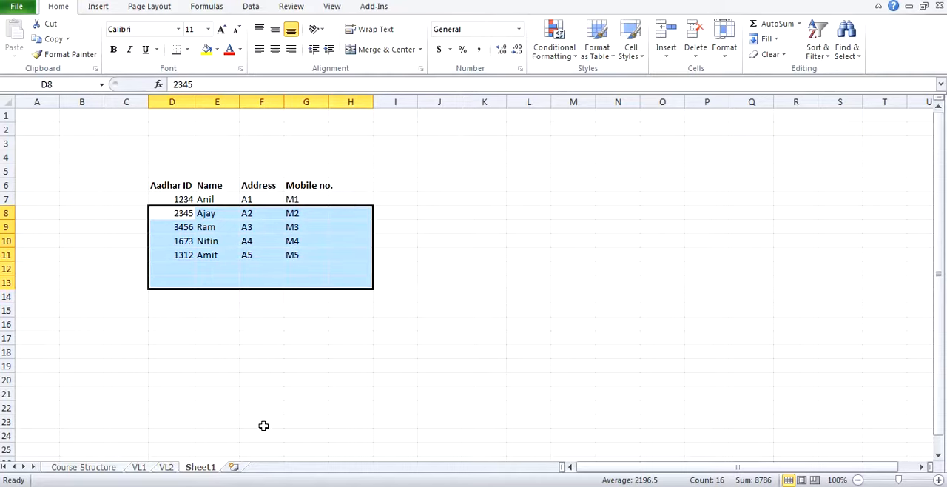
pyautogui.click(167, 467)
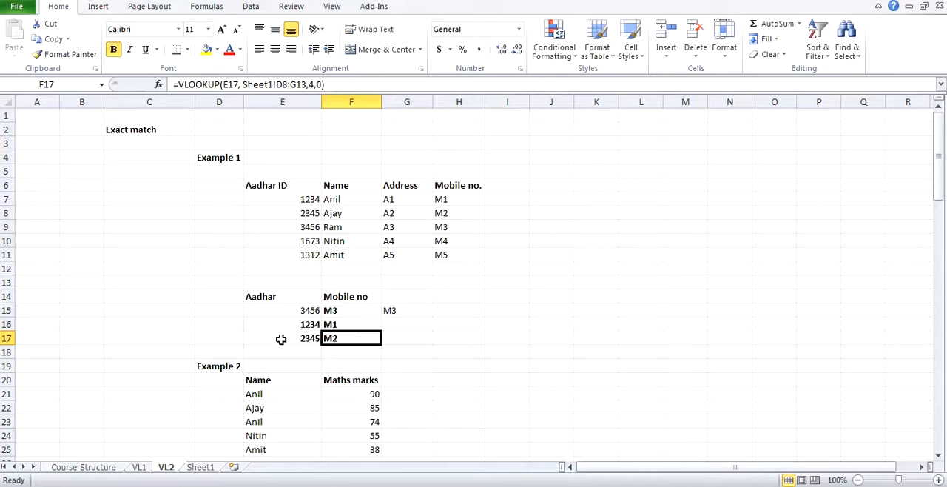
# Step: Swap the lookup values by entering the Aadhar ID from E7 in E17 and the one from E8 in E16
pyautogui.click(294, 337)
pyautogui.write('1234')
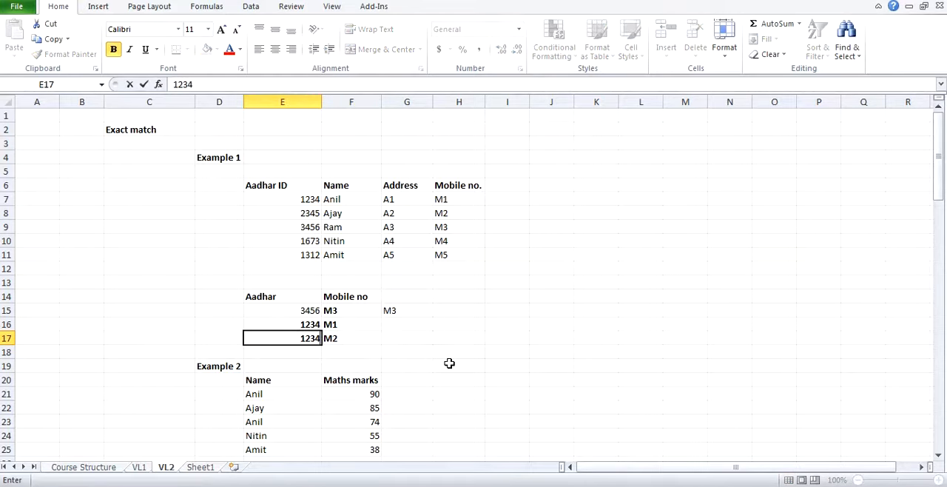
pyautogui.press('Return')
pyautogui.press('Up')
pyautogui.write('2345')
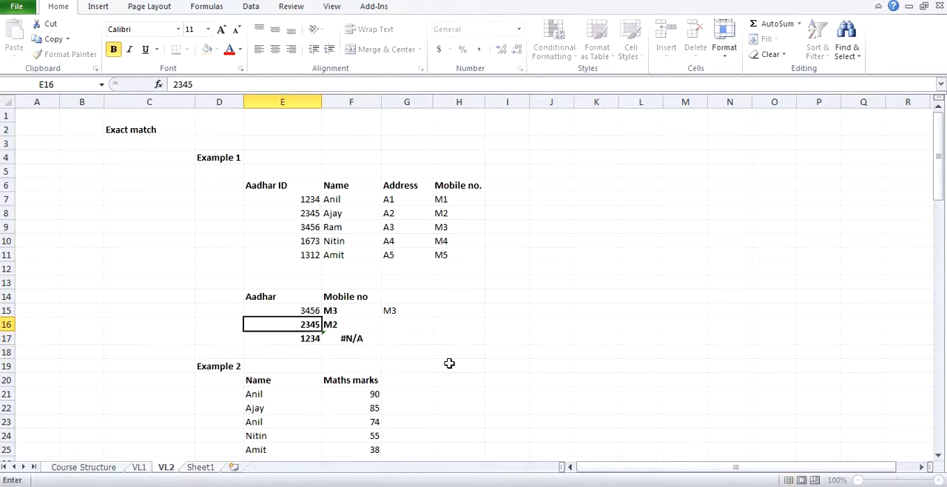
pyautogui.press('Return')
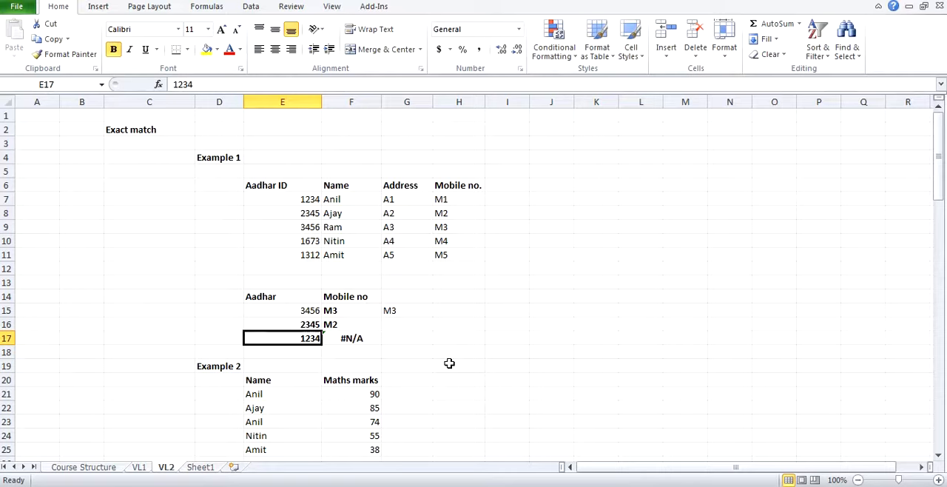
# Step: Inspect the table array D8:G13 in the F17 formula and compare it with the table on Sheet1
pyautogui.click(358, 338)
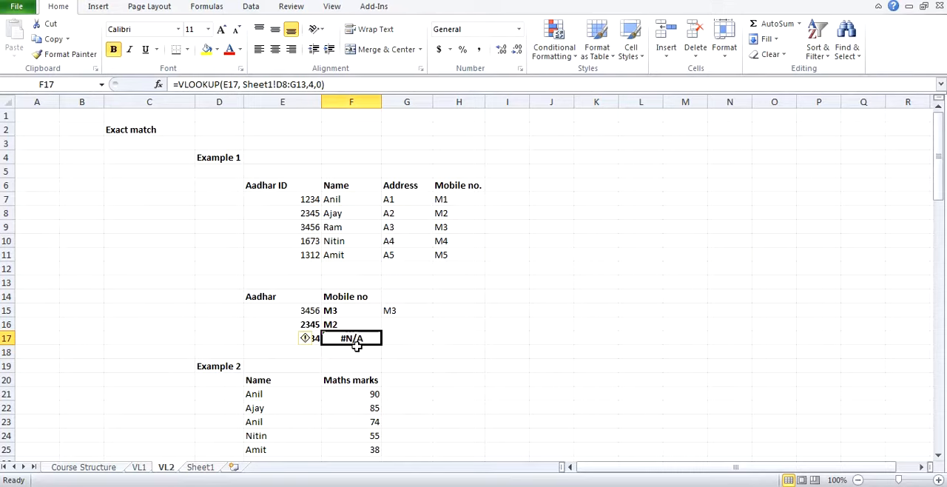
pyautogui.click(279, 84)
pyautogui.moveTo(276, 84); pyautogui.dragTo(307, 85)
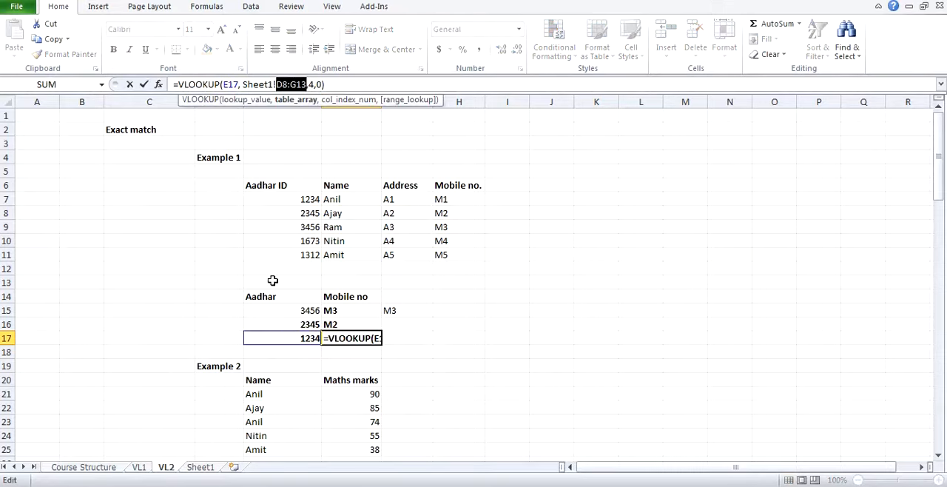
pyautogui.click(198, 459)
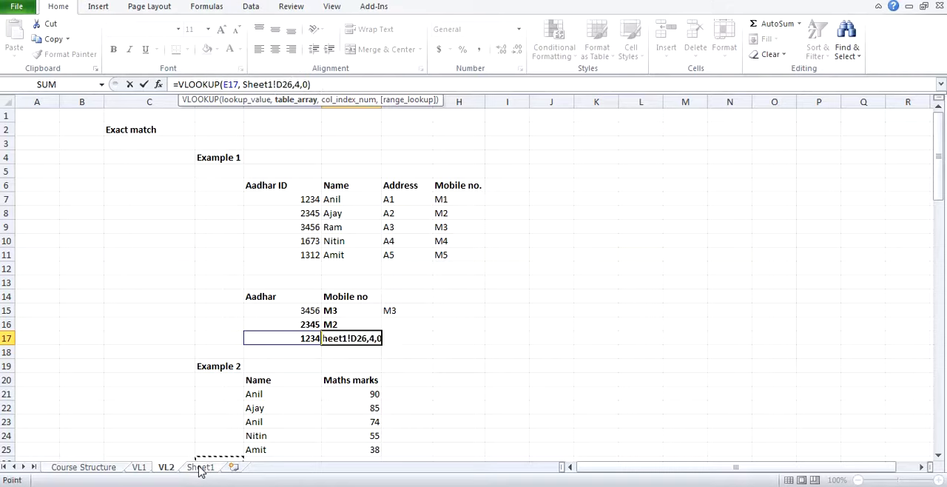
pyautogui.press('Return')
pyautogui.click(199, 467)
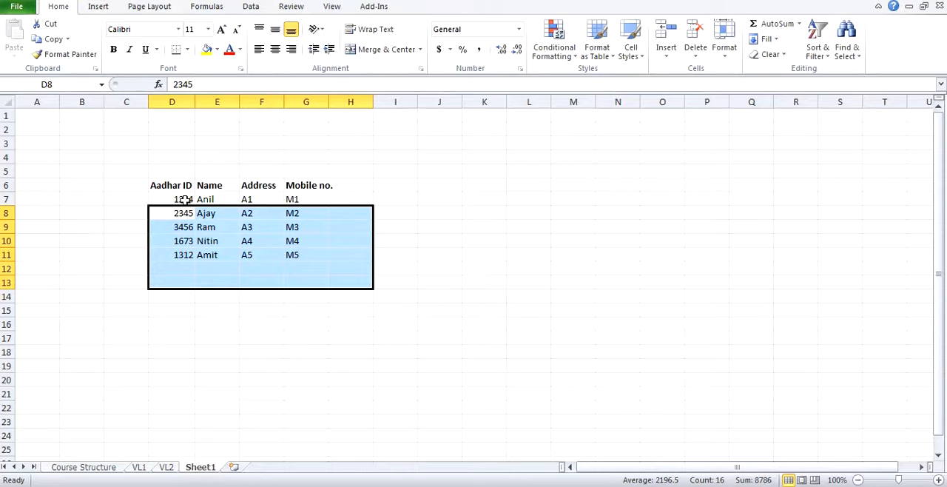
pyautogui.click(166, 467)
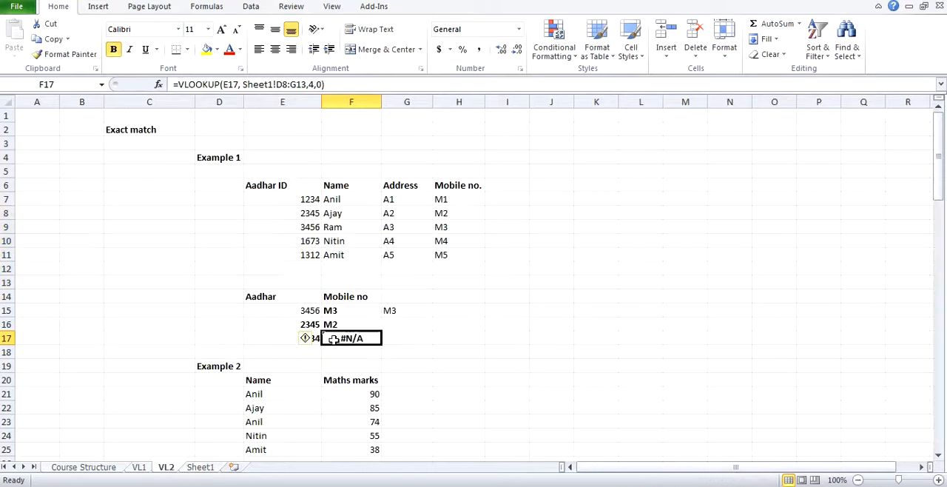
# Step: Compare how the table array reference shifts from F15 through F17, and review the whole-column reference in G15
pyautogui.click(349, 305)
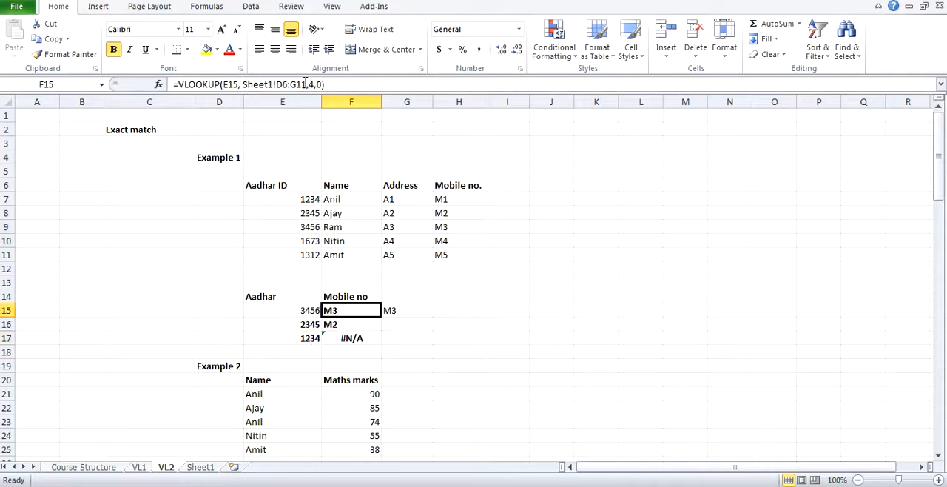
pyautogui.press('Down')
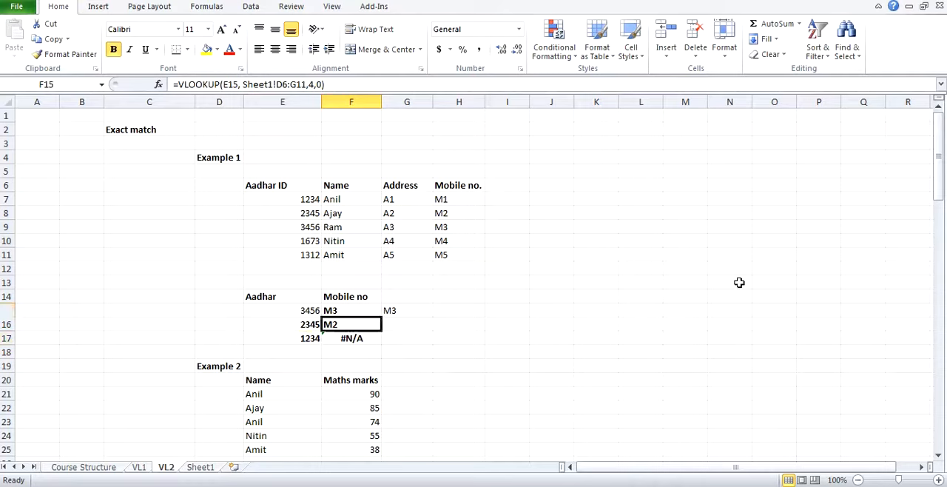
pyautogui.press('Down')
pyautogui.press('Up')
pyautogui.press('Up')
pyautogui.press('Down')
pyautogui.press('Down')
pyautogui.press('Up')
pyautogui.press('Up')
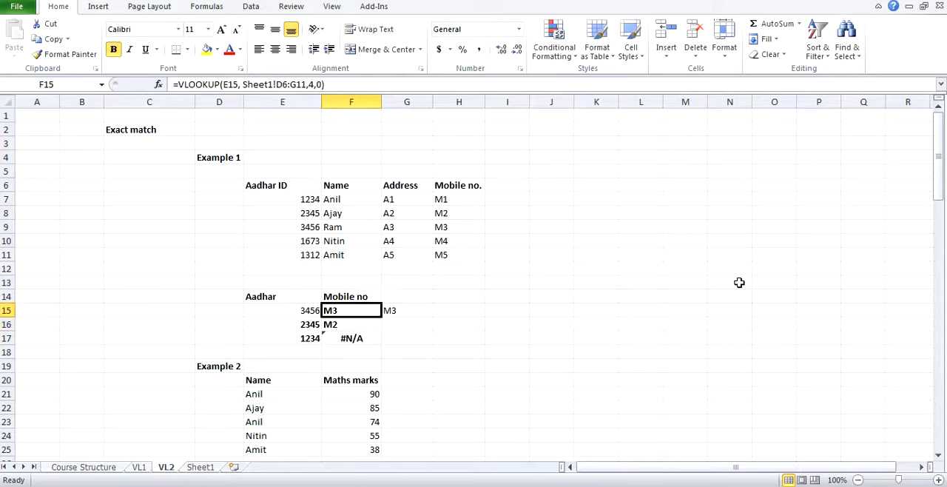
pyautogui.press('Down')
pyautogui.press('Up')
pyautogui.press('Down')
pyautogui.press('Down')
pyautogui.press('Up')
pyautogui.press('Up')
pyautogui.press('Down')
pyautogui.press('Down')
pyautogui.press('Up')
pyautogui.press('Up')
pyautogui.press('Right')
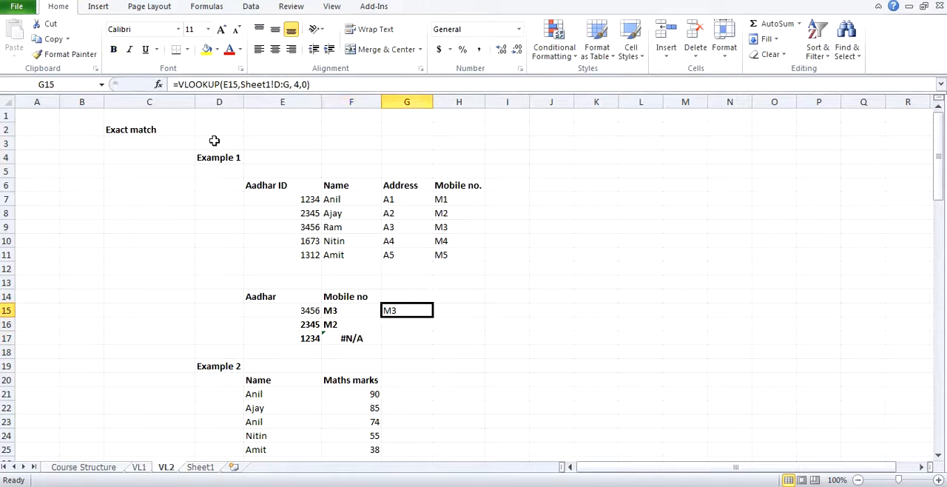
# Step: Highlight columns D through H on Sheet1 to review the lookup columns, and return to VL2
pyautogui.click(203, 468)
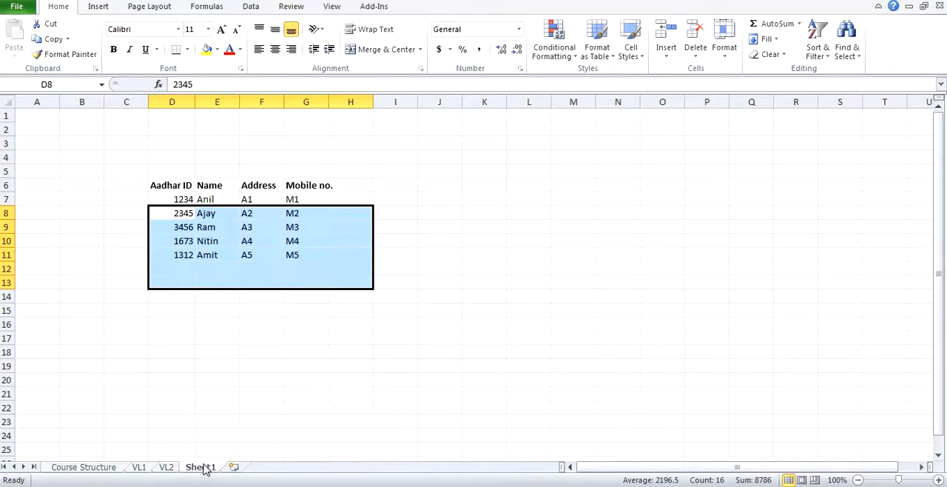
pyautogui.moveTo(178, 101); pyautogui.dragTo(350, 101)
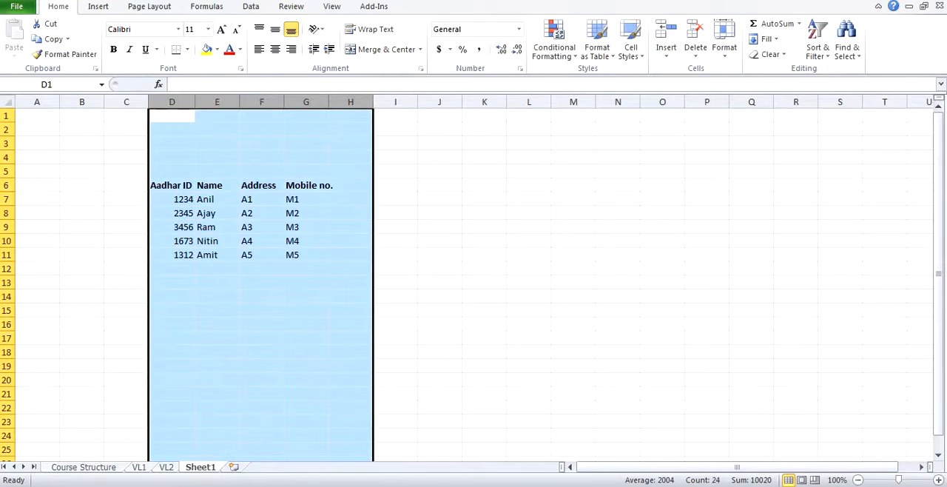
pyautogui.click(168, 467)
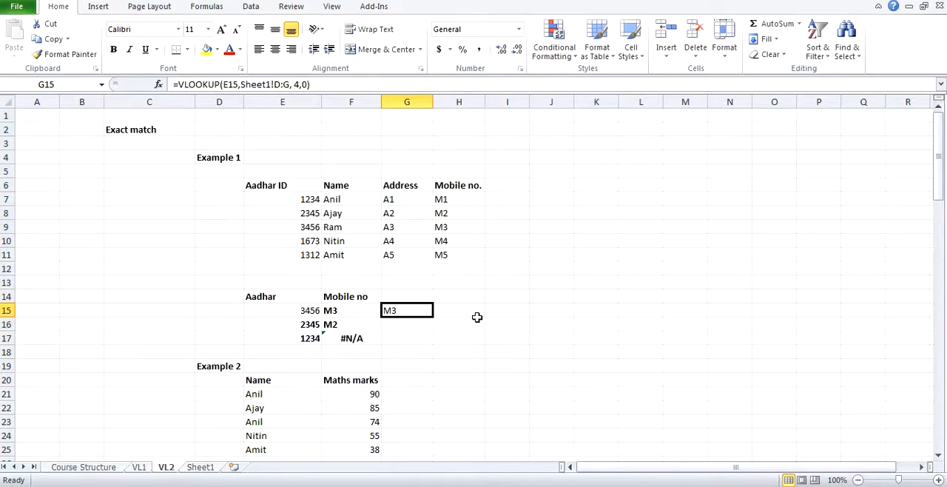
# Step: Copy the whole-column VLOOKUP formula from G15 into G16:G17
pyautogui.hotkey('ctrl', 'c')
pyautogui.press('Down')
pyautogui.hotkey('shift', 'Down')
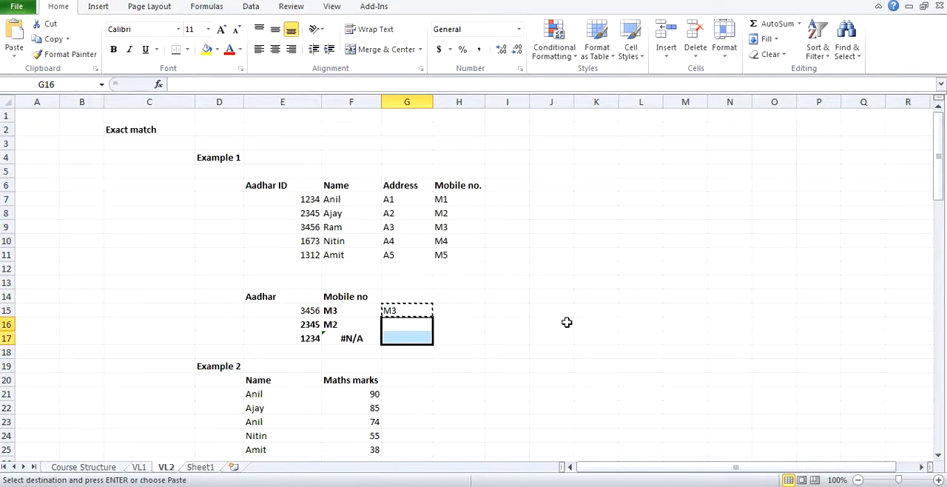
pyautogui.hotkey('ctrl', 'v')
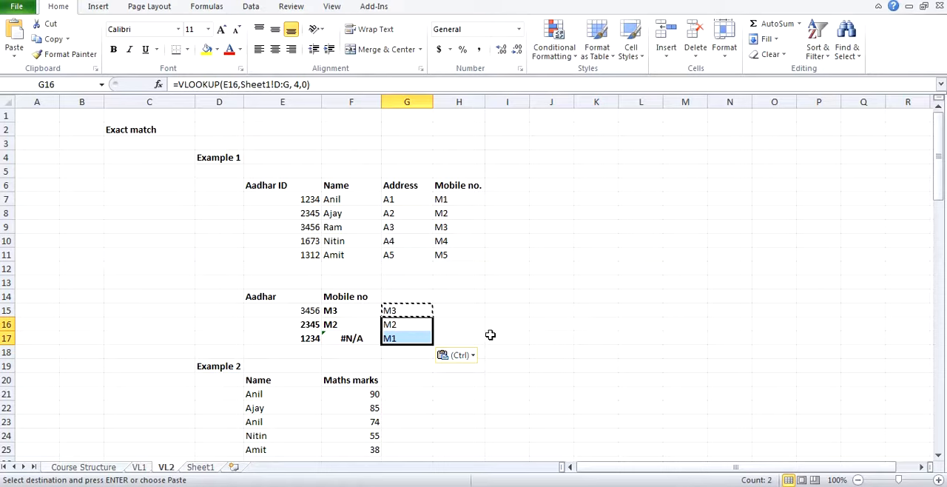
pyautogui.press('Escape')
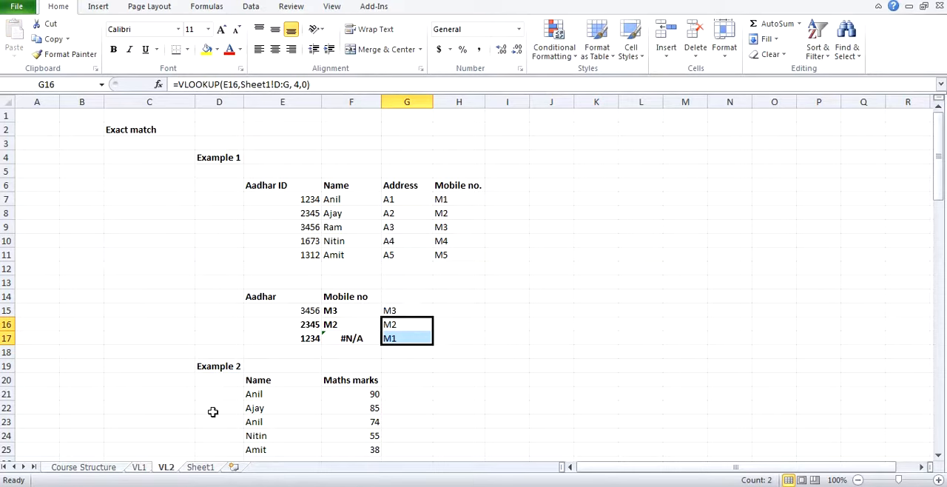
# Step: Check the lookup table on Sheet1 and inspect the table array D:G in the G15 formula on VL2
pyautogui.click(209, 469)
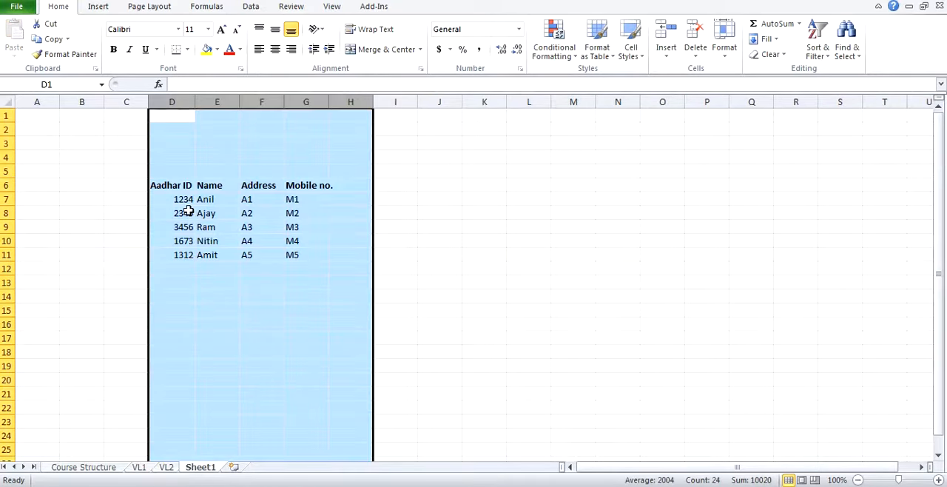
pyautogui.click(167, 458)
pyautogui.click(167, 468)
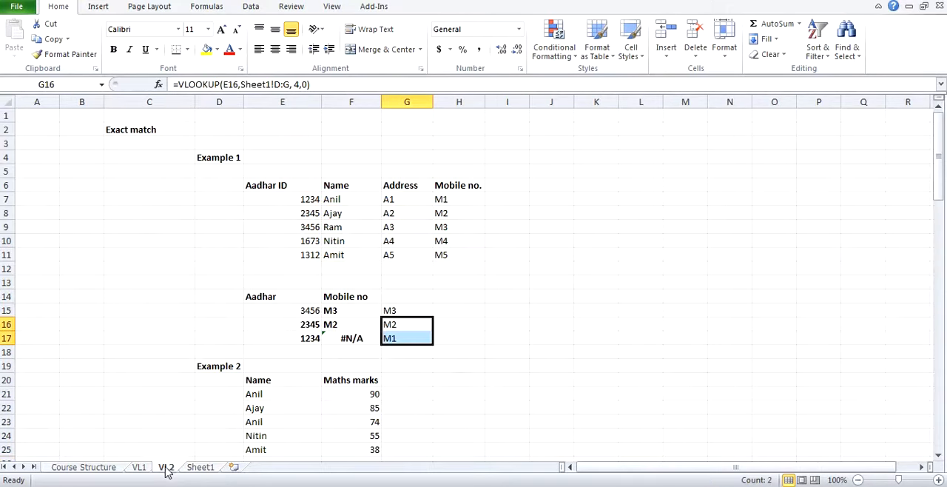
pyautogui.click(410, 314)
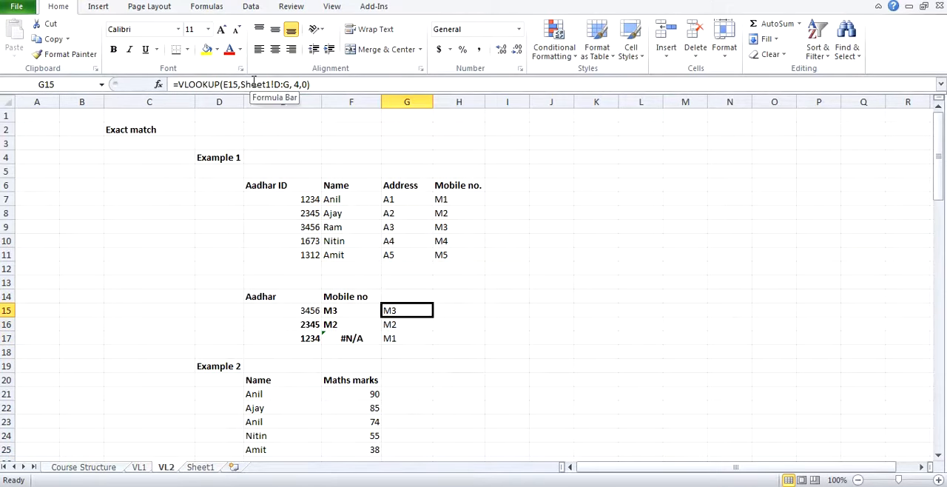
pyautogui.moveTo(271, 83); pyautogui.dragTo(289, 84)
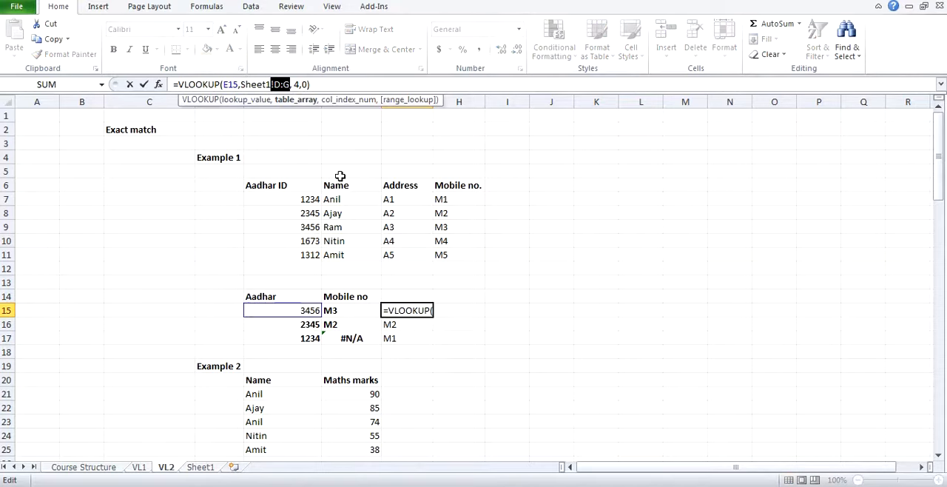
pyautogui.press('Escape')
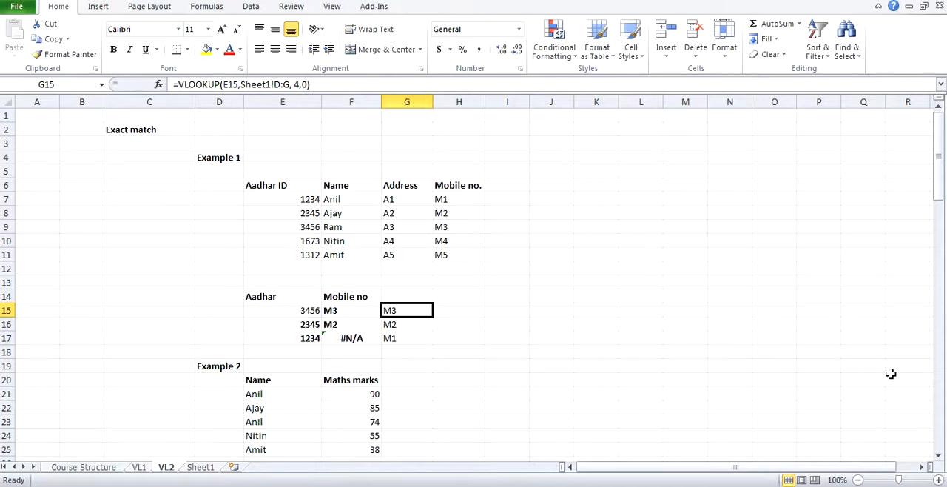
# Step: Compare the whole-column table array reference in the formulas from G15 through G17
pyautogui.press('Down')
pyautogui.press('Down')
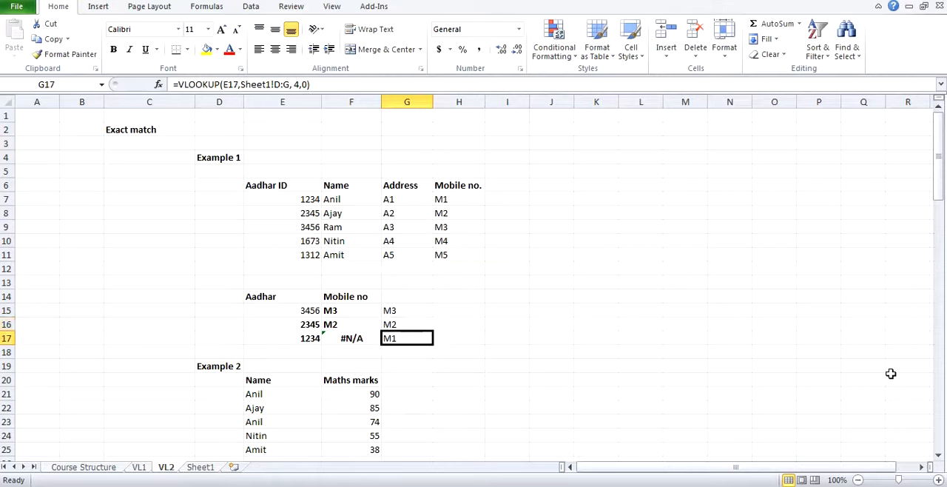
pyautogui.press('Up')
pyautogui.press('Up')
pyautogui.press('Down')
pyautogui.press('Down')
pyautogui.press('Up')
pyautogui.press('Up')
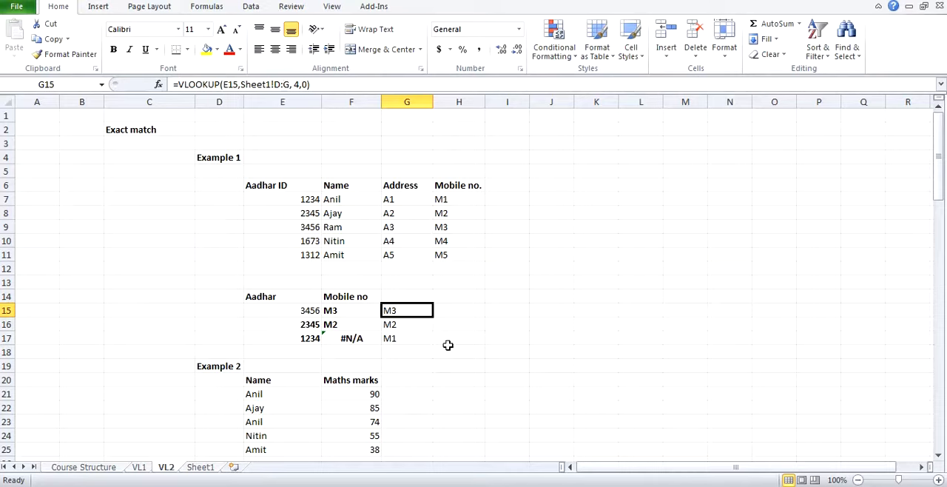
pyautogui.press('Up')
pyautogui.press('Down')
pyautogui.hotkey('ctrl', 'c')
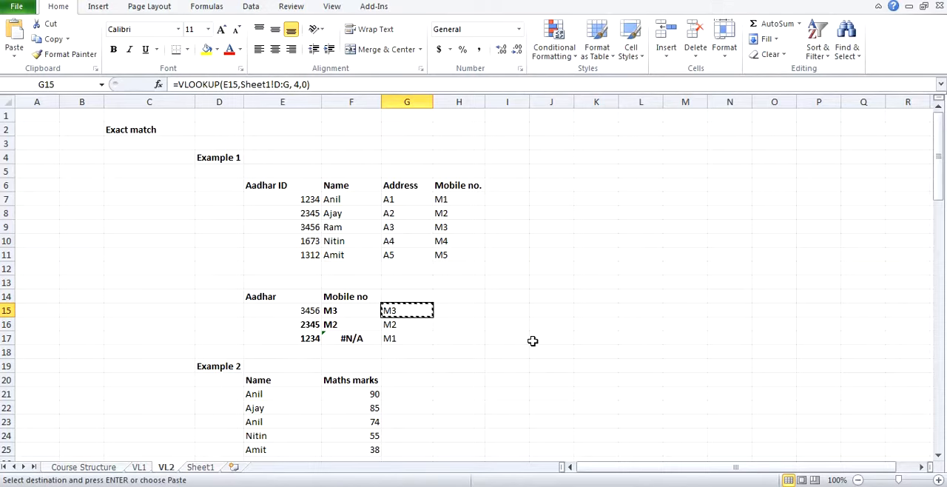
pyautogui.press('Right')
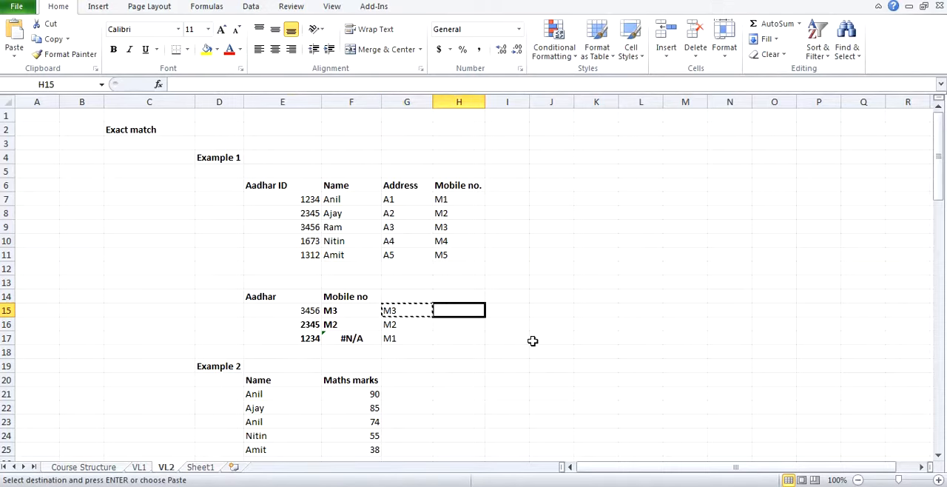
pyautogui.click(454, 100)
pyautogui.click(406, 300)
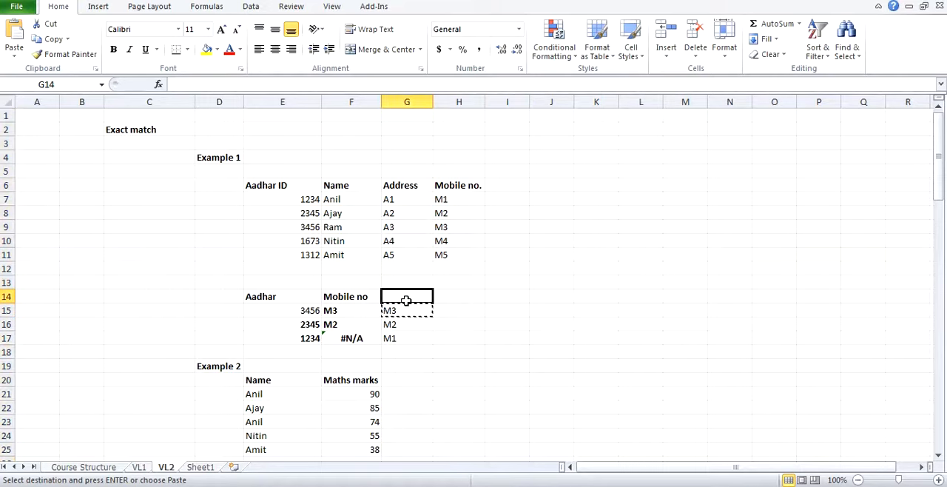
pyautogui.press('Escape')
# Step: Copy the VLOOKUP formula from G15 across into H15
pyautogui.click(402, 311)
pyautogui.hotkey('ctrl', 'c')
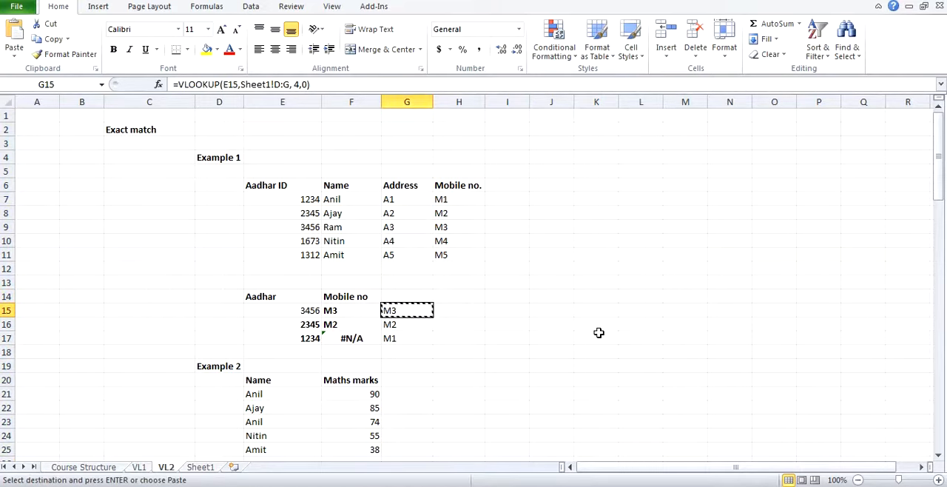
pyautogui.press('Right')
pyautogui.hotkey('ctrl', 'v')
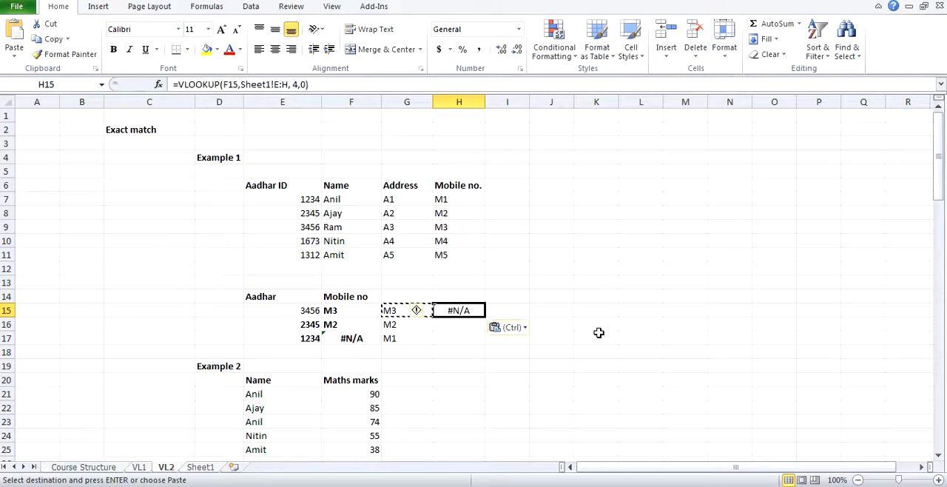
# Step: Inspect the table array E:H in the H15 formula and compare it with the reference in G15
pyautogui.click(272, 83)
pyautogui.moveTo(275, 84); pyautogui.dragTo(289, 85)
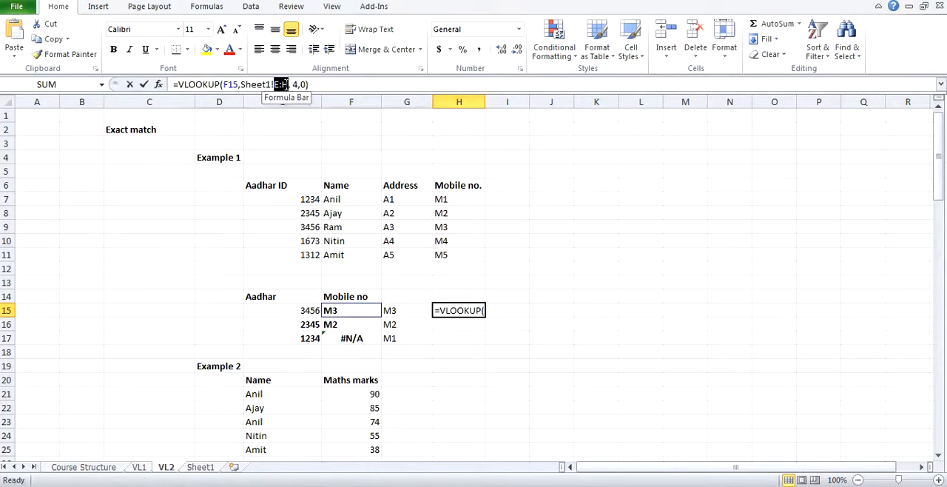
pyautogui.click(406, 306)
pyautogui.hotkey('ctrl', 'Return')
pyautogui.click(406, 305)
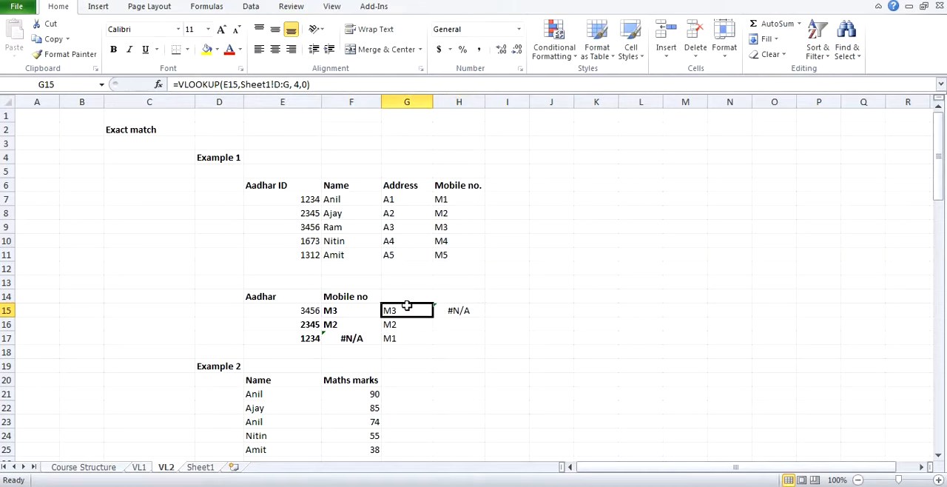
pyautogui.click(467, 313)
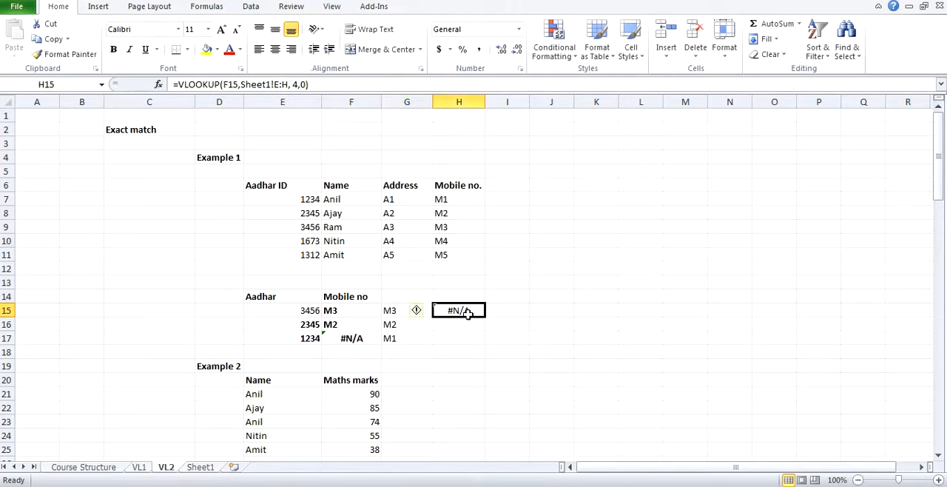
# Step: Highlight columns E through H on Sheet1, and review the Aadhar lookup values in E15:E17 on VL2
pyautogui.click(208, 467)
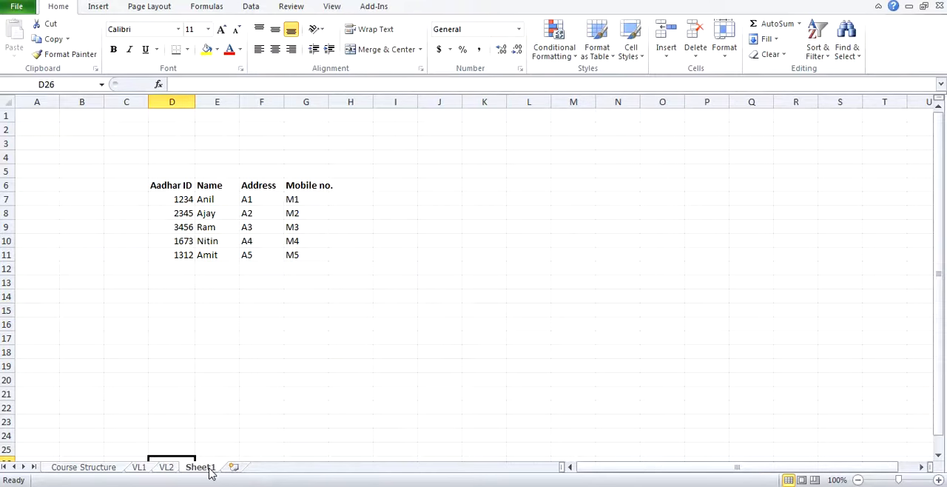
pyautogui.moveTo(217, 94); pyautogui.dragTo(355, 102)
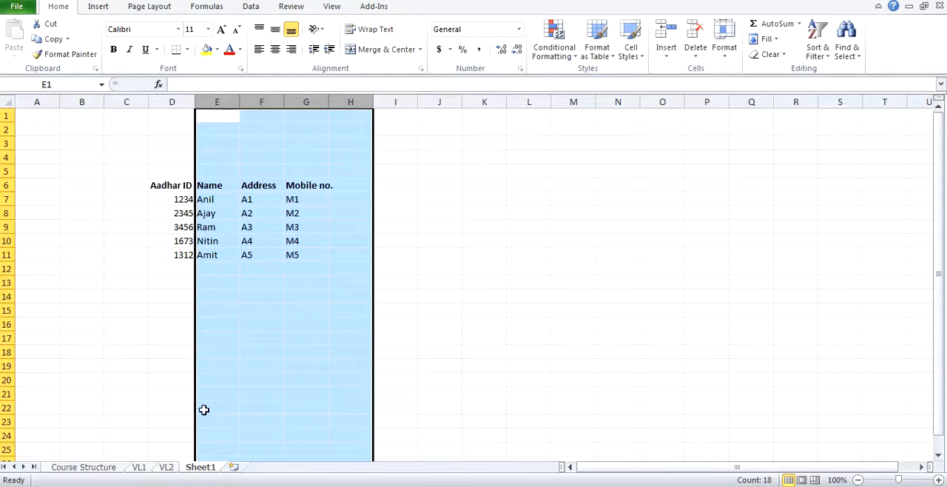
pyautogui.click(167, 469)
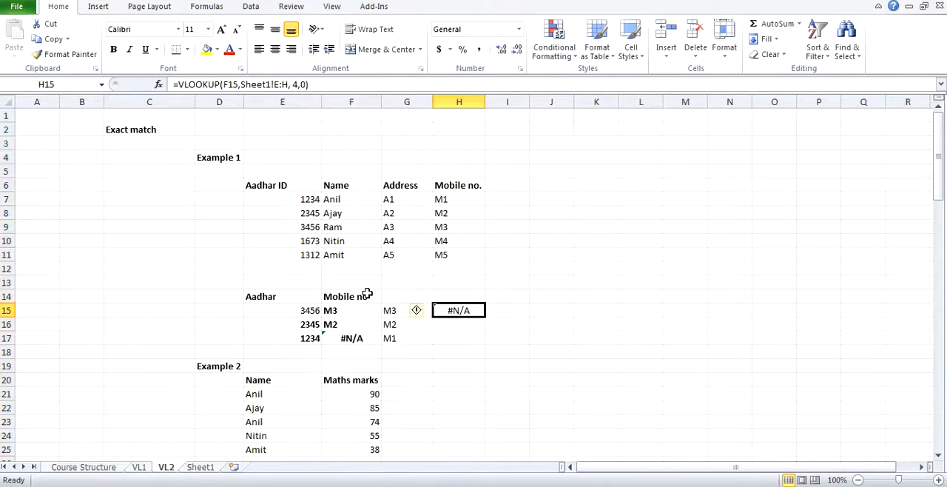
pyautogui.moveTo(310, 308); pyautogui.dragTo(300, 337)
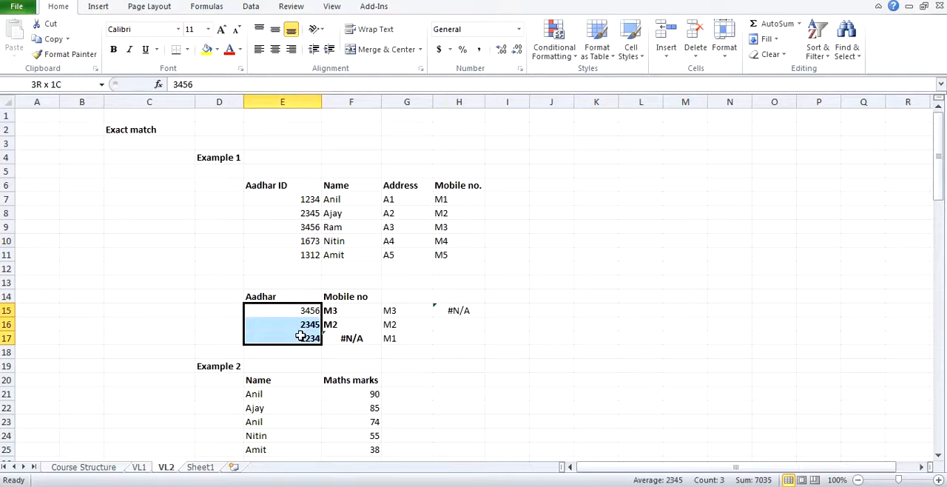
# Step: Copy the VLOOKUP formula from H15 down into H16:H17
pyautogui.click(457, 314)
pyautogui.hotkey('ctrl', 'c')
pyautogui.press('Down')
pyautogui.hotkey('shift', 'Down')
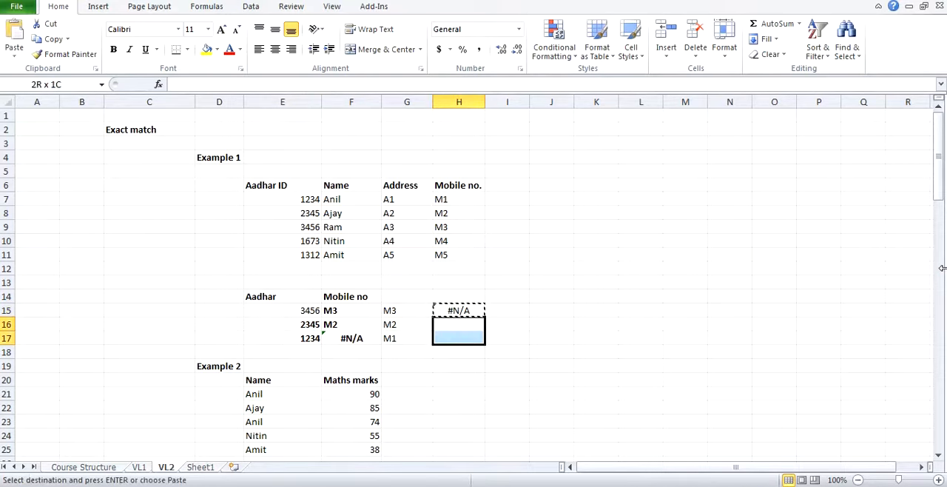
pyautogui.hotkey('ctrl', 'v')
pyautogui.press('Escape')
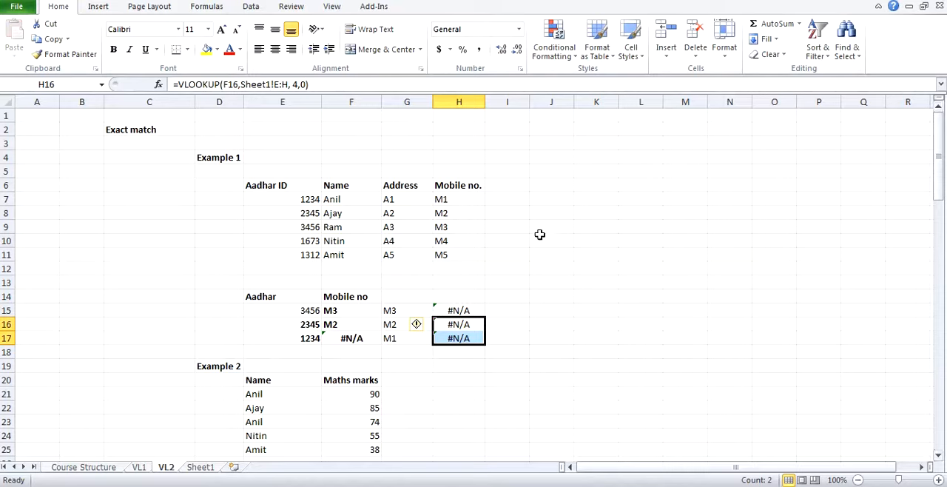
# Step: Review the G15 formula and highlight columns G and H to examine the sideways copy direction
pyautogui.click(405, 307)
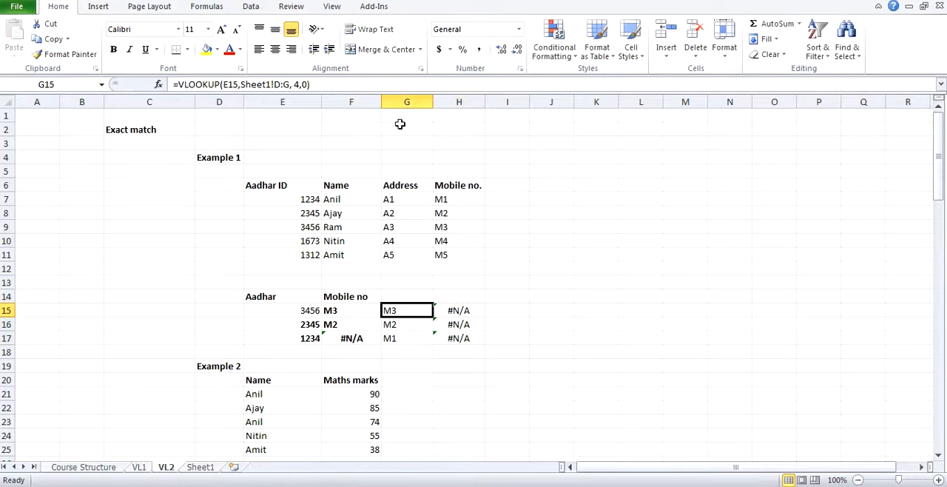
pyautogui.click(406, 102)
pyautogui.click(458, 101)
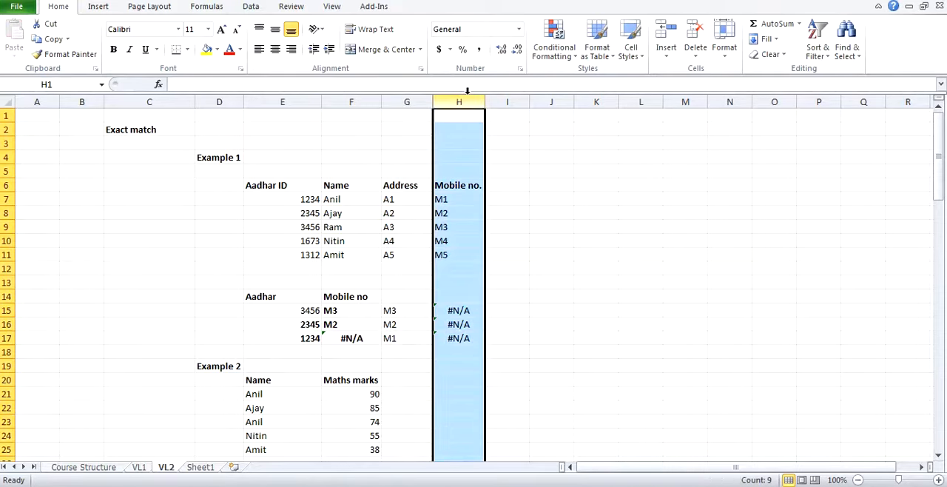
# Step: Make the table array in the G15 formula absolute by column, as Sheet1!$D:$G
pyautogui.click(404, 312)
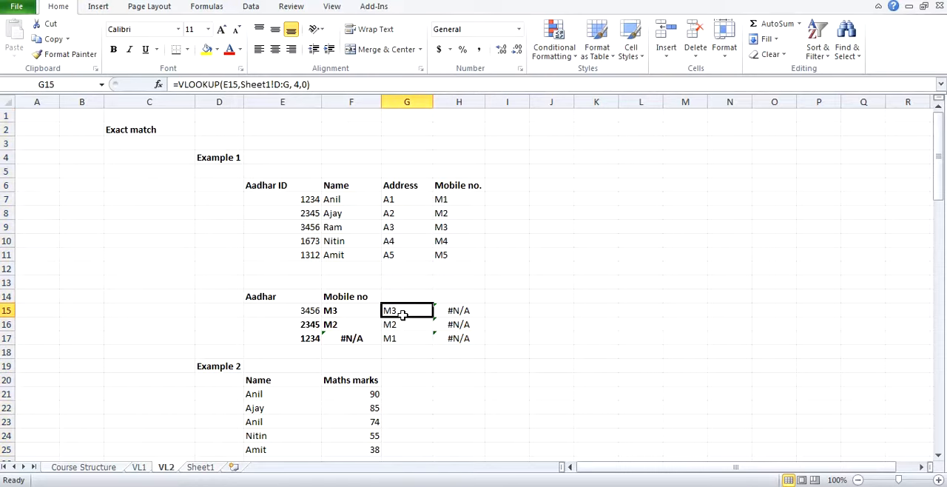
pyautogui.click(277, 85)
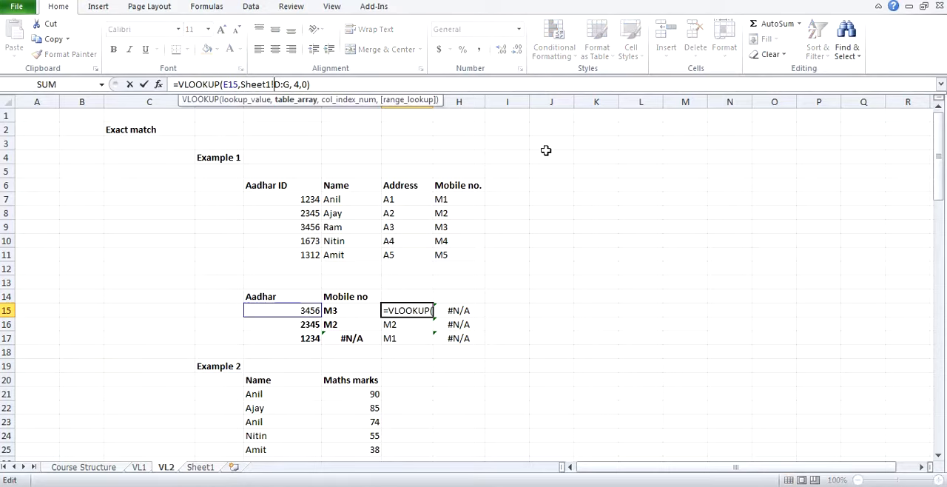
pyautogui.write('$')
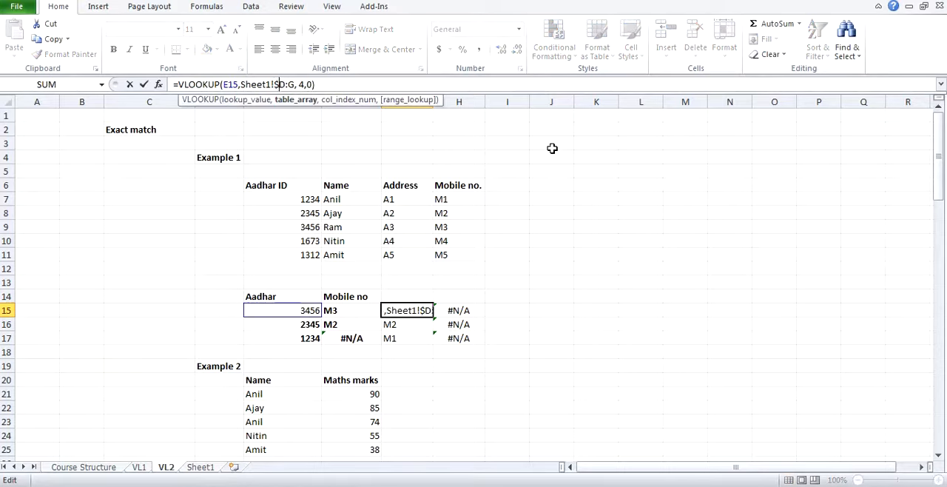
pyautogui.click(290, 83)
pyautogui.write('$')
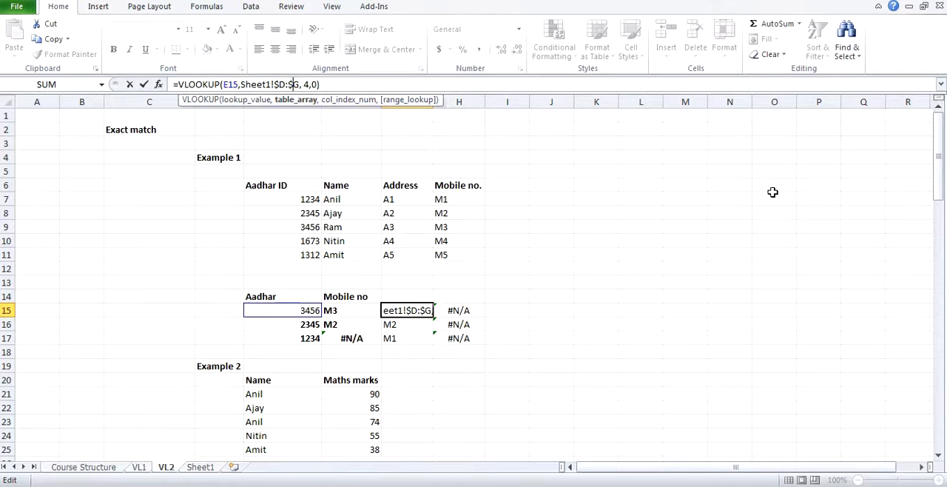
pyautogui.press('Return')
# Step: Copy the G15 formula with the absolute column reference down through G17
pyautogui.press('Up')
pyautogui.hotkey('ctrl', 'c')
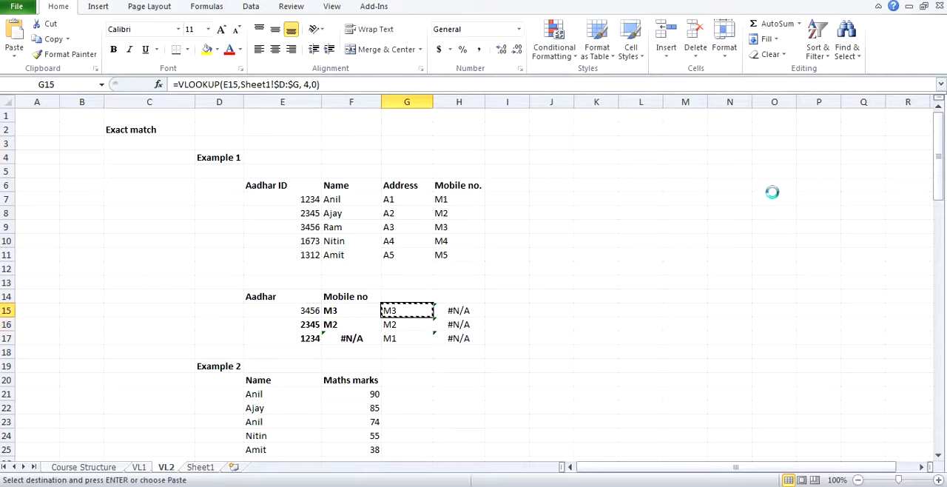
pyautogui.hotkey('shift', 'Down')
pyautogui.hotkey('shift', 'Down')
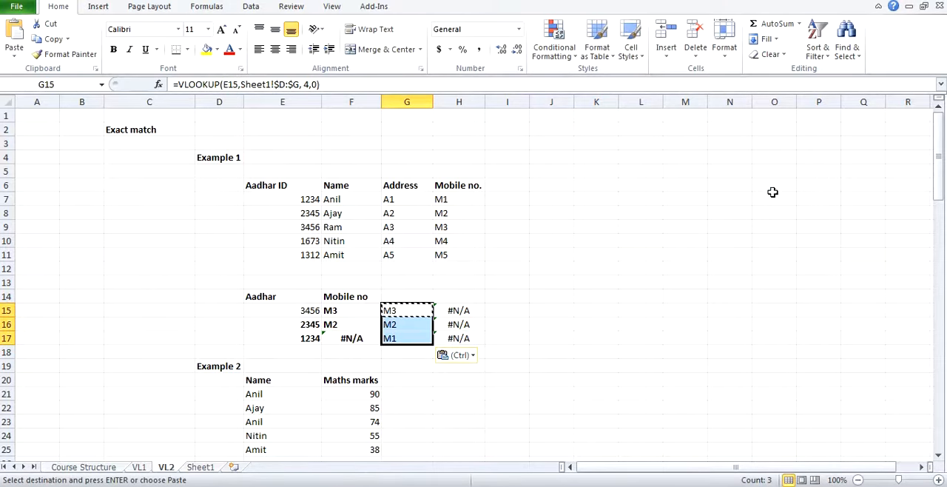
# Step: Examine the copied VLOOKUP formulas in G15:G17
pyautogui.press('Escape')
pyautogui.click(428, 309)
pyautogui.press('Down')
pyautogui.press('Down')
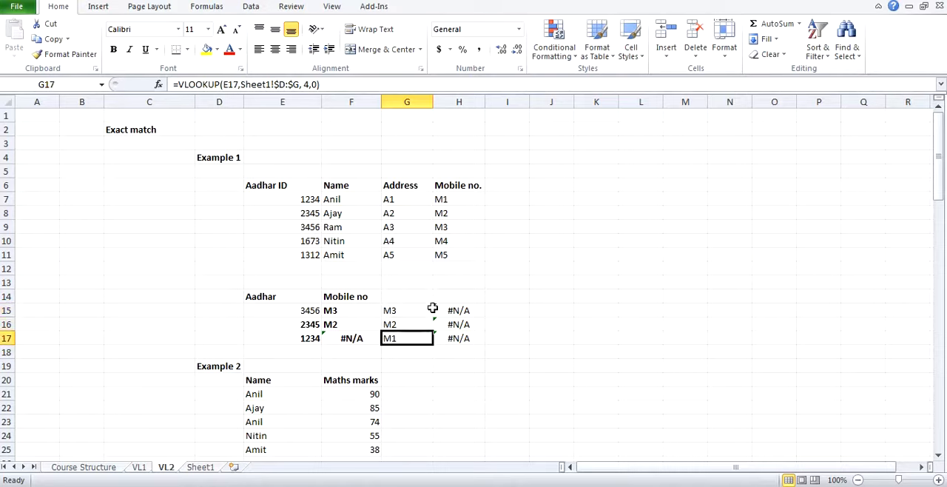
# Step: Copy the G15 formula sideways into H15
pyautogui.click(430, 309)
pyautogui.hotkey('ctrl', 'c')
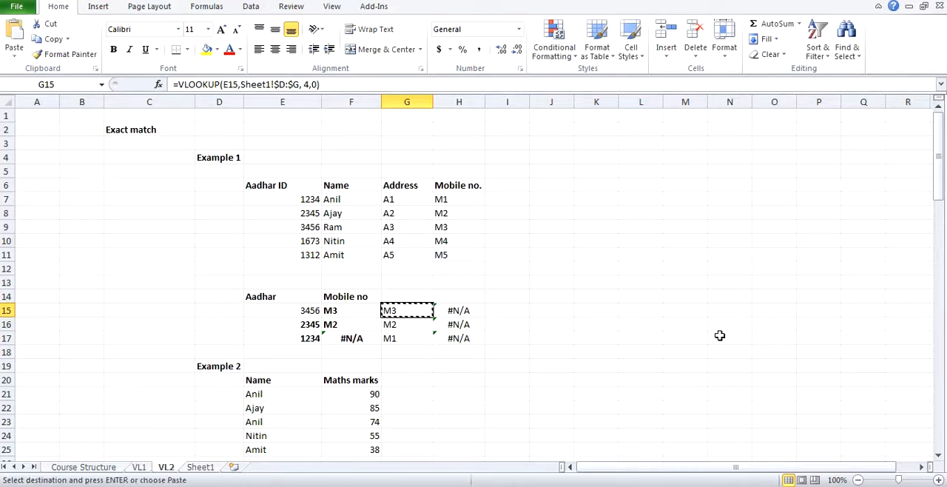
pyautogui.press('Right')
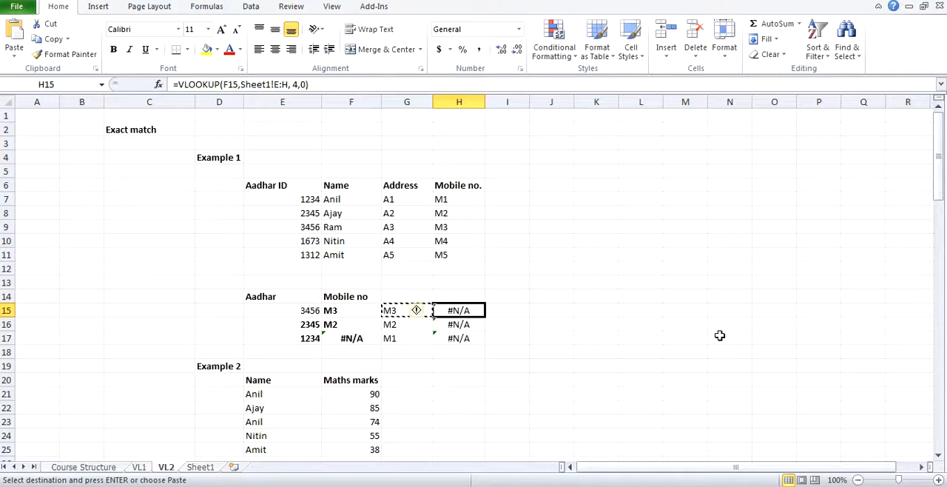
pyautogui.hotkey('ctrl', 'v')
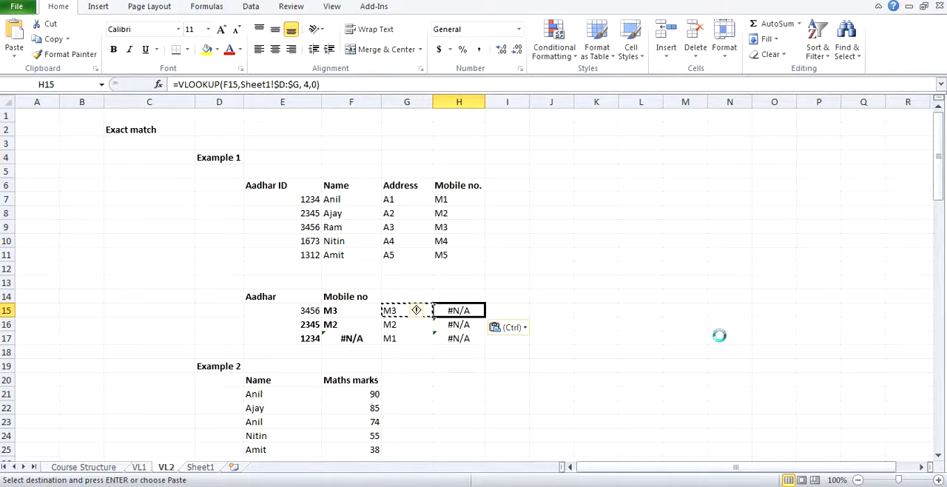
# Step: Copy the H15 formula with the $D:$G table array down through H17
pyautogui.hotkey('ctrl', 'c')
pyautogui.hotkey('shift', 'Down')
pyautogui.hotkey('shift', 'Down')
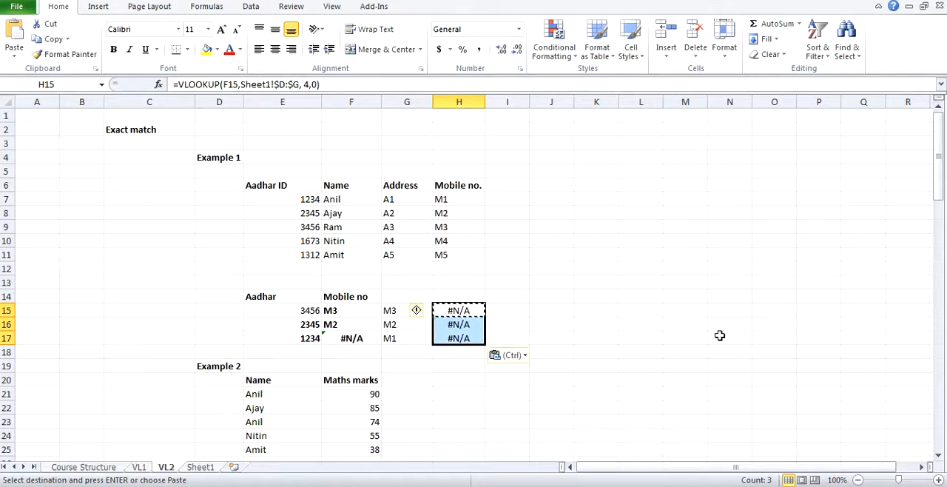
pyautogui.press('Escape')
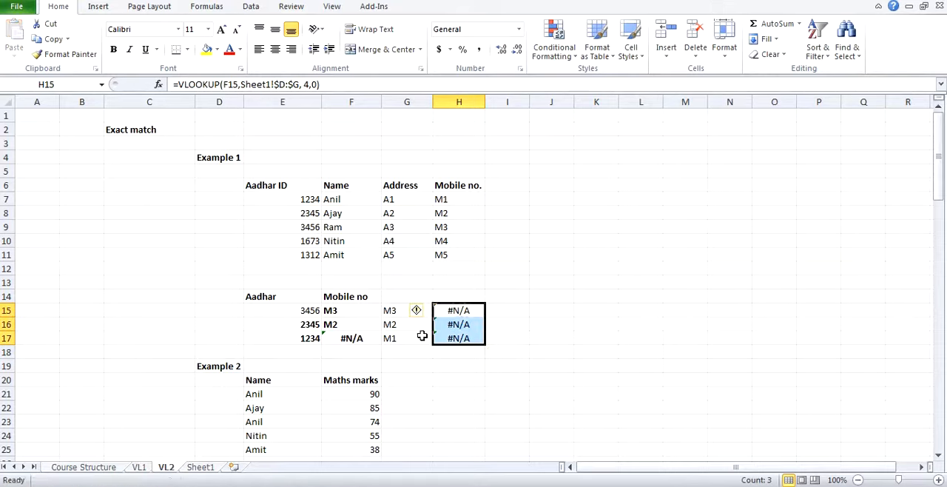
# Step: Compare the lookup value and table array in the G15 and H15 formulas, and check the F15 cell
pyautogui.click(422, 310)
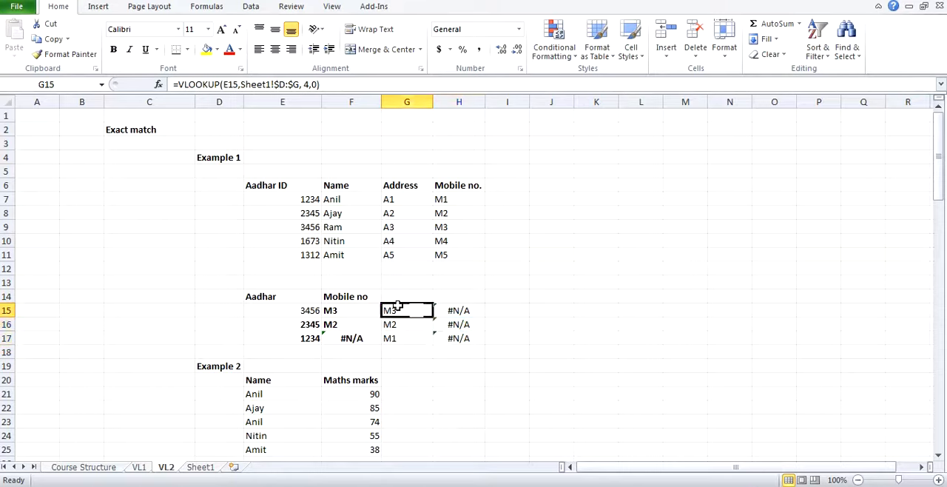
pyautogui.click(450, 310)
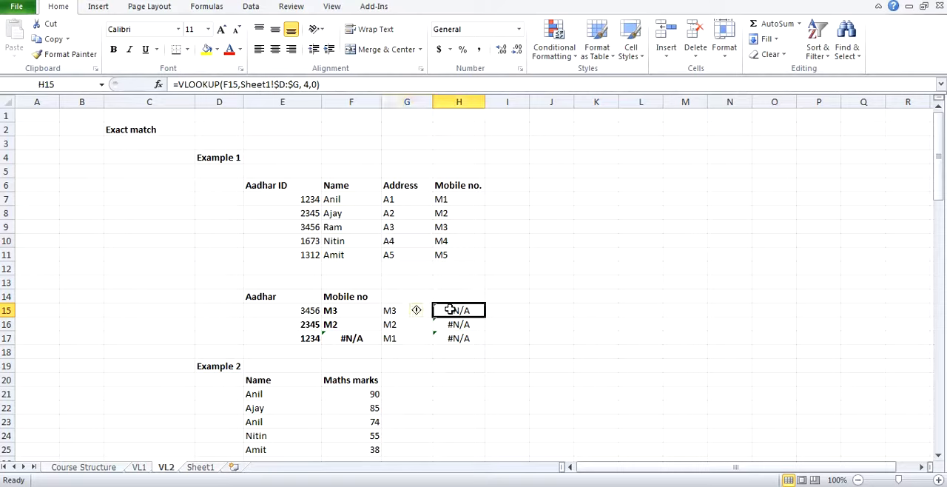
pyautogui.click(249, 85)
pyautogui.moveTo(243, 84); pyautogui.dragTo(298, 84)
pyautogui.press('Escape')
pyautogui.click(398, 313)
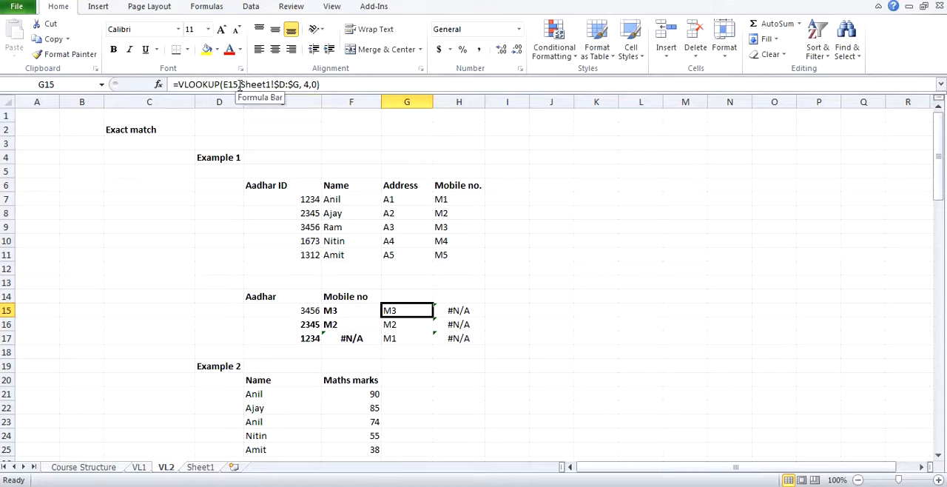
pyautogui.click(443, 311)
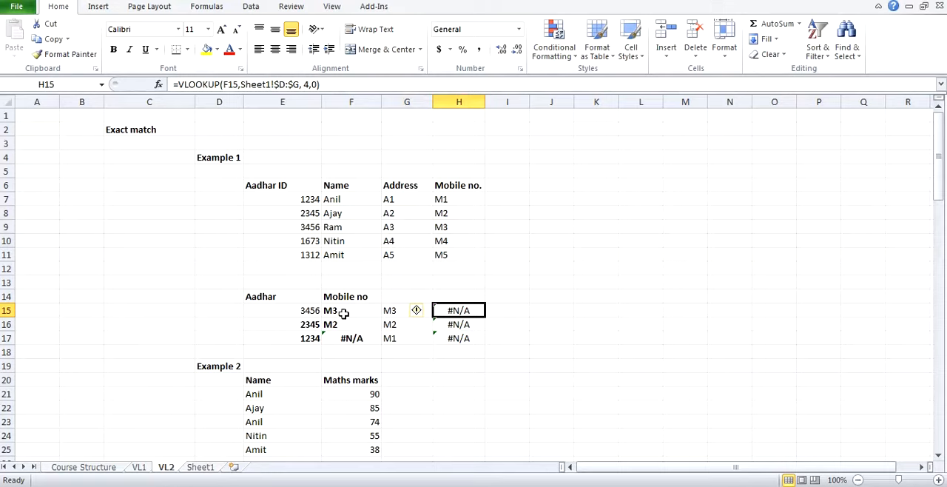
pyautogui.click(343, 313)
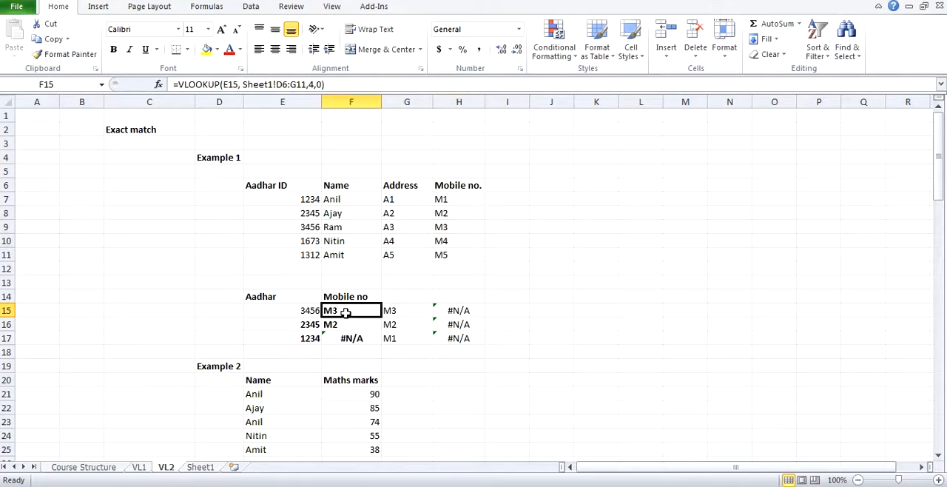
pyautogui.click(443, 314)
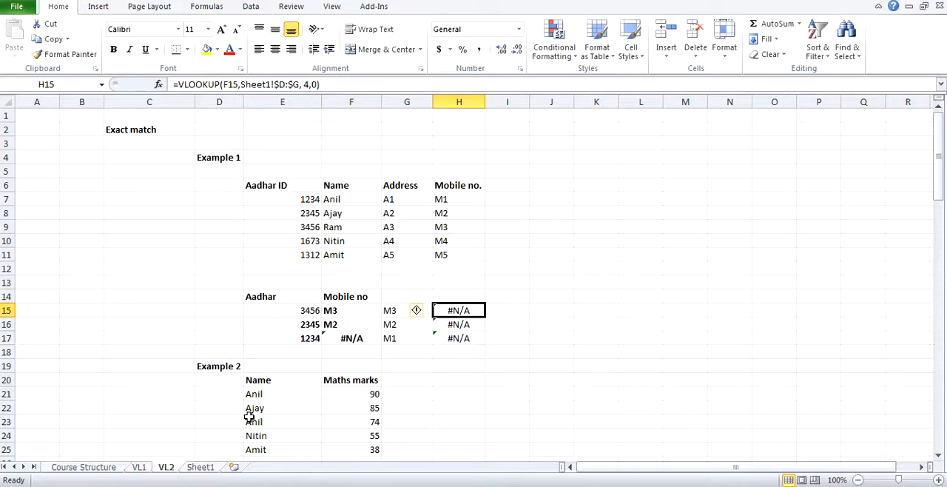
# Step: Examine source columns D:G on Sheet1 against the sideways copy from column G to H on VL2
pyautogui.click(201, 466)
pyautogui.moveTo(180, 107); pyautogui.dragTo(308, 100)
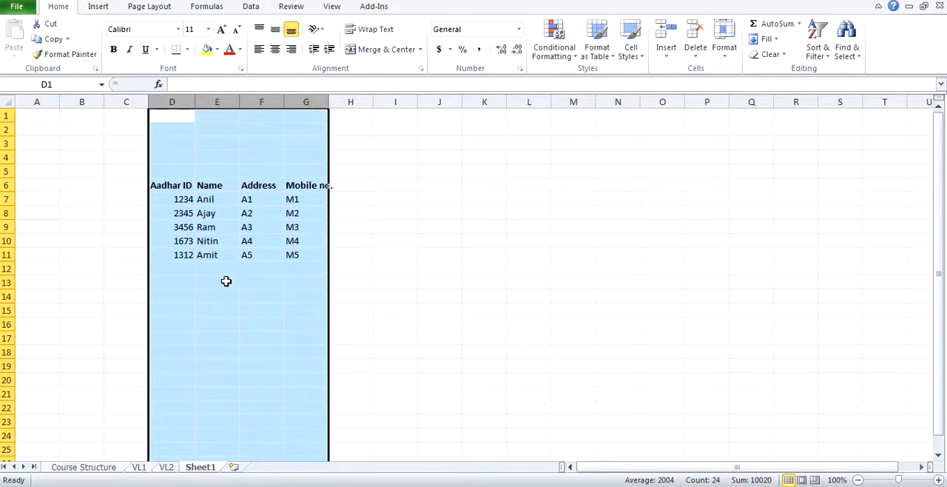
pyautogui.click(166, 467)
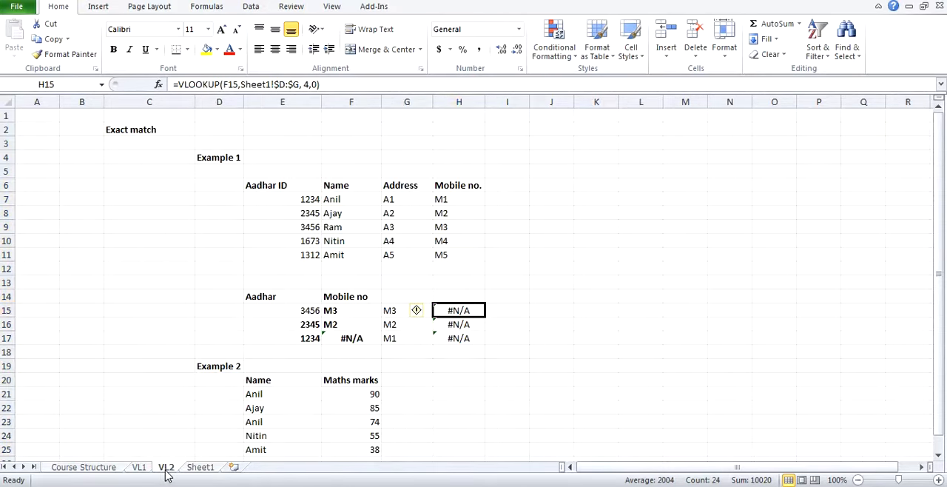
pyautogui.click(408, 101)
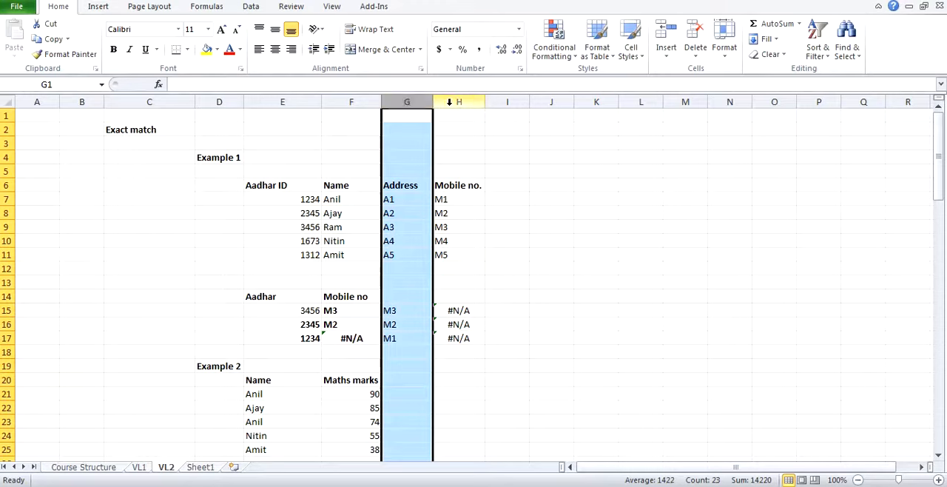
pyautogui.click(443, 102)
pyautogui.click(439, 310)
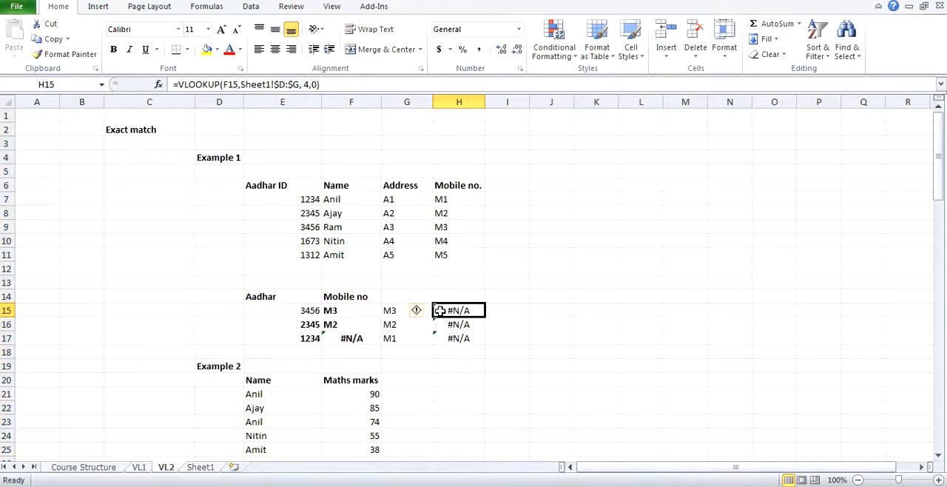
# Step: Make the lookup value in the G15 formula absolute by column, as $E15
pyautogui.click(416, 310)
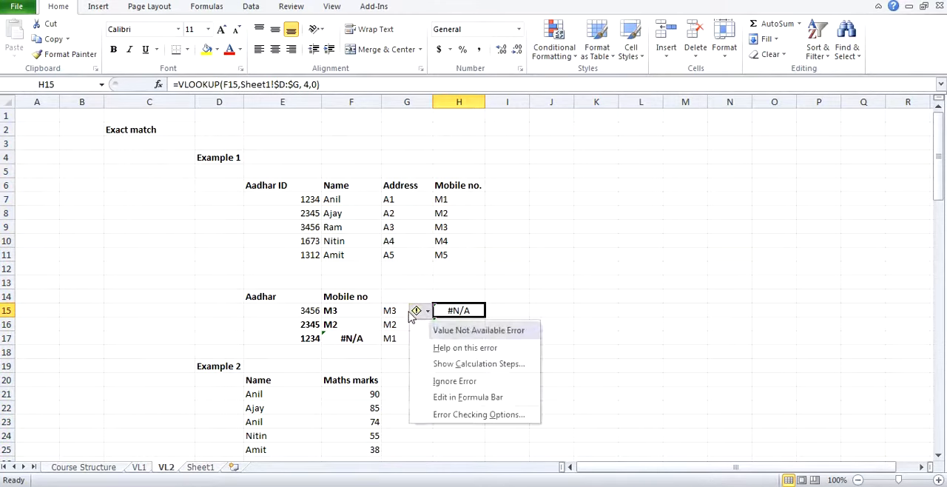
pyautogui.click(402, 311)
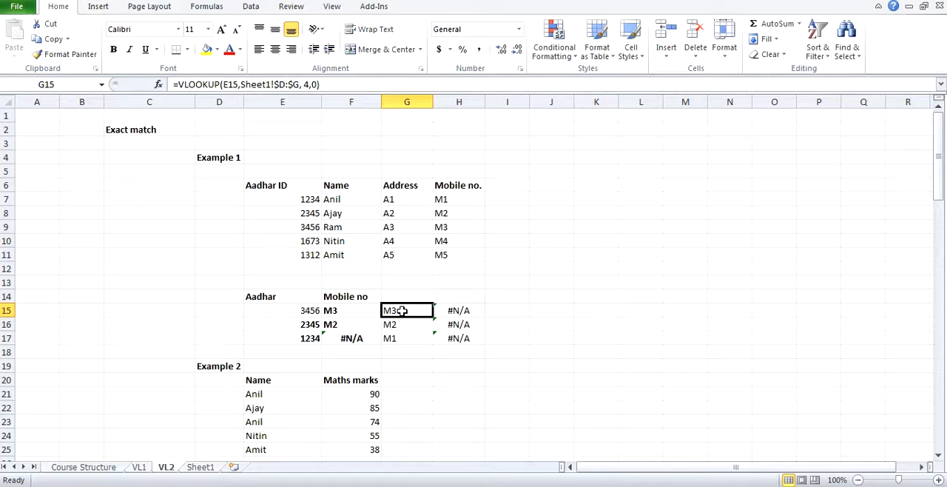
pyautogui.click(227, 84)
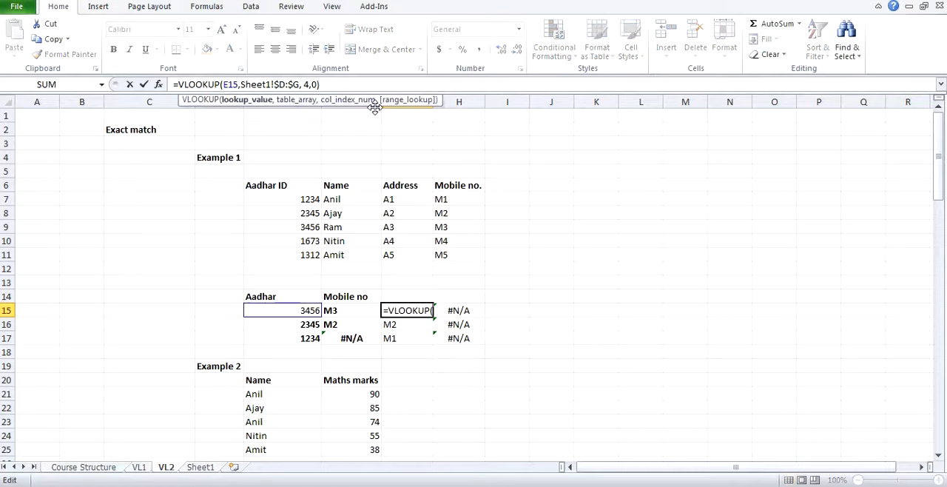
pyautogui.press('Left')
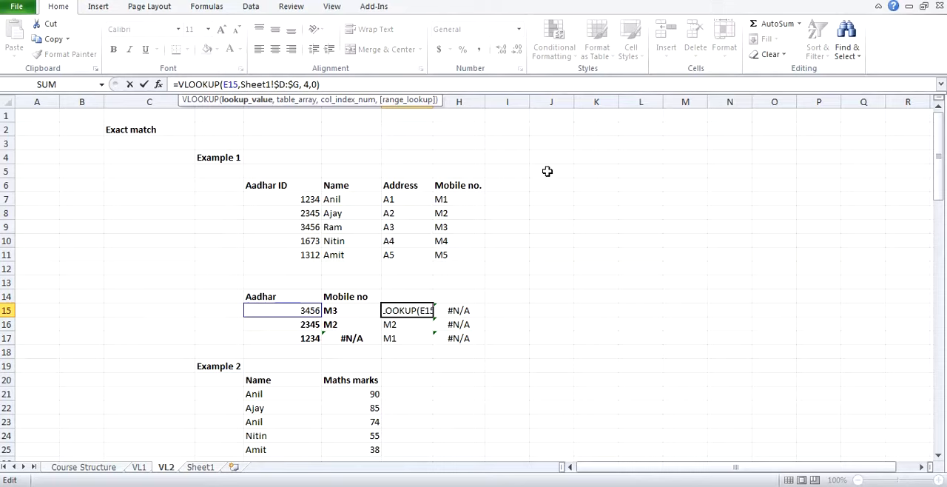
pyautogui.write('$')
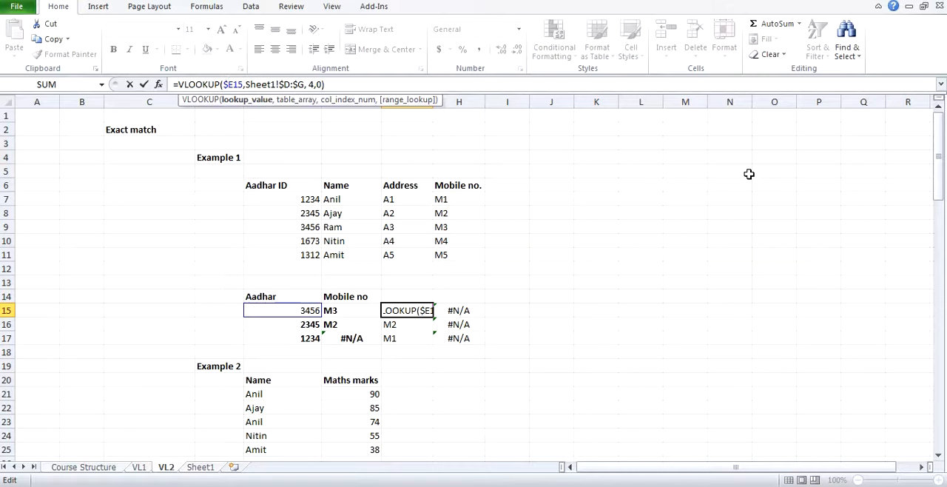
pyautogui.press('Return')
# Step: Copy the G15 formula with the $E15 lookup value sideways into H15
pyautogui.press('Up')
pyautogui.hotkey('ctrl', 'c')
pyautogui.press('Right')
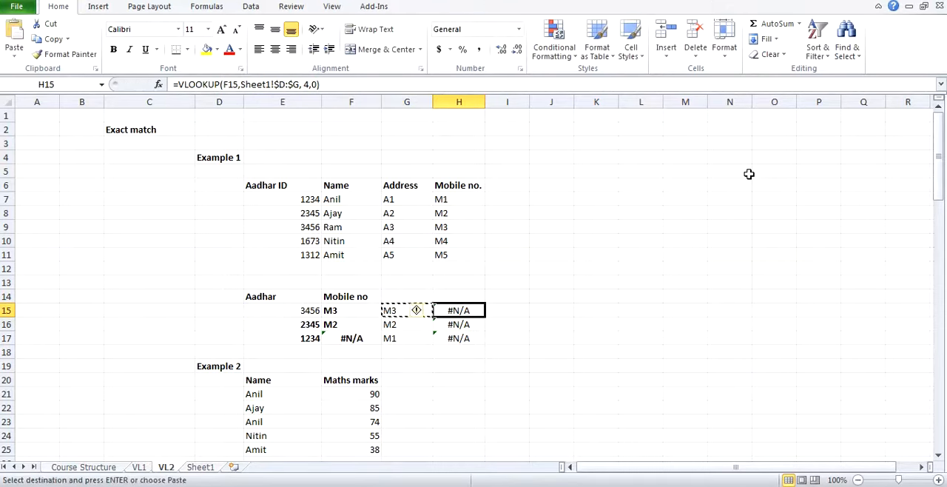
pyautogui.hotkey('ctrl', 'v')
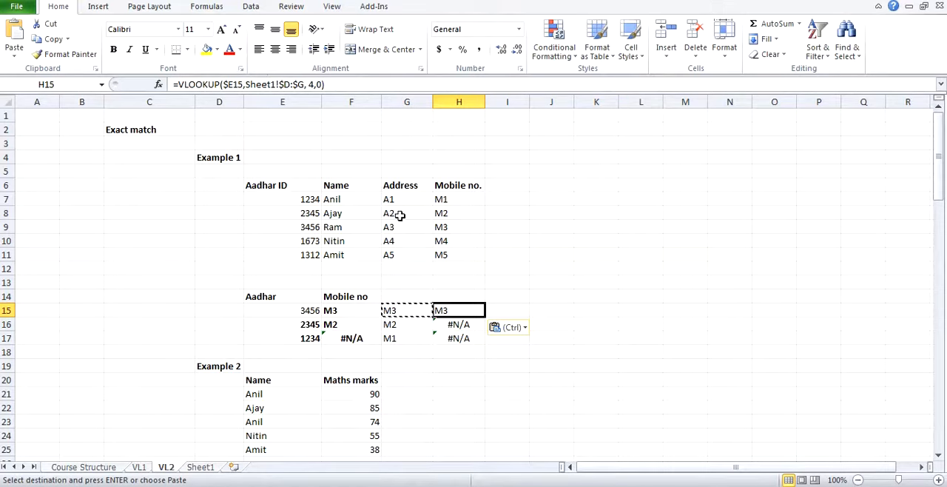
pyautogui.press('Escape')
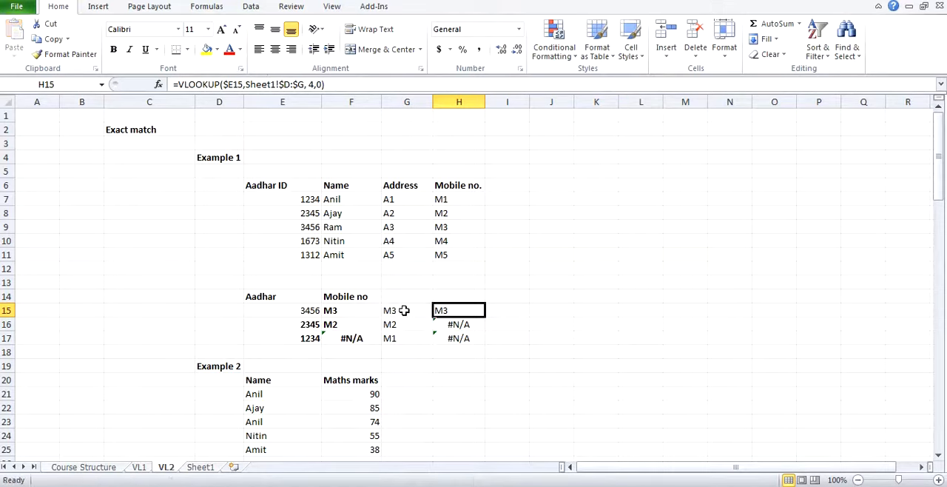
# Step: Copy the H15 formula with the column-fixed lookup value down into H16:H17
pyautogui.hotkey('ctrl', 'c')
pyautogui.press('Down')
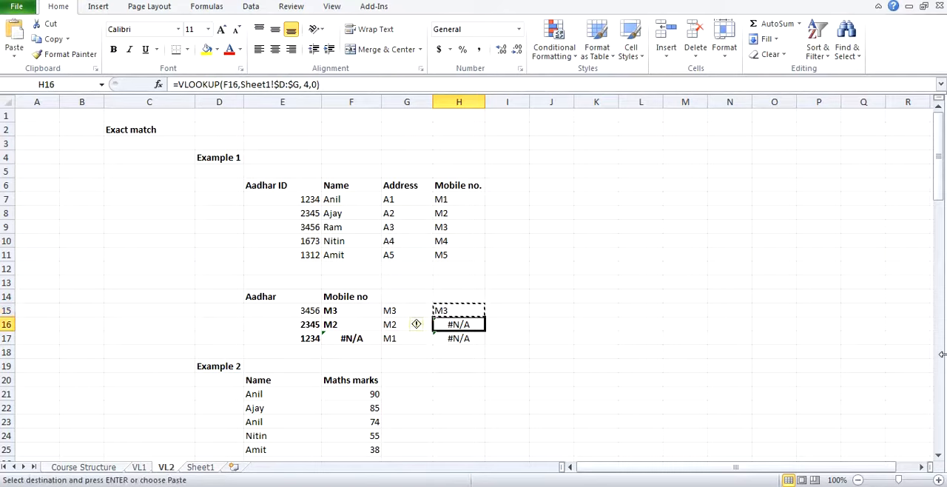
pyautogui.hotkey('shift', 'Down')
pyautogui.hotkey('ctrl', 'v')
pyautogui.press('Escape')
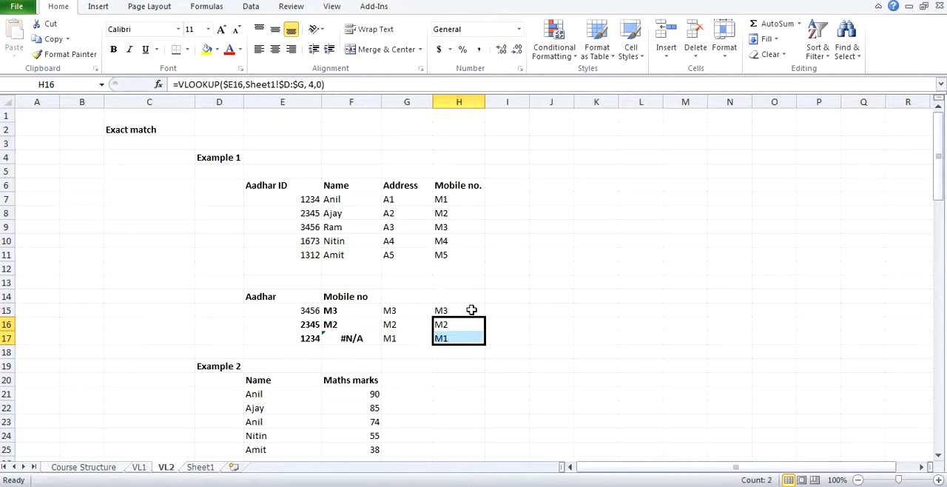
# Step: Compare the G15 and H15 formulas and highlight the lookup value and table array arguments in H15
pyautogui.click(412, 304)
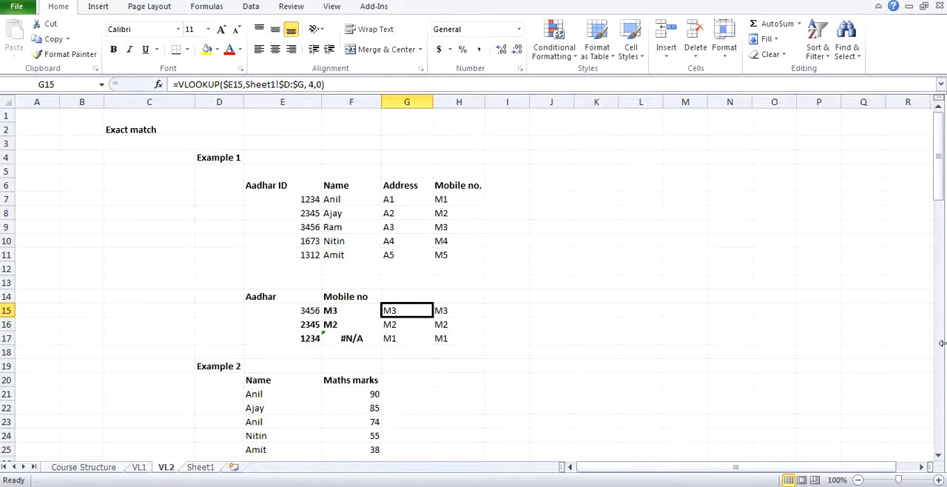
pyautogui.press('Right')
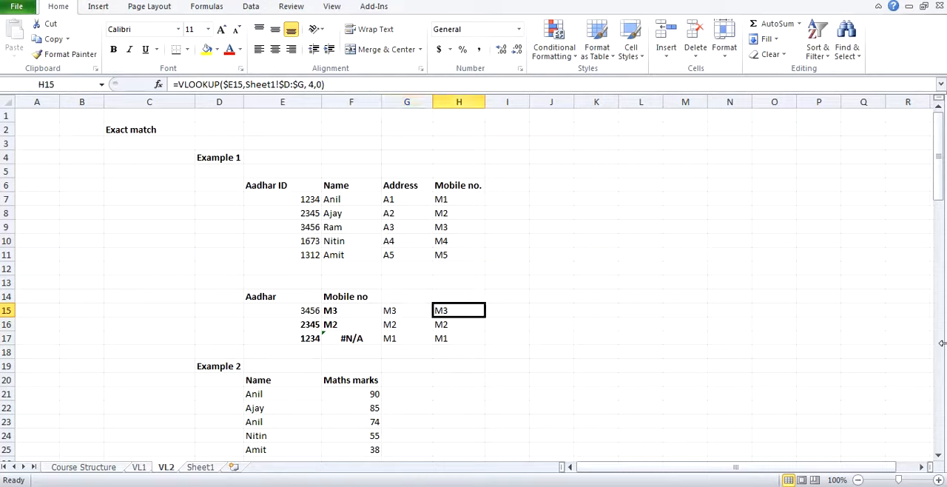
pyautogui.hotkey('shift', 'F10')
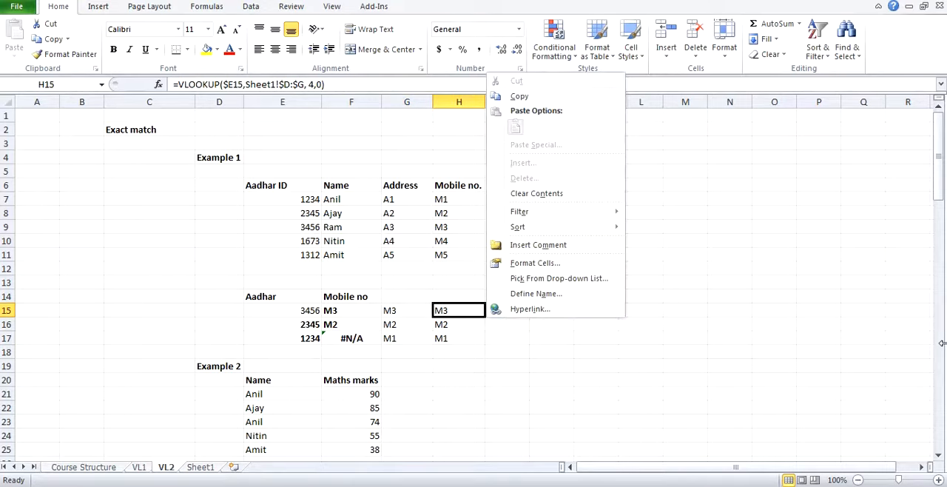
pyautogui.press('Escape')
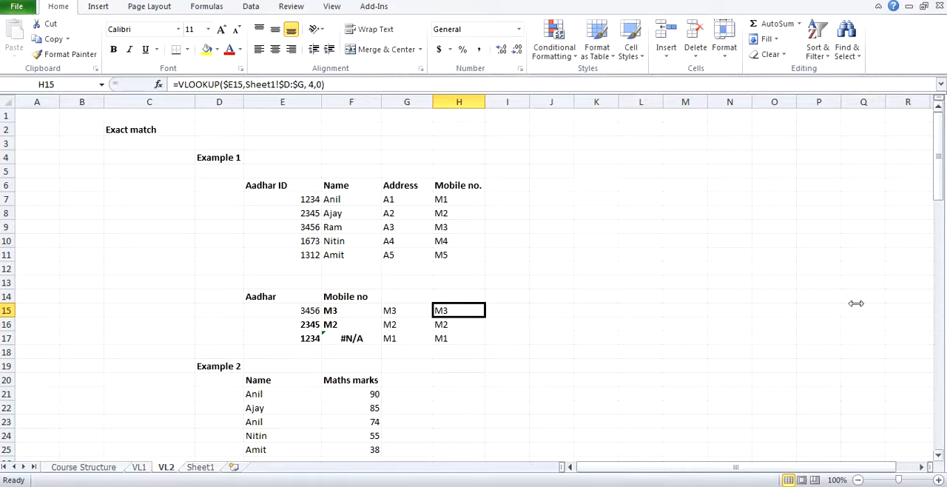
pyautogui.moveTo(222, 84); pyautogui.dragTo(307, 92)
pyautogui.press('Escape')
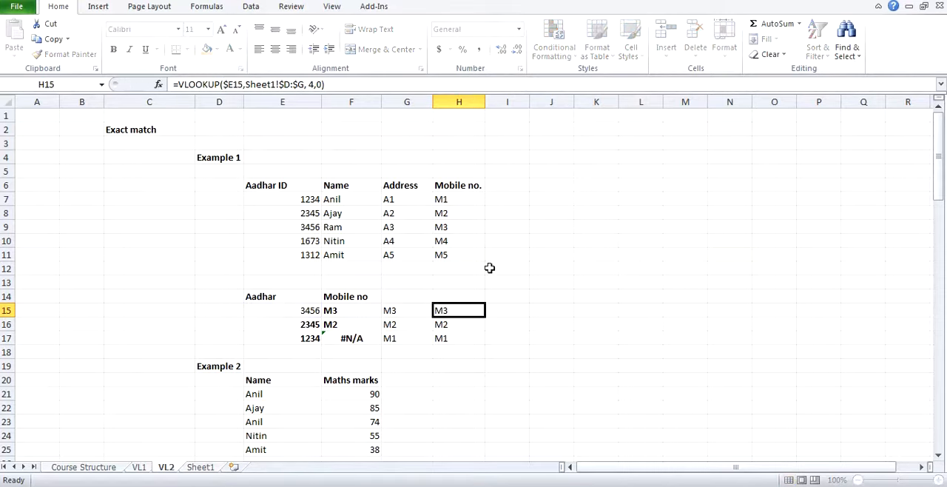
# Step: Examine how the lookup row changes in the H15:H17 formulas against the Aadhar values in E15:E17
pyautogui.press('Down')
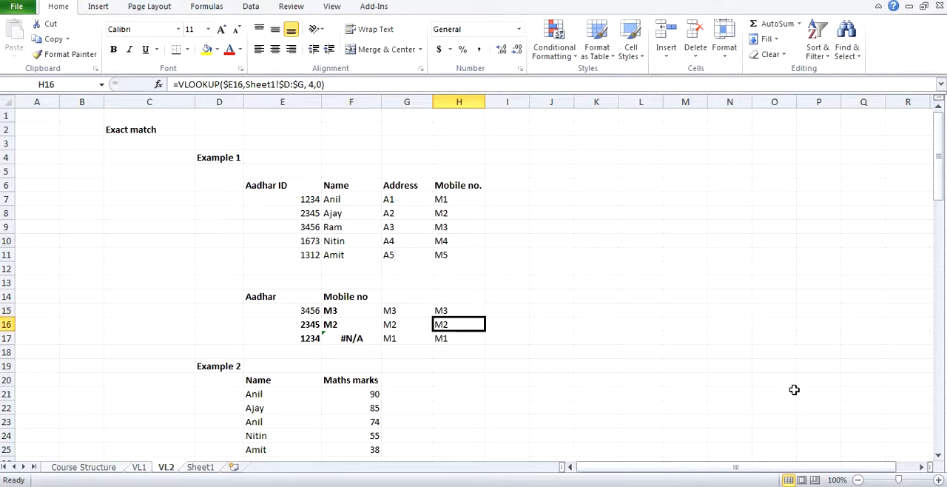
pyautogui.press('Down')
pyautogui.press('Up')
pyautogui.press('Up')
pyautogui.press('Down')
pyautogui.press('Up')
pyautogui.press('Down')
pyautogui.press('Down')
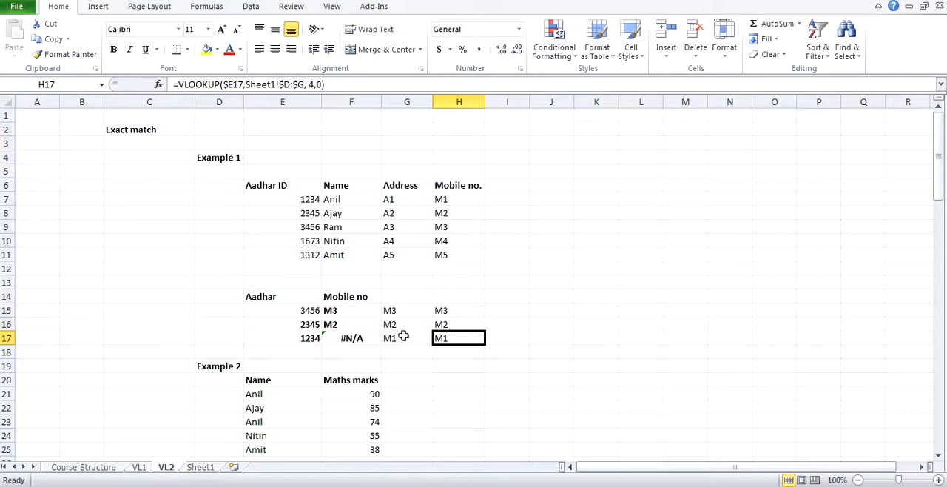
pyautogui.click(288, 310)
pyautogui.click(294, 324)
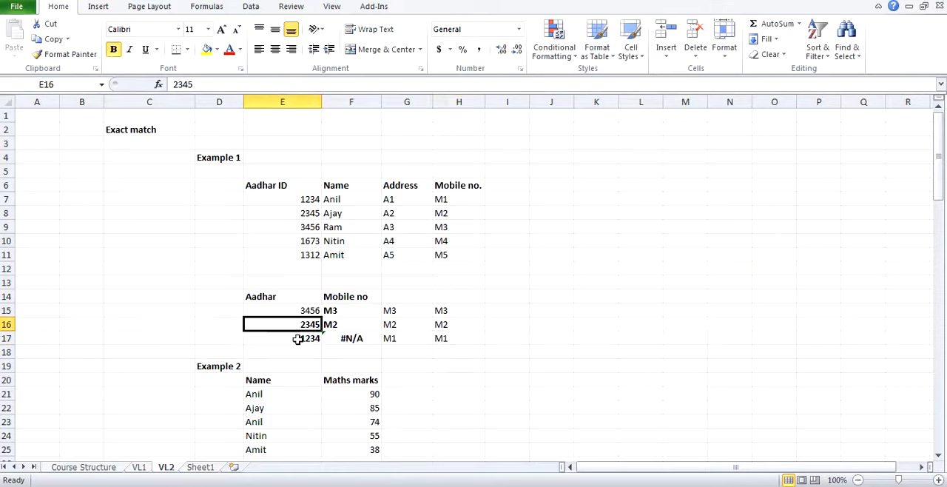
pyautogui.click(297, 345)
pyautogui.click(459, 310)
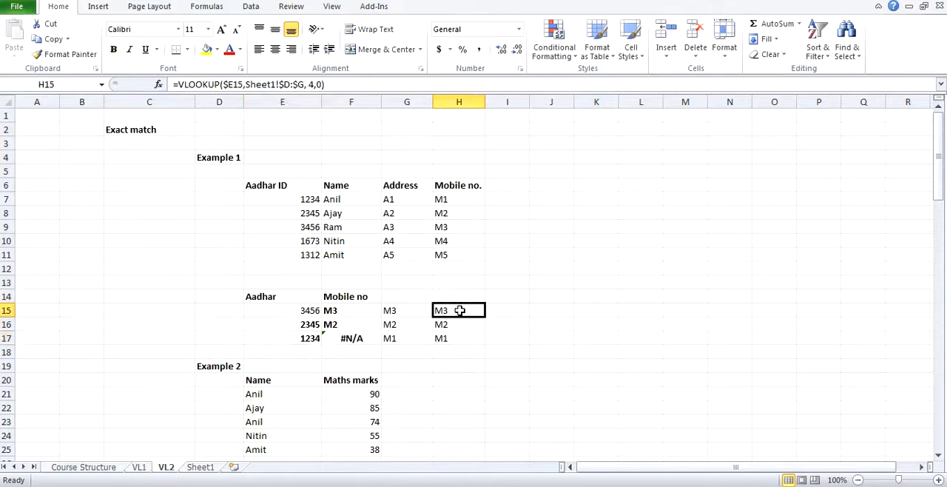
# Step: Make the lookup value in the G15 VLOOKUP formula fully absolute as $E$15
pyautogui.click(399, 310)
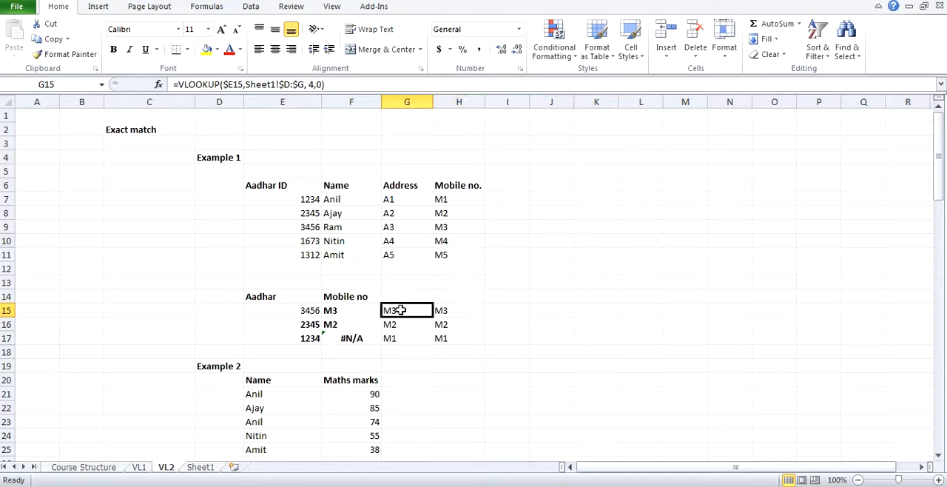
pyautogui.click(230, 84)
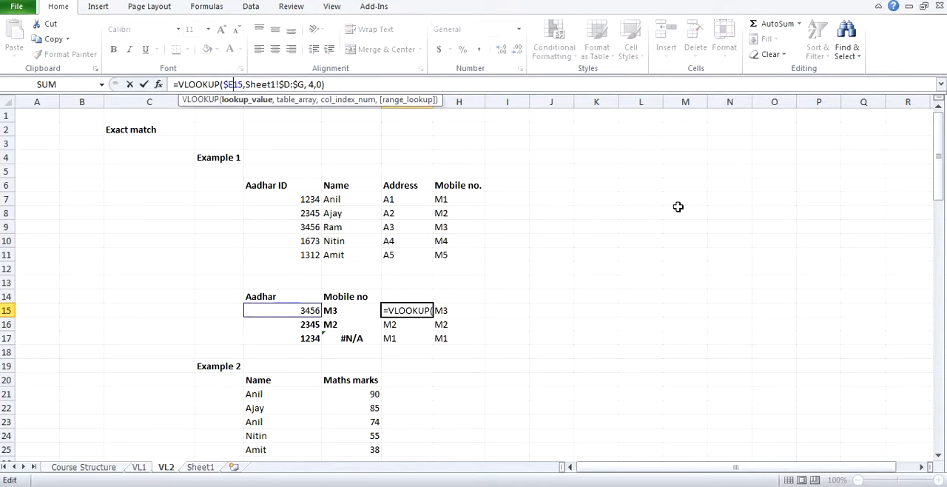
pyautogui.write('$')
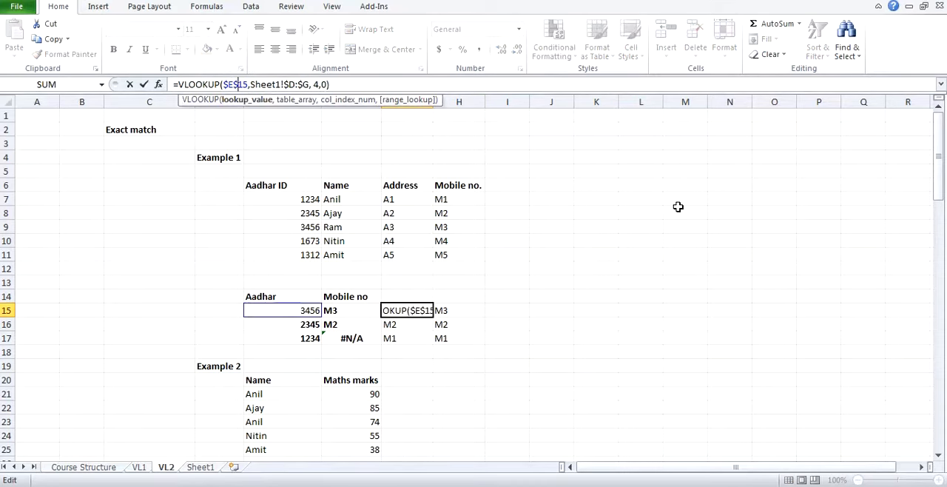
pyautogui.press('Return')
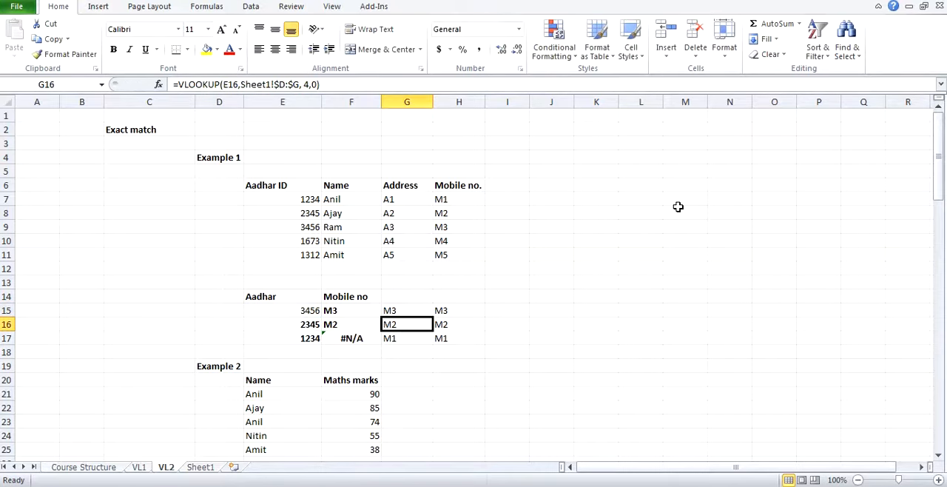
# Step: Copy the G15 formula with the $E$15 lookup value down into G16:G17
pyautogui.press('Up')
pyautogui.hotkey('ctrl', 'c')
pyautogui.hotkey('shift', 'Down')
pyautogui.hotkey('shift', 'Down')
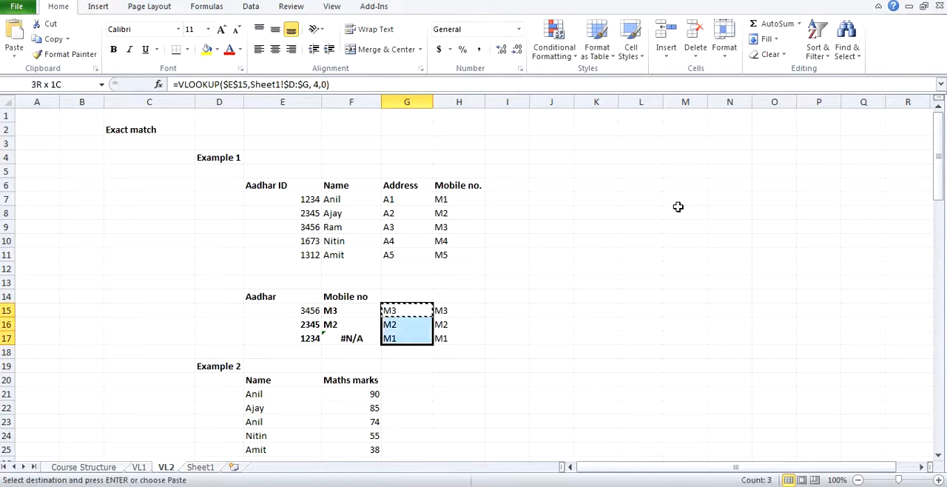
pyautogui.hotkey('ctrl', 'v')
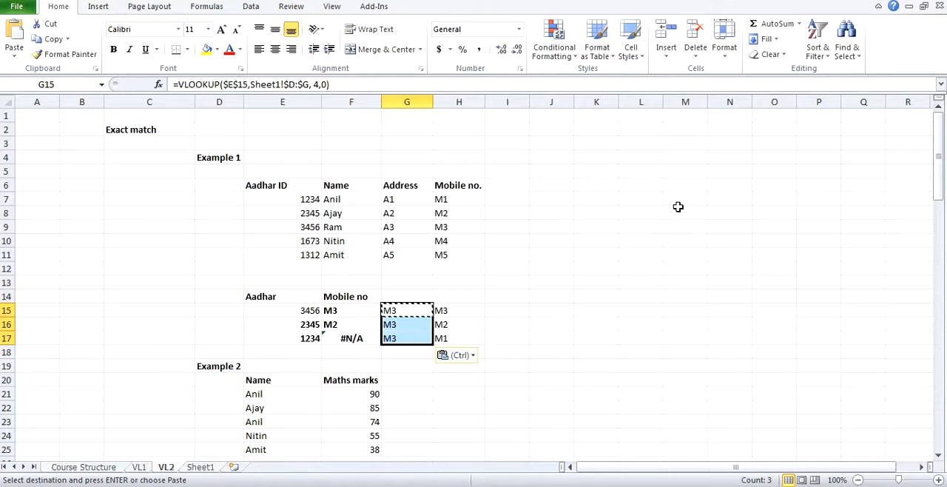
pyautogui.press('Escape')
# Step: Examine the lookup value reference in the G15:G17 formulas and view the source table on Sheet1
pyautogui.click(389, 307)
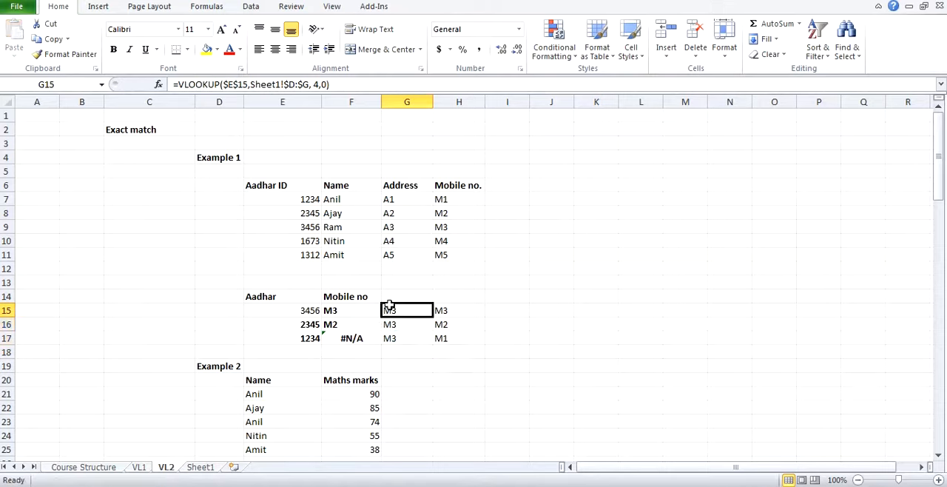
pyautogui.press('Down')
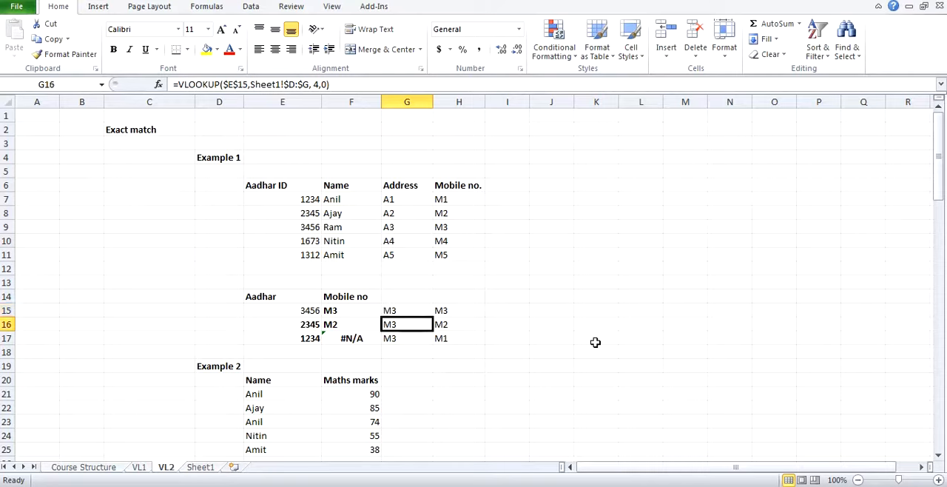
pyautogui.press('Up')
pyautogui.press('Down')
pyautogui.press('Down')
pyautogui.press('Up')
pyautogui.click(211, 453)
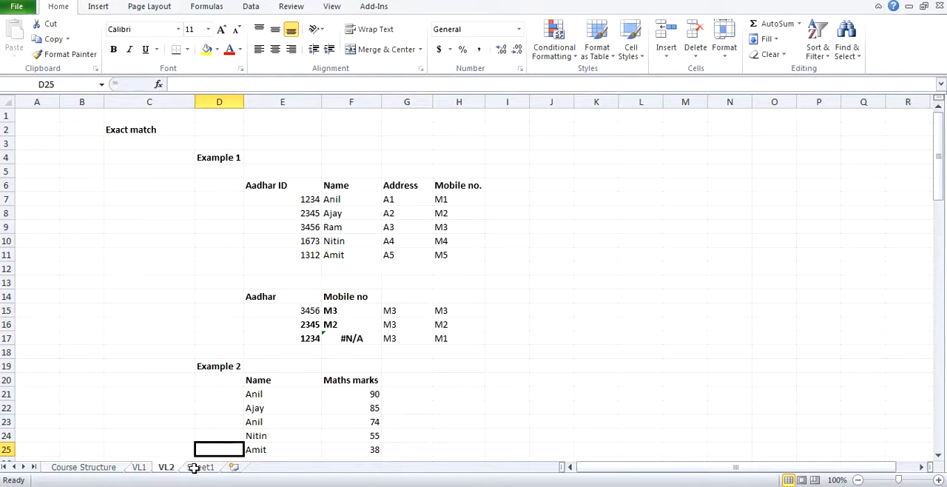
pyautogui.click(200, 467)
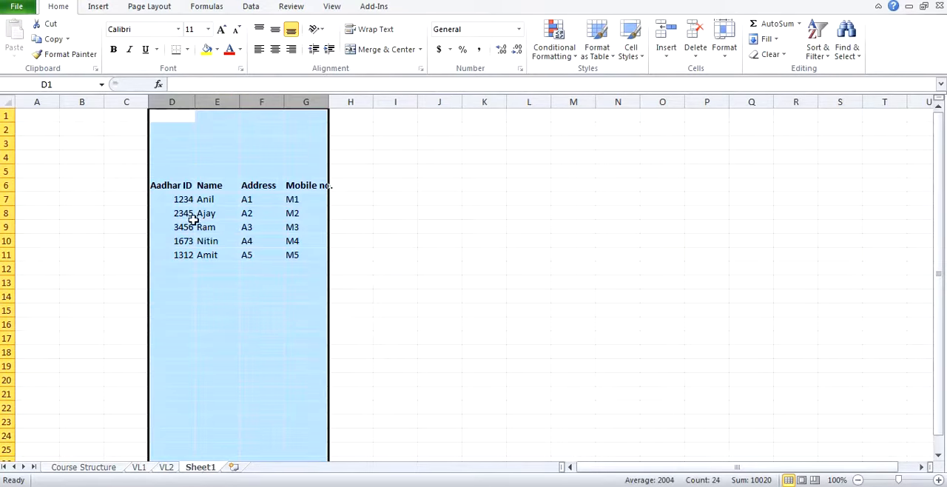
pyautogui.click(169, 467)
# Step: Copy the VL2 G15 formula with the fully absolute lookup value sideways into H15
pyautogui.click(390, 340)
pyautogui.click(403, 312)
pyautogui.hotkey('ctrl', 'c')
pyautogui.press('Right')
pyautogui.hotkey('ctrl', 'v')
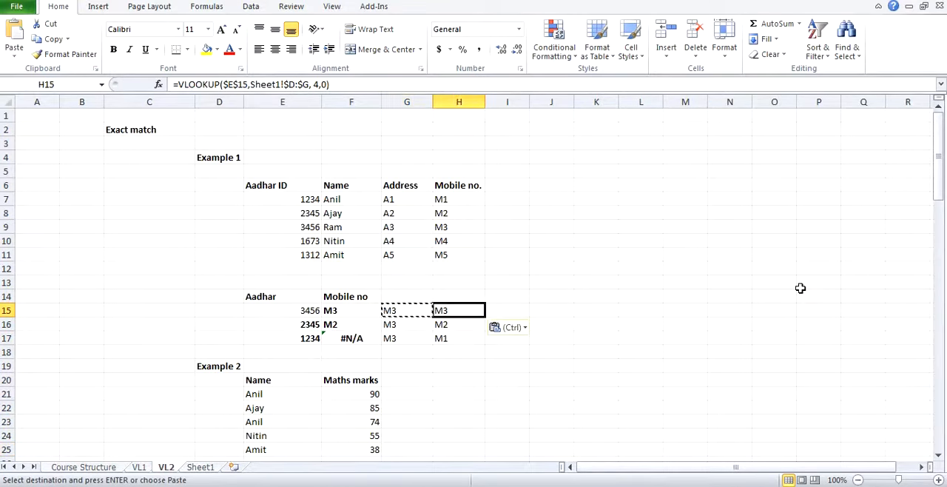
# Step: Copy the H15 formula with the $E$15 lookup value down into H16:H17 and check its lookup cell E15
pyautogui.hotkey('ctrl', 'c')
pyautogui.hotkey('shift', 'Down')
pyautogui.hotkey('shift', 'Down')
pyautogui.hotkey('ctrl', 'v')
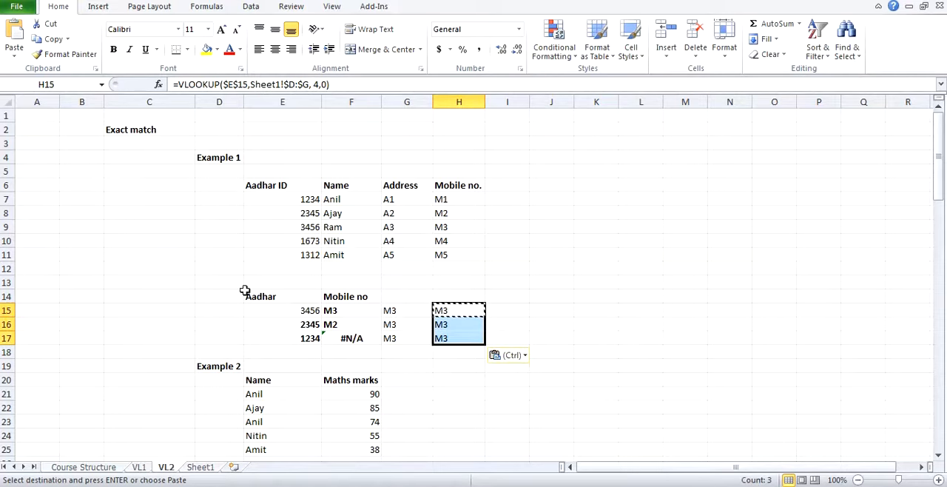
pyautogui.click(290, 310)
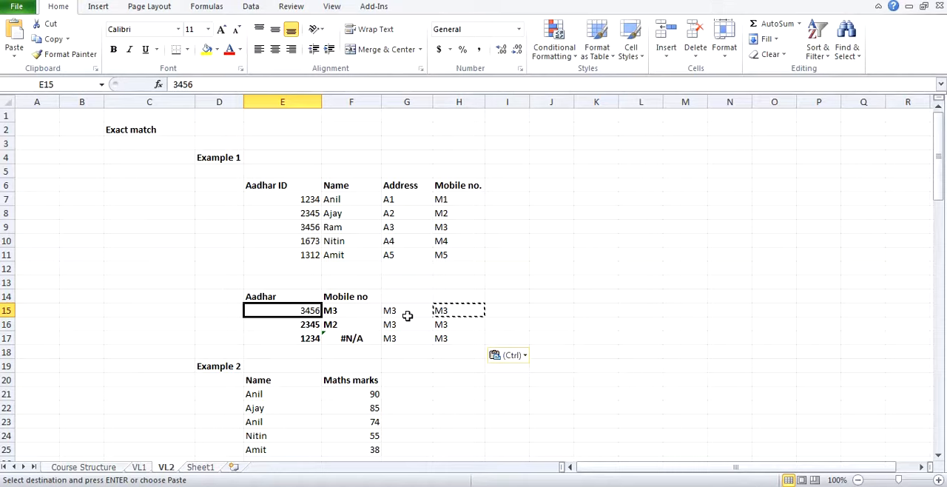
pyautogui.press('Escape')
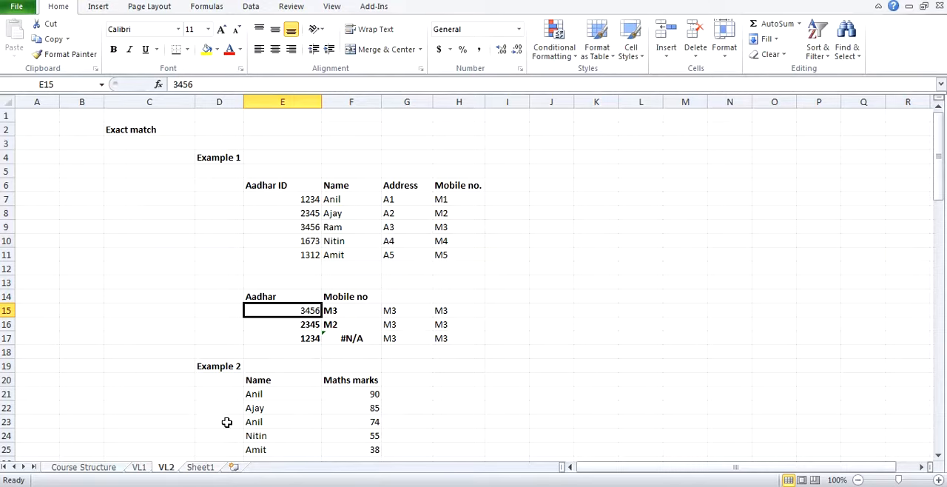
# Step: Copy the Aadhar table in VL2 E6:H11 to Sheet1 of the Book1 workbook starting at D4, and return to VL2
pyautogui.click(196, 468)
pyautogui.click(171, 469)
pyautogui.hotkey('alt', 'Tab')
pyautogui.hotkey('alt', 'Tab')
pyautogui.moveTo(271, 189); pyautogui.dragTo(450, 250)
pyautogui.hotkey('ctrl', 'c')
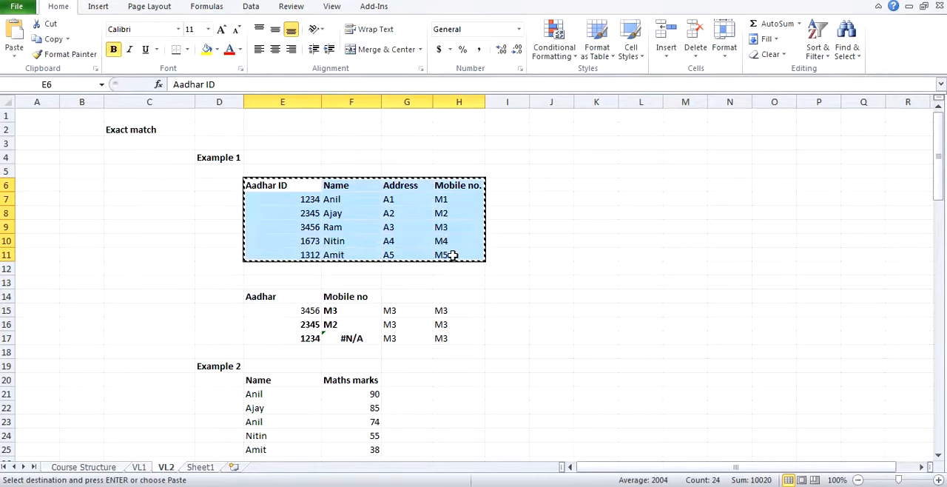
pyautogui.hotkey('alt', 'Tab')
pyautogui.hotkey('ctrl', 'v')
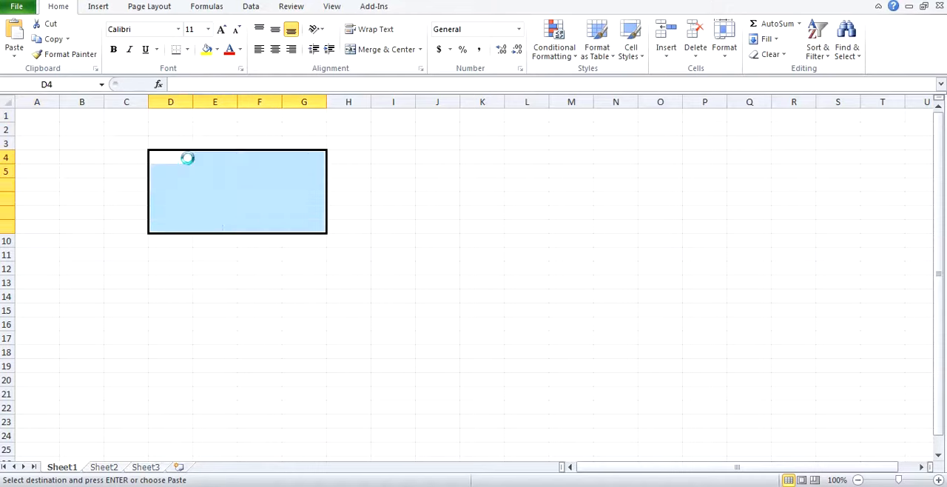
pyautogui.hotkey('alt', 'Tab')
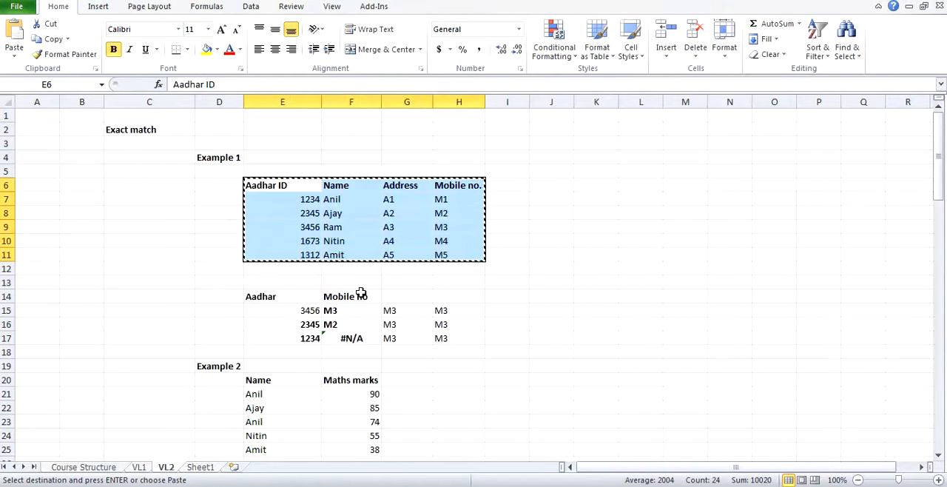
pyautogui.press('Escape')
pyautogui.click(337, 310)
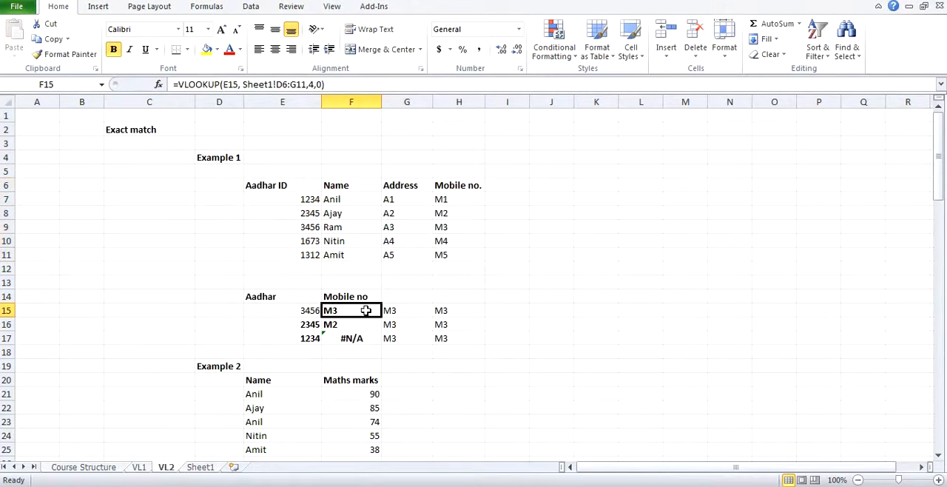
pyautogui.write('=')
pyautogui.press('Escape')
# Step: Enter in I15 an exact-match VLOOKUP of E15 against columns D:G of Book1's Sheet1, with column index 4 and range lookup 0
pyautogui.click(520, 308)
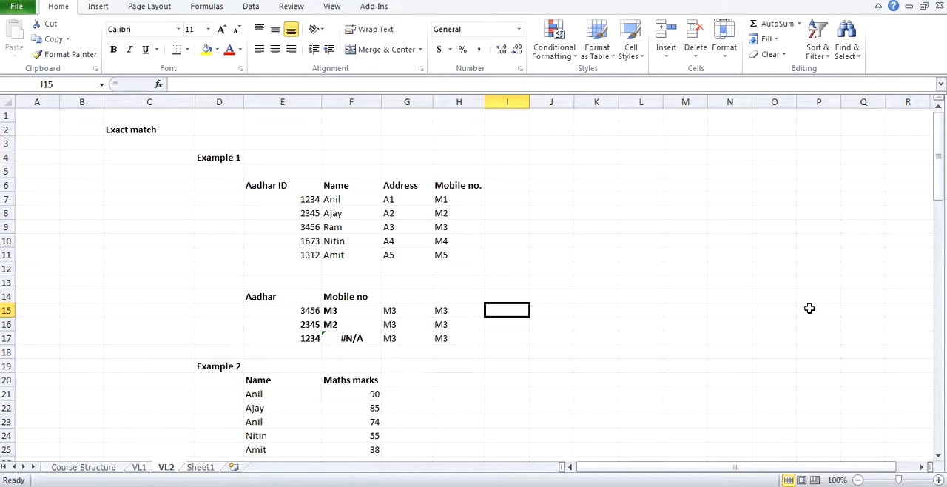
pyautogui.write('=vlo')
pyautogui.press('Tab')
pyautogui.press('Left')
pyautogui.press('Left')
pyautogui.press('Left')
pyautogui.press('Left')
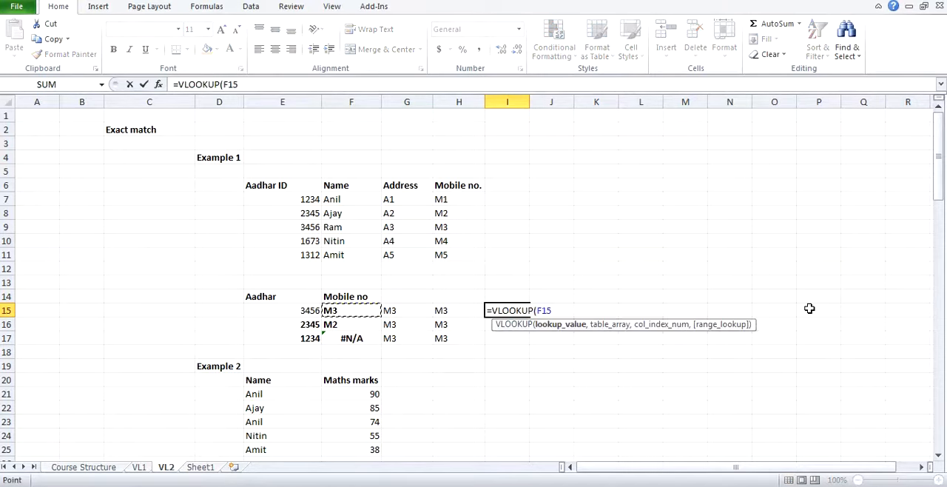
pyautogui.write(',')
pyautogui.hotkey('alt', 'Tab')
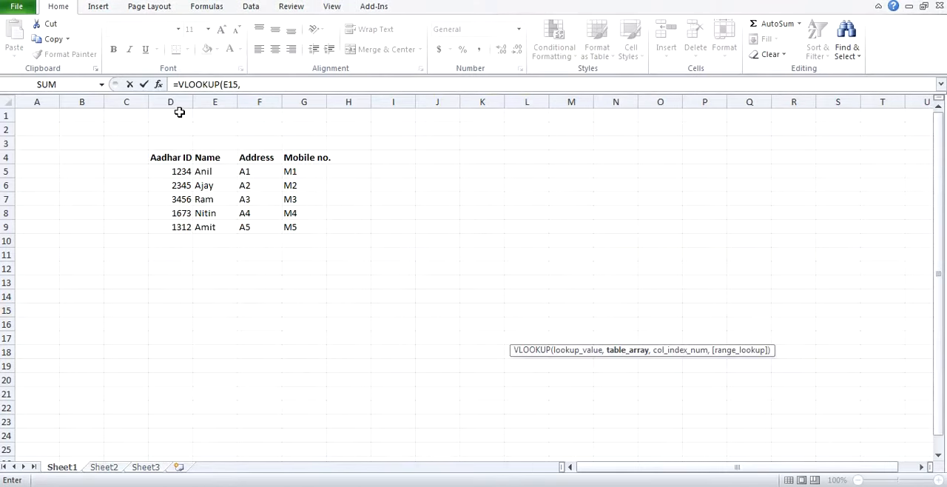
pyautogui.moveTo(182, 102); pyautogui.dragTo(293, 104)
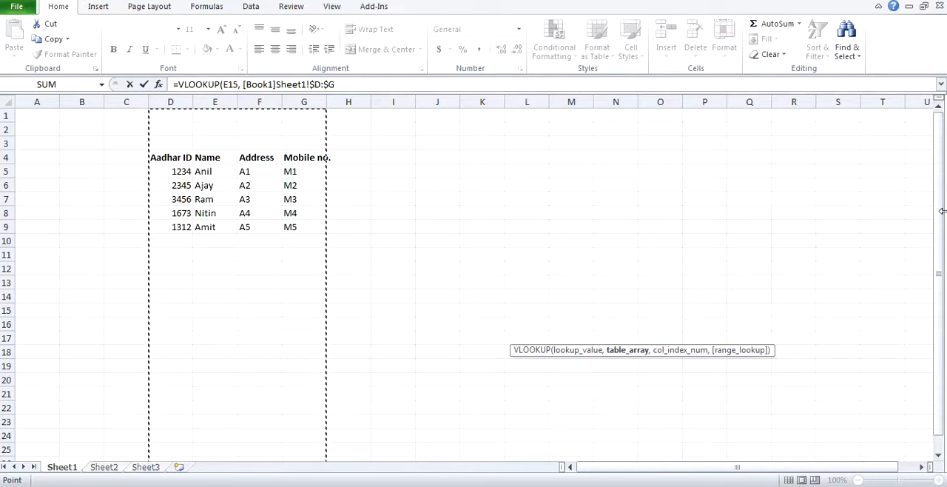
pyautogui.write(', 4')
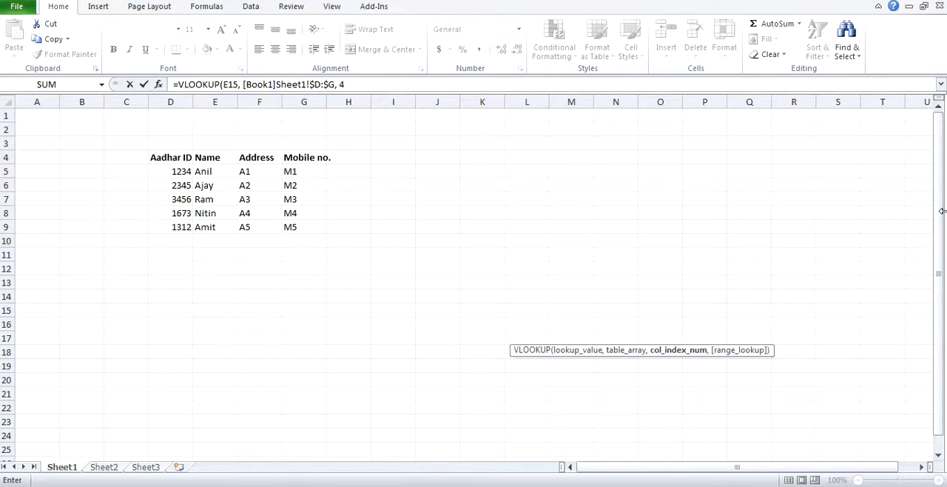
pyautogui.write(',0)')
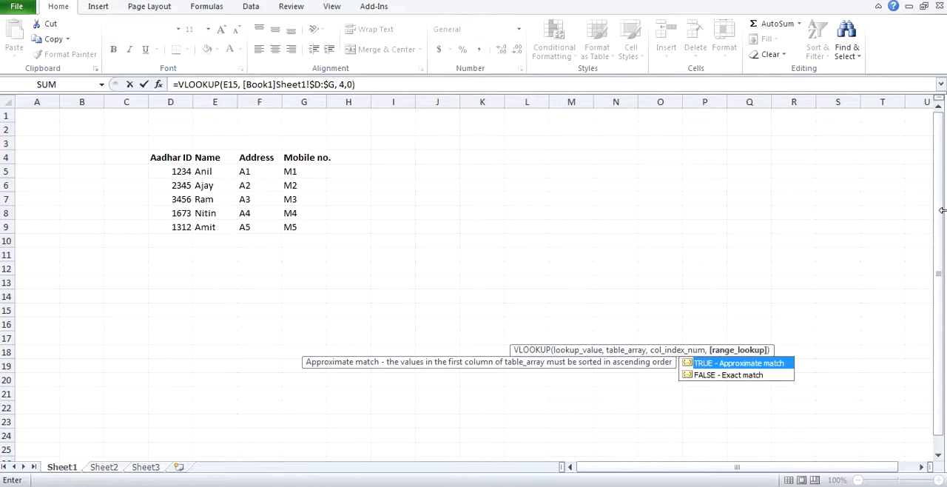
pyautogui.press('Return')
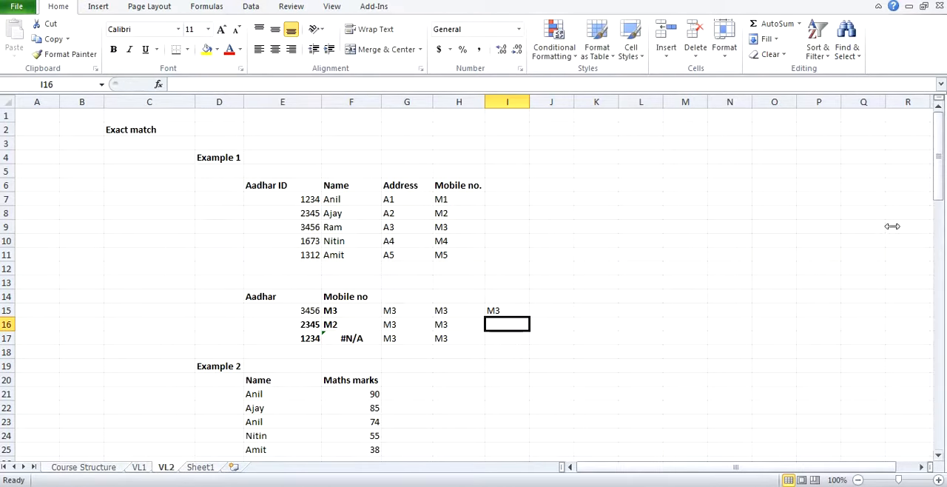
# Step: Copy the I15 formula that references Book1 down into I16:I17
pyautogui.click(503, 309)
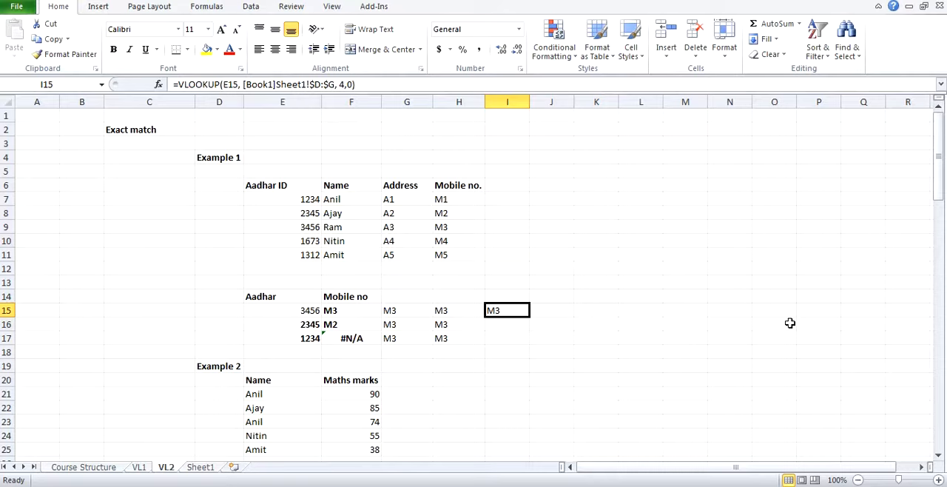
pyautogui.hotkey('ctrl', 'c')
pyautogui.hotkey('shift', 'Down')
pyautogui.hotkey('shift', 'Down')
pyautogui.hotkey('ctrl', 'v')
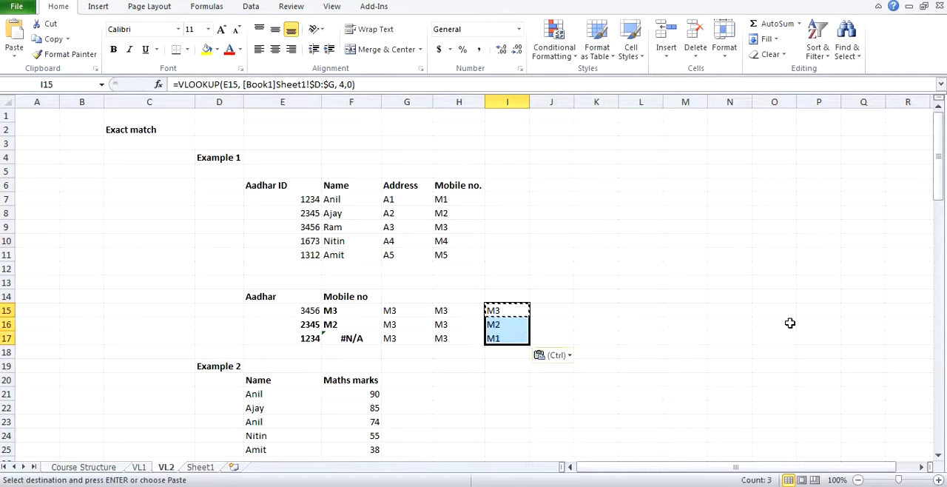
pyautogui.click(494, 310)
pyautogui.press('Escape')
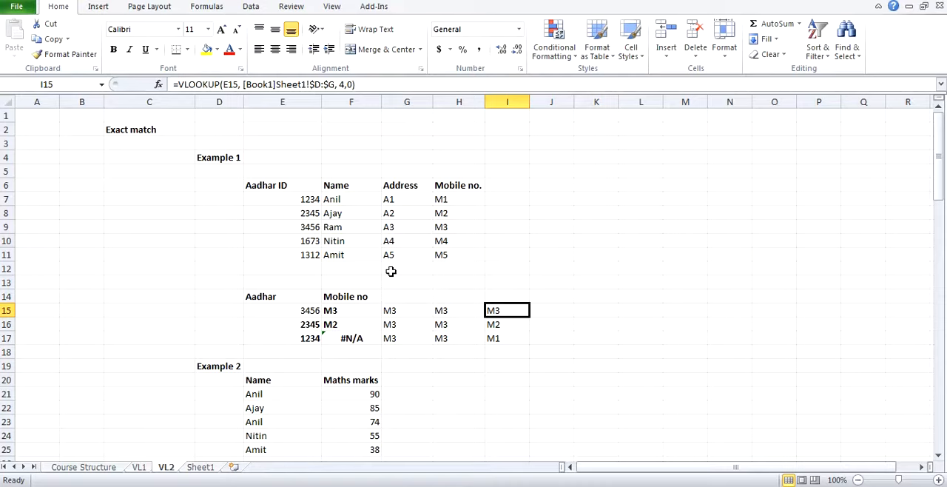
# Step: Examine the Example 2 Name and Maths marks table in E20:F25 and the empty Name cell E29 below it
pyautogui.scroll(-1, 391, 271)
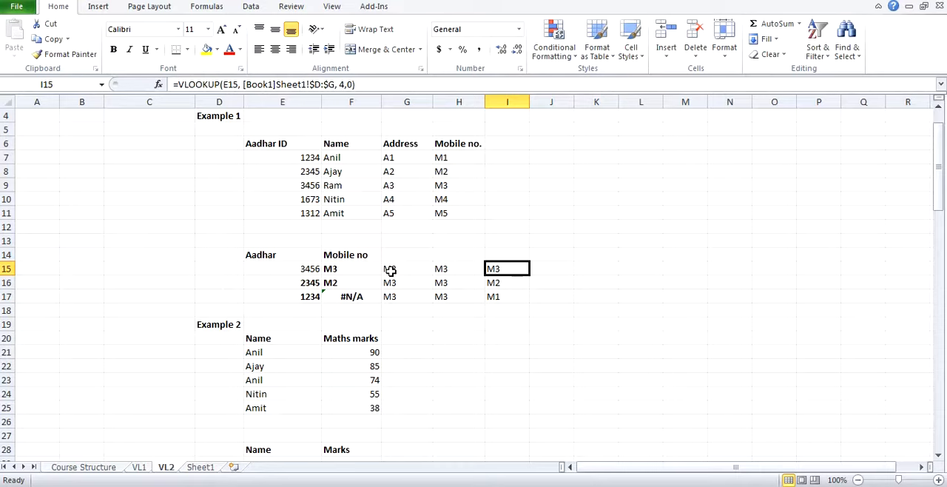
pyautogui.scroll(-1, 390, 272)
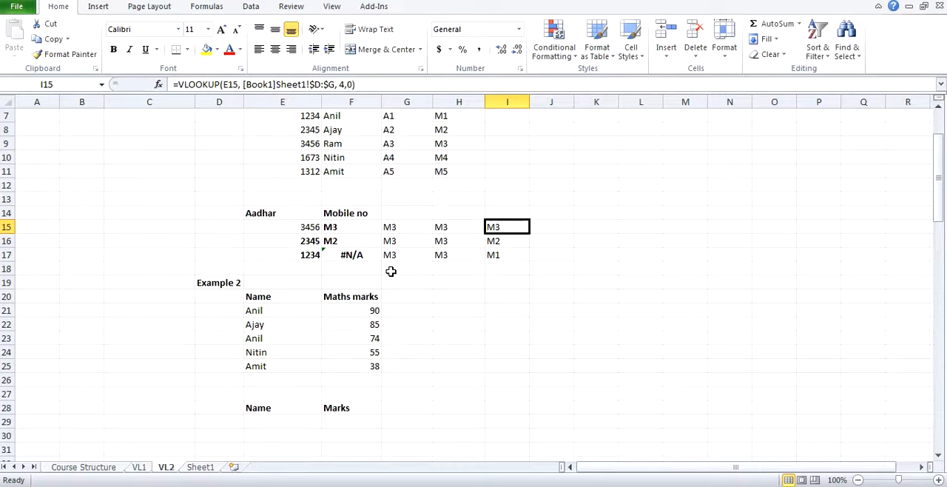
pyautogui.scroll(1, 391, 272)
pyautogui.scroll(-1, 391, 272)
pyautogui.scroll(1, 391, 272)
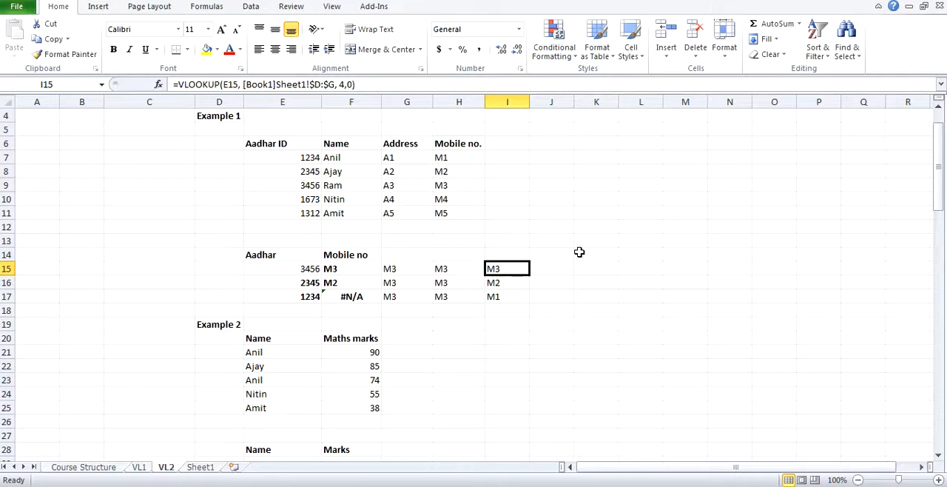
pyautogui.scroll(-1, 311, 372)
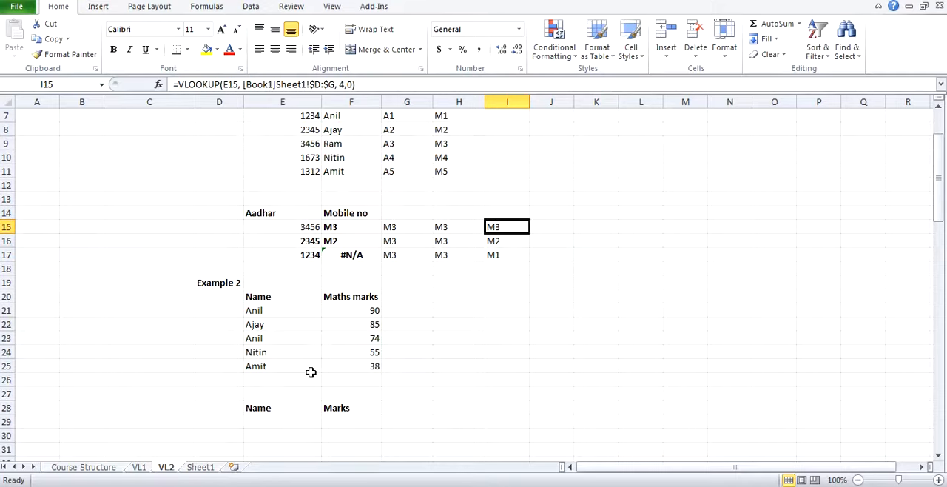
pyautogui.scroll(-1, 311, 372)
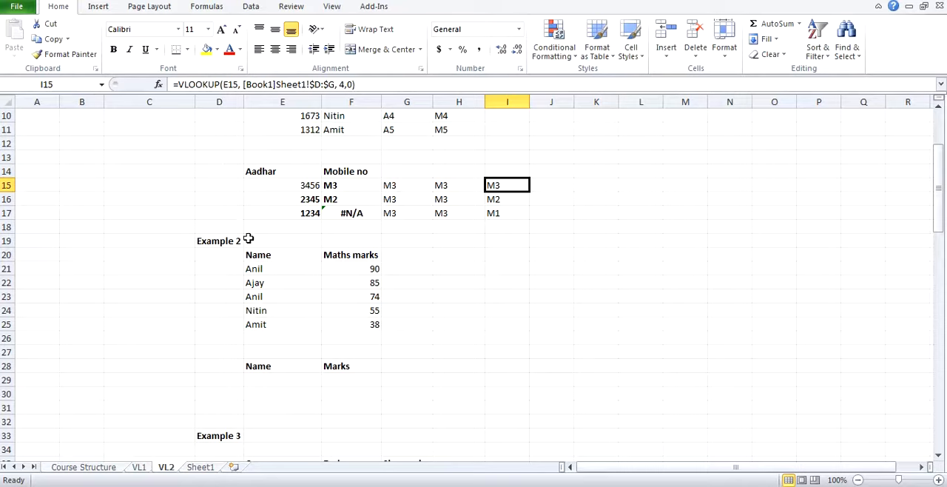
pyautogui.moveTo(261, 254); pyautogui.dragTo(366, 320)
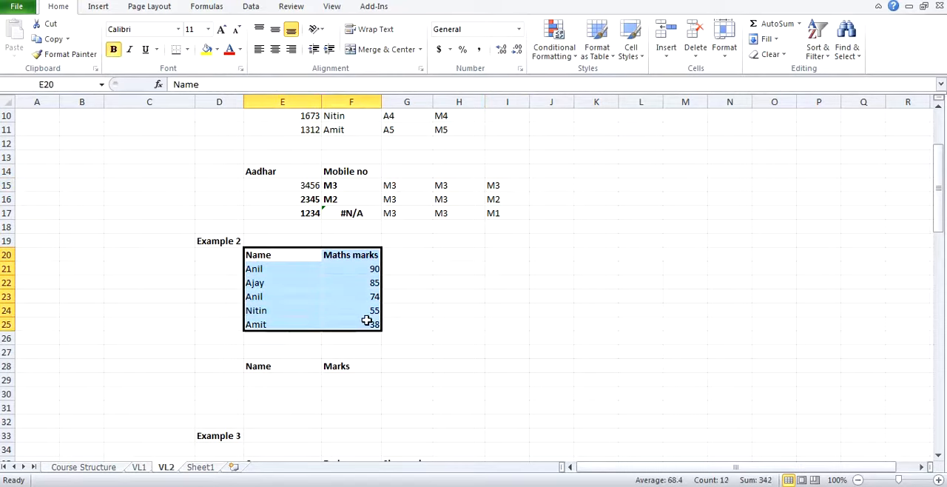
pyautogui.click(272, 377)
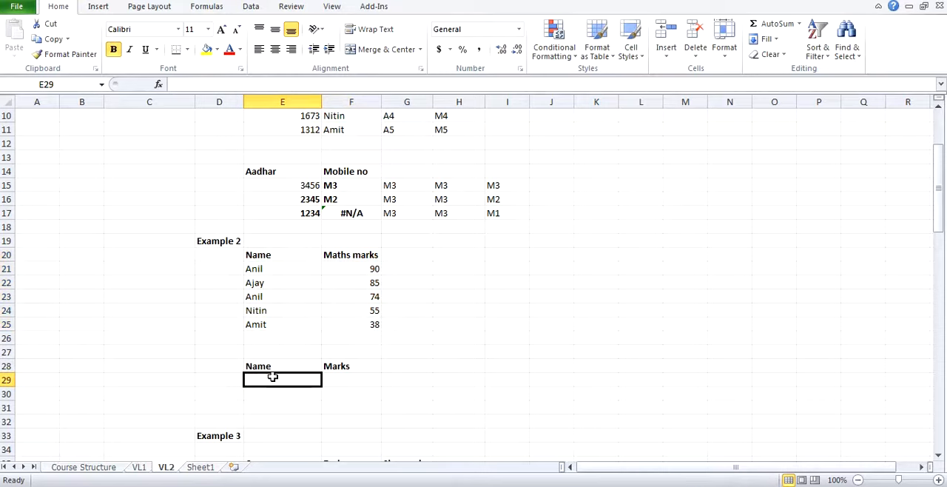
# Step: Enter the name listed in E22 of the marks table as the lookup name in E29
pyautogui.write('Ajay')
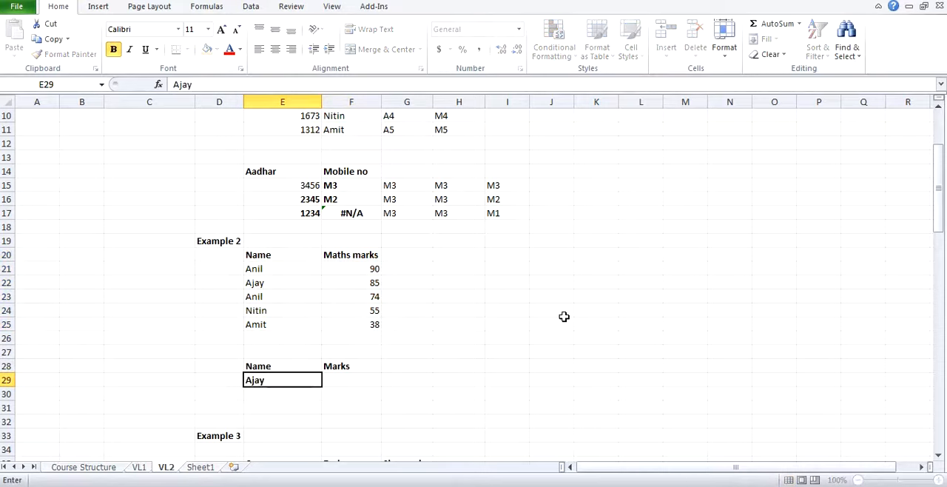
pyautogui.click(564, 316)
pyautogui.click(274, 382)
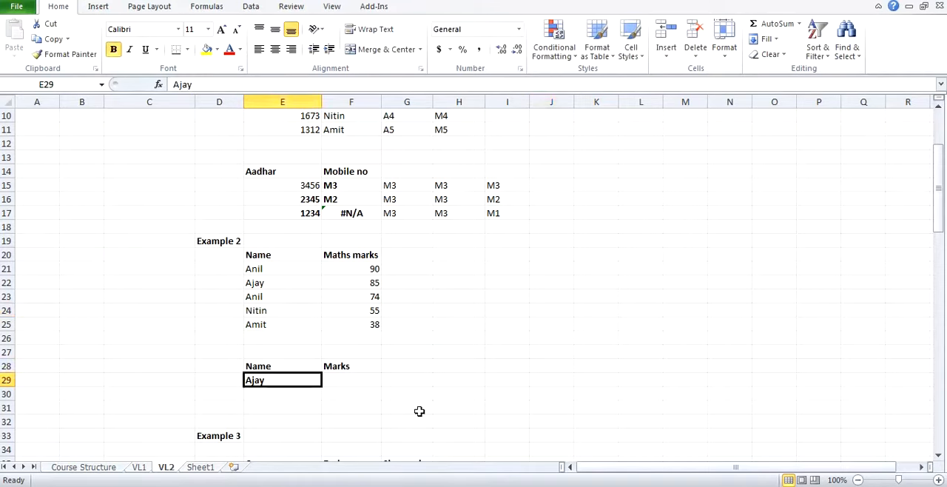
# Step: Enter in F29 an exact-match VLOOKUP of E29 against E20:F25, with column index 2 and range lookup 0
pyautogui.press('Tab')
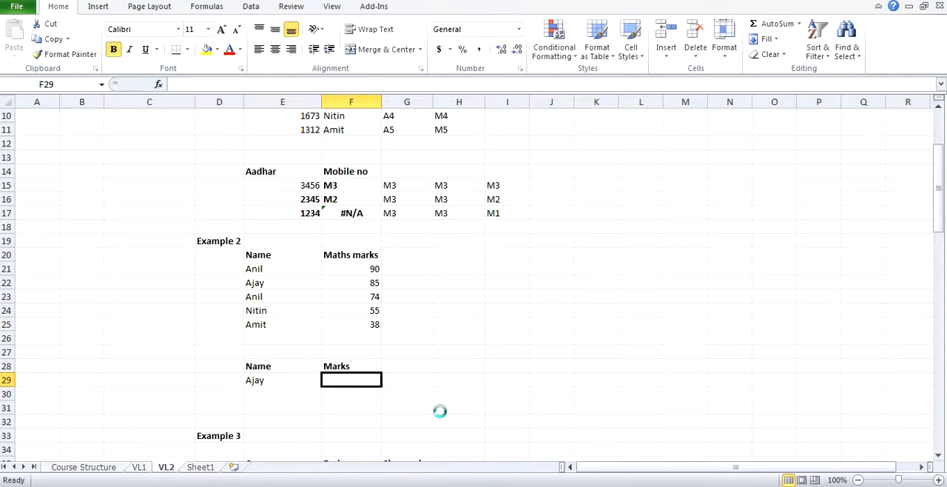
pyautogui.write('=vlo')
pyautogui.press('Tab')
pyautogui.press('Left')
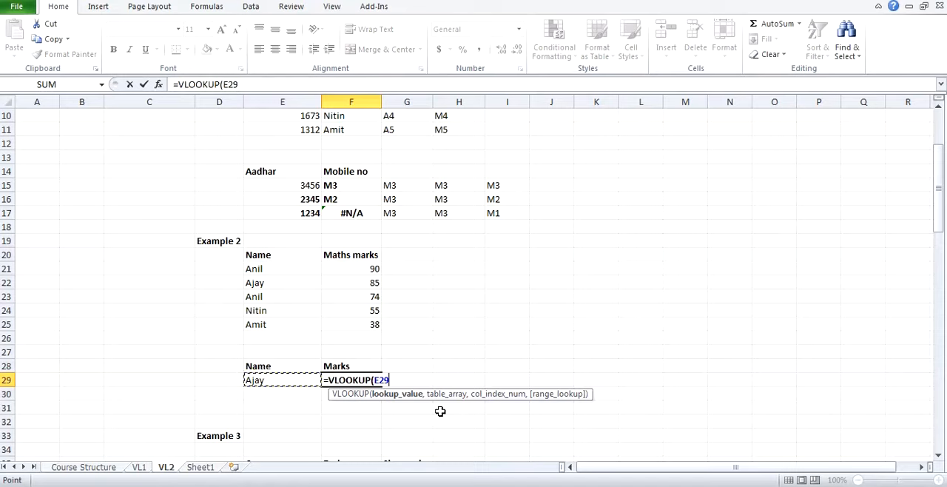
pyautogui.write(',')
pyautogui.moveTo(269, 261); pyautogui.dragTo(338, 317)
pyautogui.write(',')
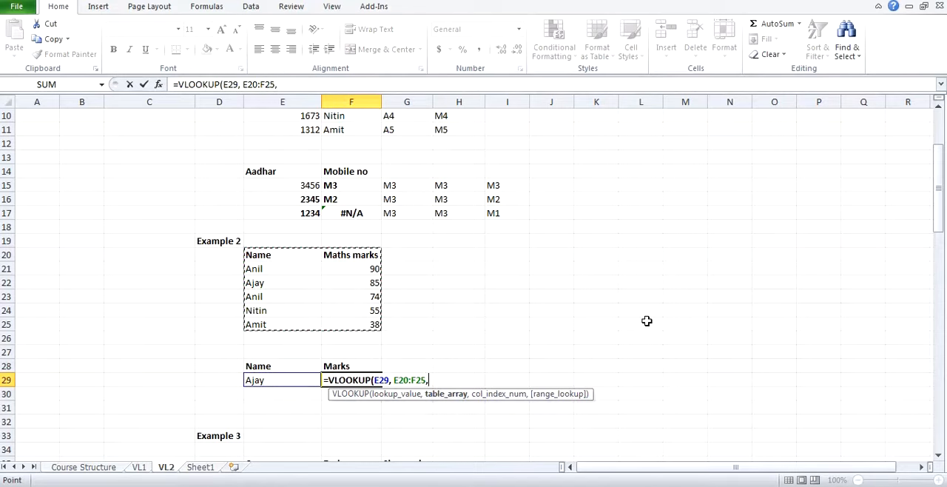
pyautogui.write('2,0)')
pyautogui.press('Return')
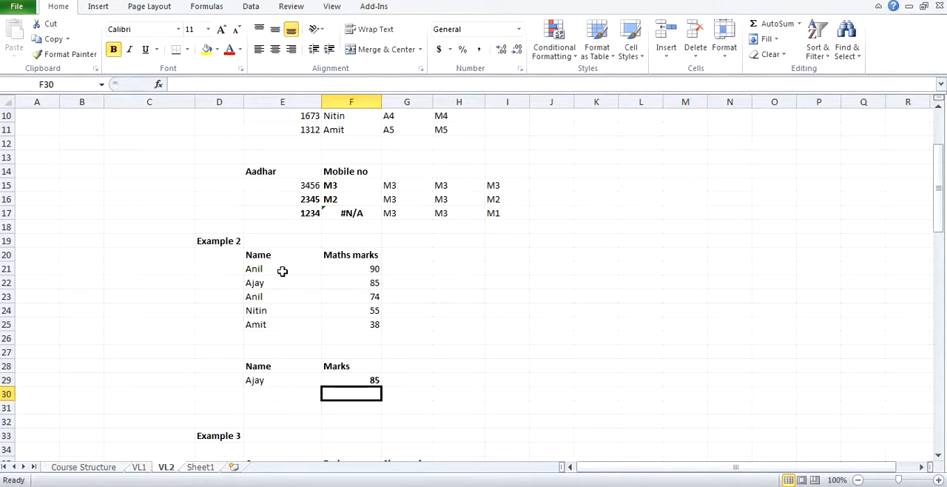
# Step: Replace the lookup name in E29 with the name that occurs in both E21 and E23
pyautogui.moveTo(253, 283); pyautogui.dragTo(337, 280)
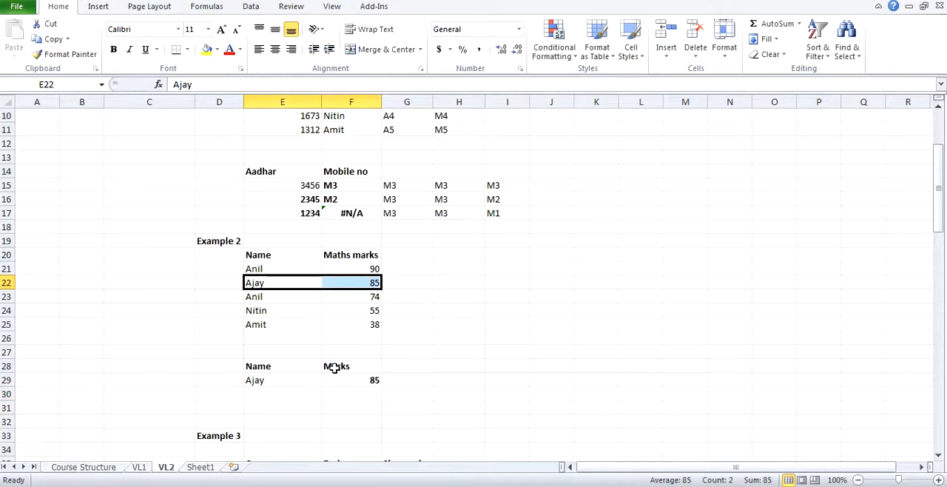
pyautogui.click(296, 376)
pyautogui.click(271, 272)
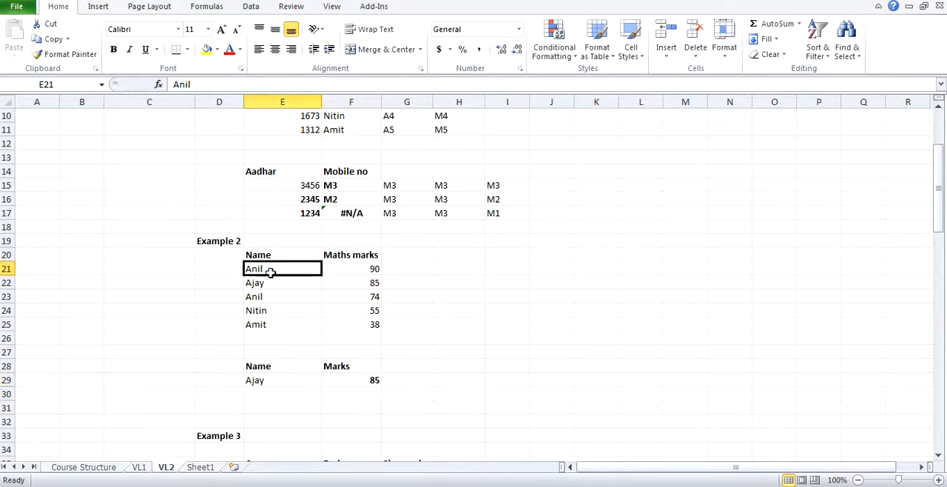
pyautogui.click(271, 293)
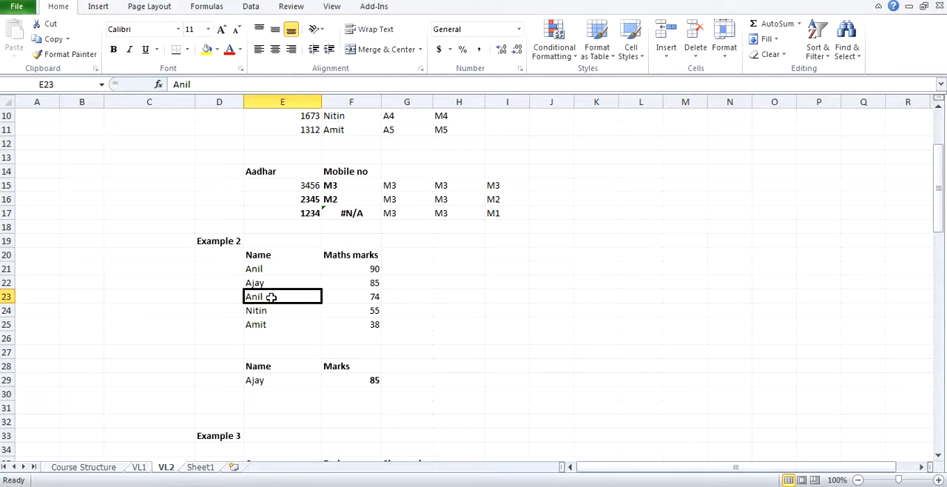
pyautogui.click(271, 381)
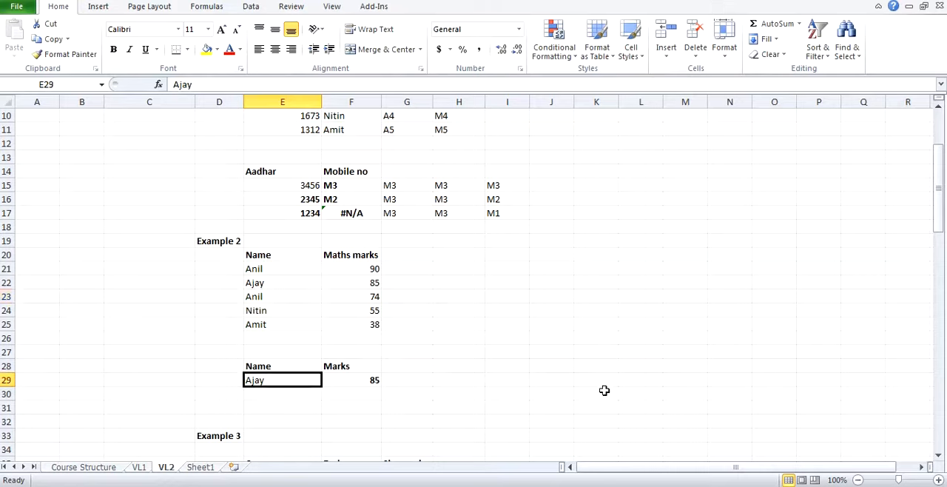
pyautogui.write('Anil')
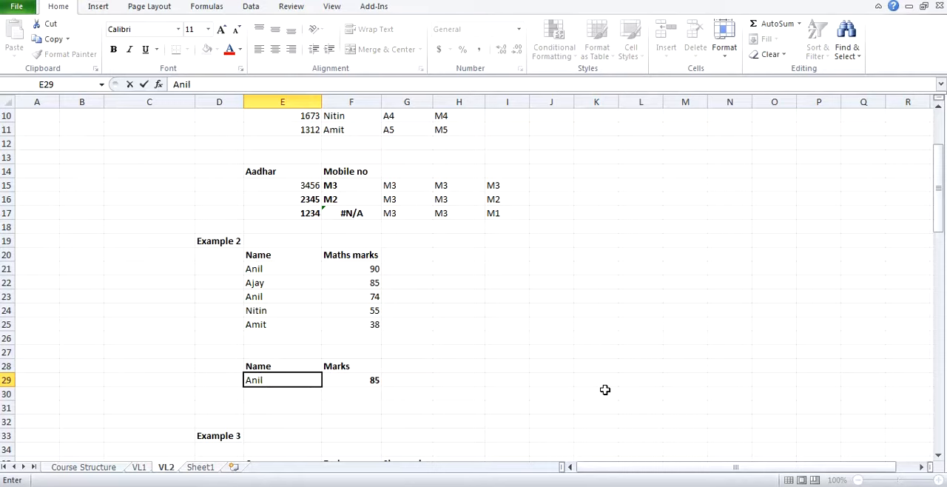
pyautogui.press('Return')
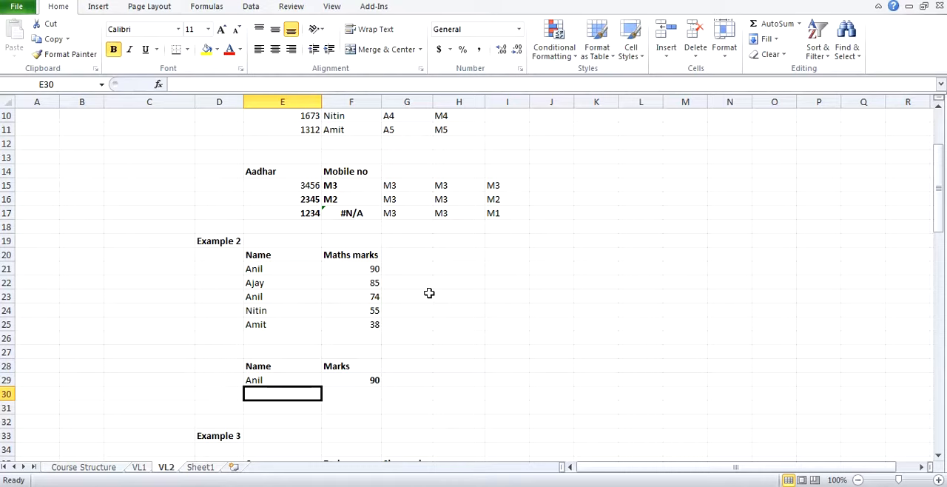
# Step: Examine the Example 2 marks table and its lookup row alongside the Example 3 share price table in E35:G42
pyautogui.scroll(-3, 429, 293)
pyautogui.scroll(-1, 429, 292)
pyautogui.scroll(6, 429, 293)
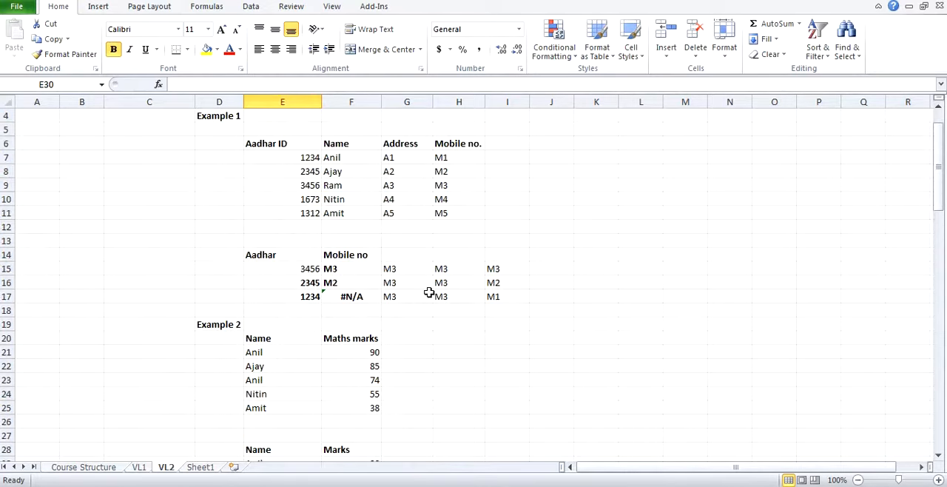
pyautogui.scroll(-6, 429, 293)
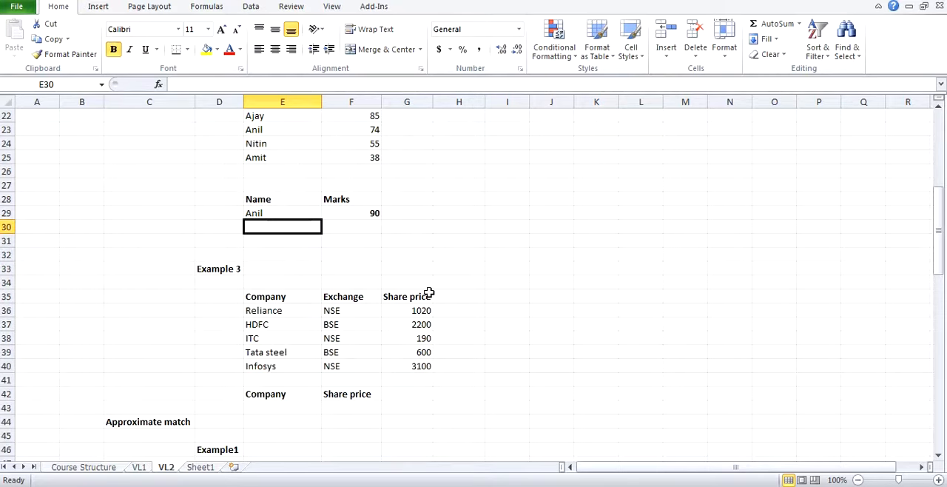
pyautogui.scroll(3, 429, 293)
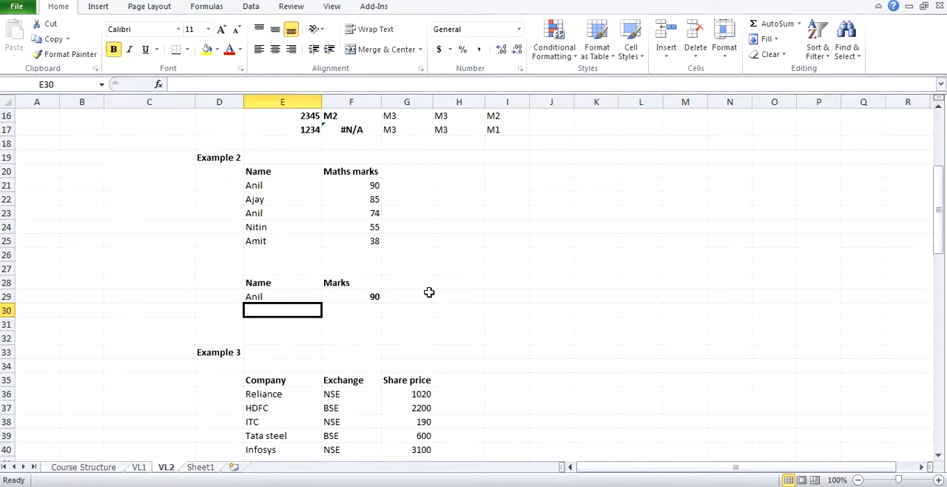
pyautogui.scroll(1, 429, 293)
pyautogui.scroll(-5, 429, 293)
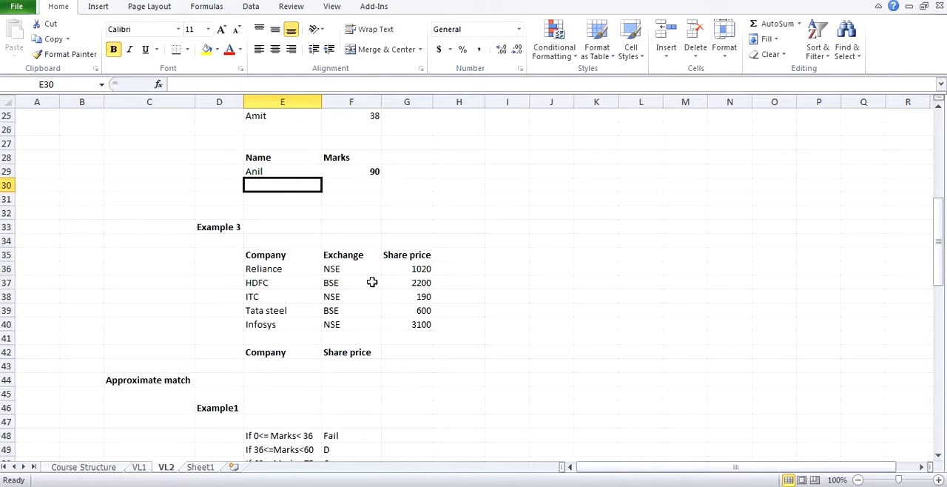
pyautogui.scroll(1, 377, 285)
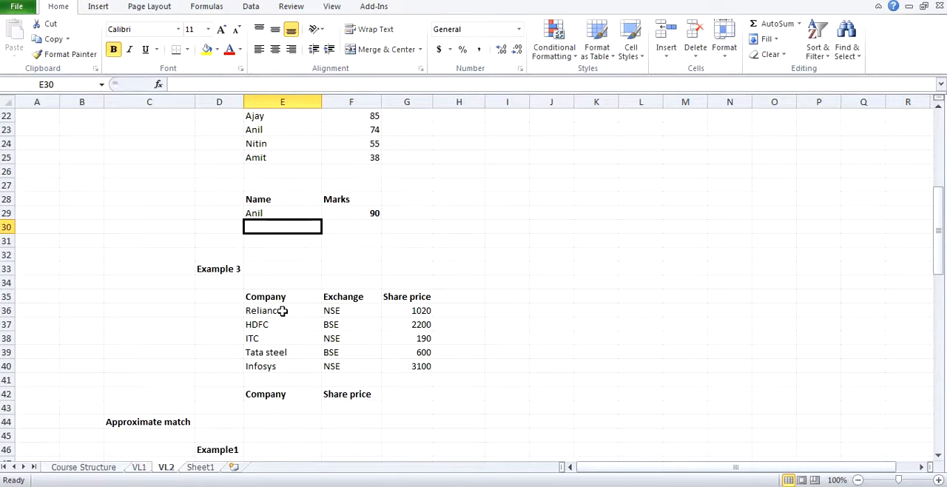
pyautogui.scroll(3, 281, 311)
pyautogui.scroll(-2, 282, 311)
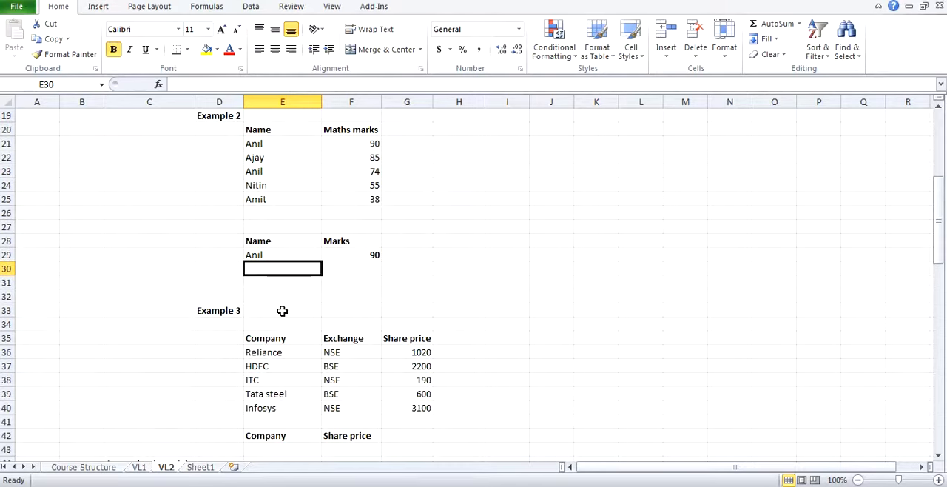
pyautogui.scroll(-1, 275, 352)
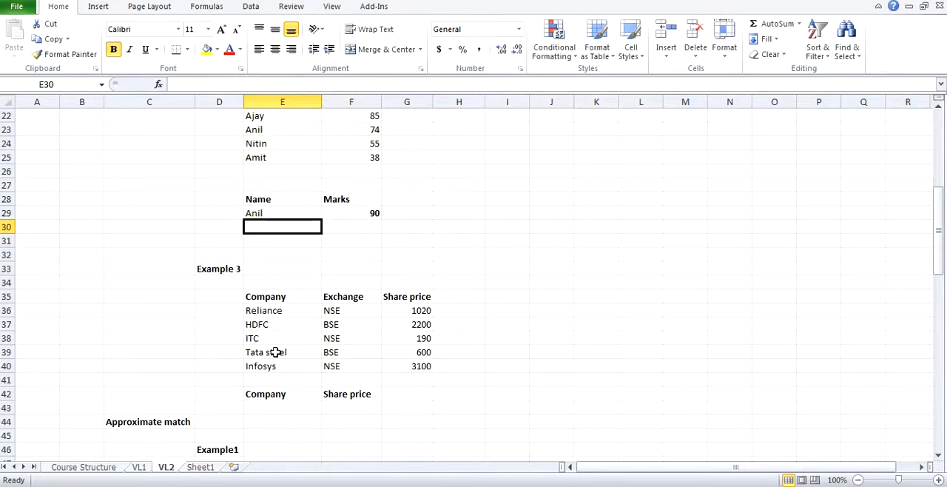
pyautogui.scroll(5, 275, 352)
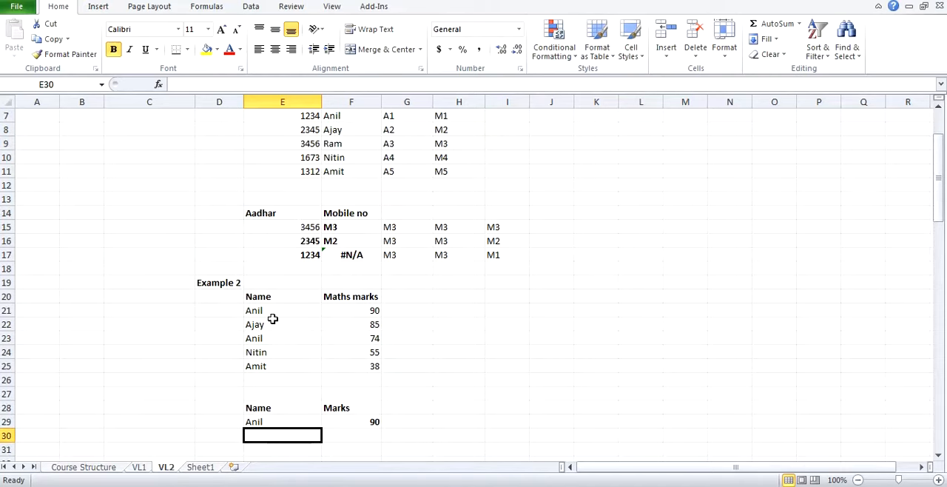
pyautogui.moveTo(273, 312); pyautogui.dragTo(358, 361)
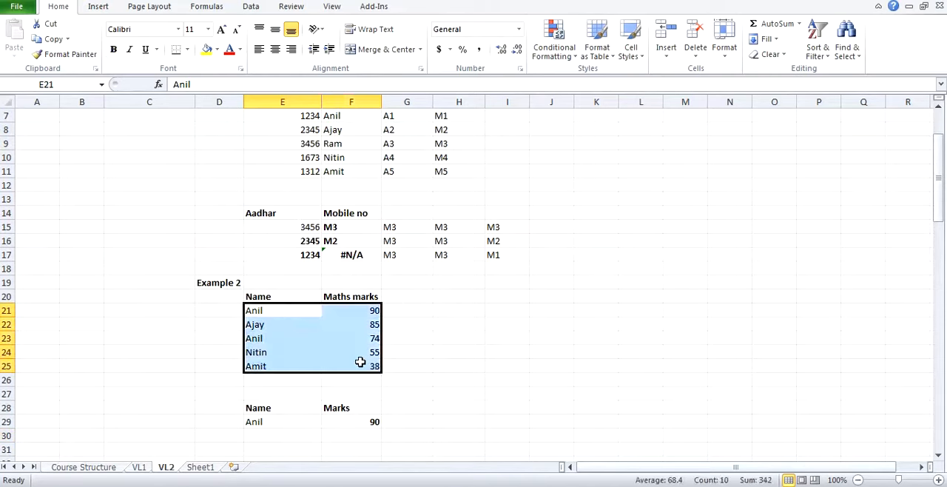
# Step: Examine the mark ranges in E48:F53 and the Marks and Grade table in E55:F61 under Approximate match
pyautogui.scroll(-5, 406, 351)
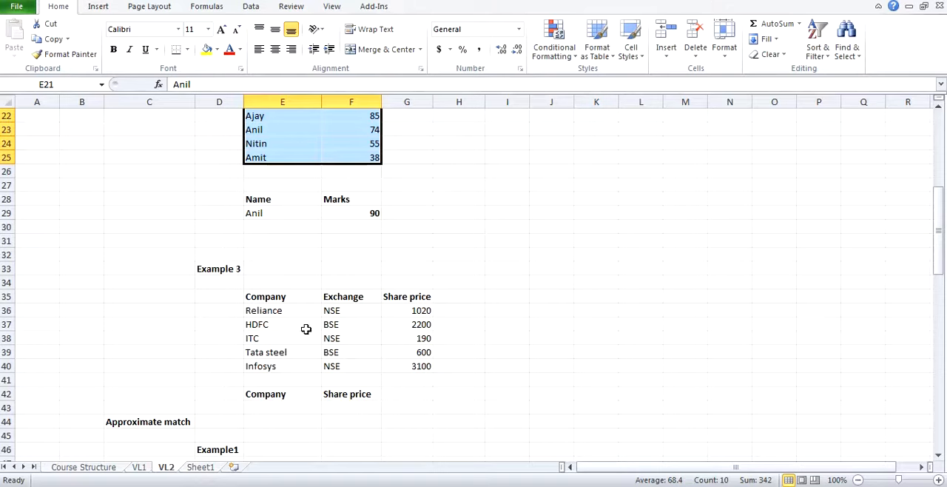
pyautogui.scroll(-1, 306, 329)
pyautogui.scroll(-2, 352, 294)
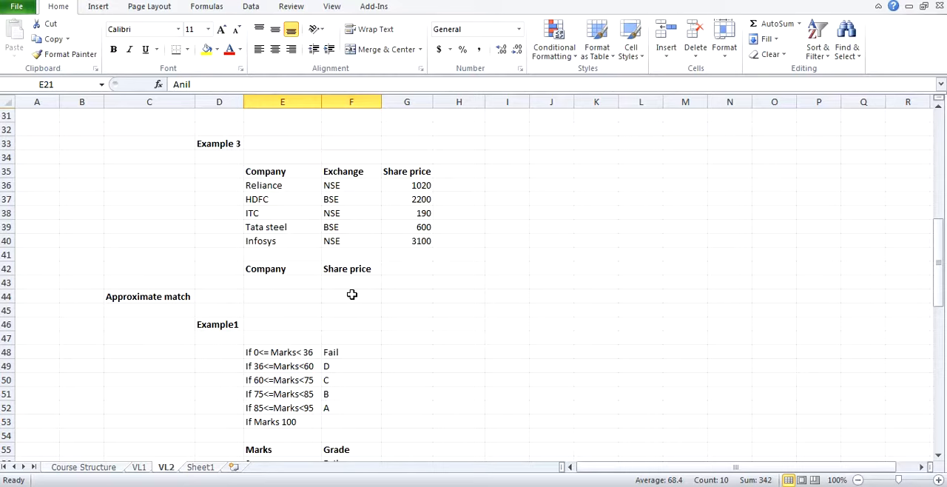
pyautogui.scroll(-3, 352, 294)
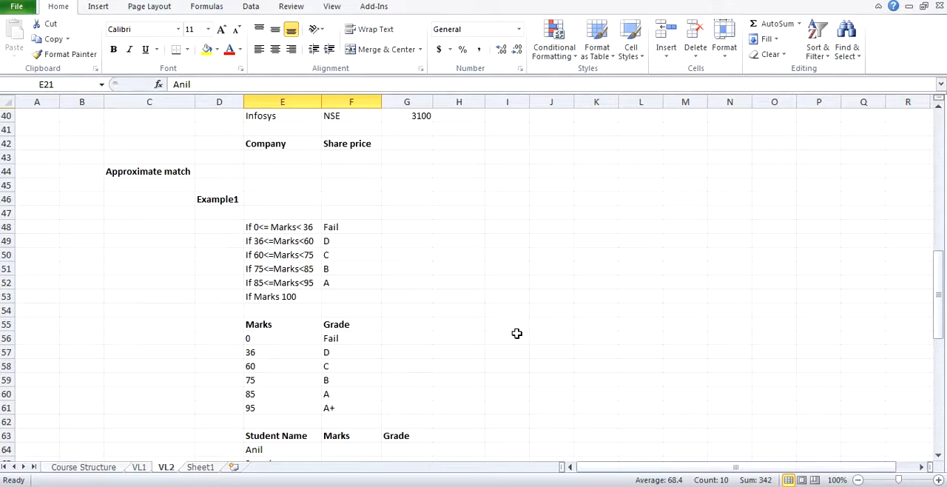
# Step: Enter 74 as the mark of the first student in F64 of the approximate-match Example1 table
pyautogui.scroll(-2, 291, 391)
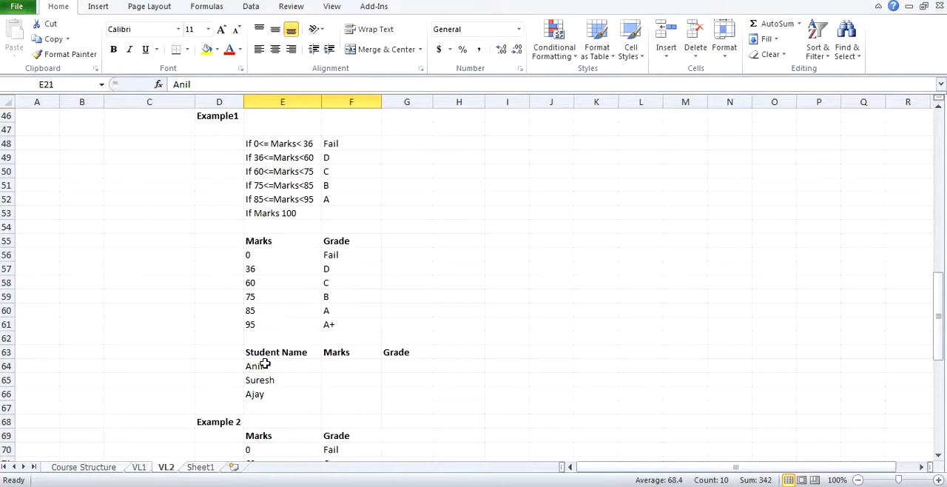
pyautogui.click(324, 368)
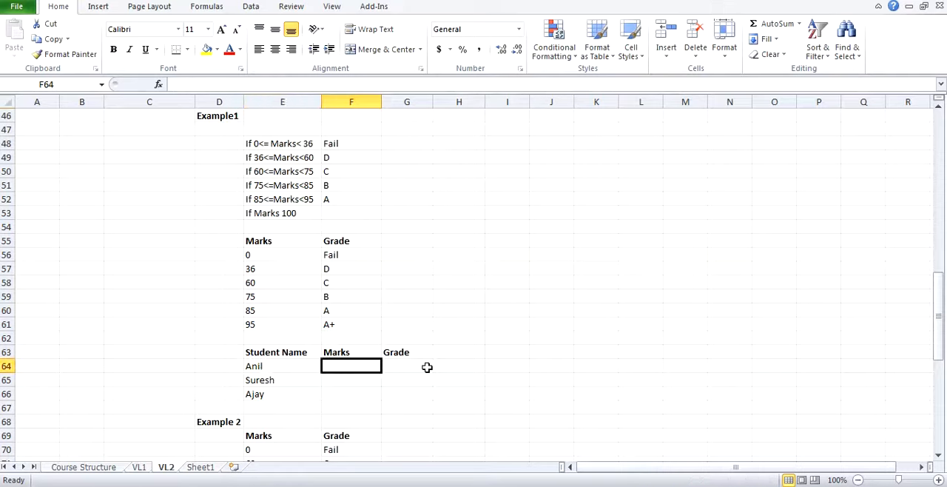
pyautogui.click(426, 367)
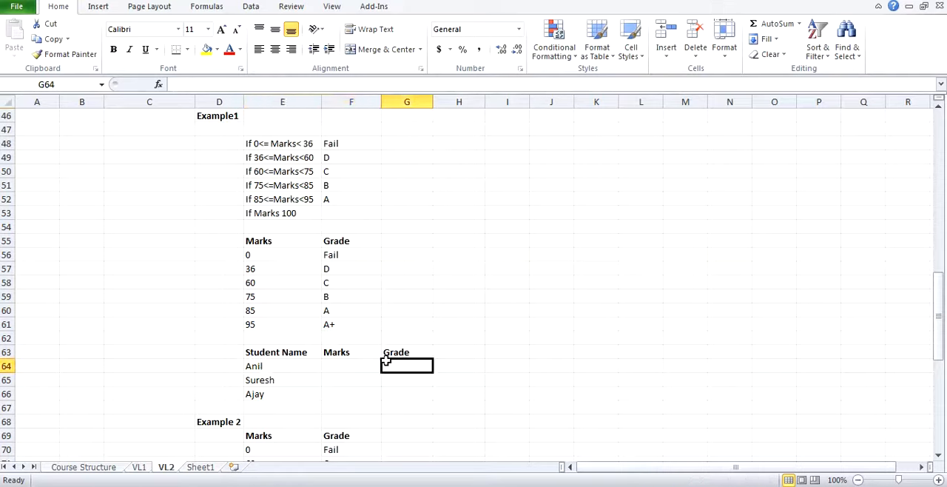
pyautogui.click(356, 362)
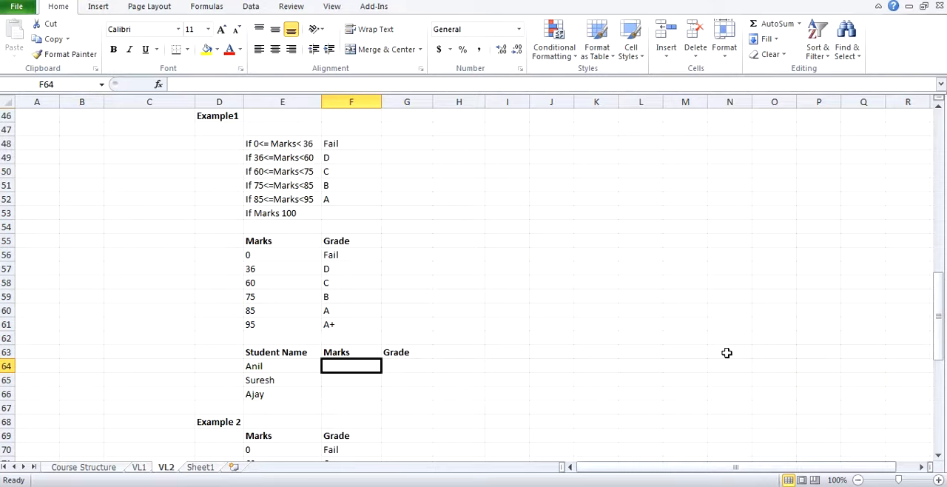
pyautogui.write('74')
pyautogui.press('Tab')
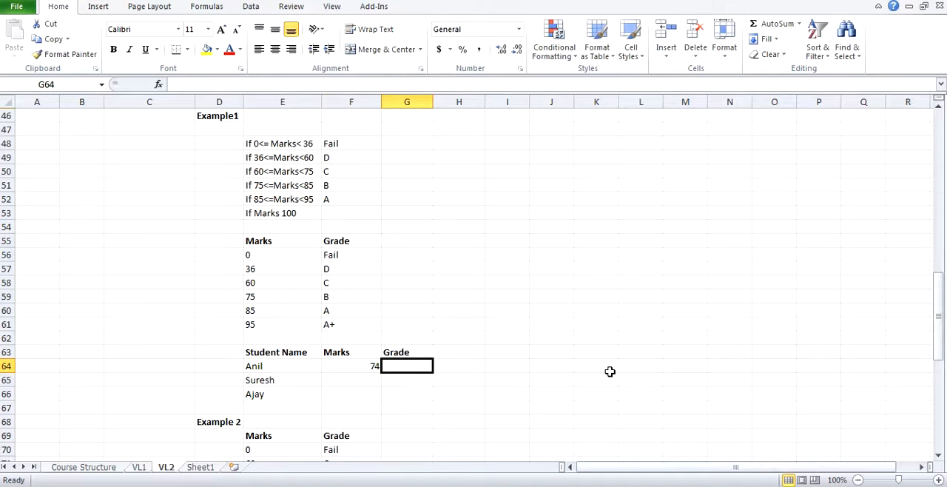
# Step: Enter in G64 an approximate-match VLOOKUP of F64 against E55:F61, with column index 2 and range lookup 1
pyautogui.write('=vlo')
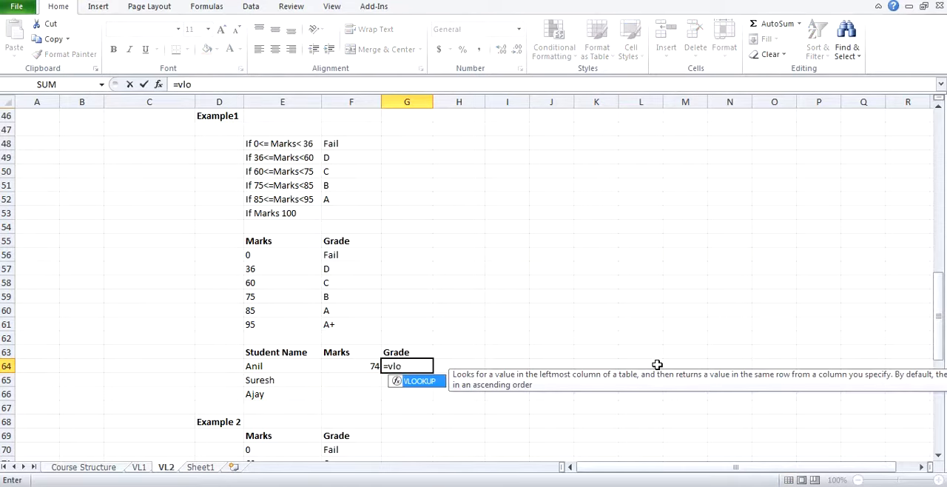
pyautogui.press('Tab')
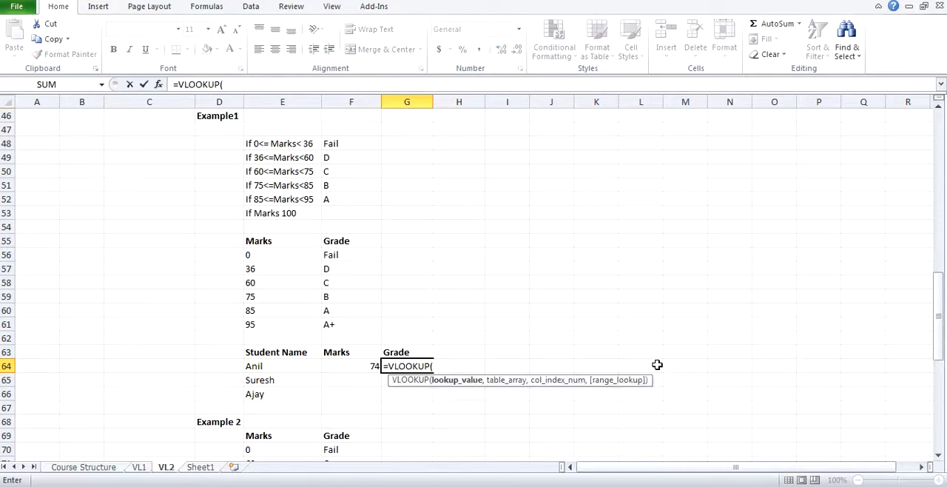
pyautogui.press('Left')
pyautogui.write(',')
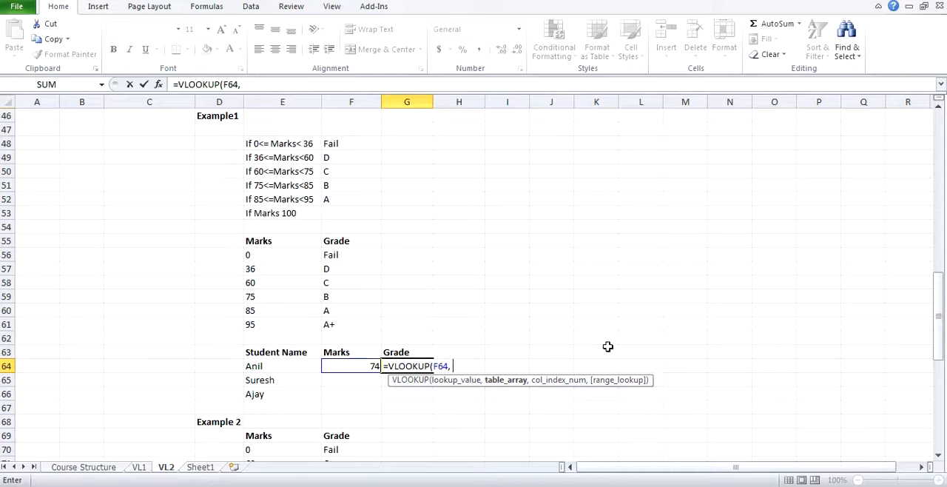
pyautogui.moveTo(267, 240); pyautogui.dragTo(392, 321)
pyautogui.write(', E55:F61,')
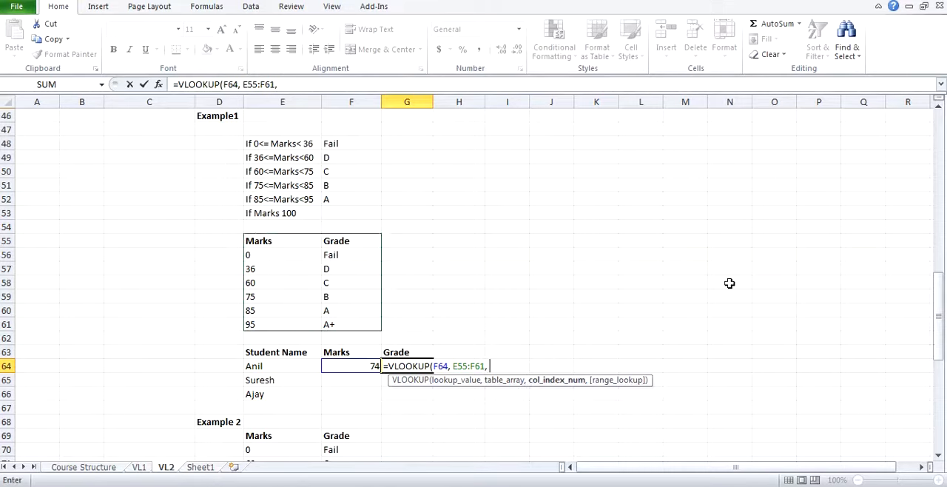
pyautogui.write('2, 1)')
pyautogui.press('Return')
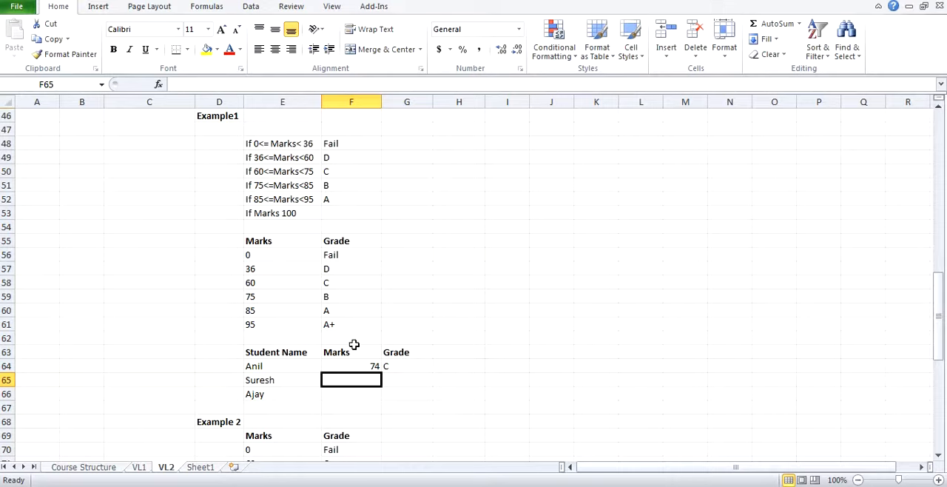
# Step: Set the mark in F64 to 75 and compare it with row 59 of the Marks and Grade table
pyautogui.click(371, 365)
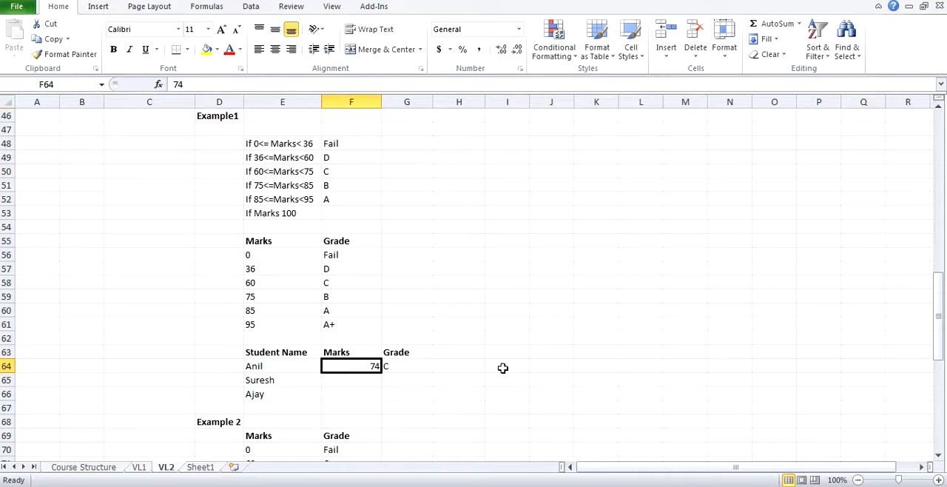
pyautogui.write('75')
pyautogui.press('Return')
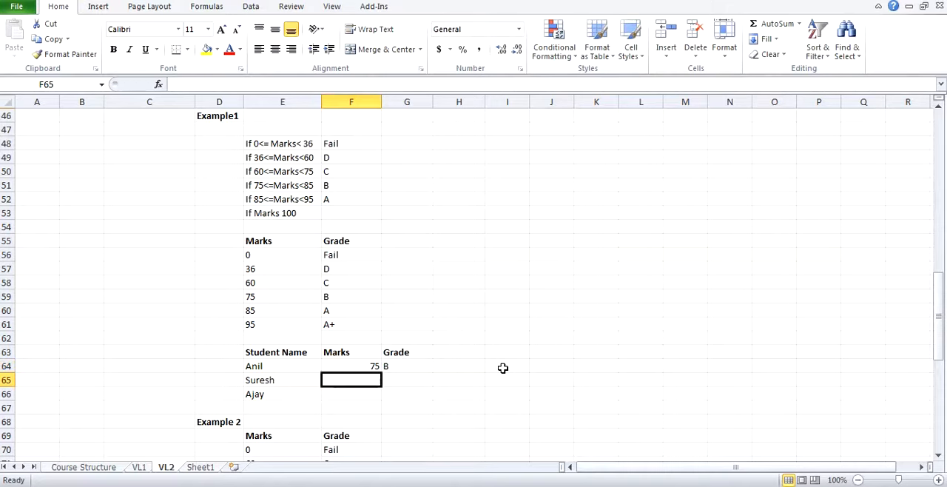
pyautogui.moveTo(304, 296); pyautogui.dragTo(347, 296)
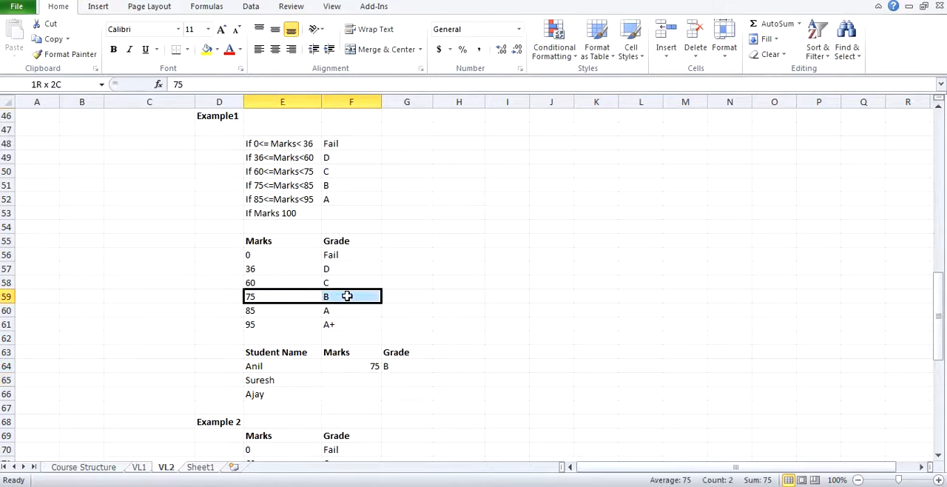
# Step: Set the mark in F64 to 74
pyautogui.click(360, 370)
pyautogui.write('74')
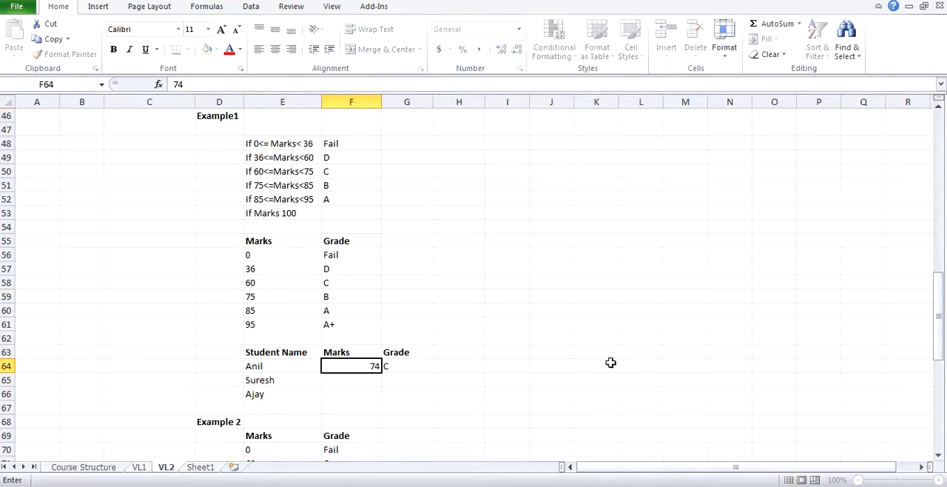
pyautogui.press('Return')
# Step: Compare the mark in F64 with the thresholds in E57:E59 and review the grade formula in G64
pyautogui.click(292, 265)
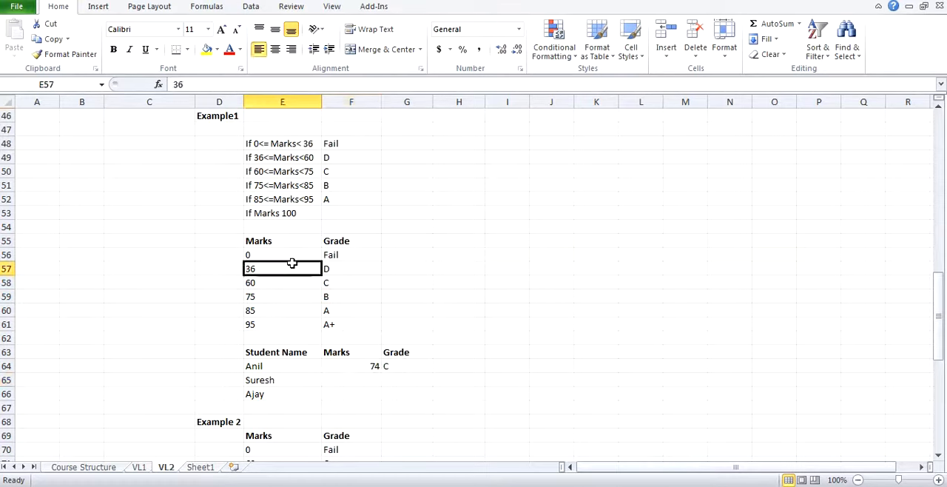
pyautogui.click(277, 280)
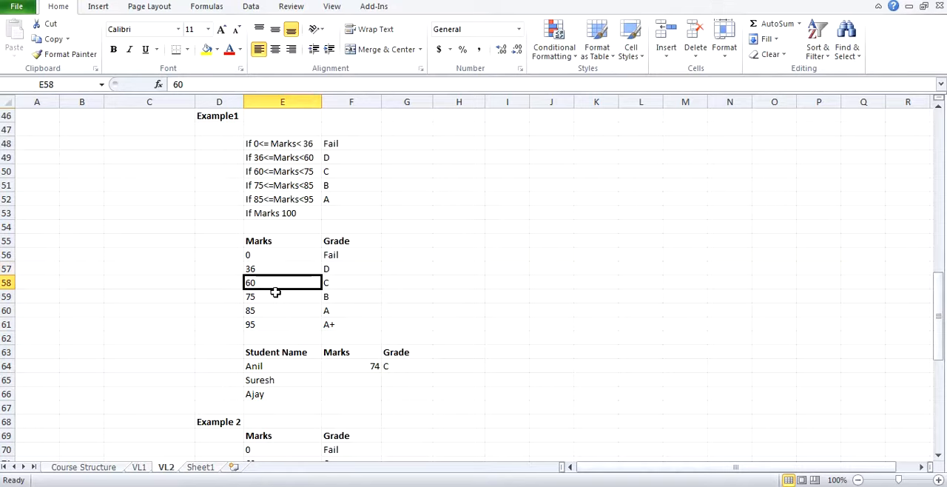
pyautogui.click(358, 362)
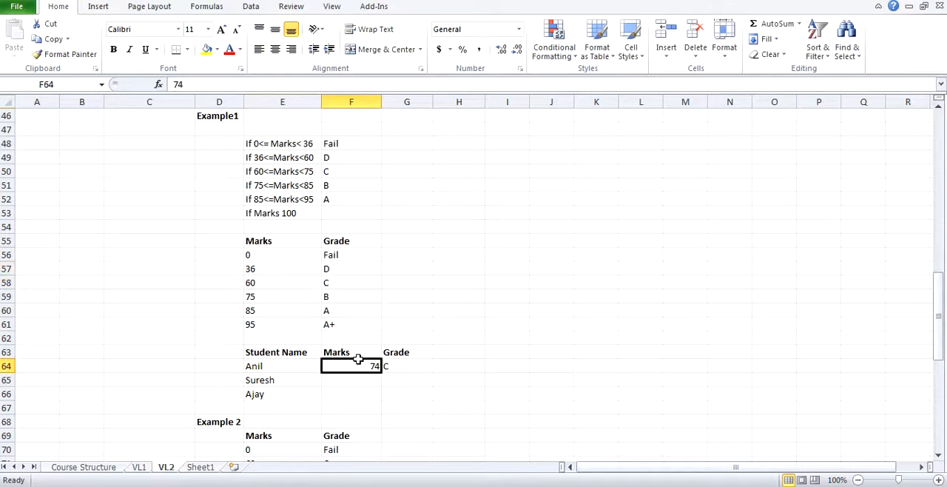
pyautogui.click(257, 294)
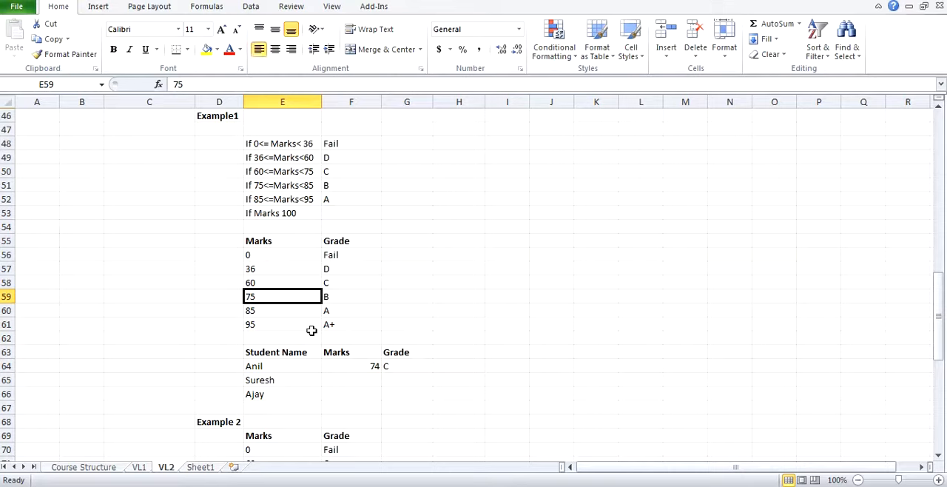
pyautogui.click(354, 362)
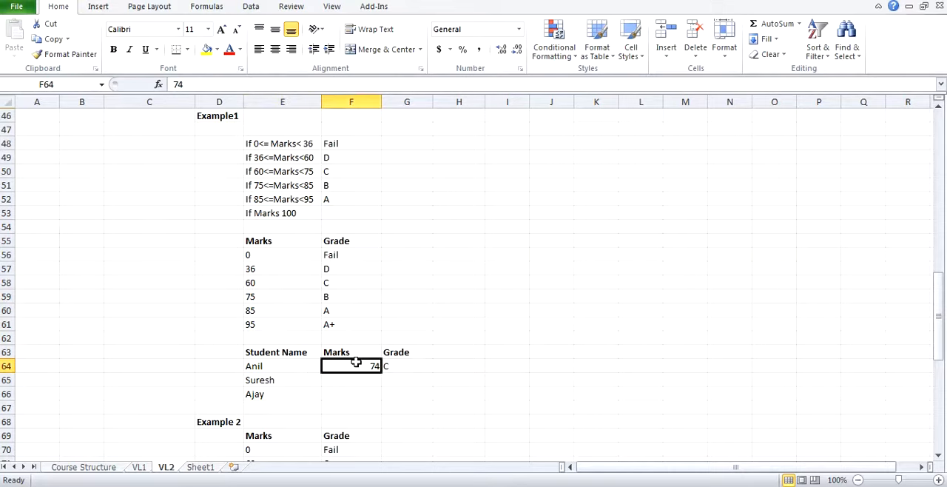
pyautogui.click(265, 294)
pyautogui.moveTo(275, 284); pyautogui.dragTo(326, 282)
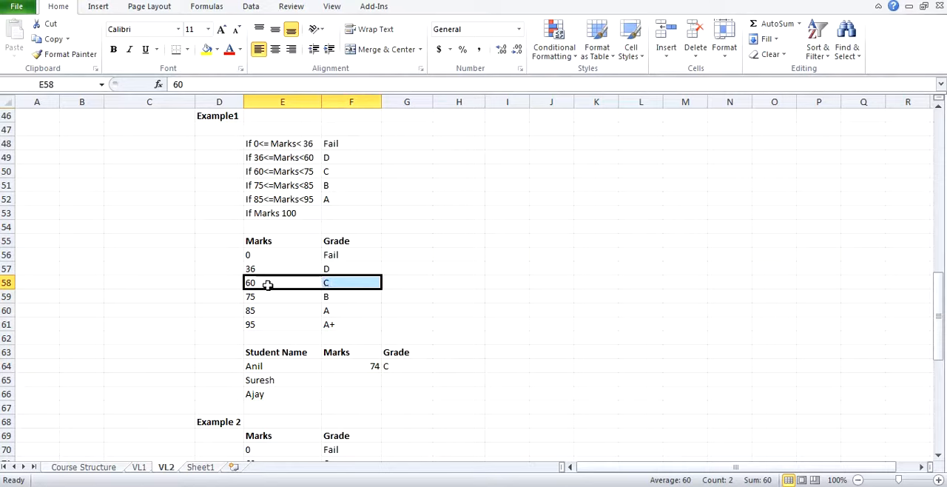
pyautogui.click(397, 363)
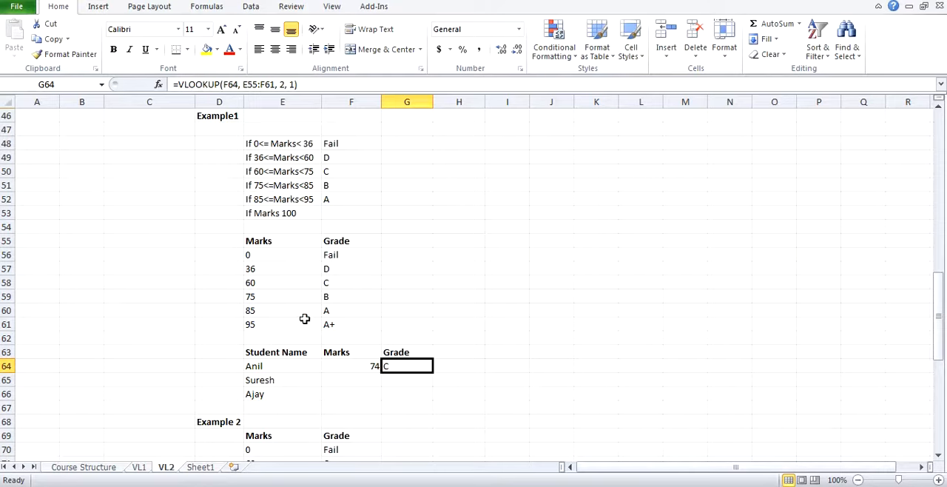
# Step: Clear the mark and grade formula of the first student in F64:G64
pyautogui.moveTo(361, 364); pyautogui.dragTo(387, 366)
pyautogui.press('Delete')
pyautogui.click(389, 368)
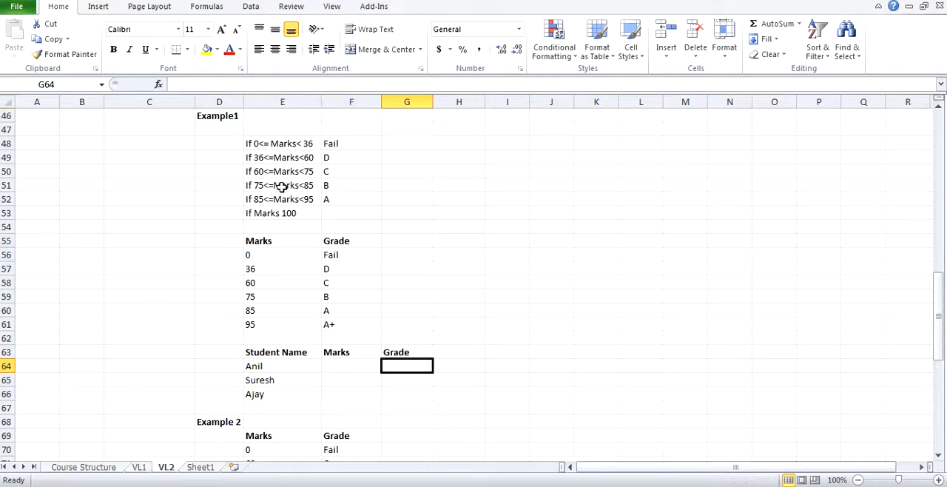
# Step: Examine the mark-range conditions and their grades in E48:F52, row by row
pyautogui.click(280, 142)
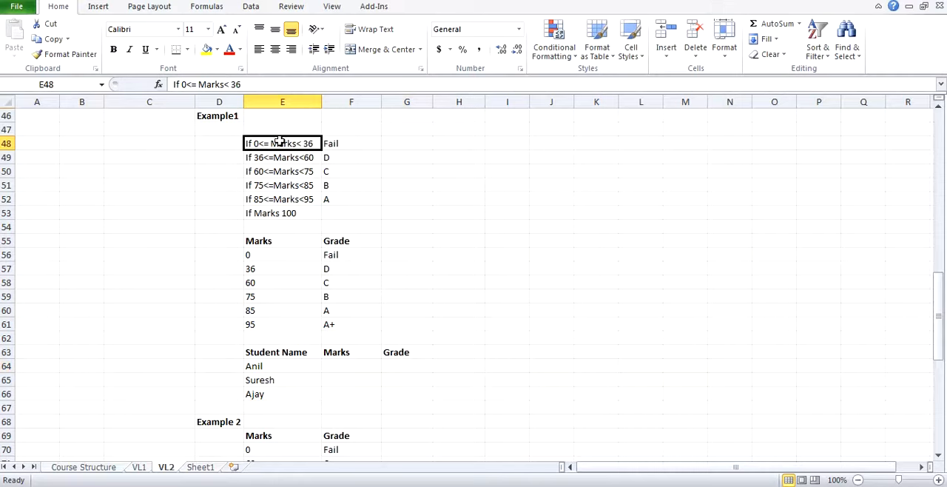
pyautogui.click(327, 143)
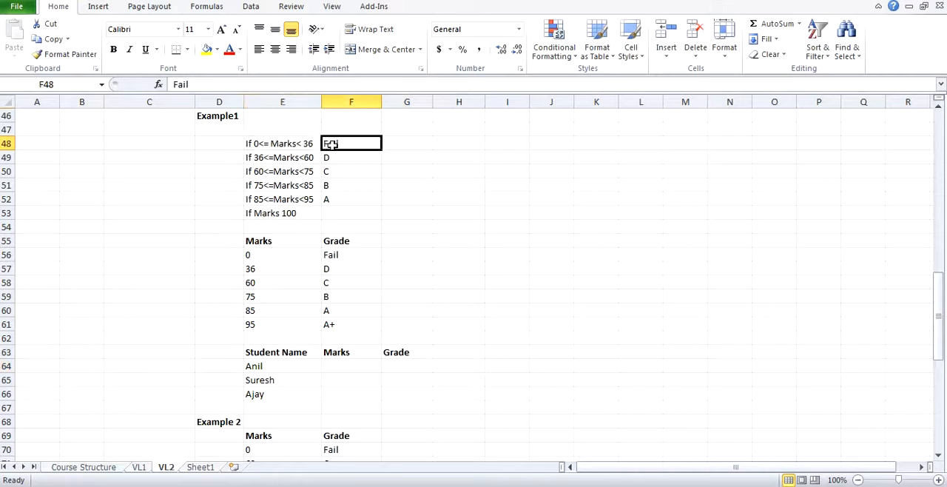
pyautogui.click(304, 143)
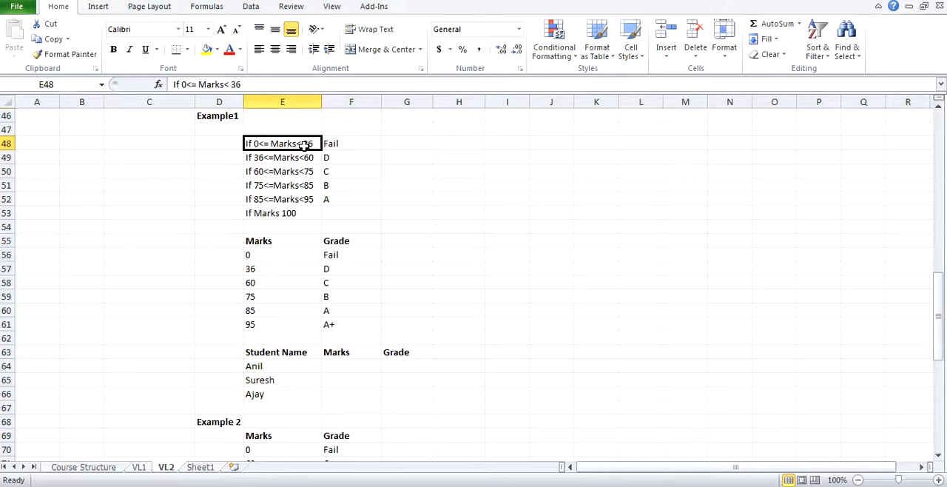
pyautogui.click(344, 144)
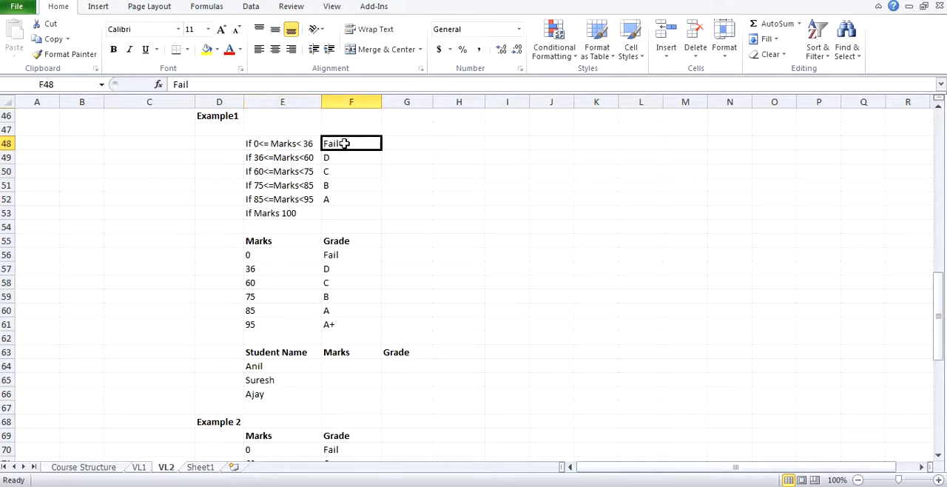
pyautogui.click(282, 157)
pyautogui.click(327, 157)
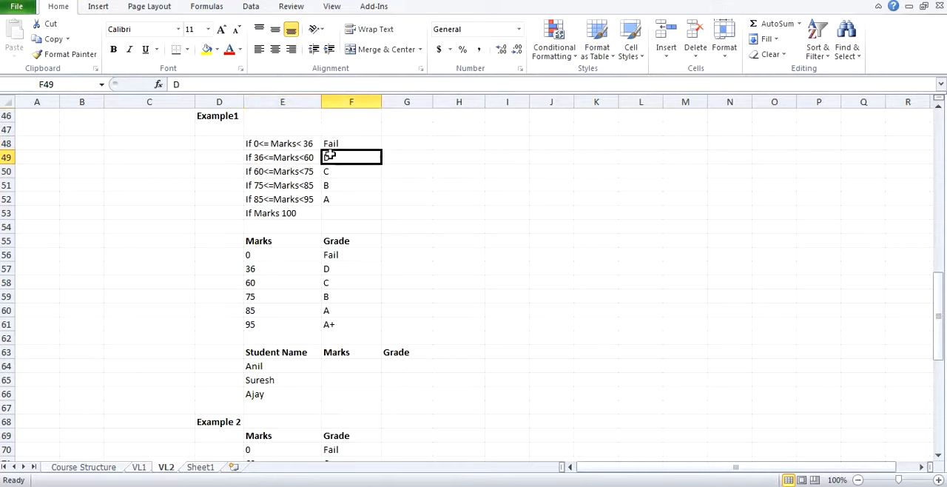
pyautogui.click(290, 165)
pyautogui.moveTo(313, 182); pyautogui.dragTo(315, 201)
# Step: Delete the "If Marks 100" condition from E53
pyautogui.click(316, 209)
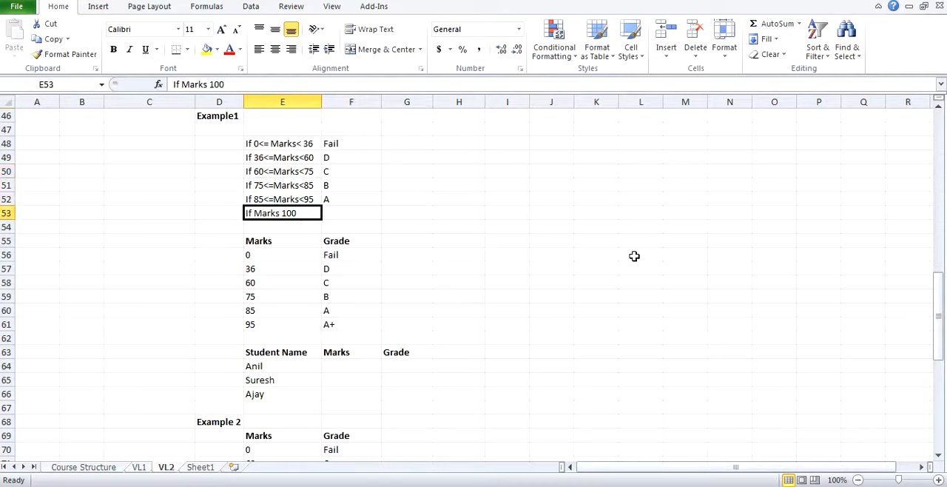
pyautogui.press('Delete')
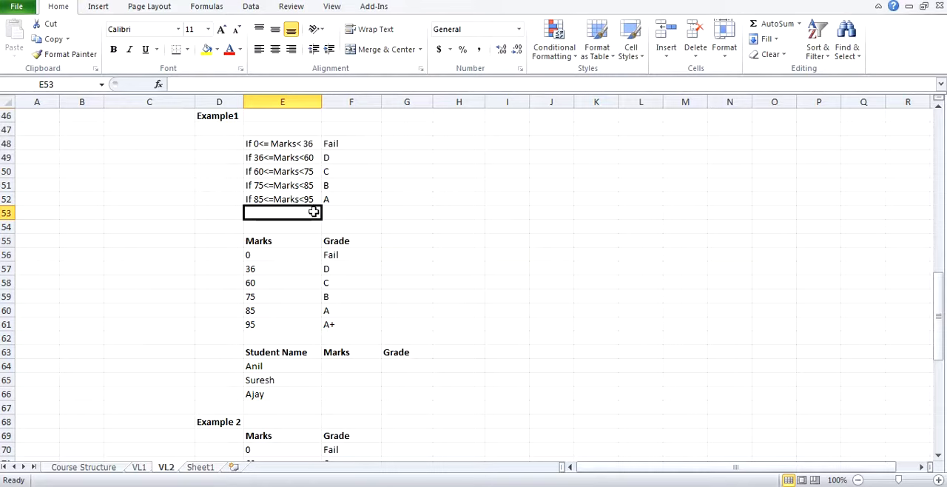
# Step: Compare the mark-range conditions in E48:F52 with the lower limits listed in E56 and E57
pyautogui.moveTo(280, 144); pyautogui.dragTo(327, 196)
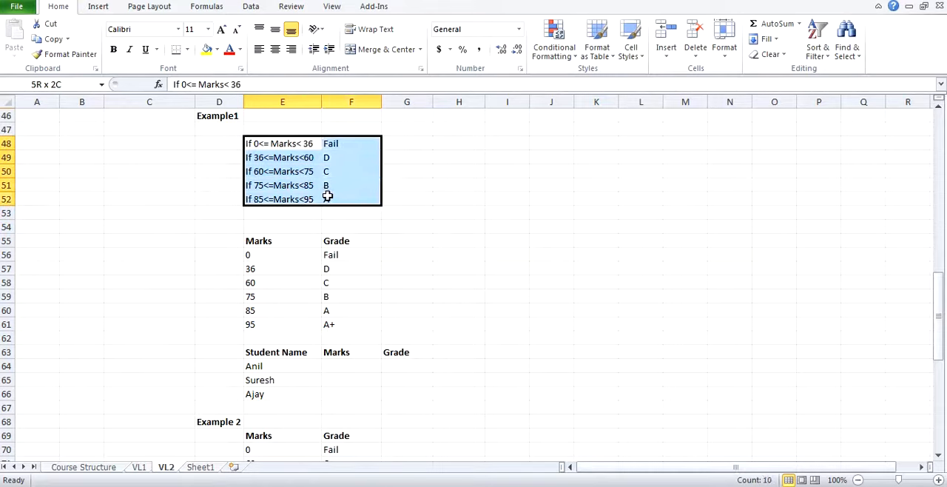
pyautogui.click(327, 197)
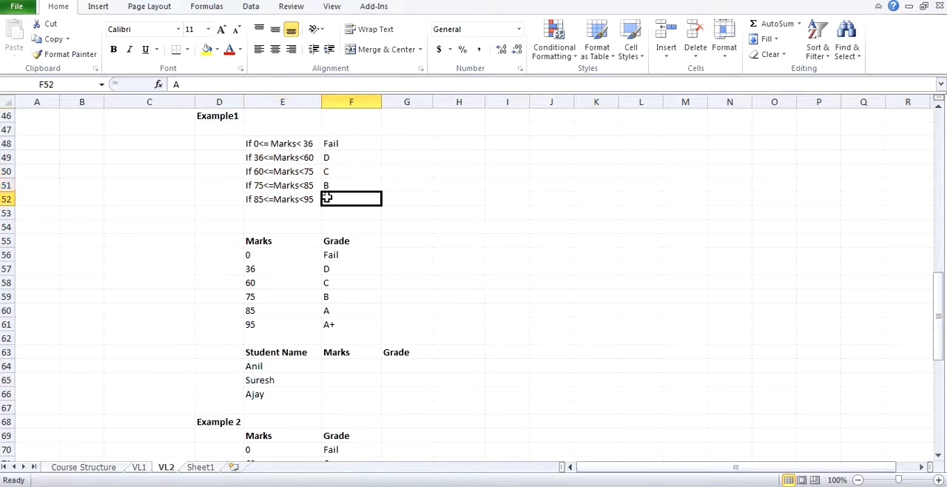
pyautogui.click(259, 254)
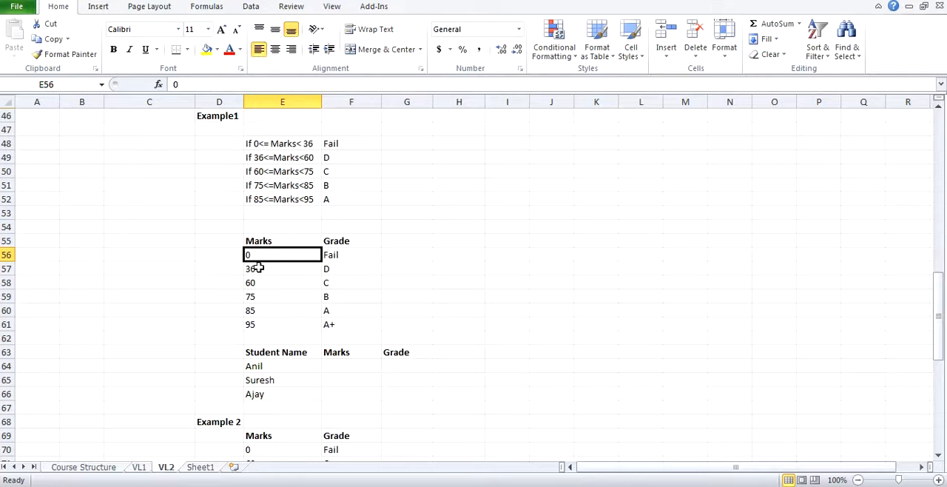
pyautogui.click(254, 270)
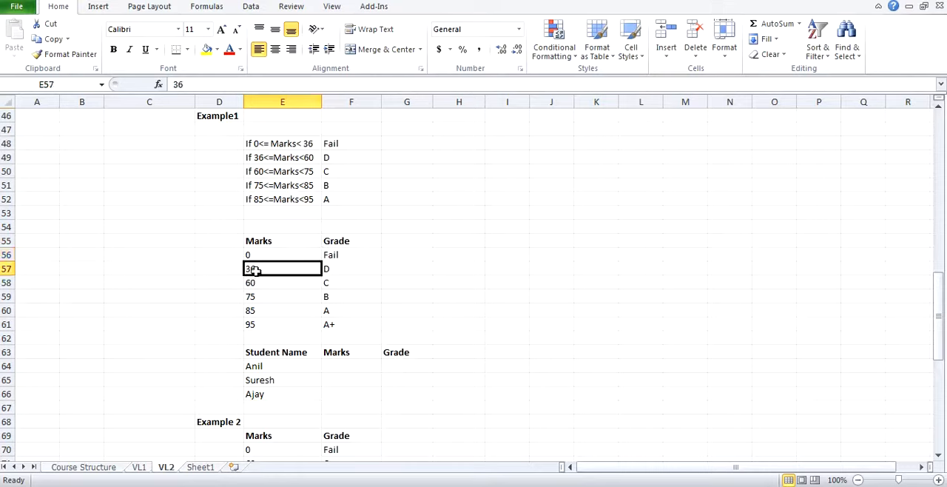
pyautogui.click(255, 257)
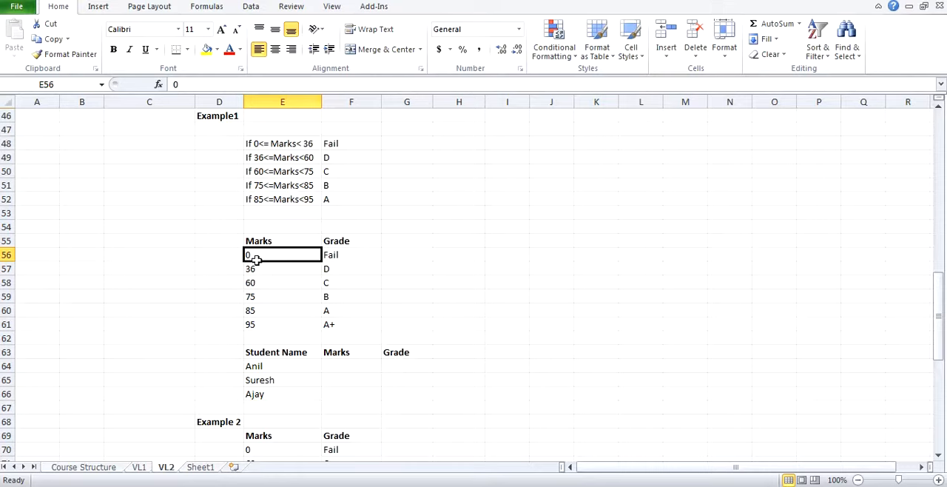
pyautogui.click(259, 267)
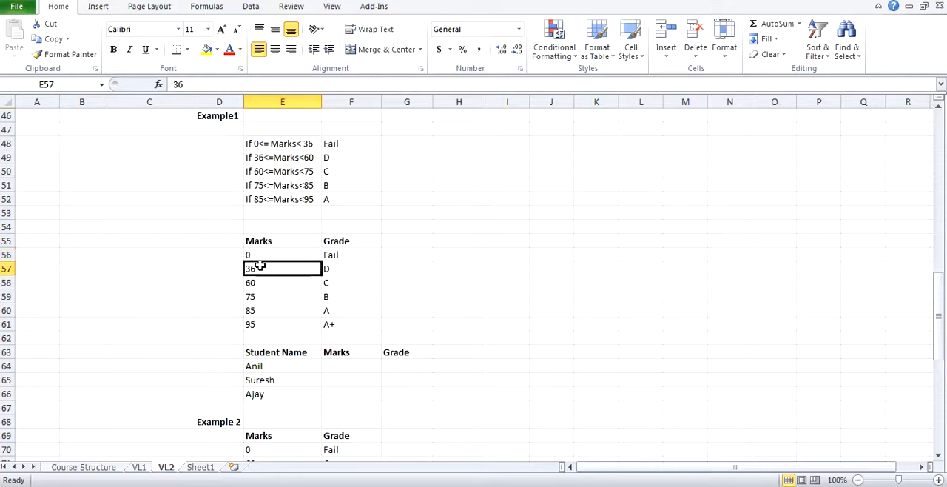
# Step: Compare the lower limits and Fail grade in E56:F57 with the first mark-range condition and its grade in E48:F48
pyautogui.click(259, 279)
pyautogui.click(298, 269)
pyautogui.click(342, 254)
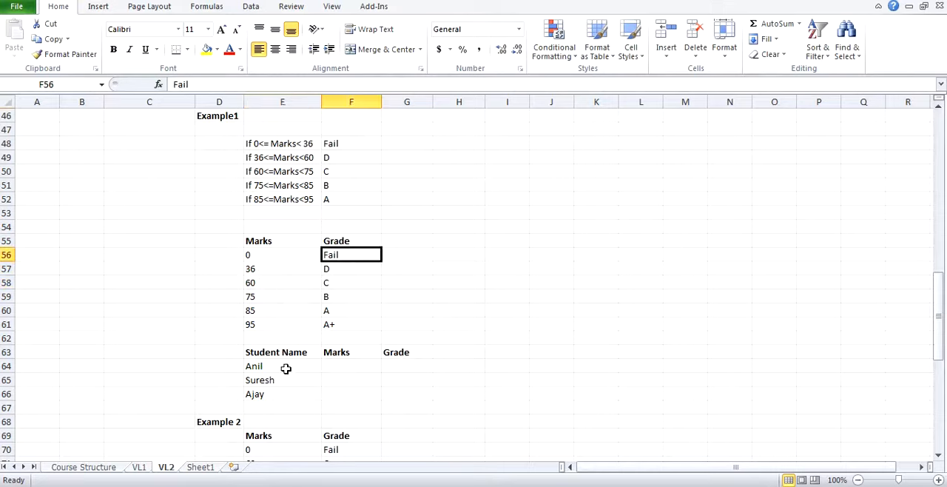
pyautogui.click(340, 364)
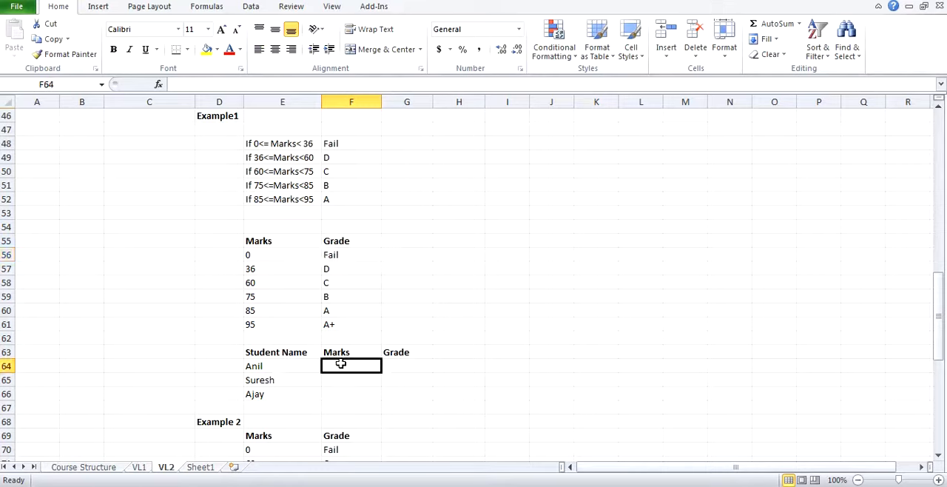
pyautogui.click(266, 269)
pyautogui.click(267, 253)
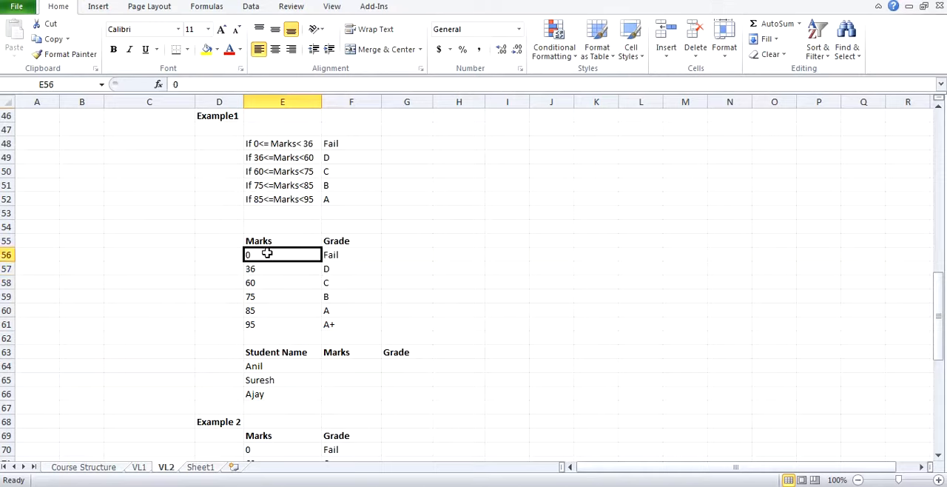
pyautogui.click(260, 268)
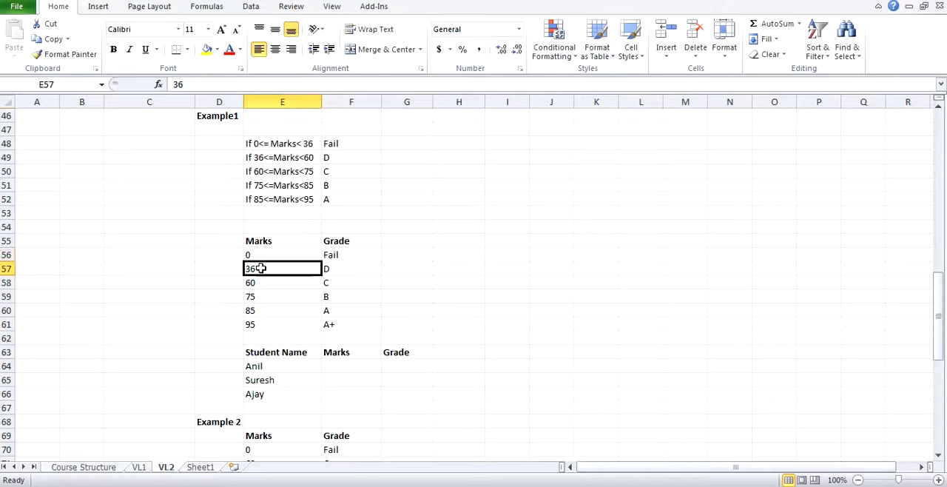
pyautogui.moveTo(264, 254); pyautogui.dragTo(346, 256)
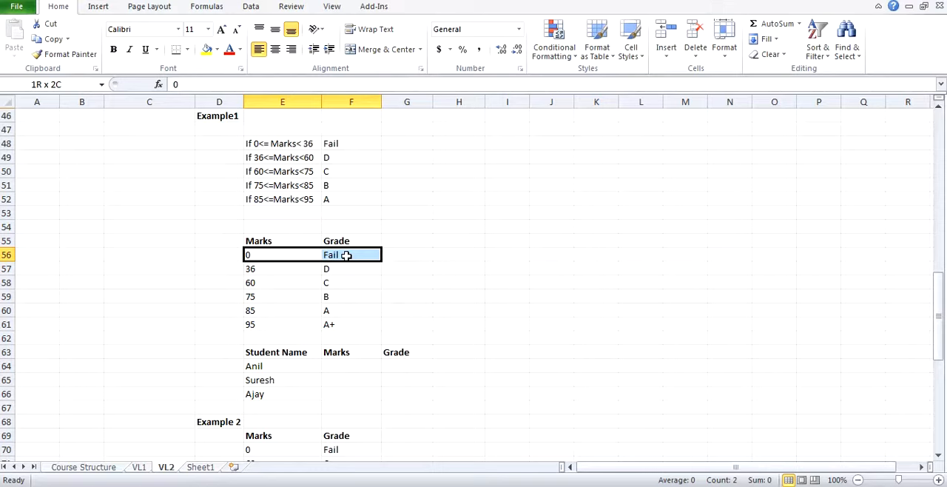
pyautogui.click(268, 257)
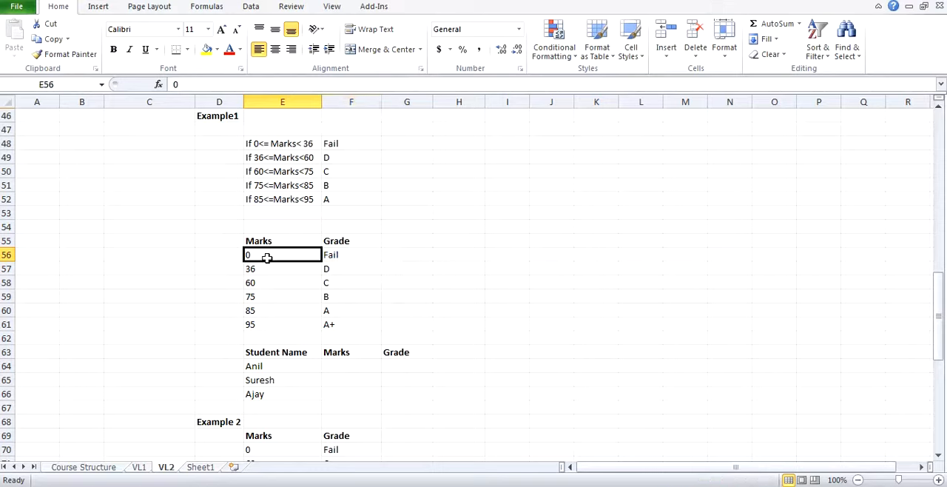
pyautogui.click(358, 243)
pyautogui.click(345, 254)
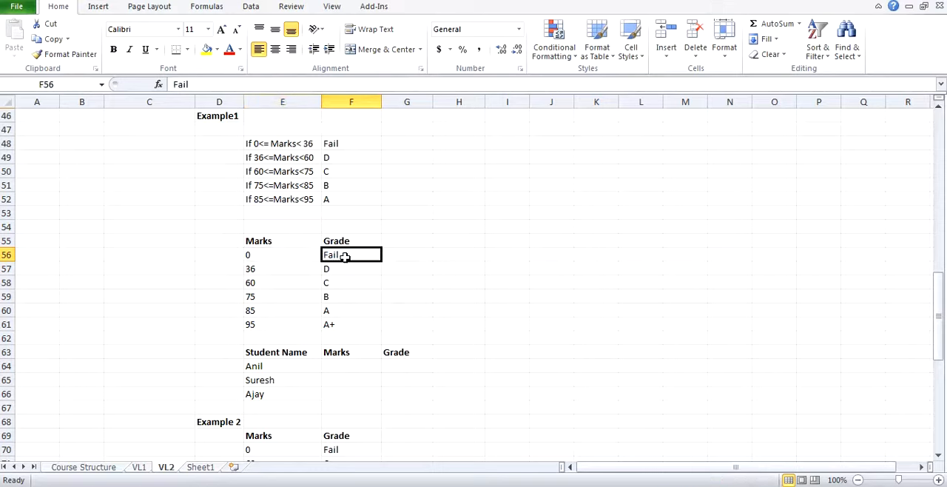
pyautogui.click(285, 143)
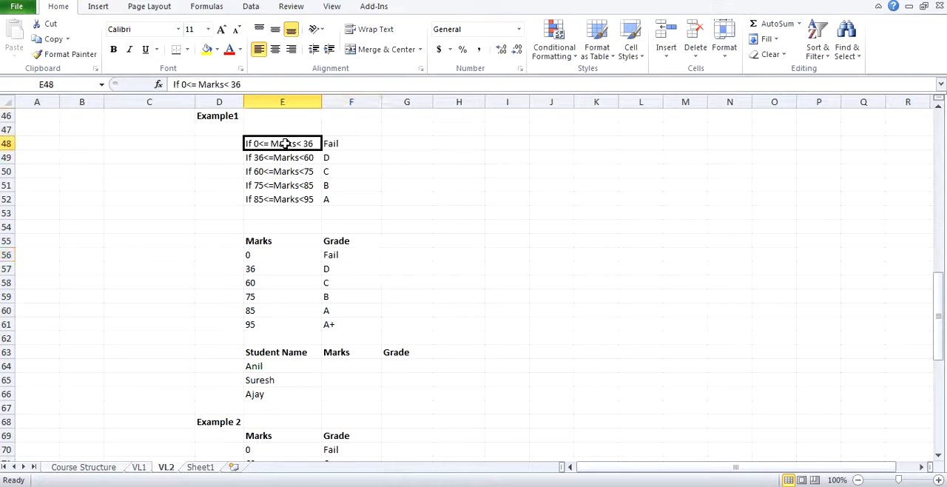
pyautogui.moveTo(296, 143); pyautogui.dragTo(318, 144)
pyautogui.click(344, 144)
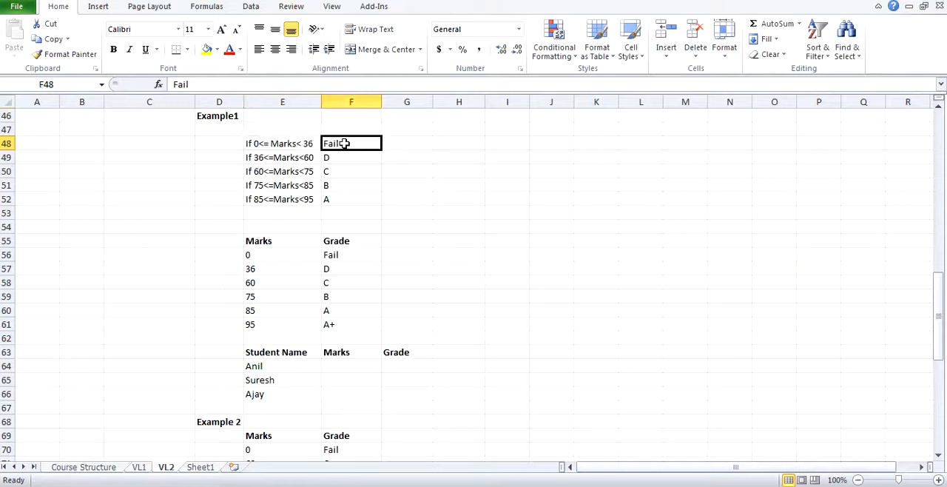
# Step: Enter the marks 33, 78 and 98 for the three students in F64:F66
pyautogui.click(341, 375)
pyautogui.click(342, 368)
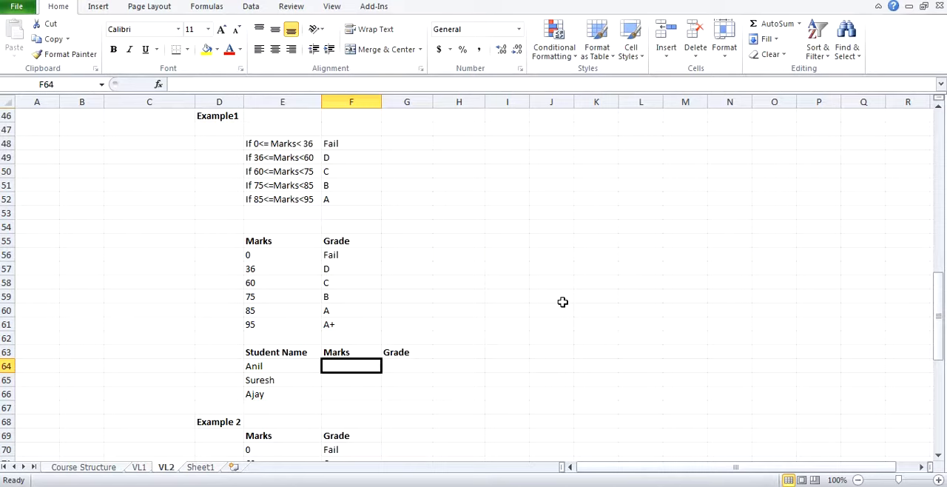
pyautogui.write('33')
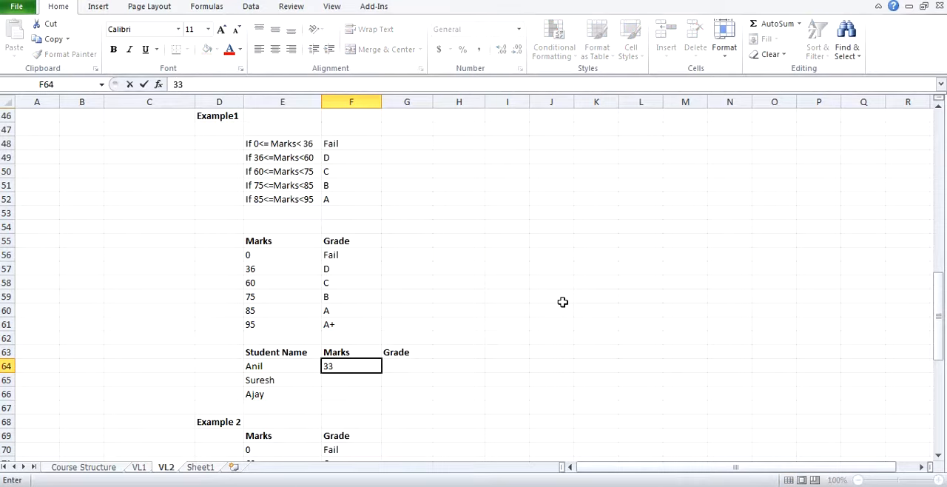
pyautogui.press('Return')
pyautogui.write('78')
pyautogui.press('Return')
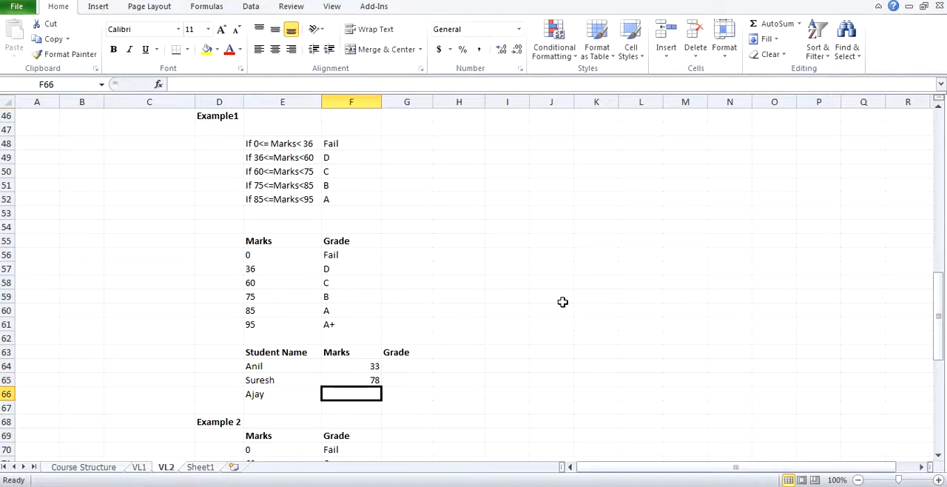
pyautogui.write('98')
pyautogui.press('Return')
# Step: Enter the approximate-match formula =VLOOKUP(F64, E55:F61, 2,1) in G64 for the first student's grade
pyautogui.click(401, 366)
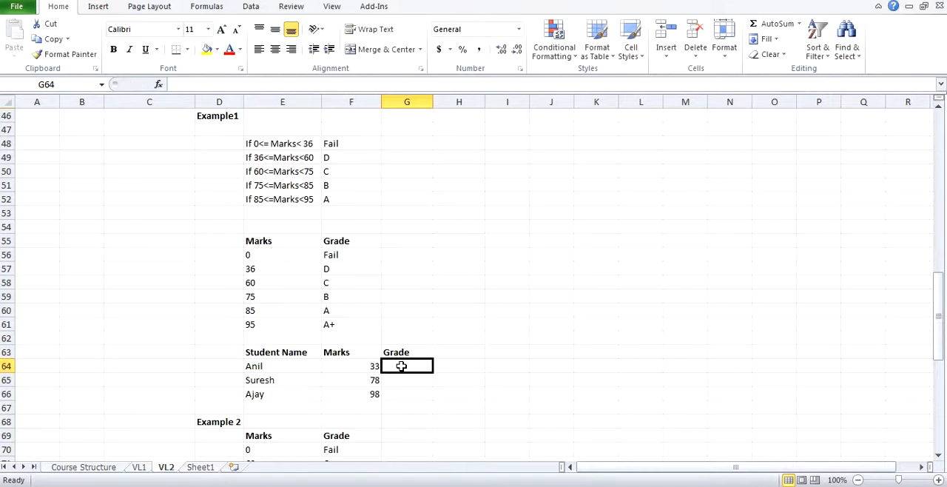
pyautogui.write('=vl')
pyautogui.press('Tab')
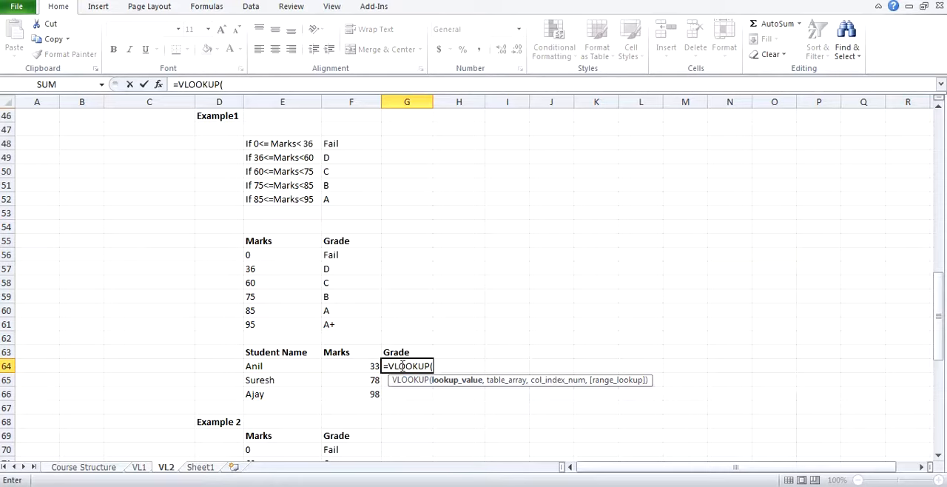
pyautogui.press('Left')
pyautogui.write(',')
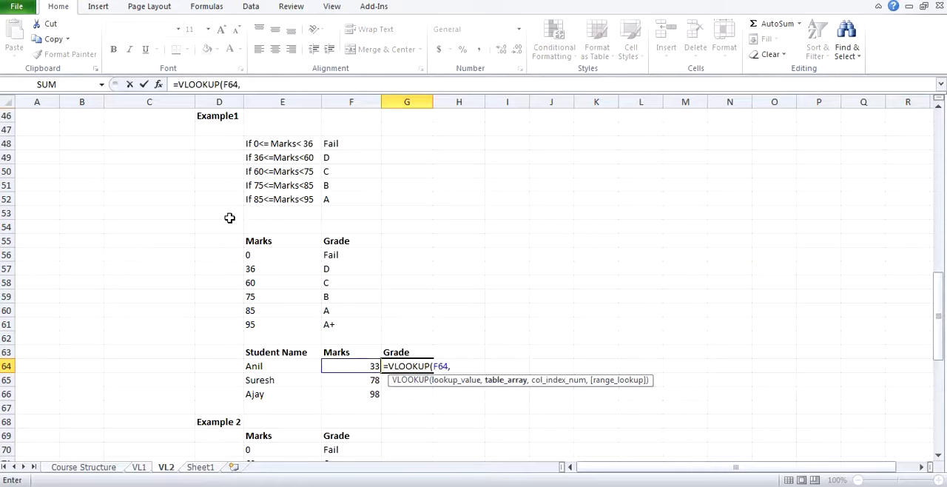
pyautogui.moveTo(275, 242); pyautogui.dragTo(340, 327)
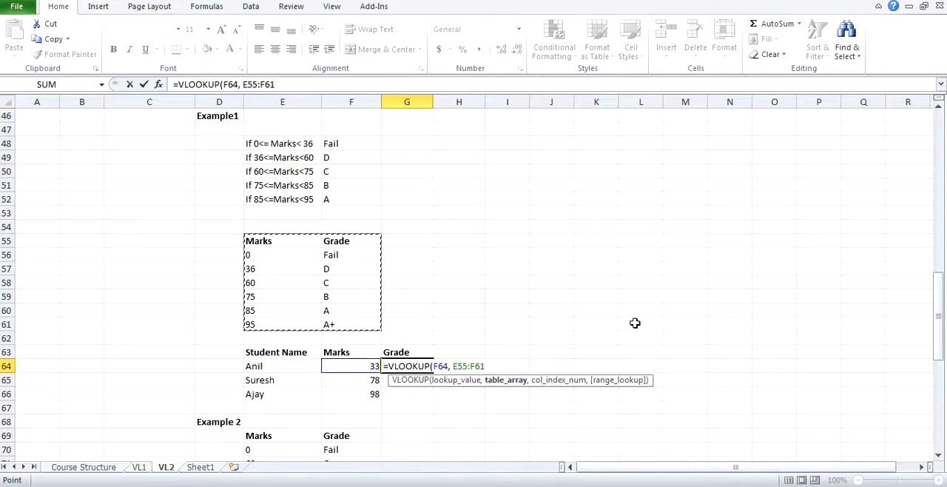
pyautogui.write(', 2,1')
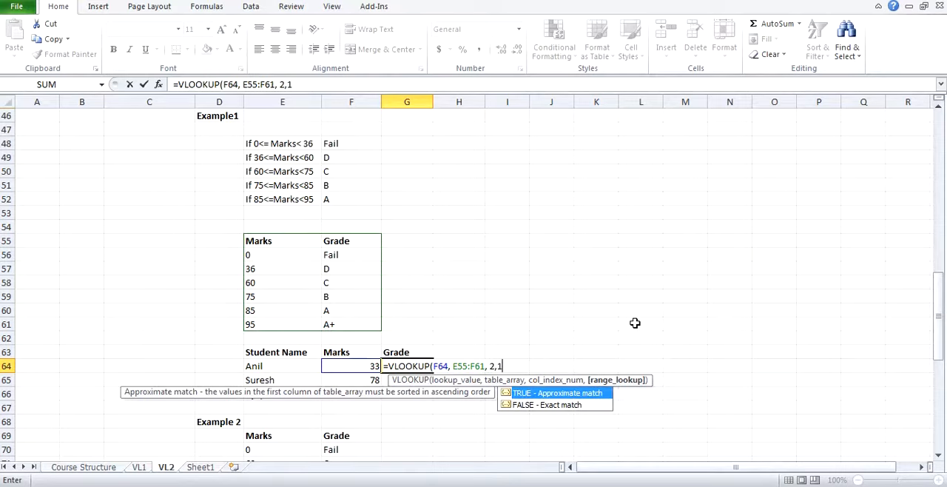
pyautogui.press('Return')
pyautogui.press('Up')
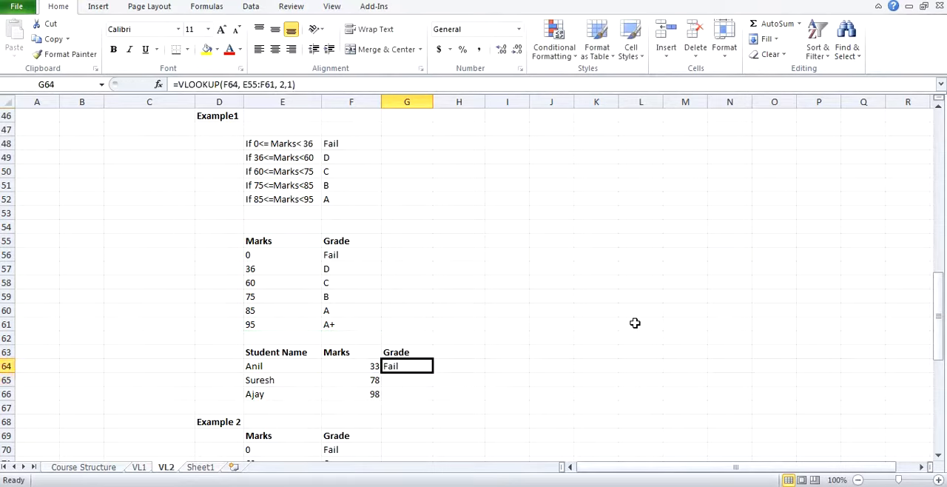
# Step: Copy the grade formula from G64 down to G65:G66 for the other two students
pyautogui.hotkey('ctrl', 'c')
pyautogui.hotkey('shift', 'Down')
pyautogui.hotkey('shift', 'Down')
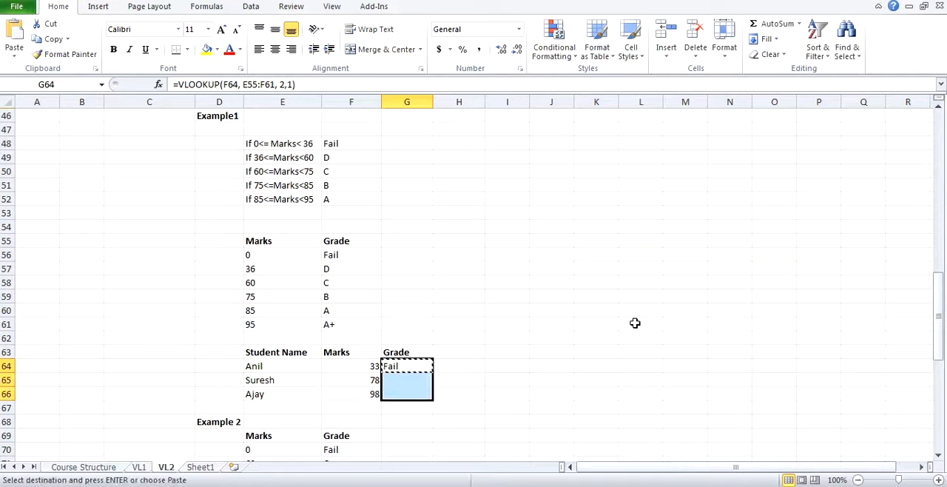
pyautogui.hotkey('ctrl', 'v')
pyautogui.press('Escape')
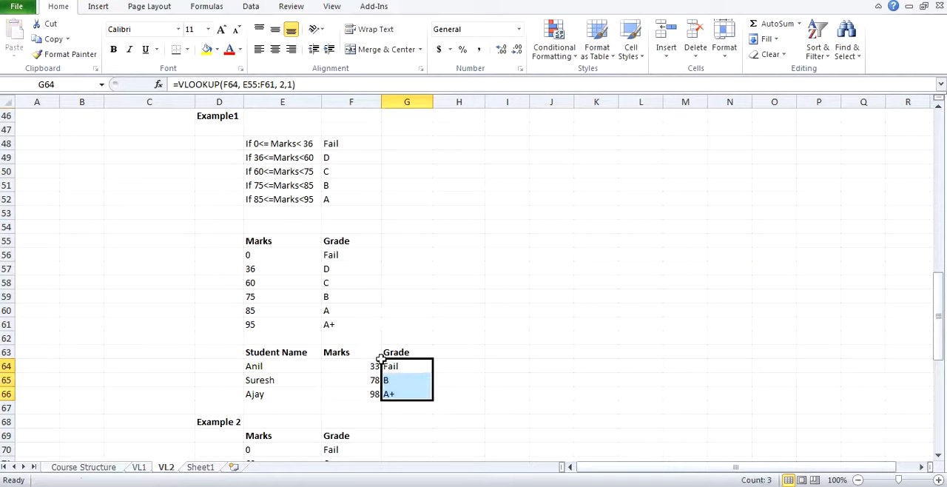
pyautogui.click(452, 351)
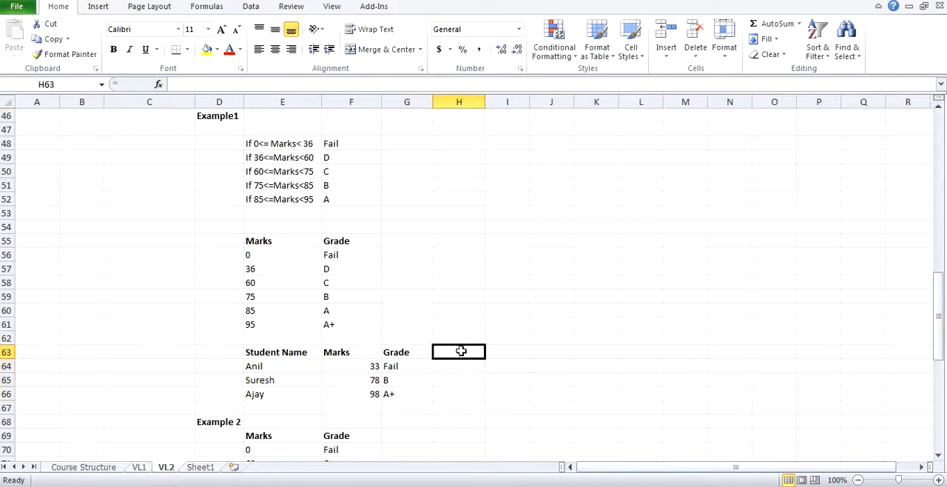
# Step: Check the first two students' grades in G64:G65 against the lookup limits in E56:E57 and the conditions in rows 48 and 51
pyautogui.click(351, 366)
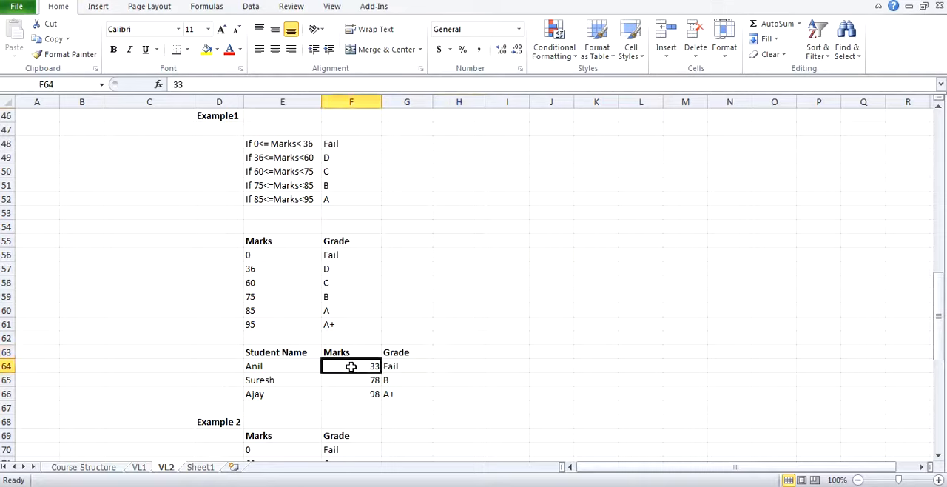
pyautogui.click(256, 257)
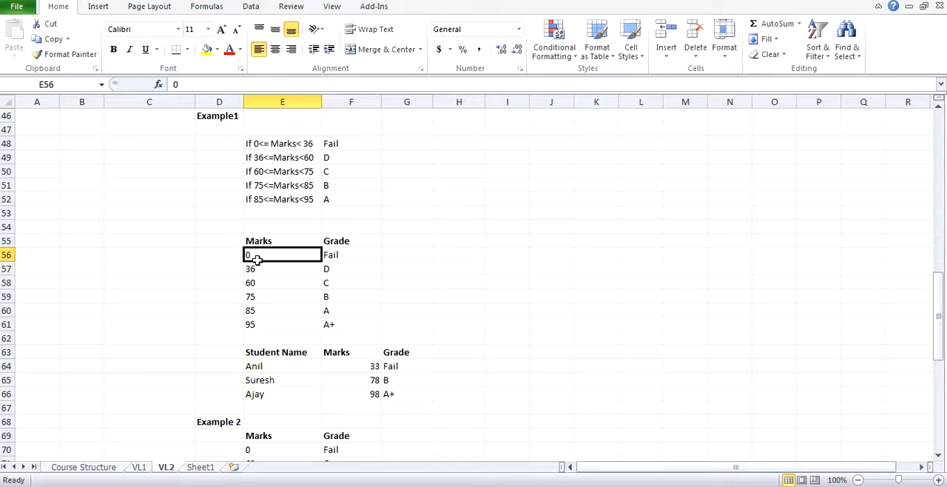
pyautogui.click(259, 270)
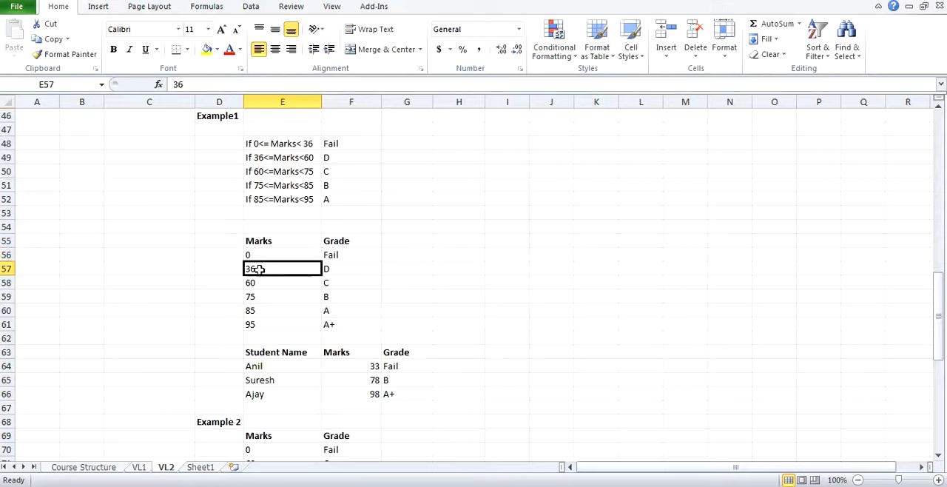
pyautogui.moveTo(285, 254); pyautogui.dragTo(355, 251)
pyautogui.click(369, 367)
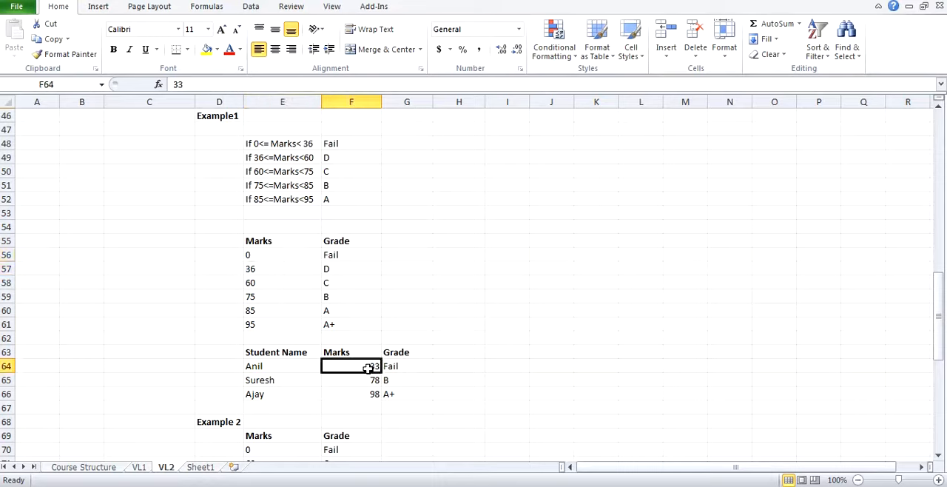
pyautogui.click(265, 144)
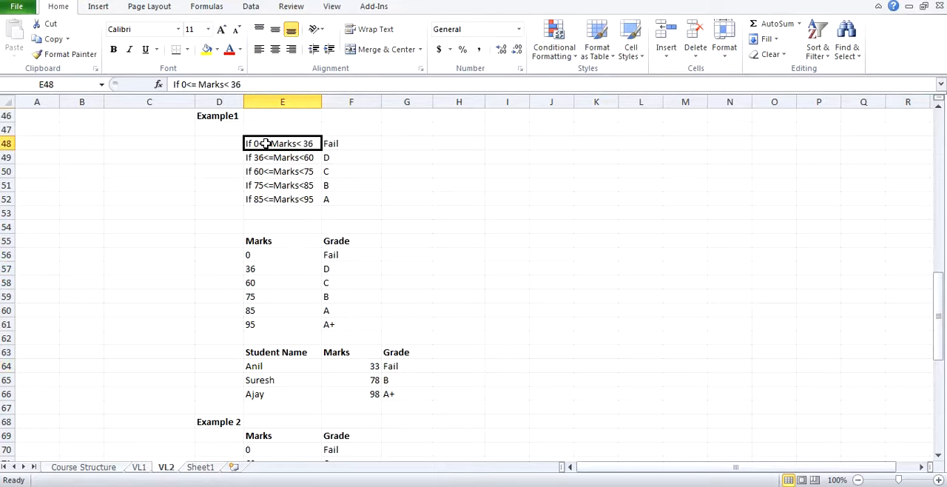
pyautogui.click(334, 146)
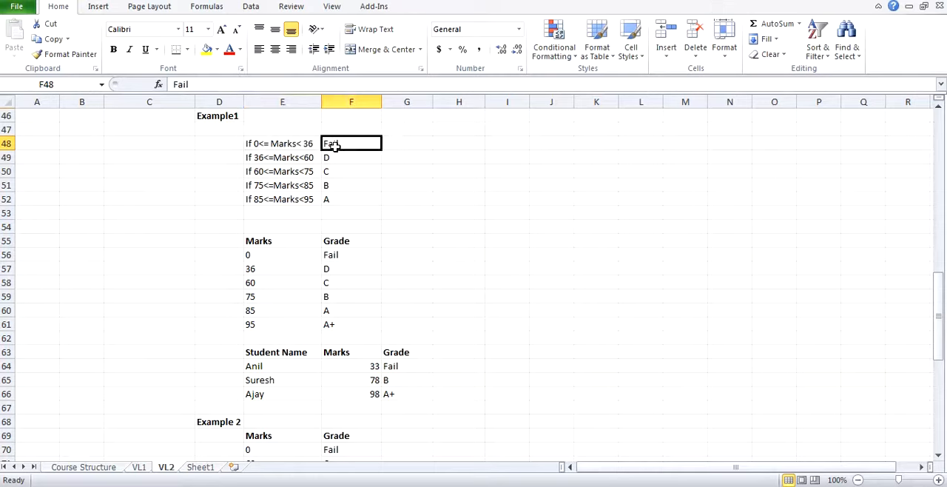
pyautogui.click(413, 368)
pyautogui.click(358, 381)
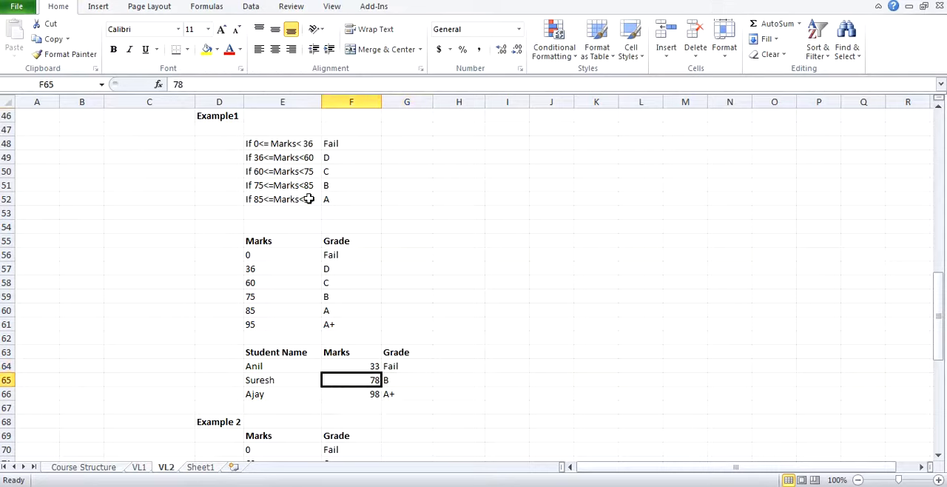
pyautogui.moveTo(288, 186); pyautogui.dragTo(328, 188)
pyautogui.click(388, 378)
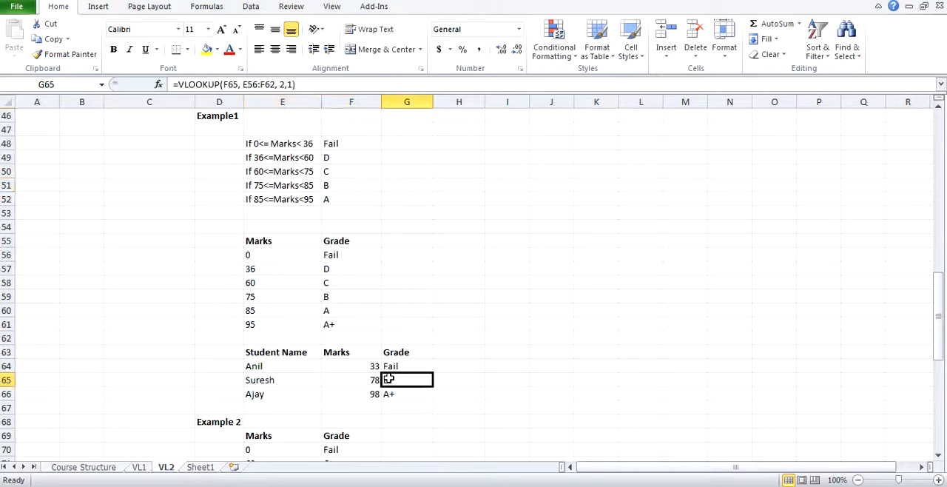
# Step: Trace the third student's mark in F66 to its grade in the lookup table and review the lower limits in E57:E61
pyautogui.click(324, 394)
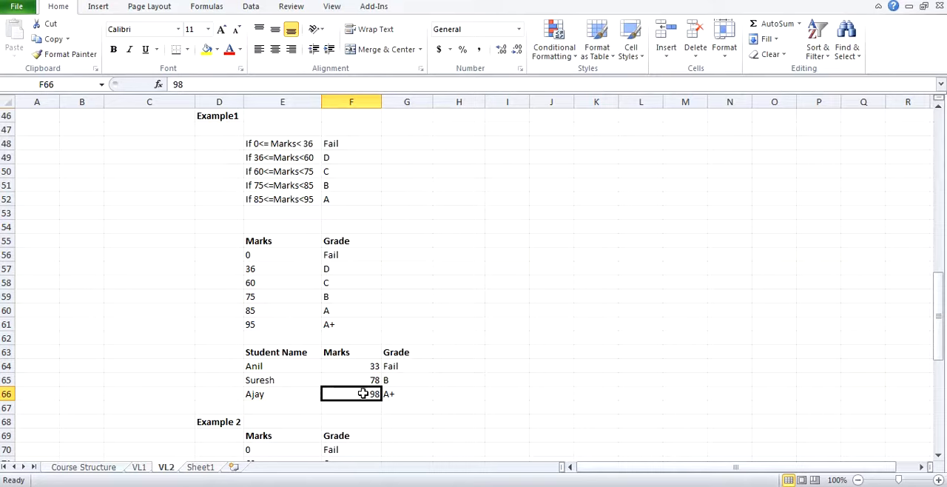
pyautogui.moveTo(265, 243); pyautogui.dragTo(330, 325)
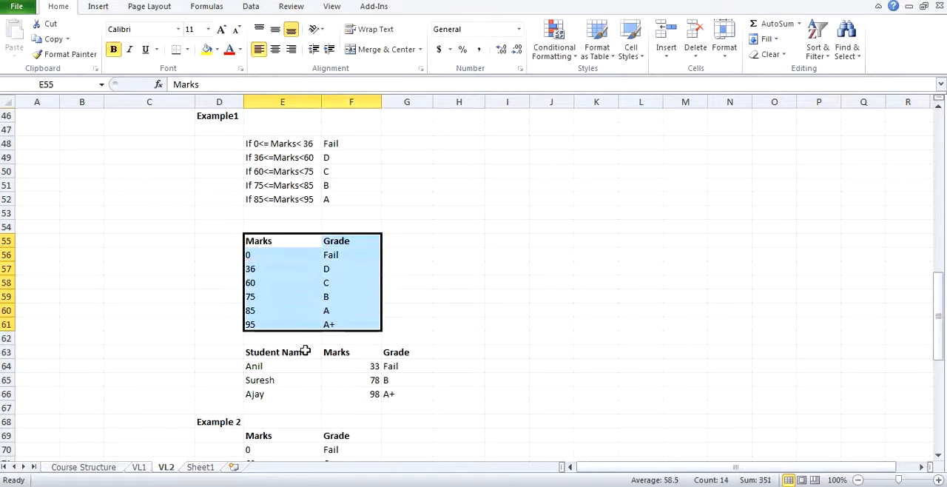
pyautogui.click(369, 394)
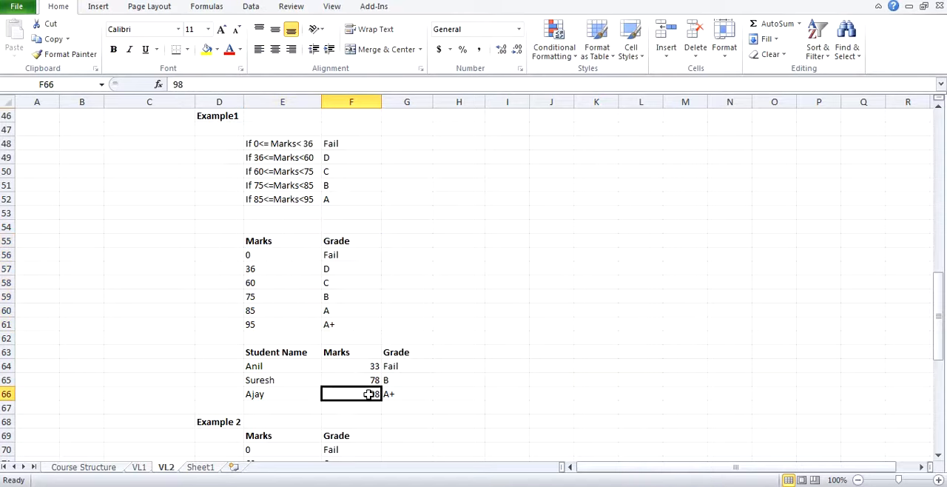
pyautogui.click(274, 323)
pyautogui.moveTo(274, 323); pyautogui.dragTo(330, 324)
pyautogui.click(331, 324)
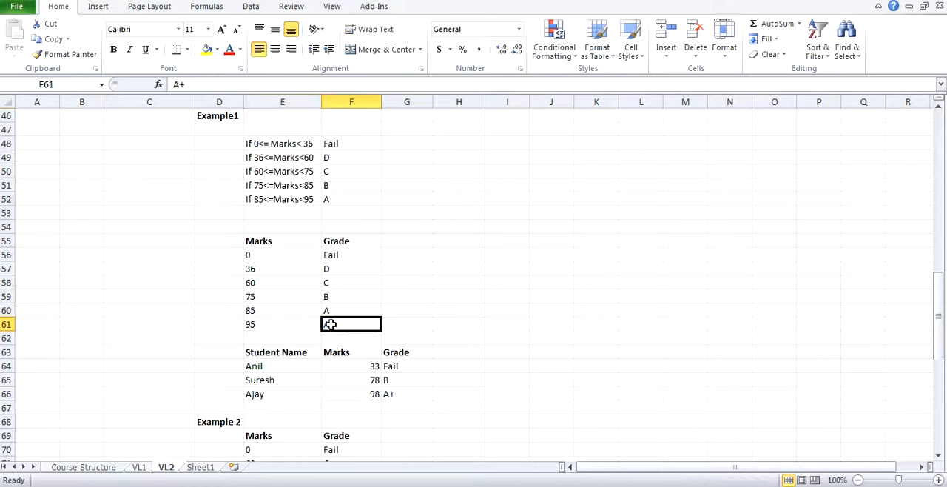
pyautogui.click(273, 272)
pyautogui.click(272, 283)
pyautogui.click(267, 300)
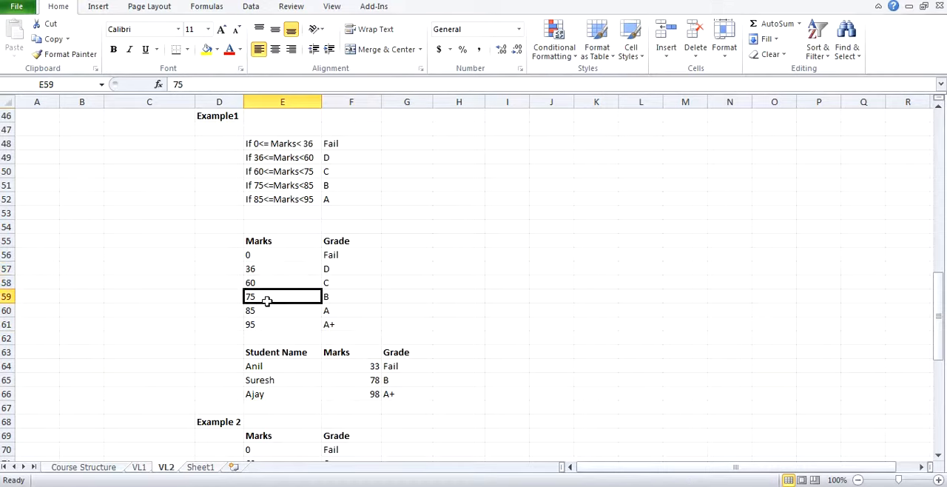
pyautogui.click(264, 309)
pyautogui.click(259, 322)
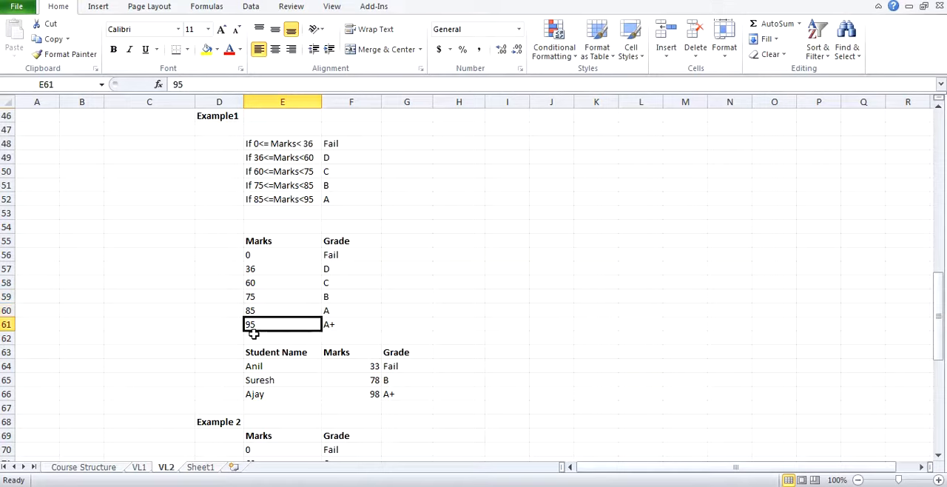
# Step: Compare the third student's mark in F66 and grade in G66 with the last lookup row, E61:F61, and the empty row below it
pyautogui.click(254, 335)
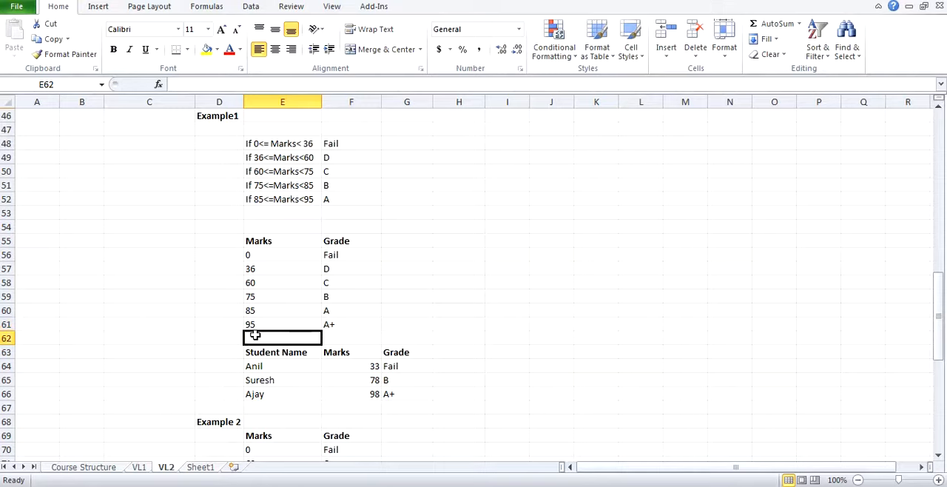
pyautogui.moveTo(255, 326); pyautogui.dragTo(333, 324)
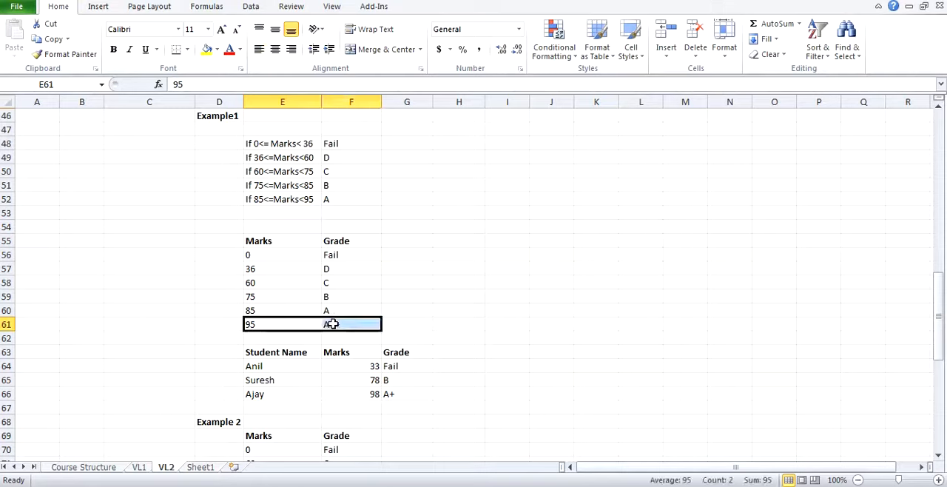
pyautogui.click(370, 380)
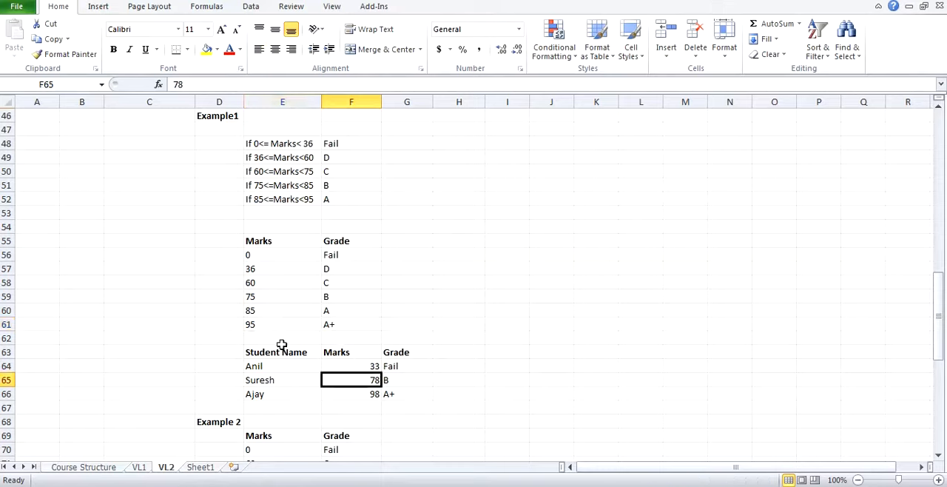
pyautogui.click(257, 337)
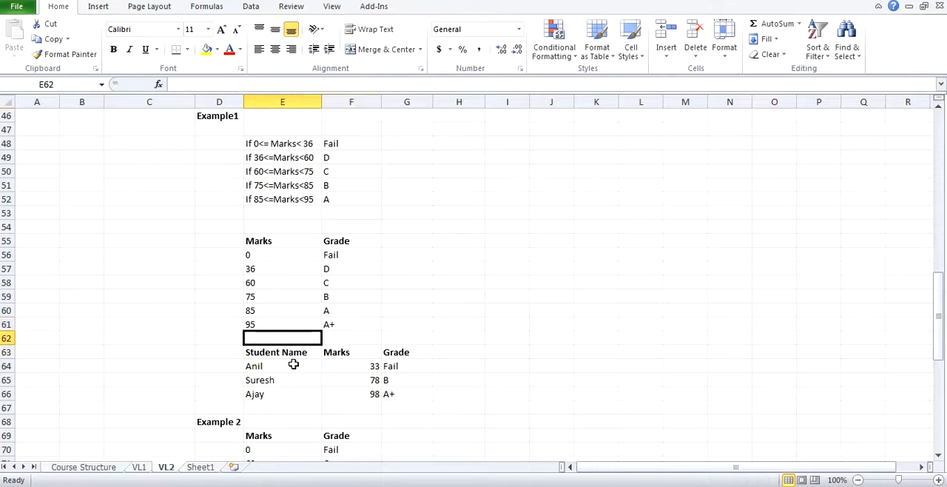
pyautogui.click(352, 394)
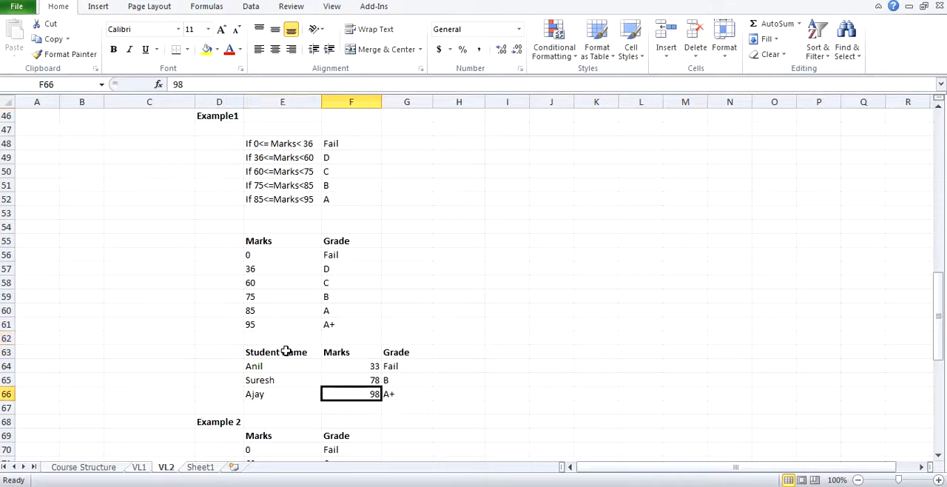
pyautogui.moveTo(252, 326); pyautogui.dragTo(328, 326)
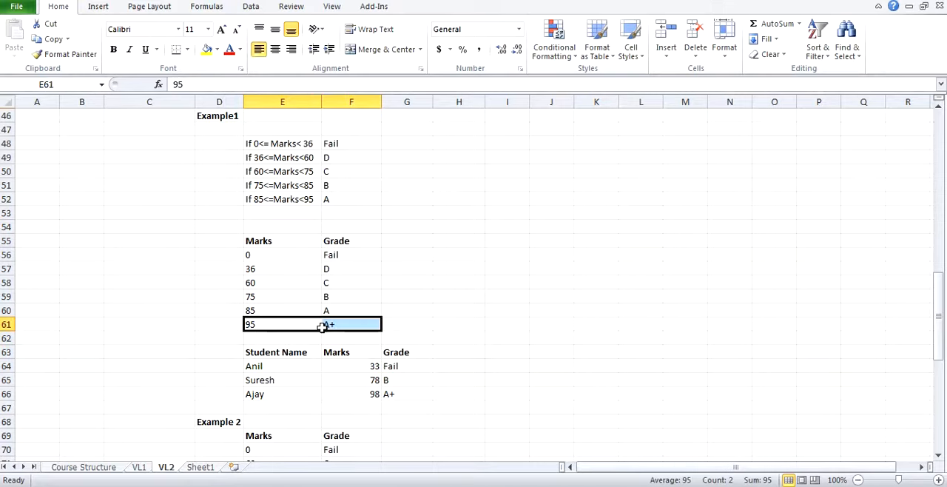
pyautogui.click(306, 325)
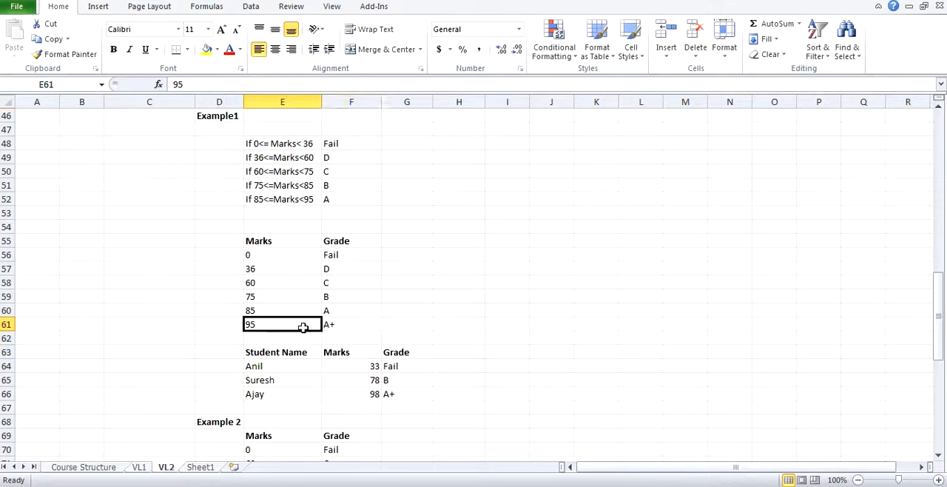
pyautogui.click(273, 337)
pyautogui.click(338, 338)
pyautogui.click(298, 336)
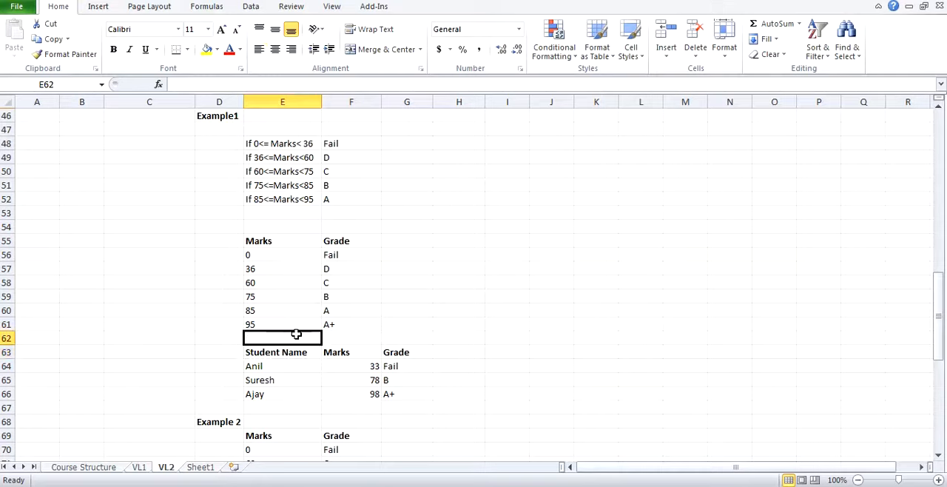
pyautogui.click(328, 336)
pyautogui.click(395, 392)
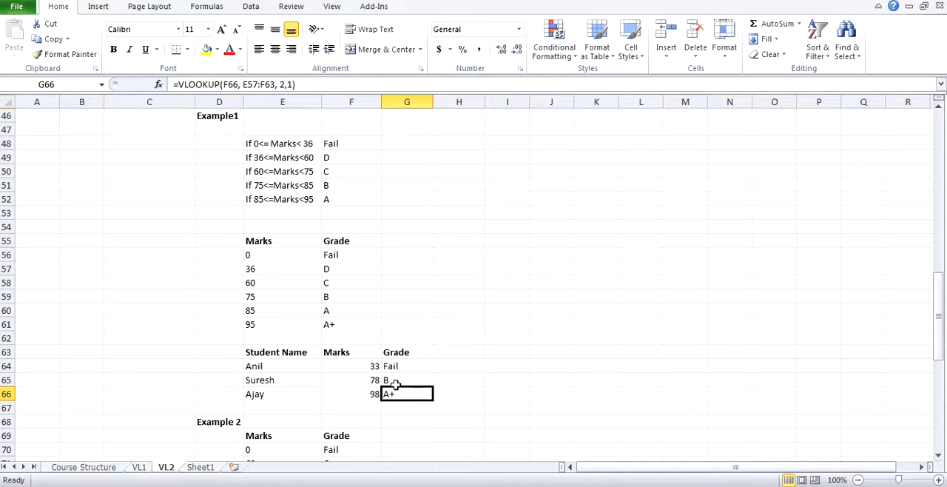
pyautogui.scroll(-1, 396, 382)
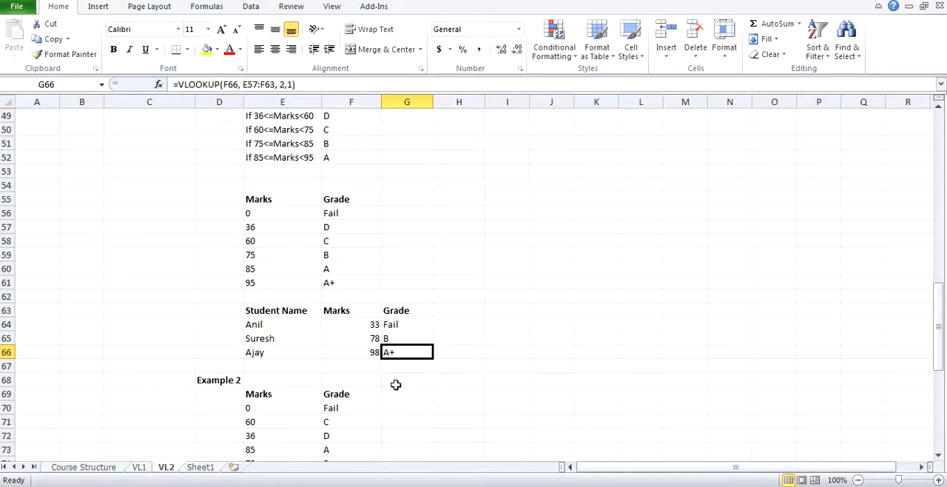
pyautogui.scroll(1, 396, 385)
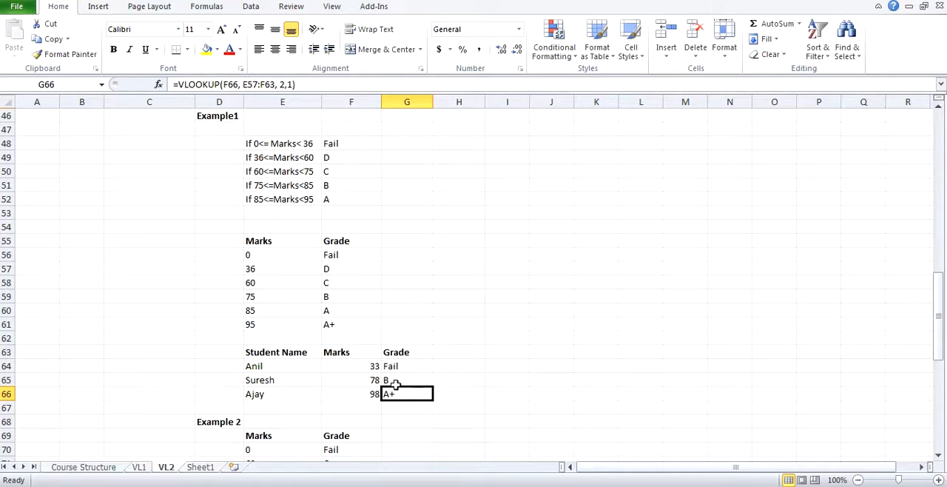
# Step: Review the Example1 grading conditions in E48:F52 alongside the Marks and Grade lookup table
pyautogui.click(258, 348)
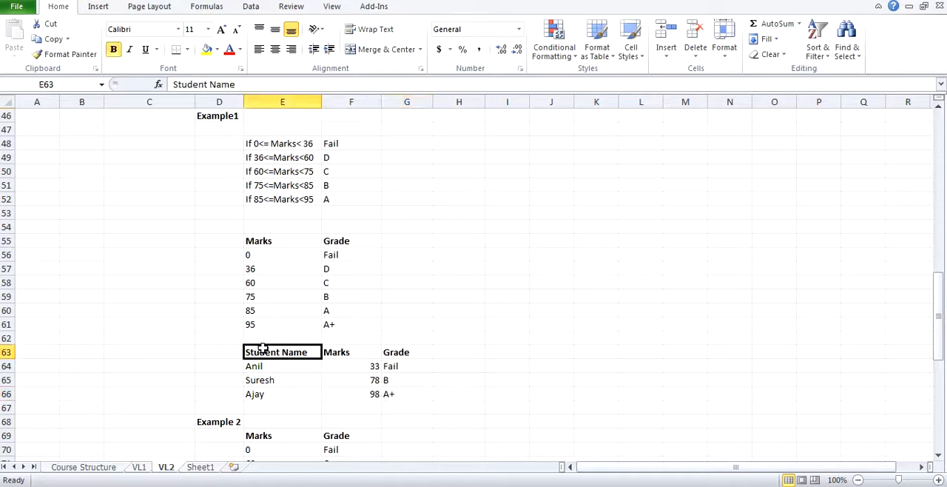
pyautogui.click(277, 241)
pyautogui.moveTo(275, 142); pyautogui.dragTo(334, 204)
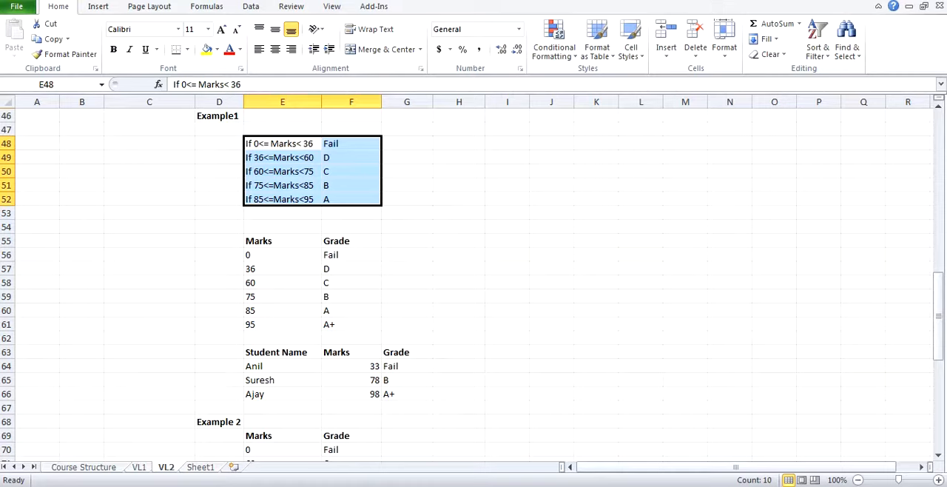
pyautogui.click(351, 255)
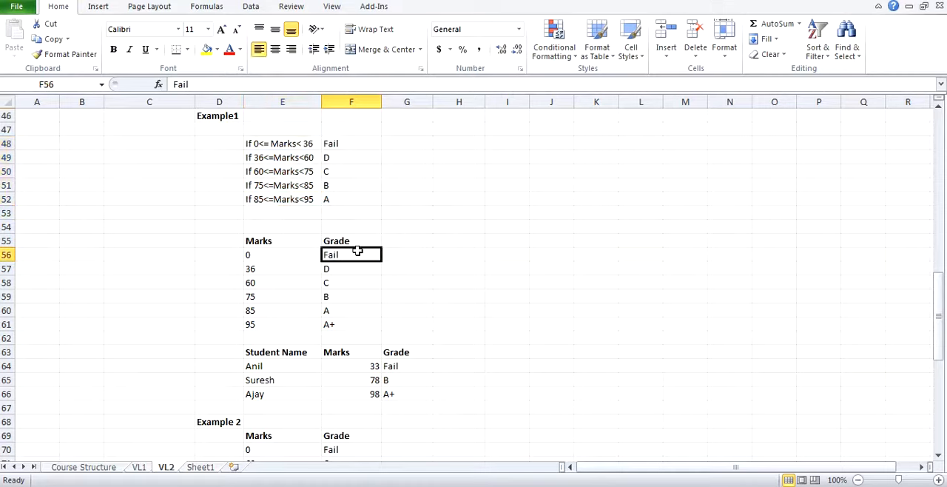
# Step: Examine the order of the Marks values in E70:E75 of the Example 2 lookup table
pyautogui.scroll(1, 358, 251)
pyautogui.scroll(-5, 357, 251)
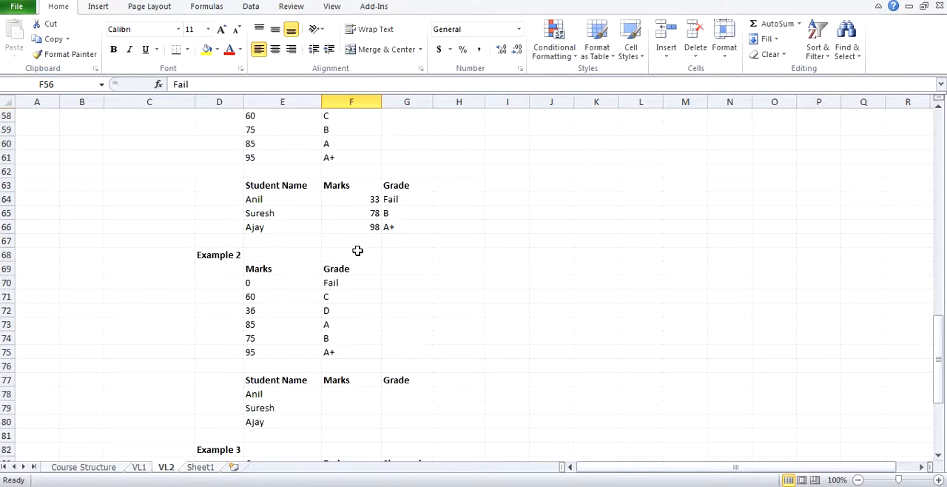
pyautogui.scroll(3, 358, 251)
pyautogui.scroll(-3, 357, 251)
pyautogui.click(259, 285)
pyautogui.moveTo(259, 285); pyautogui.dragTo(264, 350)
pyautogui.click(251, 336)
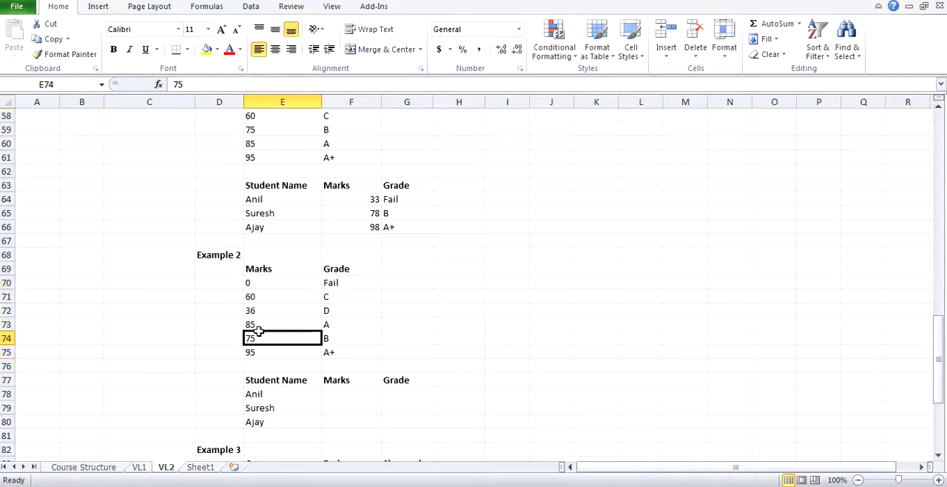
pyautogui.moveTo(259, 285); pyautogui.dragTo(275, 352)
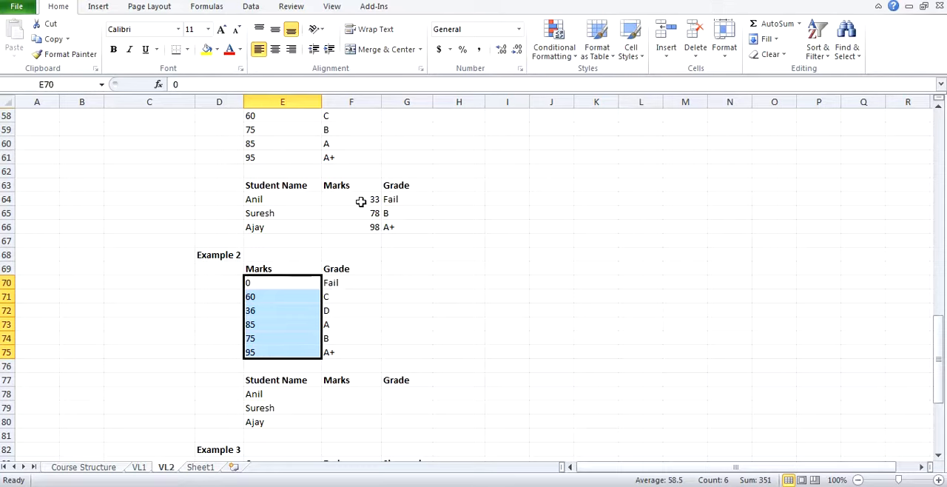
# Step: Copy the three students' marks from F64:F66 into F78:F80 of Example 2
pyautogui.moveTo(361, 200); pyautogui.dragTo(367, 225)
pyautogui.hotkey('ctrl', 'c')
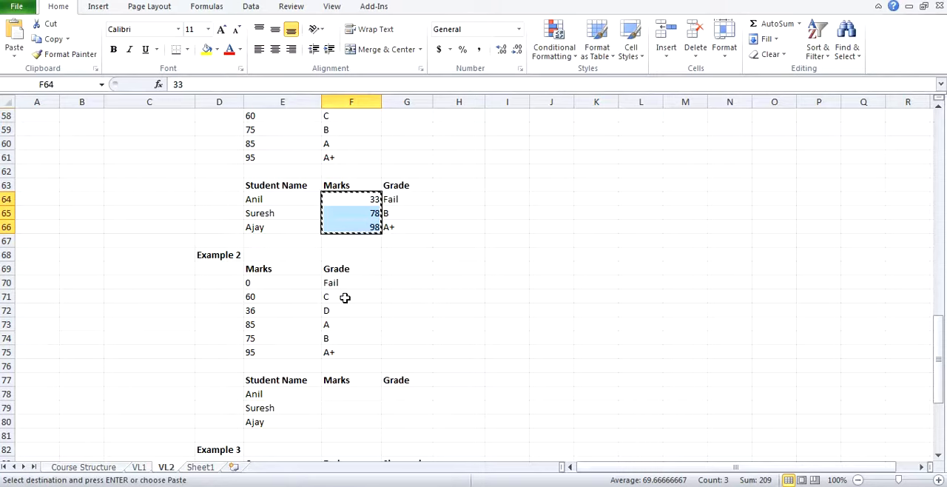
pyautogui.click(336, 392)
pyautogui.hotkey('ctrl', 'v')
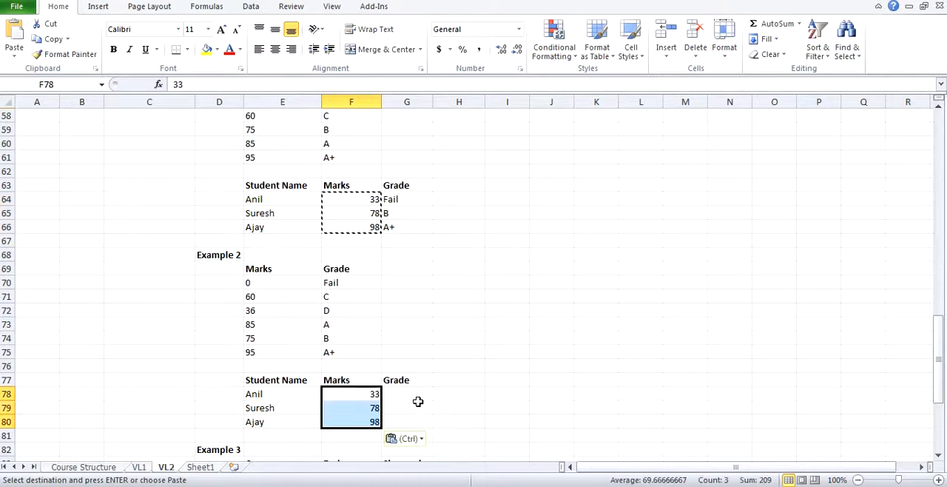
# Step: Enter the approximate-match formula =VLOOKUP(F78, E69:F75,2,1) in G78 for the first student's grade in Example 2
pyautogui.click(416, 380)
pyautogui.click(406, 393)
pyautogui.write('=vlo')
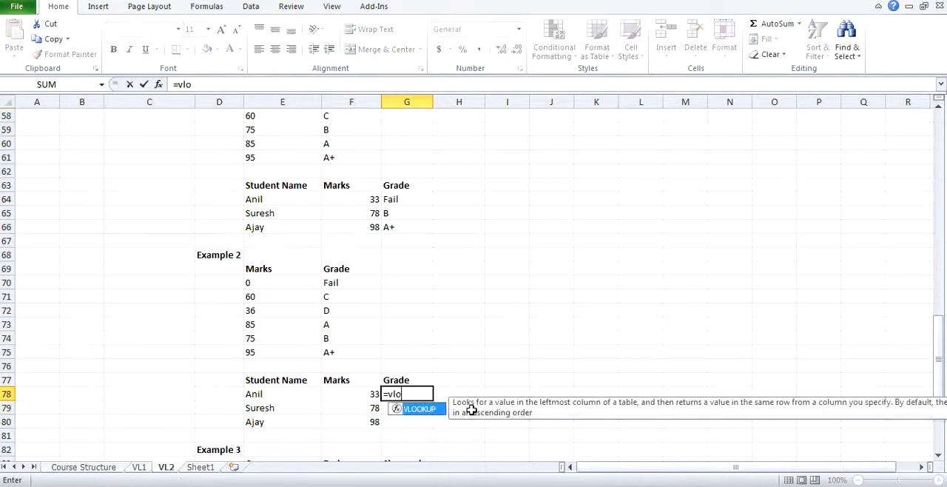
pyautogui.press('Tab')
pyautogui.press('Left')
pyautogui.write(',')
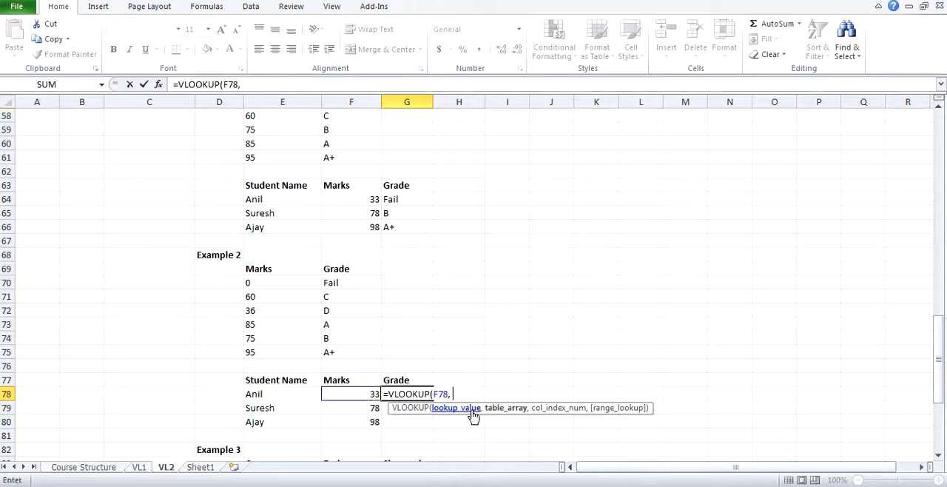
pyautogui.moveTo(254, 270); pyautogui.dragTo(363, 355)
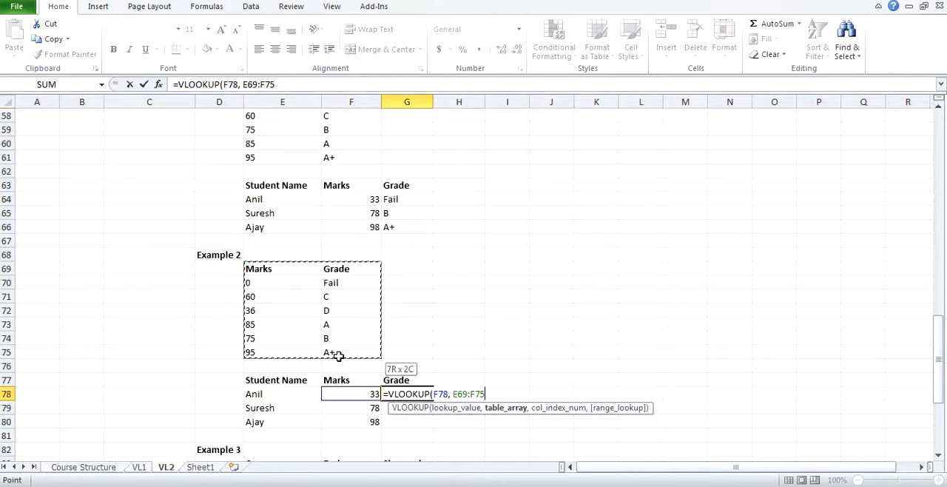
pyautogui.write(',2,')
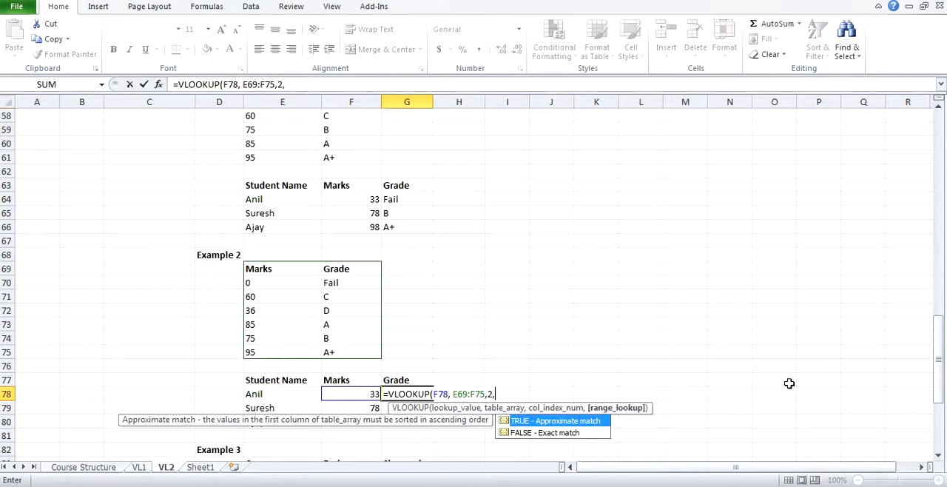
pyautogui.write('1)')
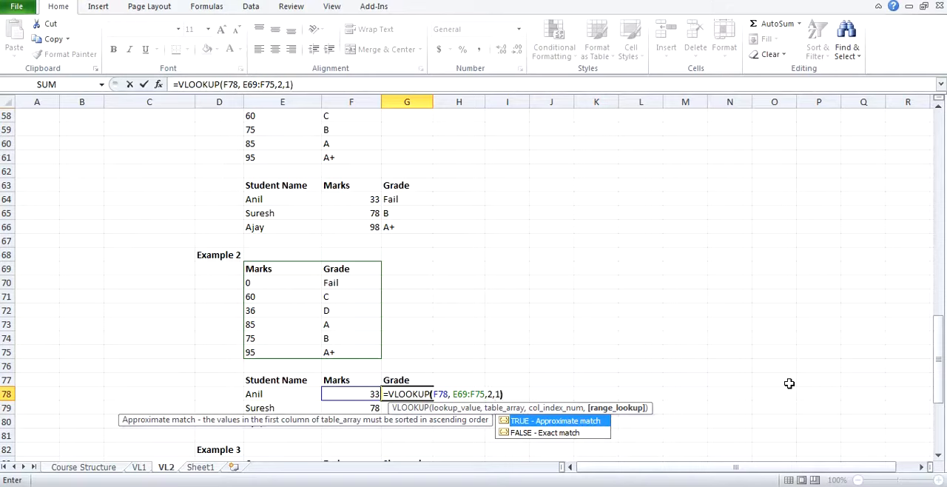
pyautogui.press('Return')
# Step: Copy the Example 2 grade formula from G78 down to G79:G80
pyautogui.press('Up')
pyautogui.hotkey('ctrl', 'c')
pyautogui.hotkey('shift', 'Down')
pyautogui.hotkey('shift', 'Down')
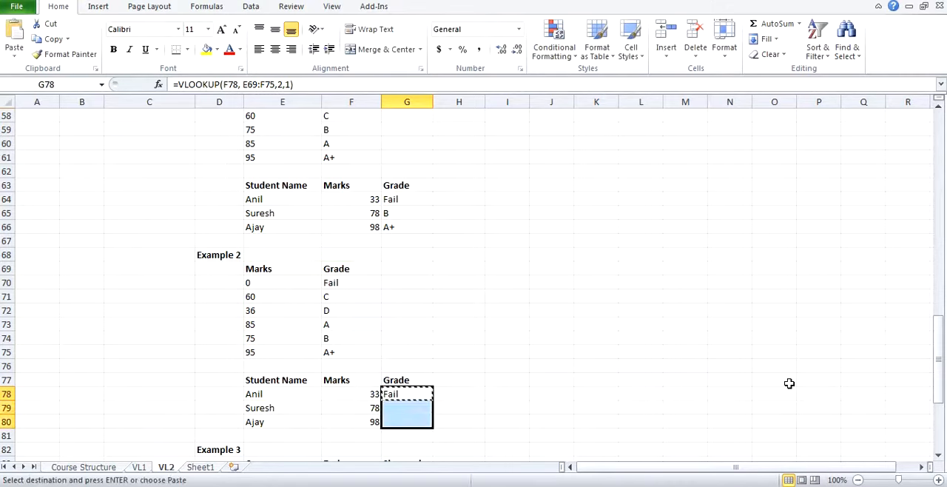
pyautogui.hotkey('ctrl', 'v')
pyautogui.press('Escape')
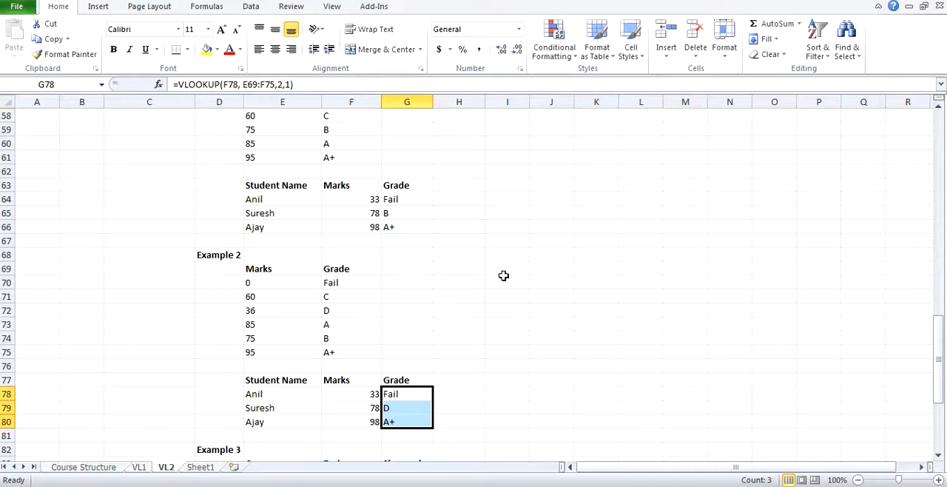
# Step: Check the first two students' Example 2 grades in G78:G79 against the Example1 grading conditions, including row 51
pyautogui.scroll(1, 503, 275)
pyautogui.scroll(-1, 503, 275)
pyautogui.scroll(4, 503, 275)
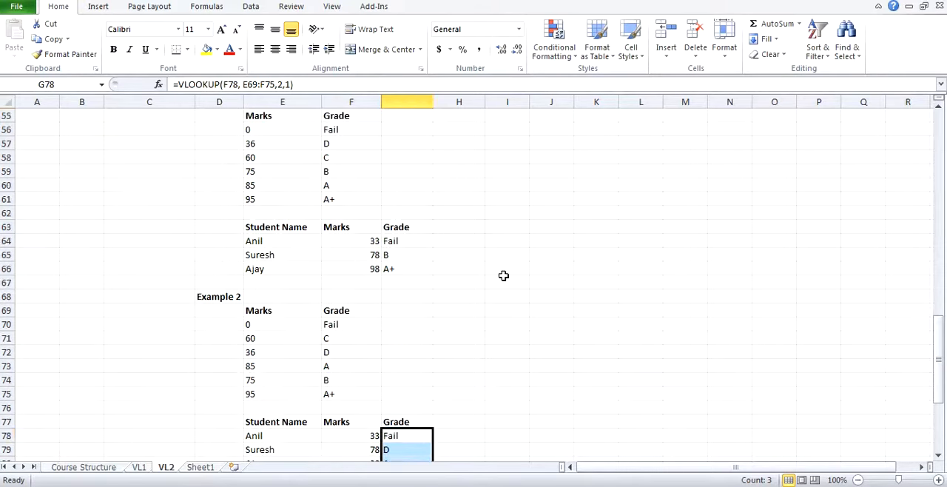
pyautogui.scroll(-5, 305, 185)
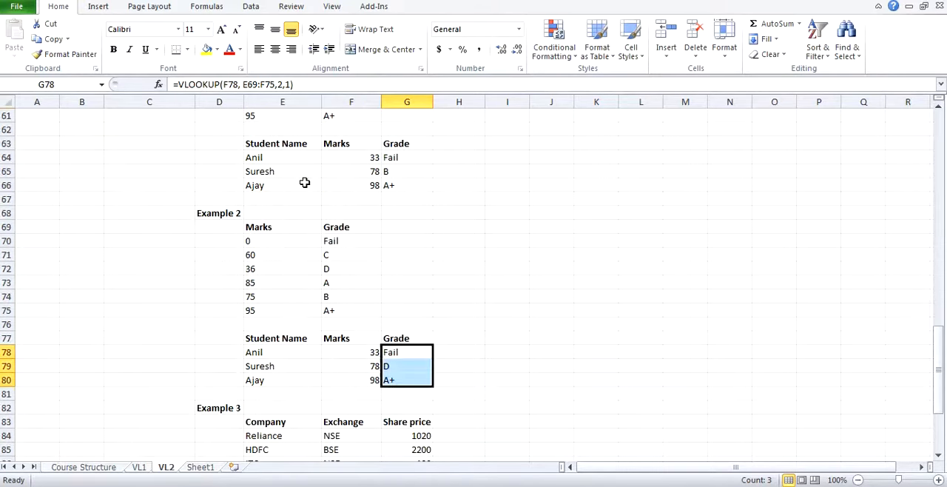
pyautogui.scroll(6, 329, 344)
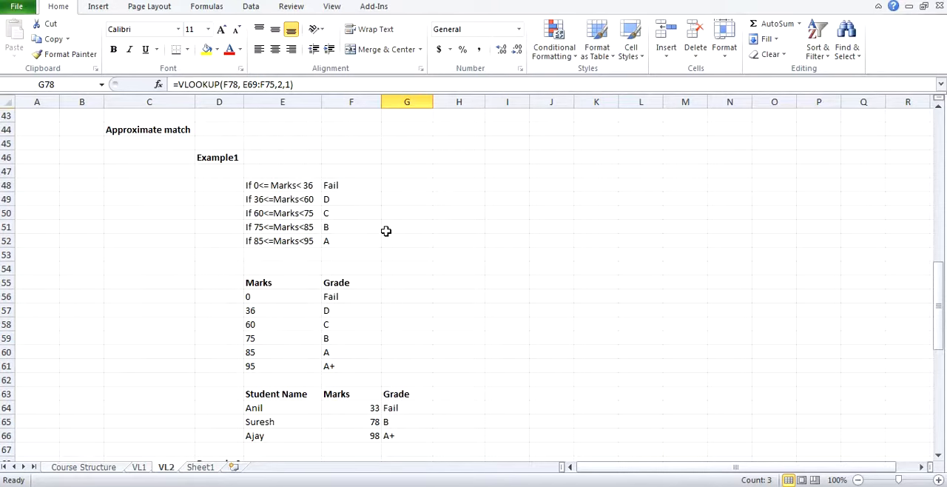
pyautogui.scroll(-5, 387, 230)
pyautogui.click(413, 393)
pyautogui.scroll(4, 417, 387)
pyautogui.scroll(-3, 417, 388)
pyautogui.scroll(3, 306, 230)
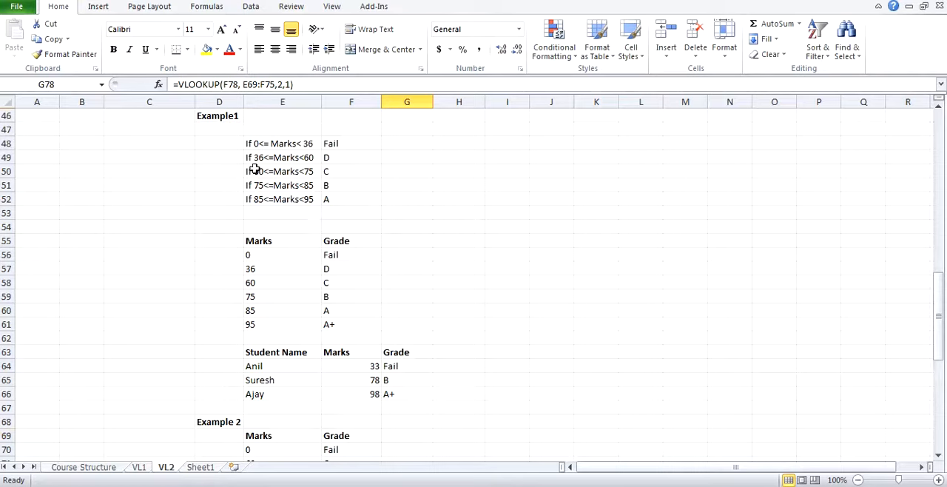
pyautogui.click(295, 183)
pyautogui.click(352, 185)
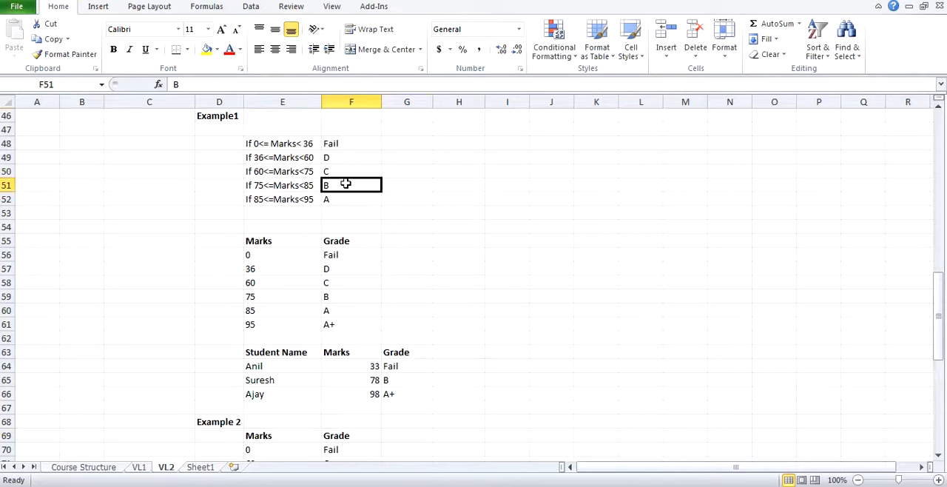
pyautogui.scroll(-4, 368, 317)
pyautogui.click(390, 409)
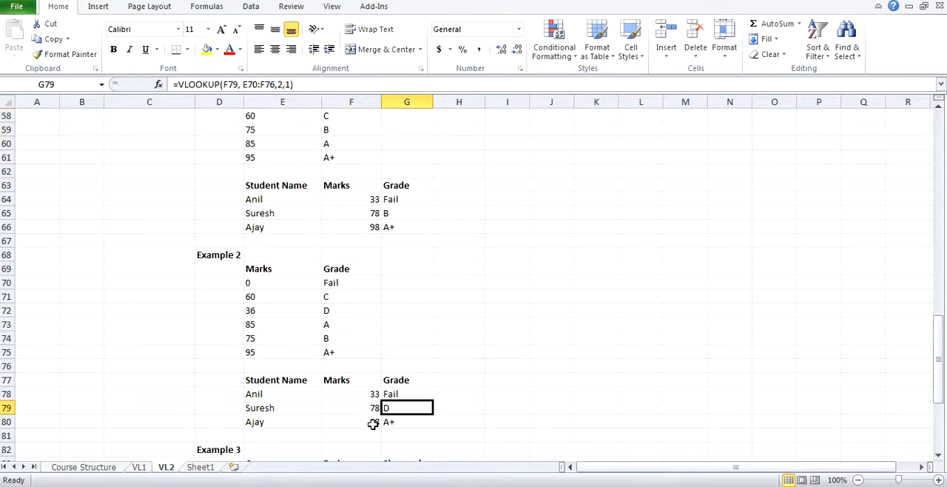
# Step: Check the third student's mark in F80 and grade in G80 against the Example1 grading conditions
pyautogui.click(372, 421)
pyautogui.scroll(4, 377, 410)
pyautogui.click(298, 199)
pyautogui.click(326, 197)
pyautogui.scroll(-5, 387, 286)
pyautogui.click(402, 381)
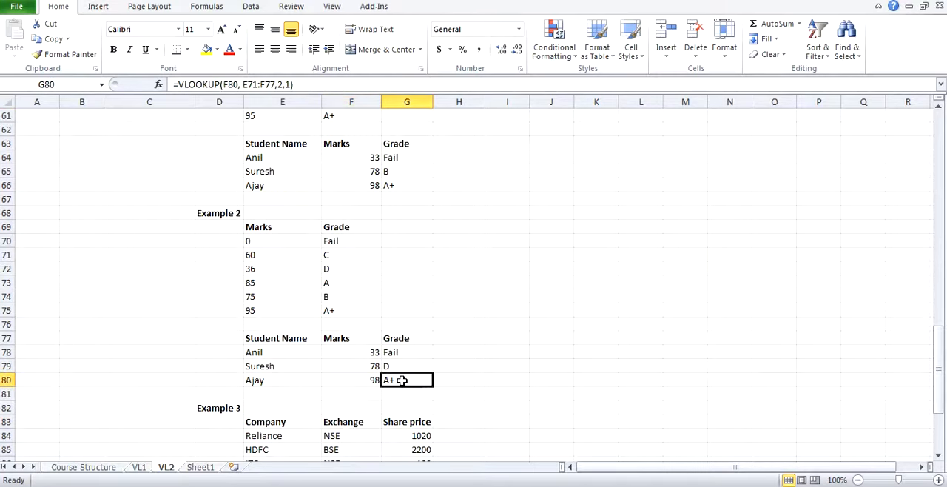
pyautogui.click(372, 380)
pyautogui.scroll(2, 375, 375)
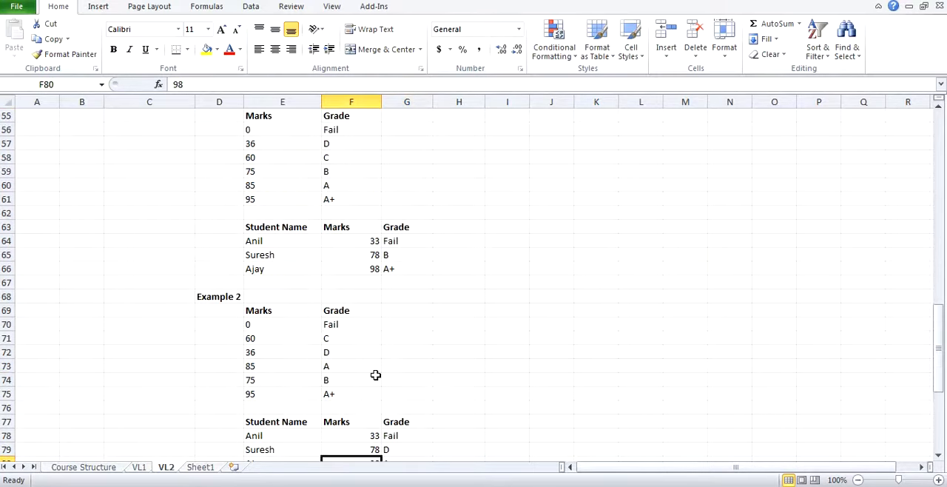
pyautogui.scroll(-1, 376, 375)
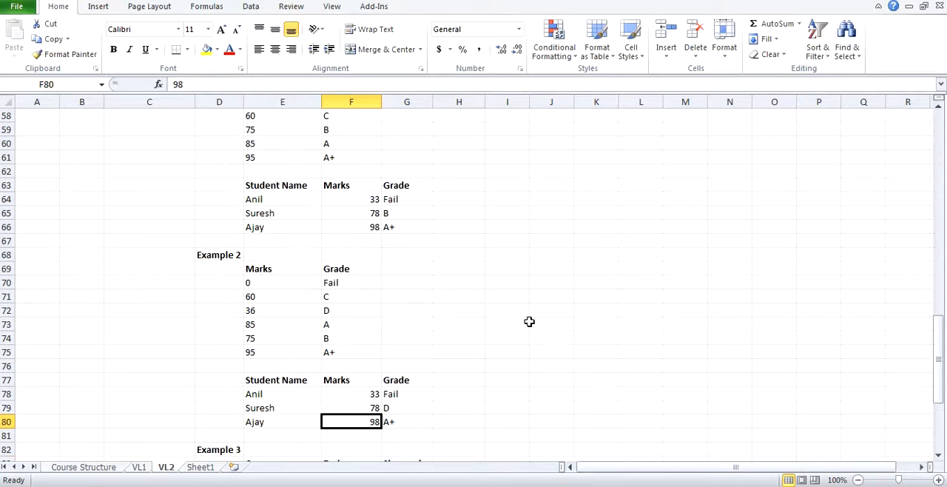
# Step: Set the third student's Example 2 mark in F80 to 66 and compare the grade in G80 with the Example1 condition in row 50
pyautogui.press('F2')
pyautogui.press('Return')
pyautogui.scroll(1, 529, 321)
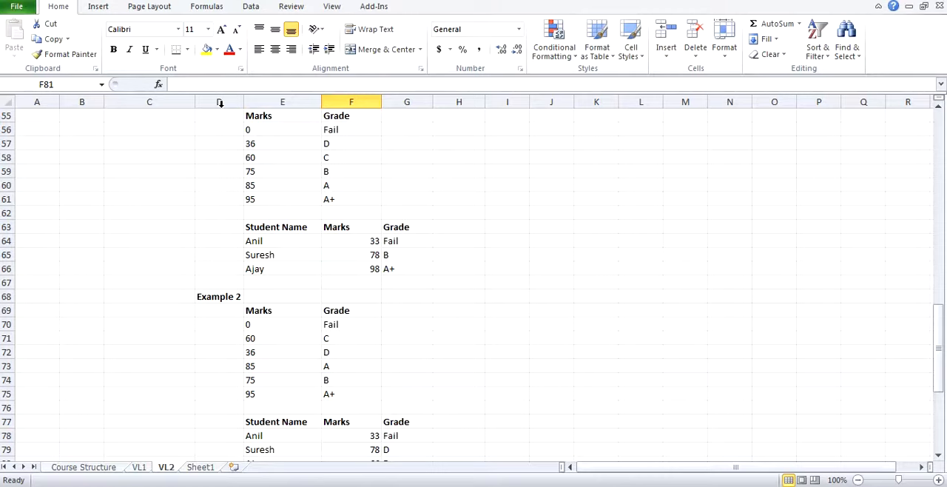
pyautogui.scroll(3, 179, 123)
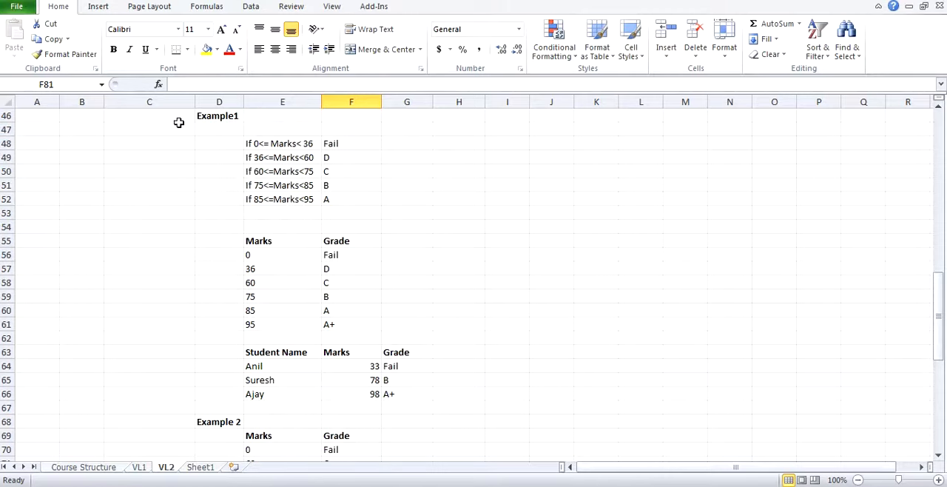
pyautogui.click(273, 171)
pyautogui.click(330, 169)
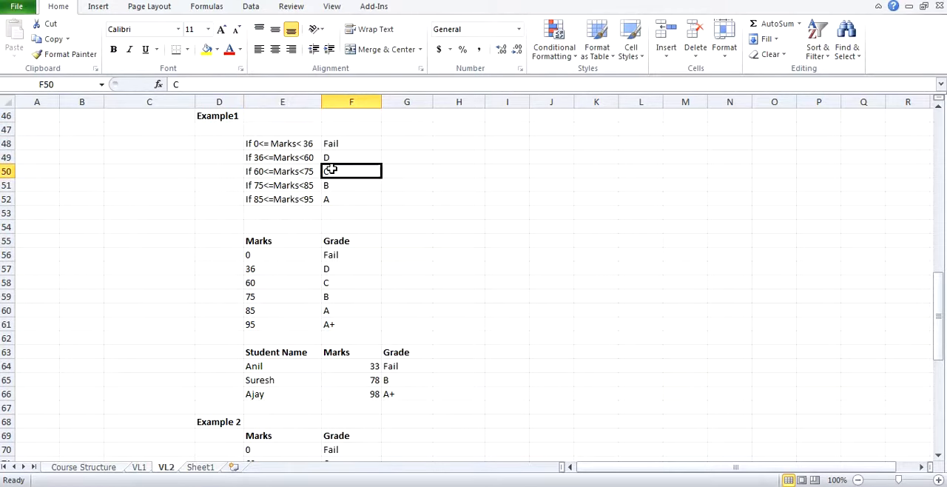
pyautogui.scroll(-6, 344, 249)
pyautogui.click(401, 332)
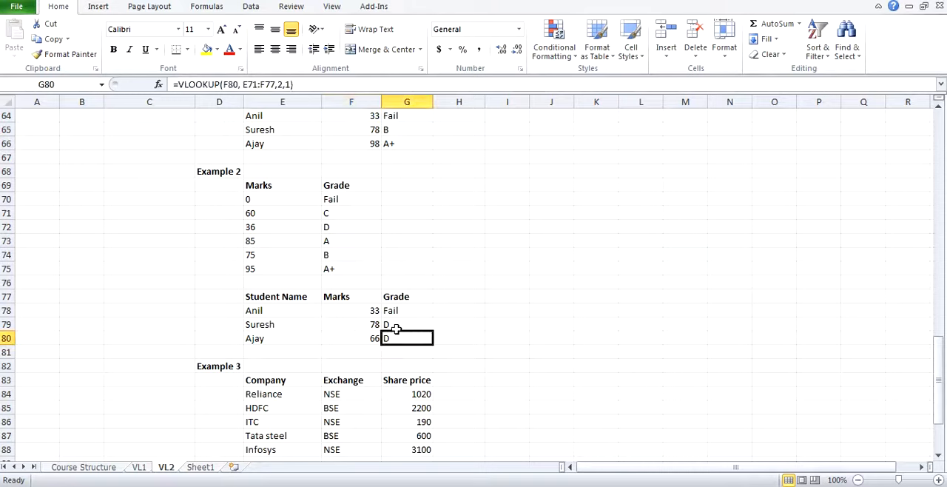
# Step: Examine the order of the Example 2 lookup marks in E70:E75 against the student marks in column F
pyautogui.click(355, 310)
pyautogui.moveTo(260, 204); pyautogui.dragTo(272, 264)
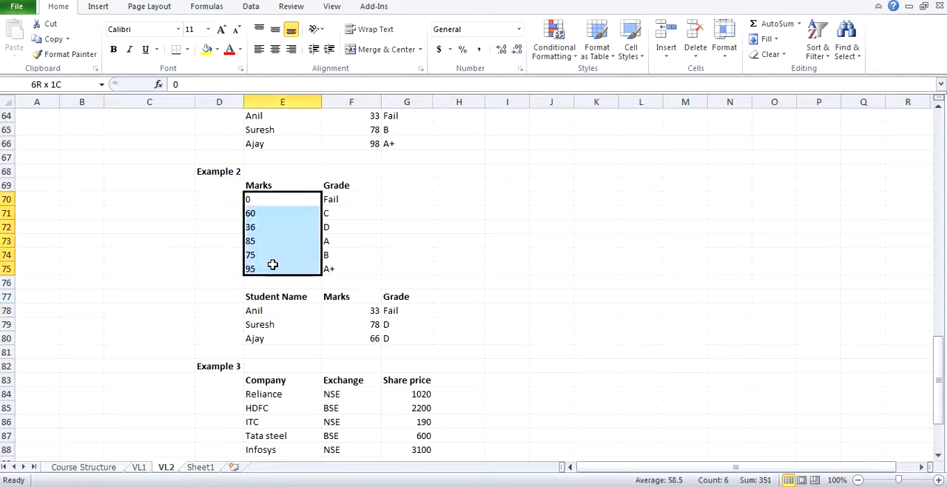
pyautogui.moveTo(272, 264); pyautogui.dragTo(272, 265)
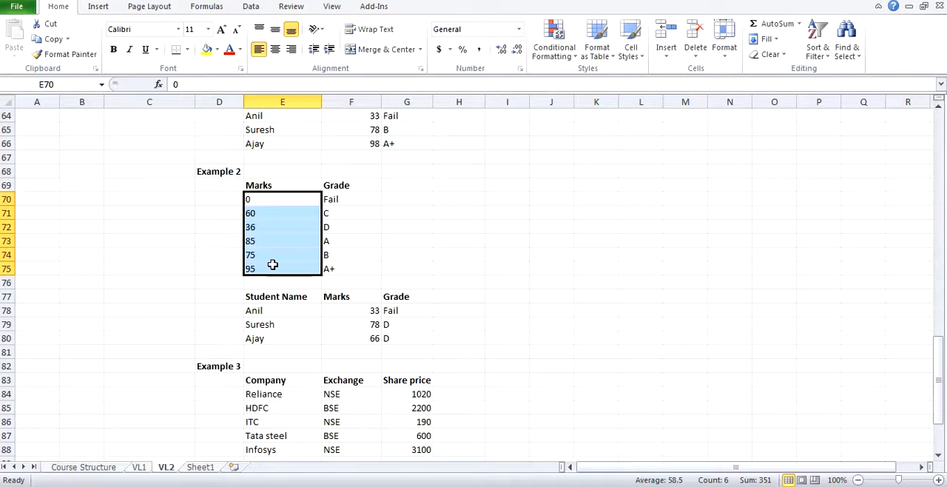
pyautogui.moveTo(373, 293); pyautogui.dragTo(377, 317)
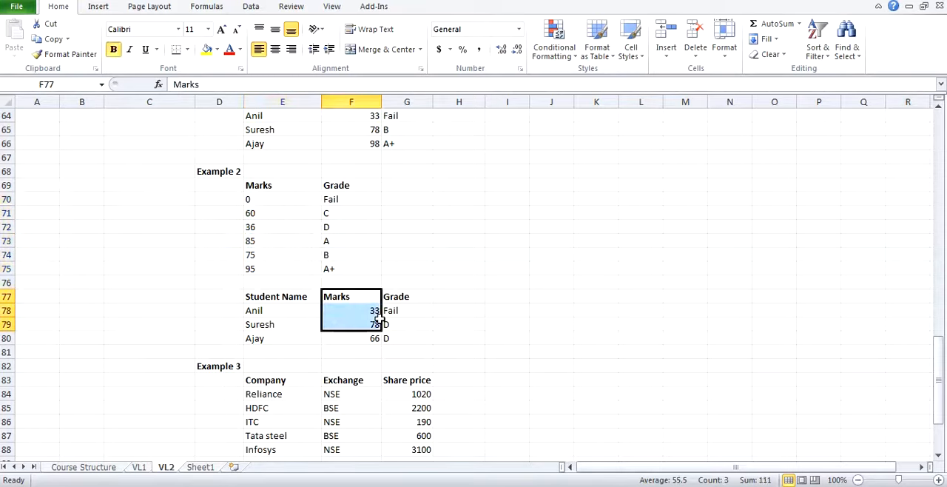
# Step: Compare the order of the Example 3 company names in E84:E88 with the Example 2 lookup marks
pyautogui.scroll(-3, 391, 311)
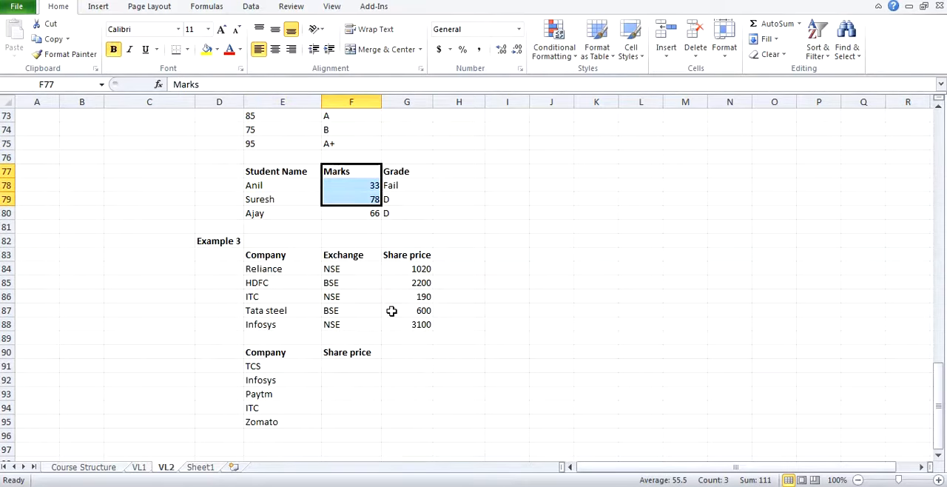
pyautogui.click(265, 269)
pyautogui.moveTo(265, 269); pyautogui.dragTo(276, 323)
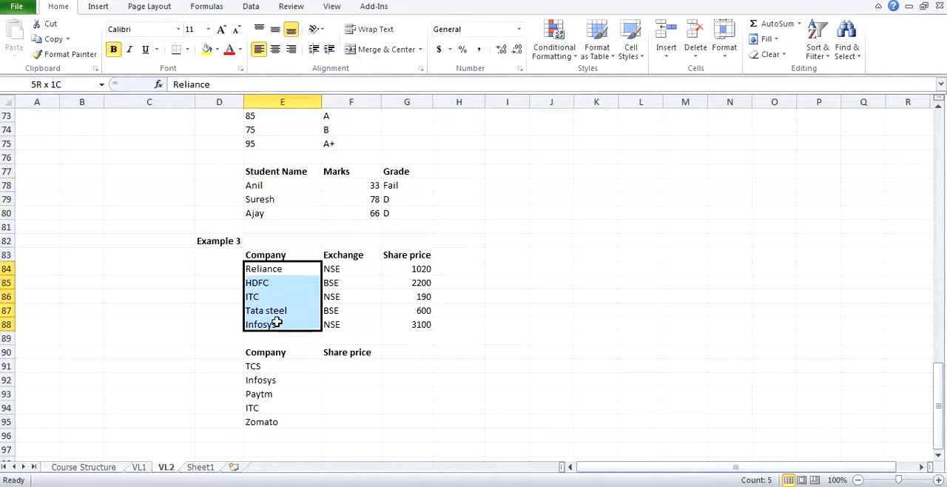
pyautogui.scroll(2, 284, 239)
pyautogui.click(275, 198)
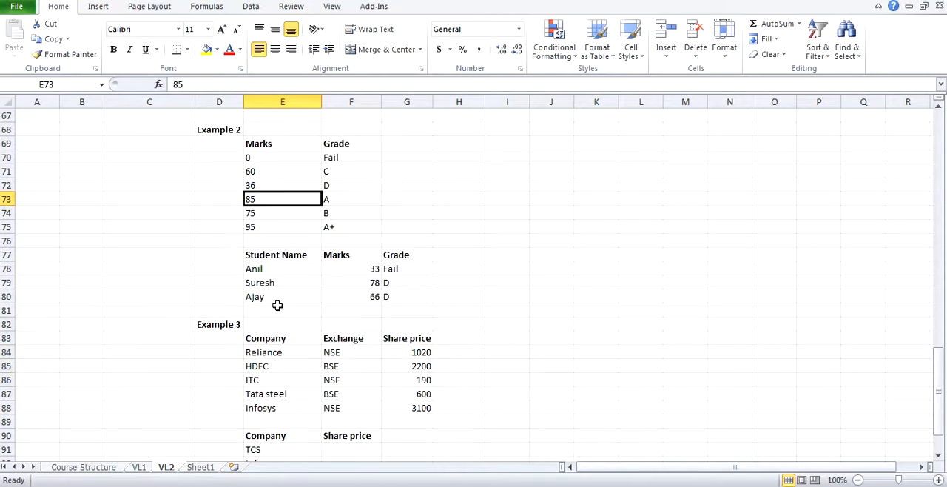
pyautogui.scroll(-2, 277, 306)
pyautogui.moveTo(274, 271); pyautogui.dragTo(276, 320)
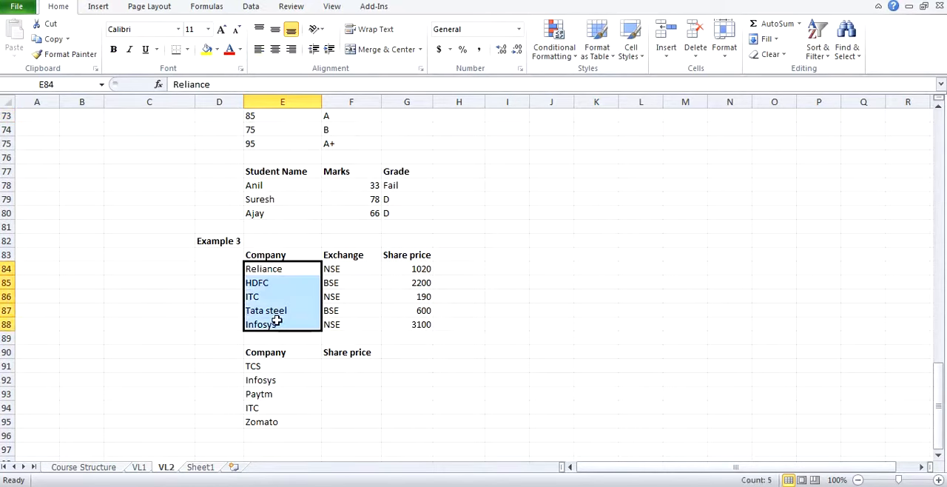
pyautogui.scroll(-1, 276, 320)
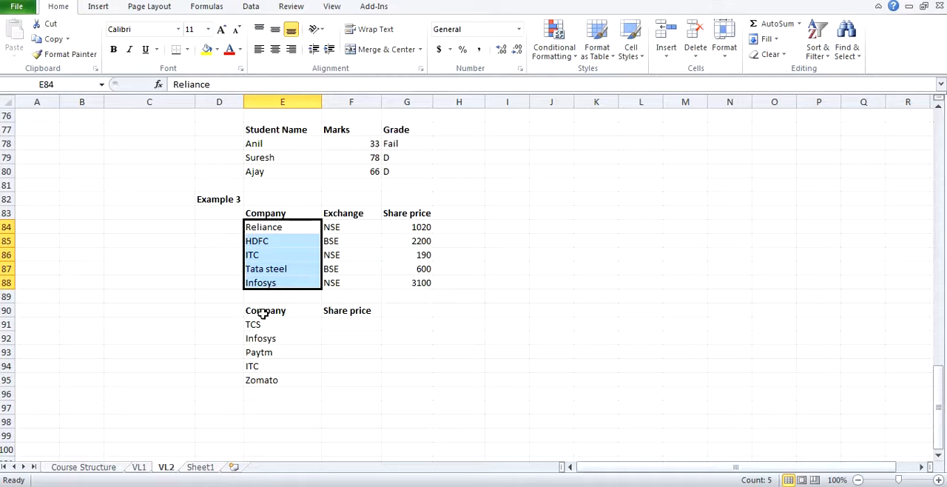
# Step: Enter the approximate-match formula =VLOOKUP(E91, E83:G88, 3,1) in F91 for the TCS share price in Example 3
pyautogui.click(346, 324)
pyautogui.write('=VLOOKUP(')
pyautogui.write(',')
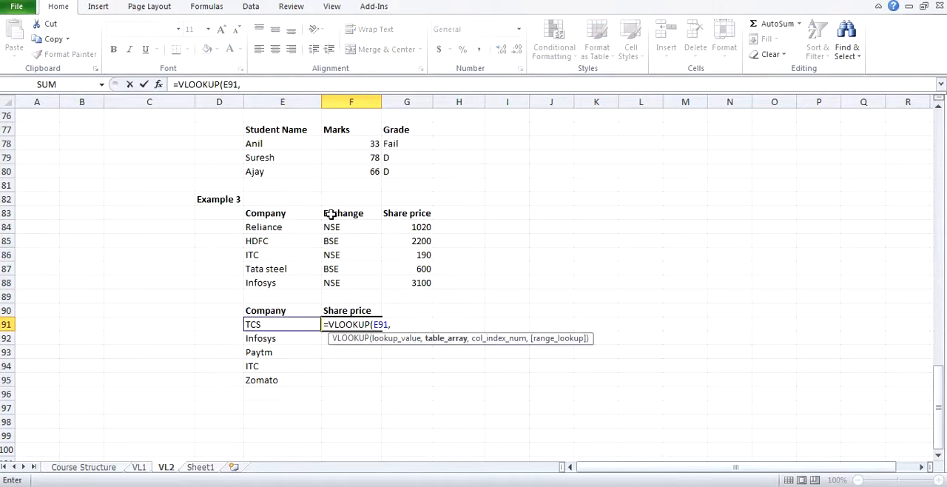
pyautogui.moveTo(290, 210); pyautogui.dragTo(392, 278)
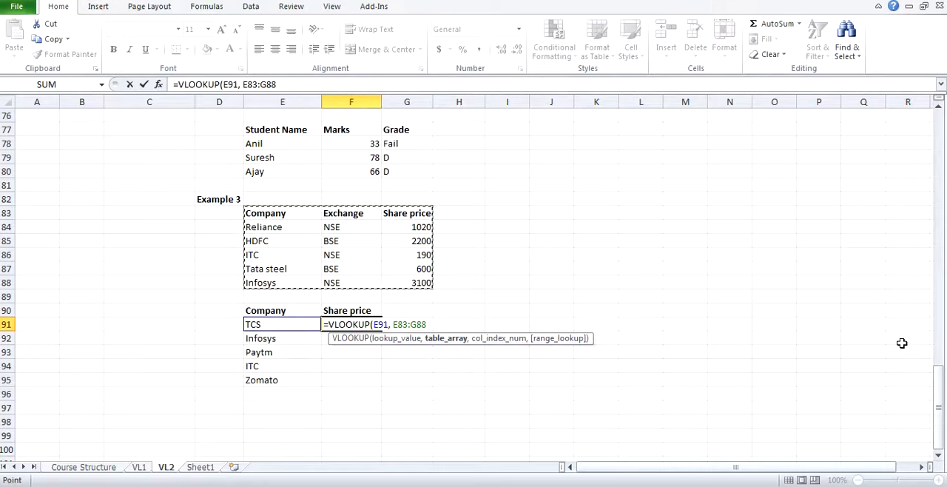
pyautogui.write(',')
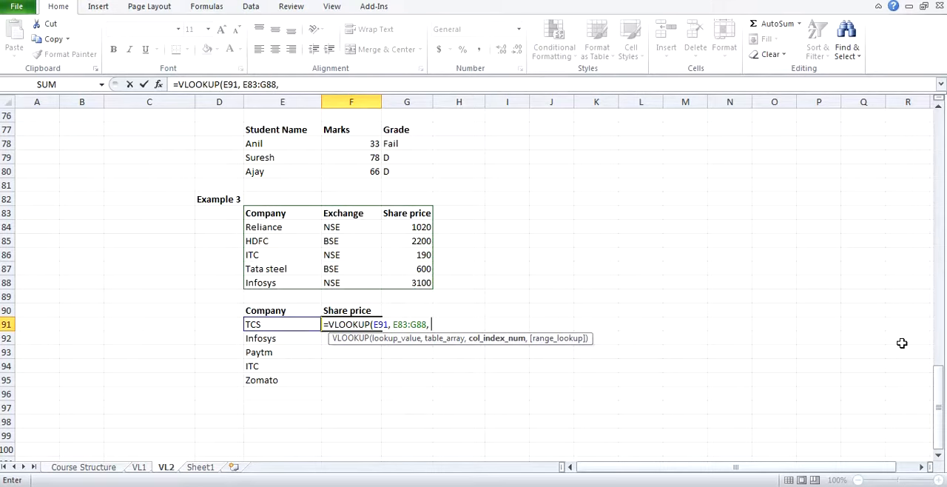
pyautogui.write(' 3,1')
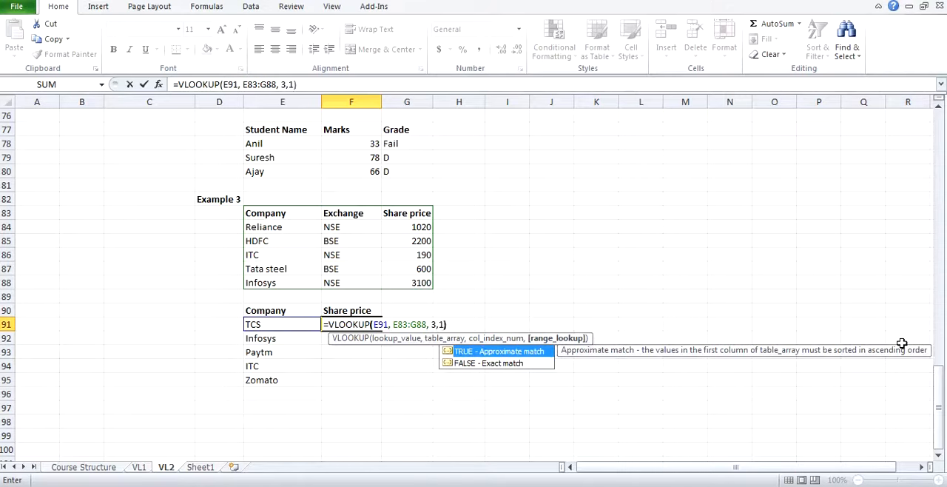
pyautogui.press('Return')
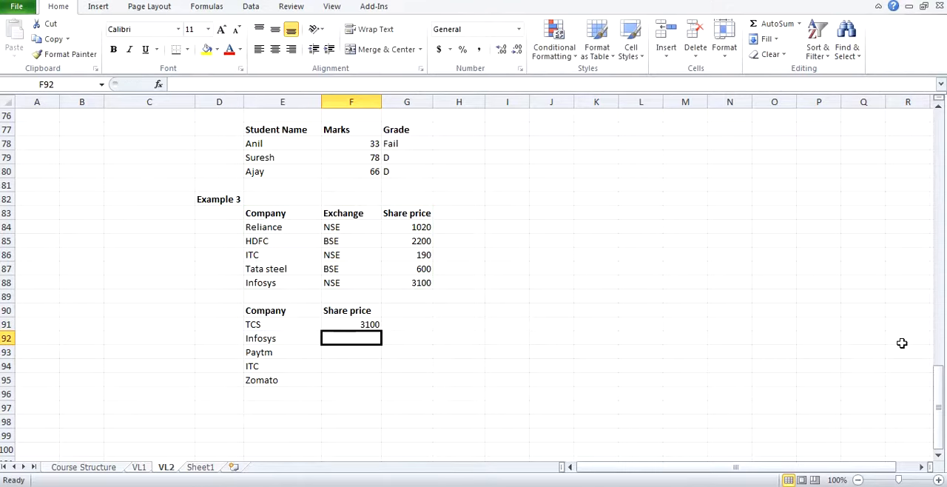
# Step: Copy the Example 3 share price formula from F91 down to F92:F95
pyautogui.click(370, 324)
pyautogui.hotkey('ctrl', 'c')
pyautogui.hotkey('shift', 'Down')
pyautogui.hotkey('shift', 'Down')
pyautogui.hotkey('shift', 'Down')
pyautogui.hotkey('shift', 'Down')
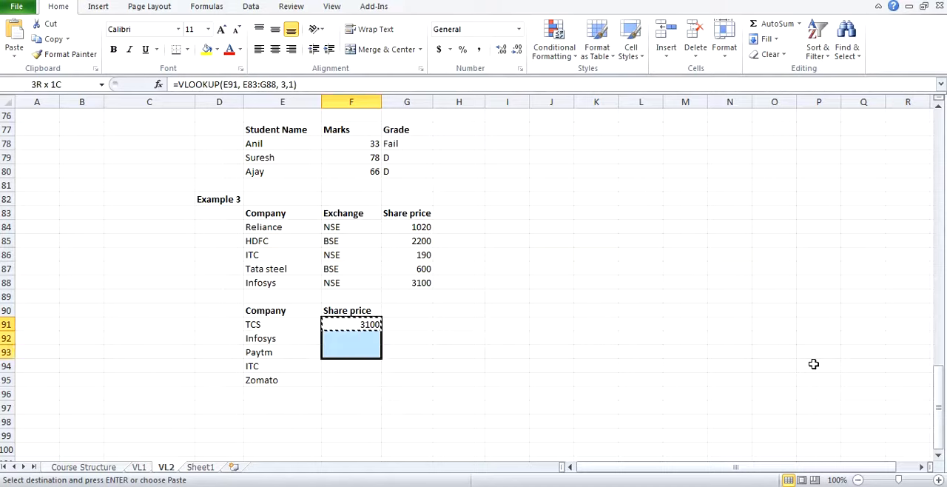
pyautogui.hotkey('ctrl', 'v')
pyautogui.press('Escape')
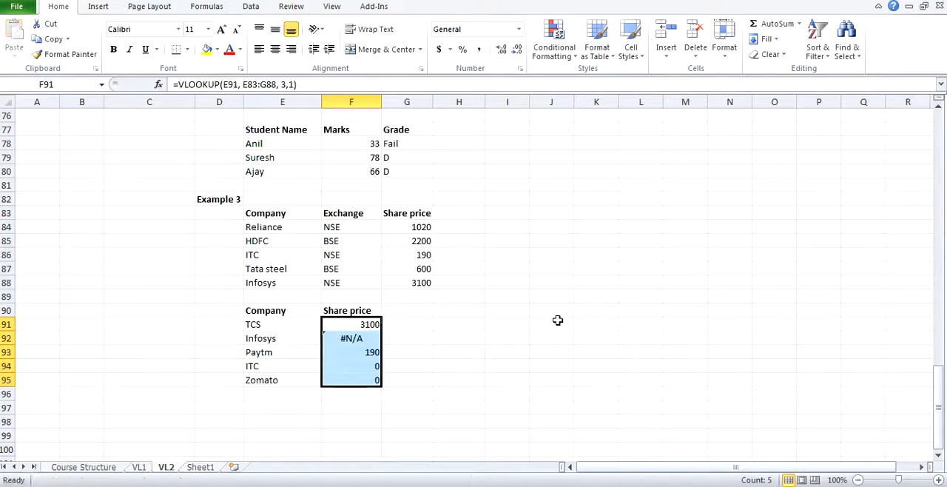
# Step: Check the TCS and Infosys share prices in F91:F92 against the Example 3 company table
pyautogui.click(271, 334)
pyautogui.click(294, 323)
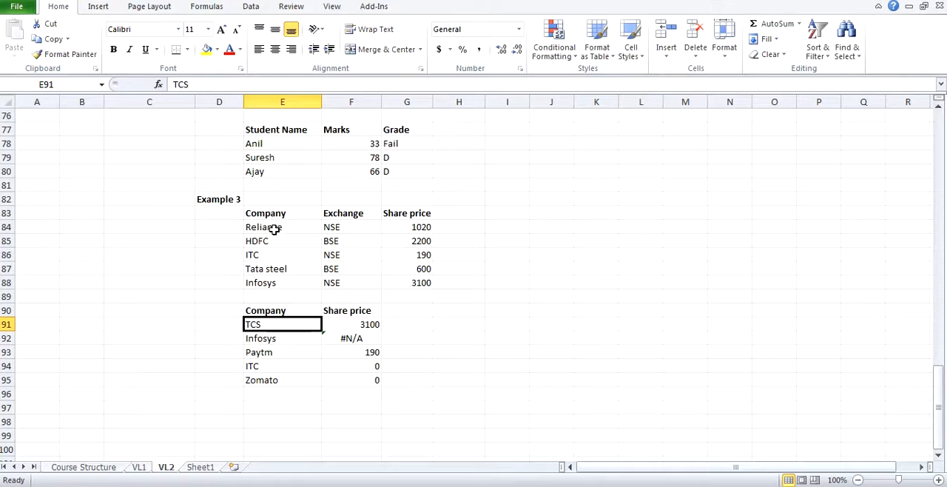
pyautogui.click(358, 324)
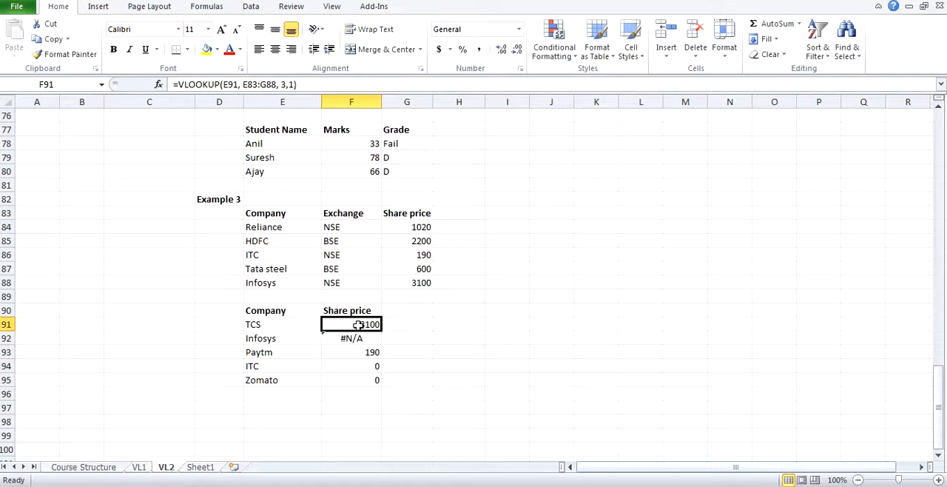
pyautogui.moveTo(301, 255); pyautogui.dragTo(304, 278)
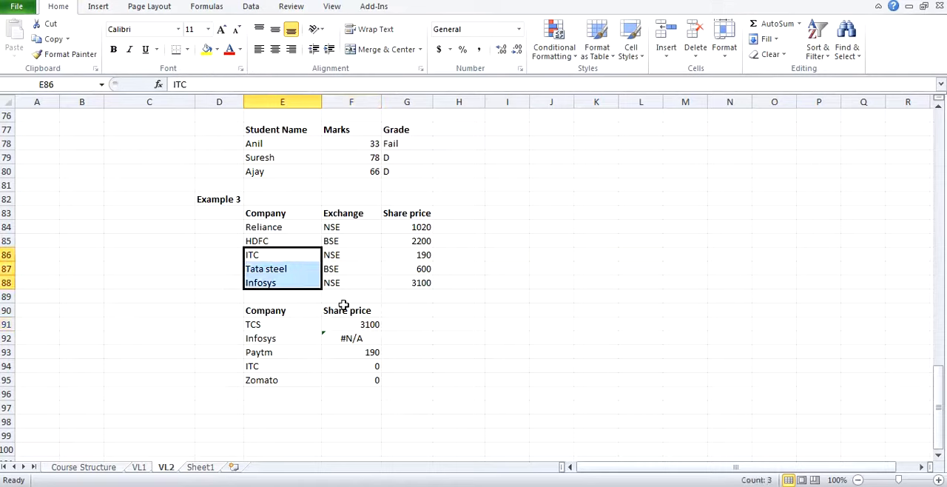
pyautogui.click(344, 305)
pyautogui.click(295, 335)
pyautogui.moveTo(295, 335); pyautogui.dragTo(362, 336)
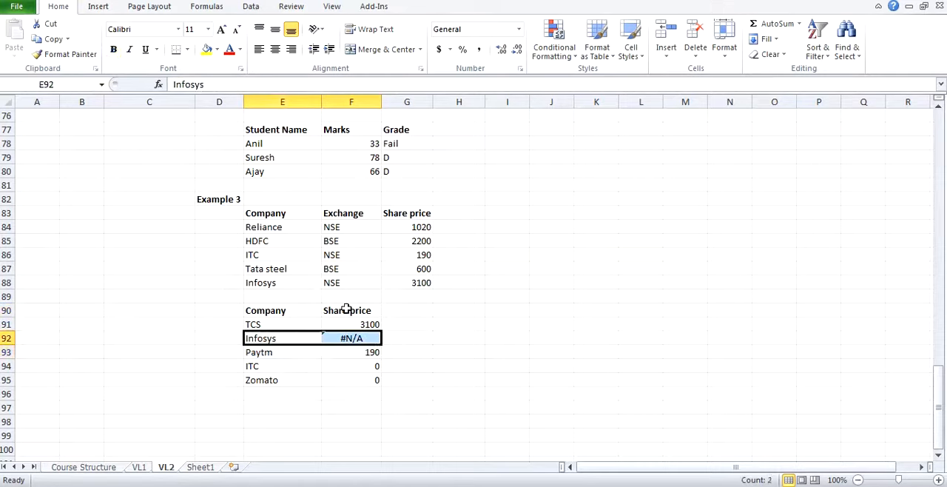
pyautogui.click(352, 319)
pyautogui.press('Down')
pyautogui.press('Up')
# Step: Review the approximate-match grade formulas in G78 of Example 2 and G64:G66 of Example1, checking their table ranges
pyautogui.scroll(2, 565, 352)
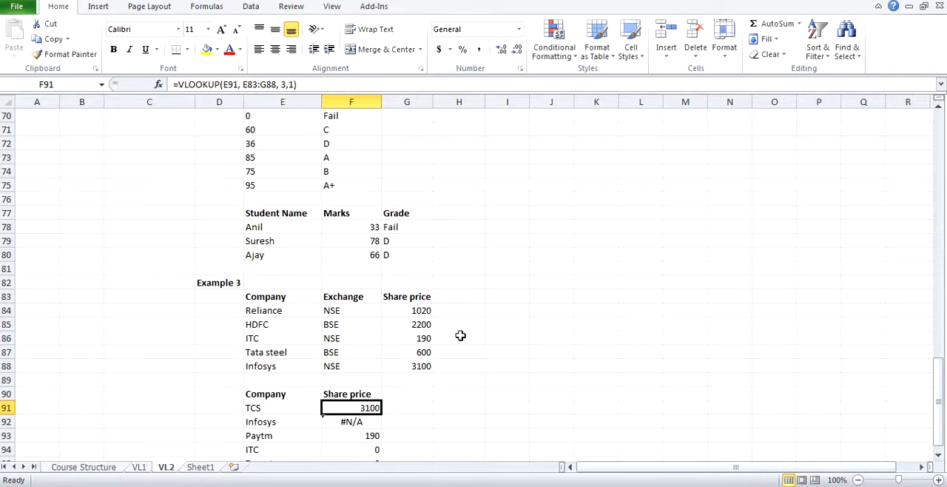
pyautogui.click(404, 229)
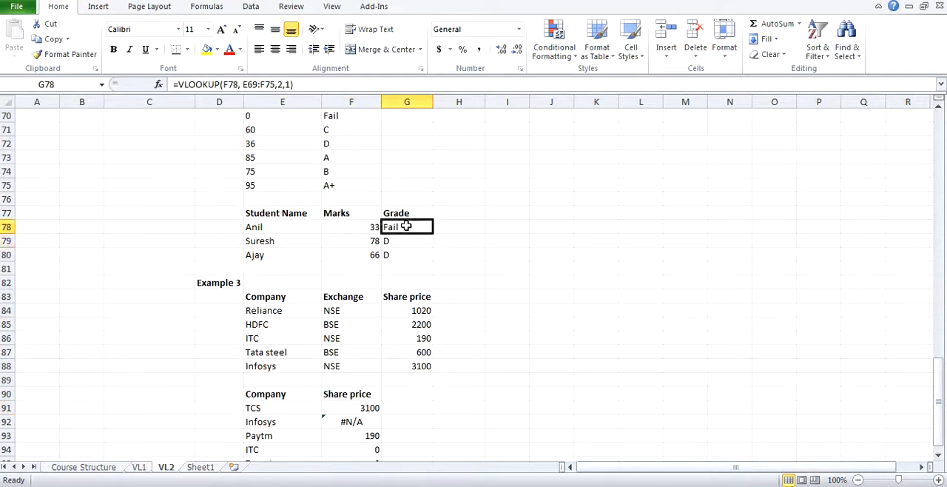
pyautogui.scroll(5, 406, 226)
pyautogui.click(388, 238)
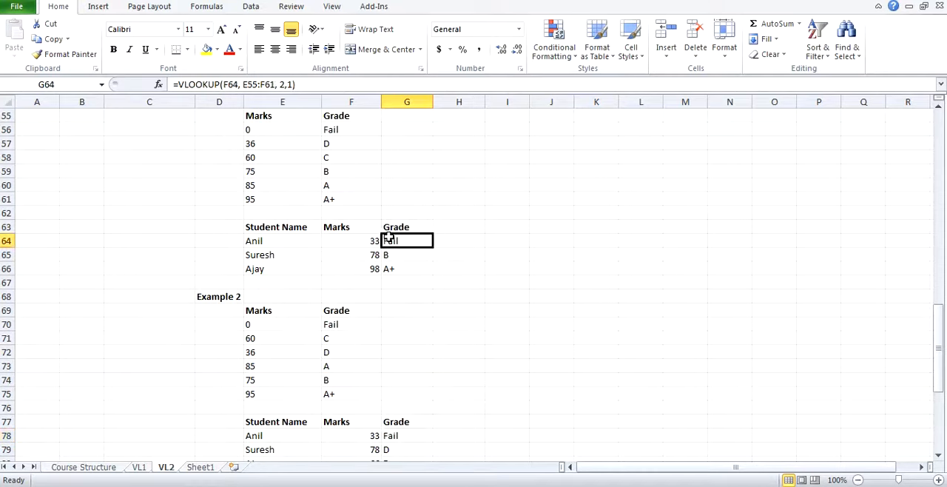
pyautogui.click(386, 253)
pyautogui.click(387, 265)
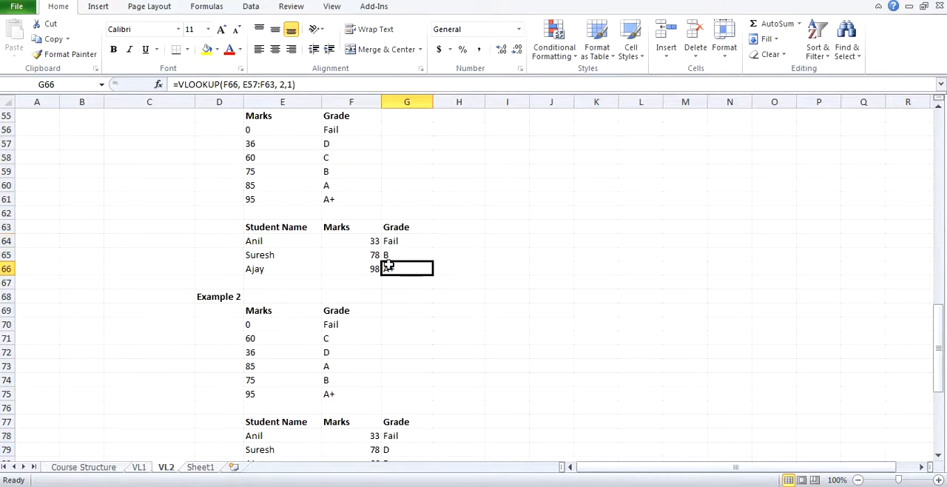
pyautogui.scroll(5, 390, 269)
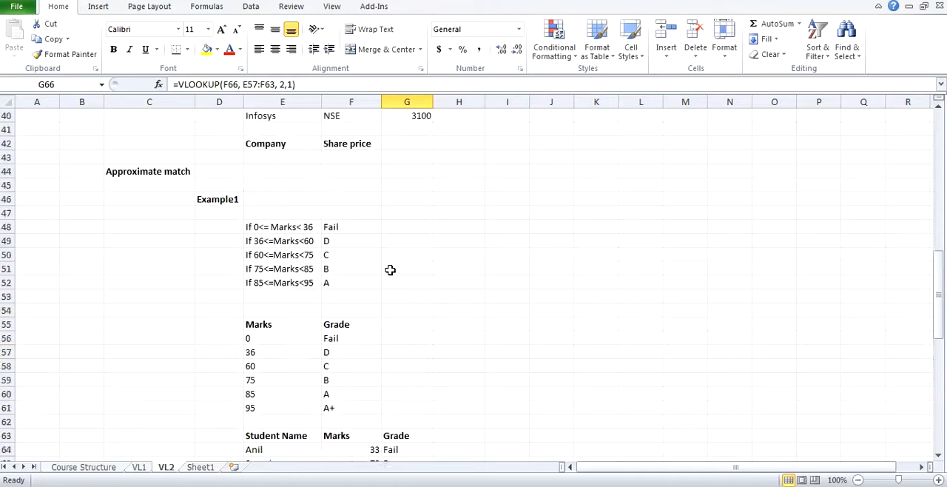
pyautogui.scroll(-2, 389, 269)
pyautogui.scroll(-1, 390, 269)
pyautogui.scroll(7, 390, 269)
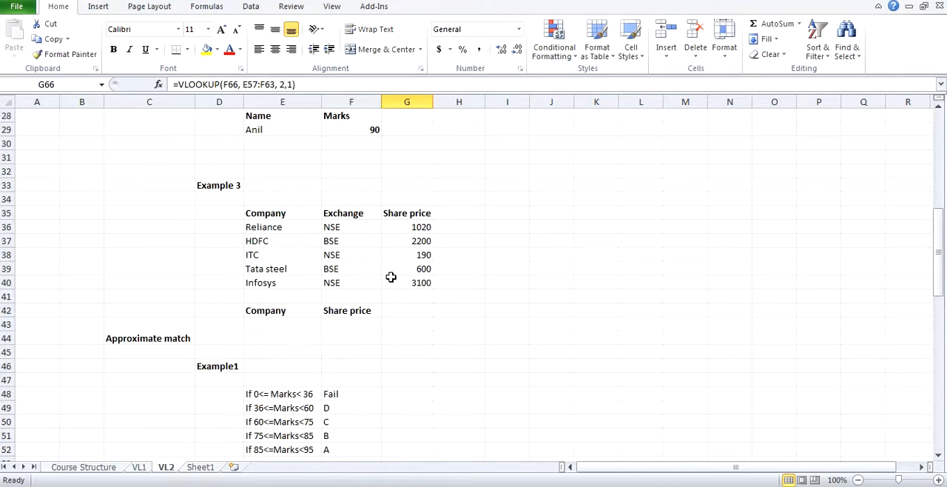
pyautogui.scroll(-6, 391, 277)
pyautogui.scroll(-2, 391, 276)
pyautogui.click(403, 282)
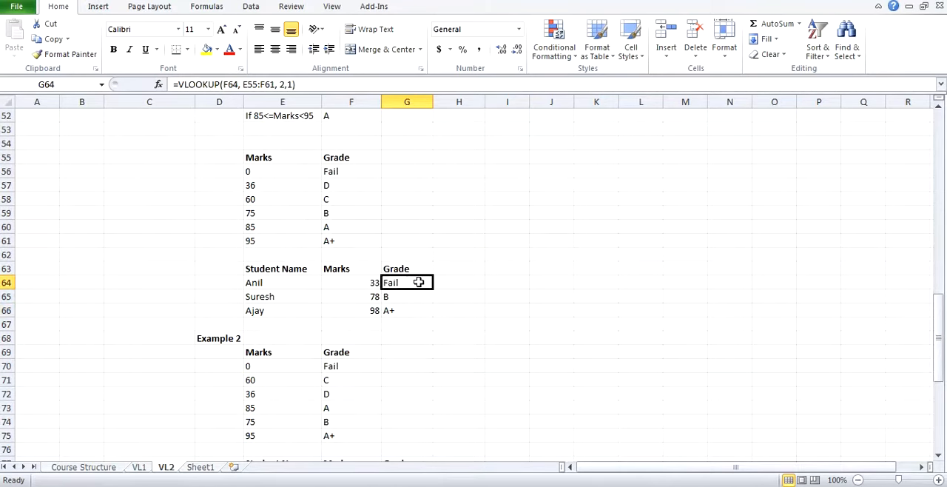
pyautogui.click(240, 83)
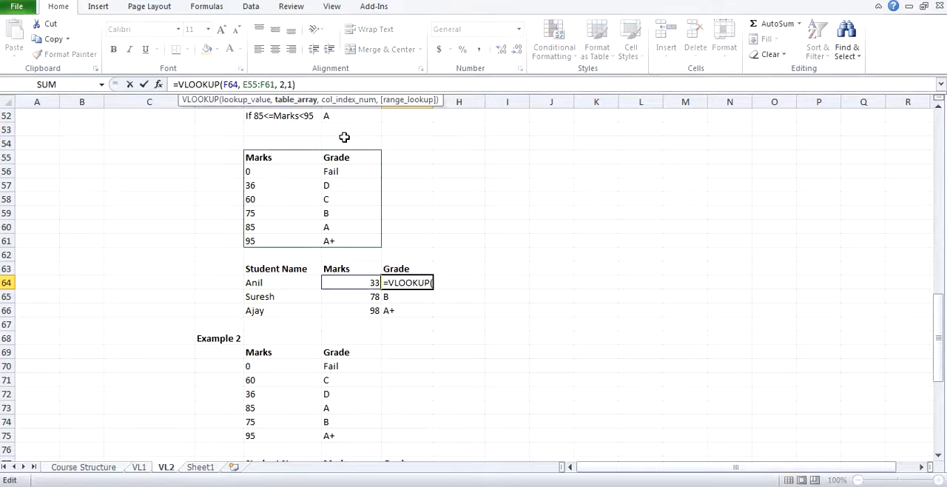
pyautogui.press('Right')
pyautogui.write('$E')
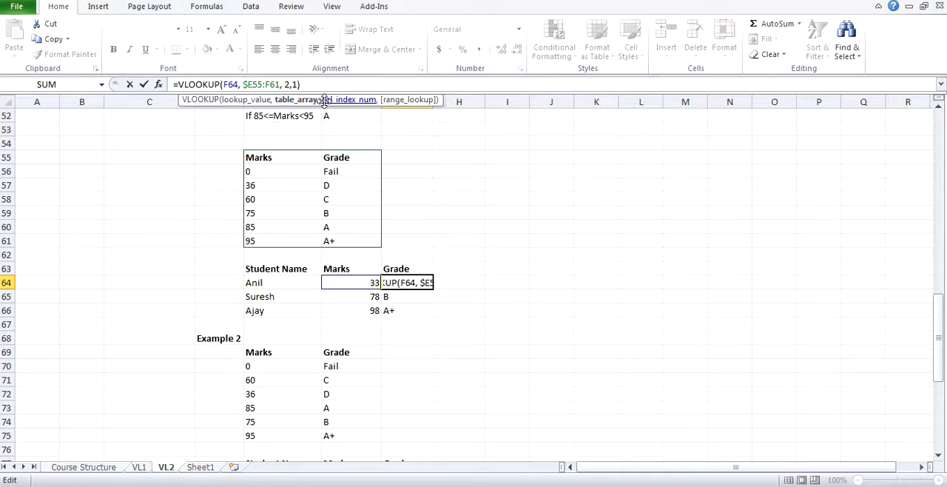
pyautogui.write('$')
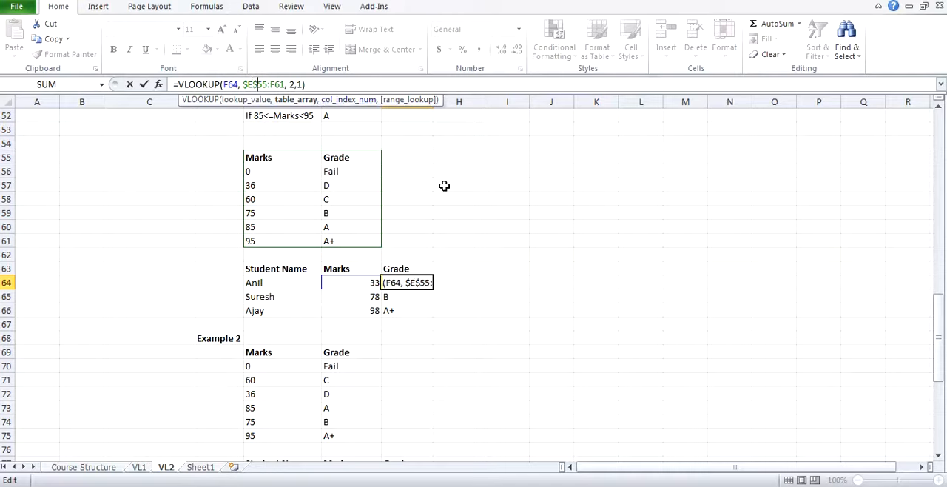
pyautogui.press('Escape')
# Step: Inspect the exact-match VLOOKUP formula for the student's marks in F29 of the earlier Example 2
pyautogui.scroll(8, 468, 204)
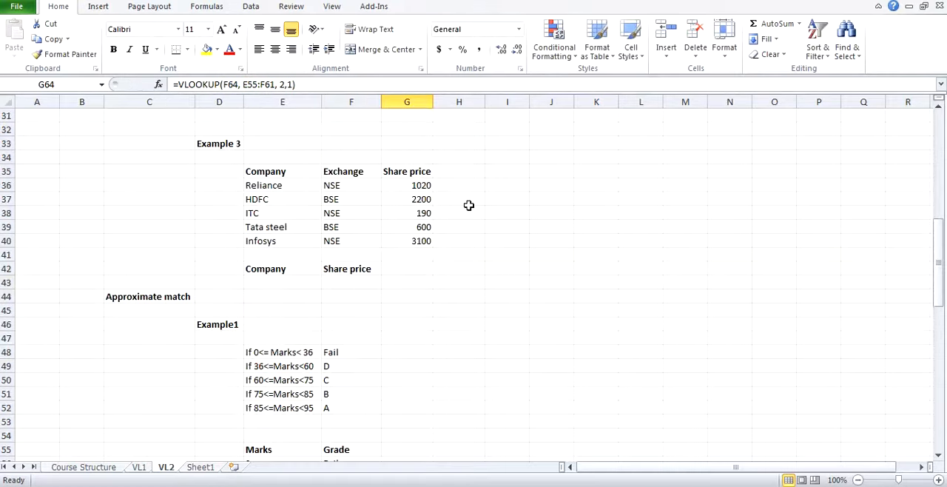
pyautogui.scroll(3, 407, 195)
pyautogui.click(355, 254)
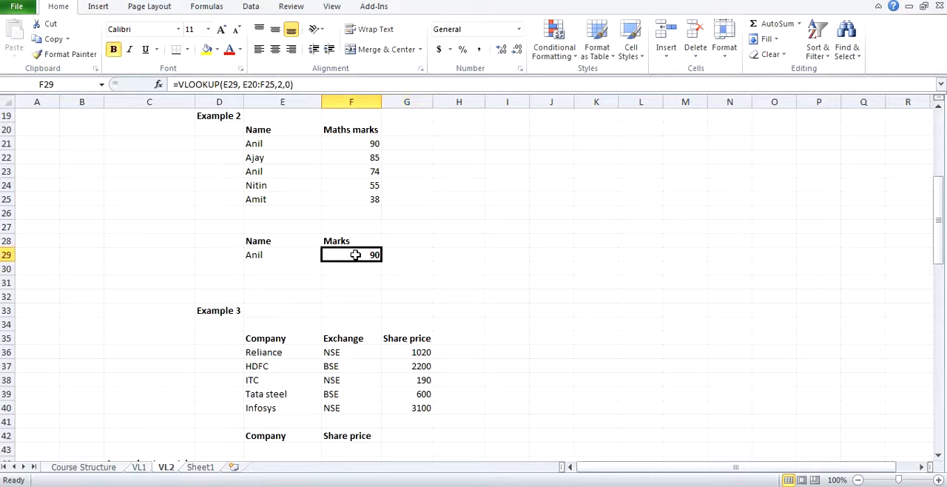
# Step: Inspect the VLOOKUP formulas in I15:I17 of the exact-match Example 1 that look up mobile numbers in Book1
pyautogui.scroll(3, 355, 255)
pyautogui.scroll(2, 355, 254)
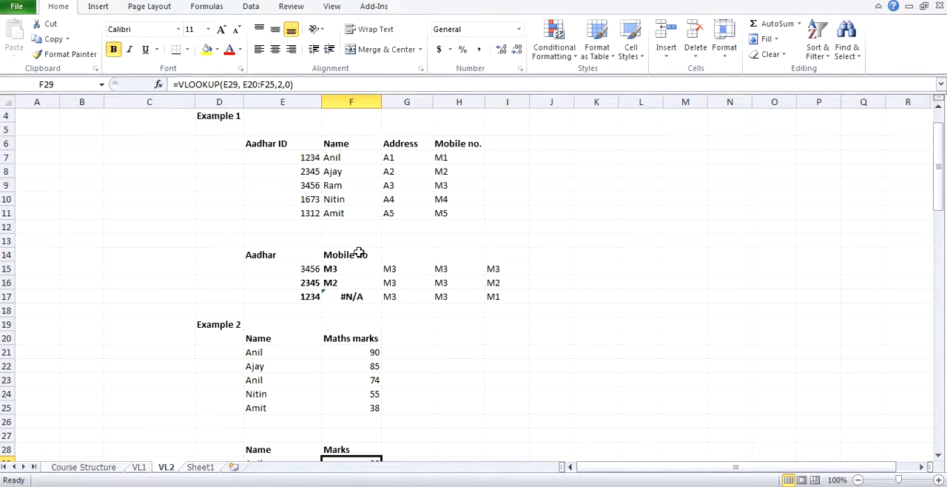
pyautogui.click(487, 272)
pyautogui.click(492, 284)
pyautogui.click(494, 296)
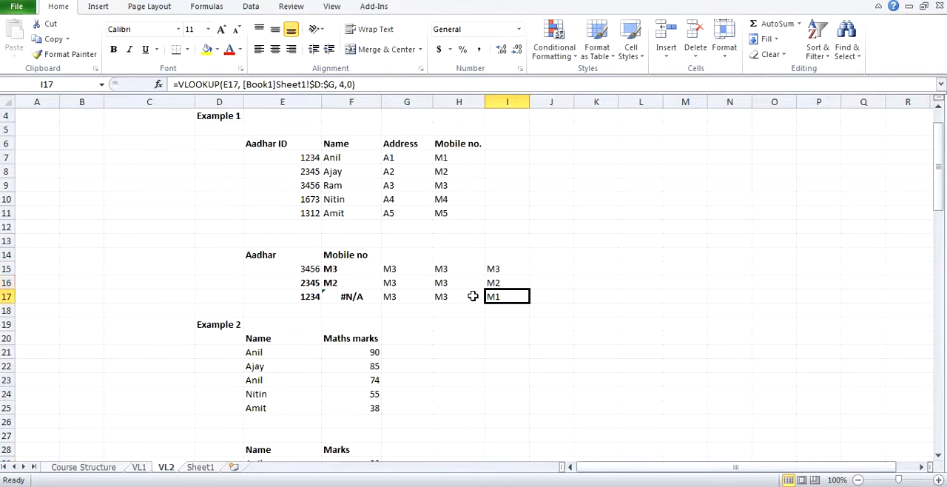
pyautogui.scroll(-18, 412, 295)
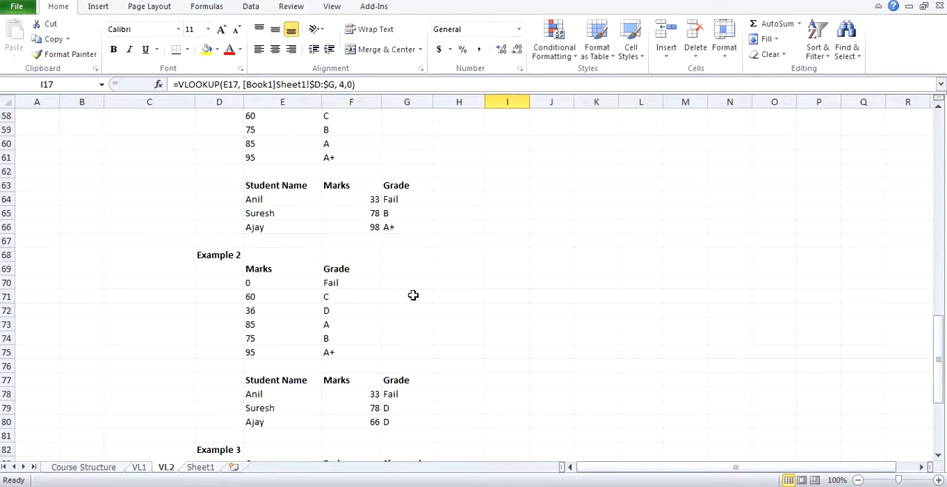
# Step: Make the table range in the G64 grade formula absolute as $E$55:$F$61
pyautogui.scroll(2, 413, 295)
pyautogui.click(399, 281)
pyautogui.scroll(2, 399, 283)
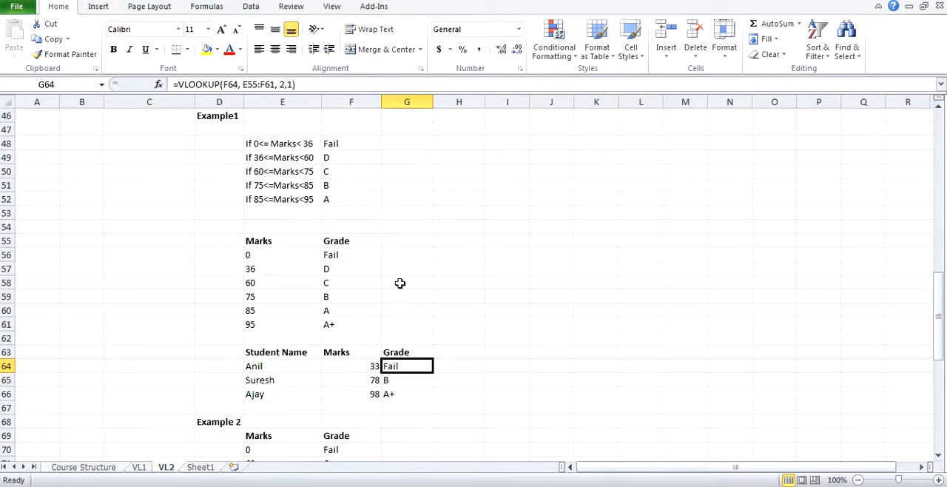
pyautogui.scroll(-1, 400, 282)
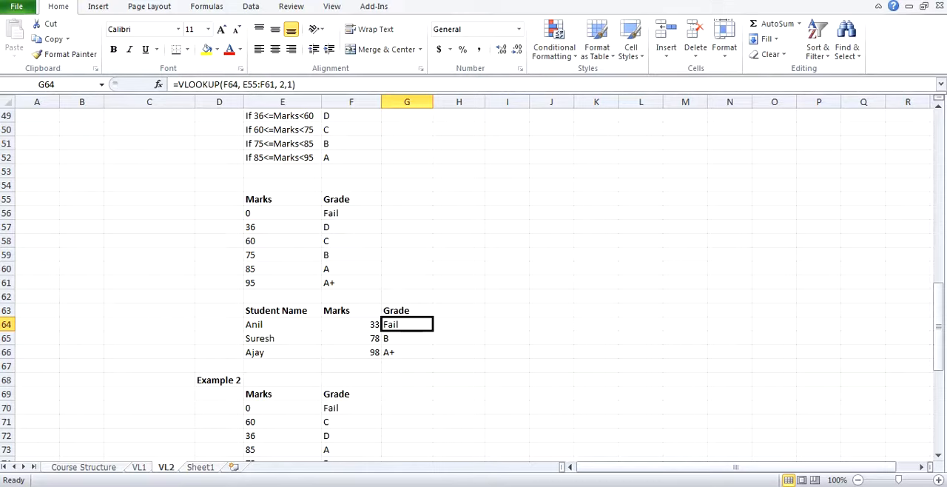
pyautogui.press('Down')
pyautogui.press('Down')
pyautogui.press('Up')
pyautogui.press('Up')
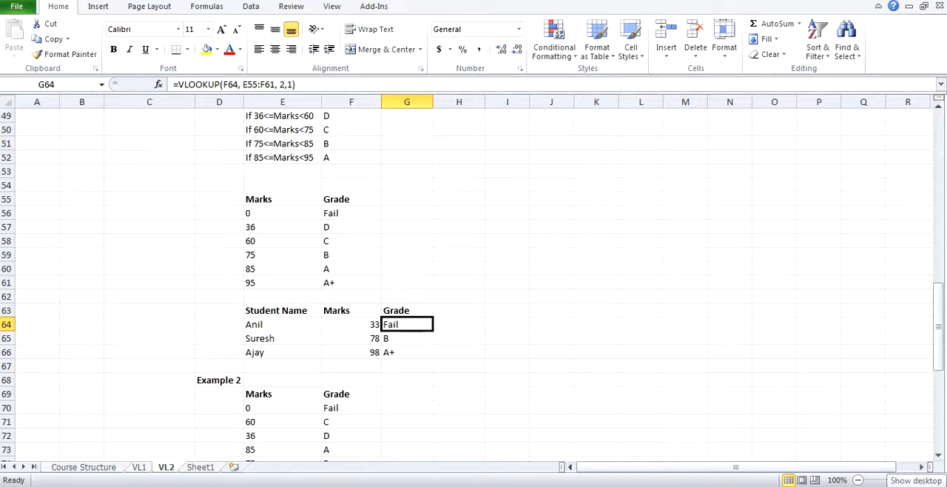
pyautogui.click(244, 84)
pyautogui.write('$')
pyautogui.press('Right')
pyautogui.write('$E$')
pyautogui.press('Right')
pyautogui.write('$')
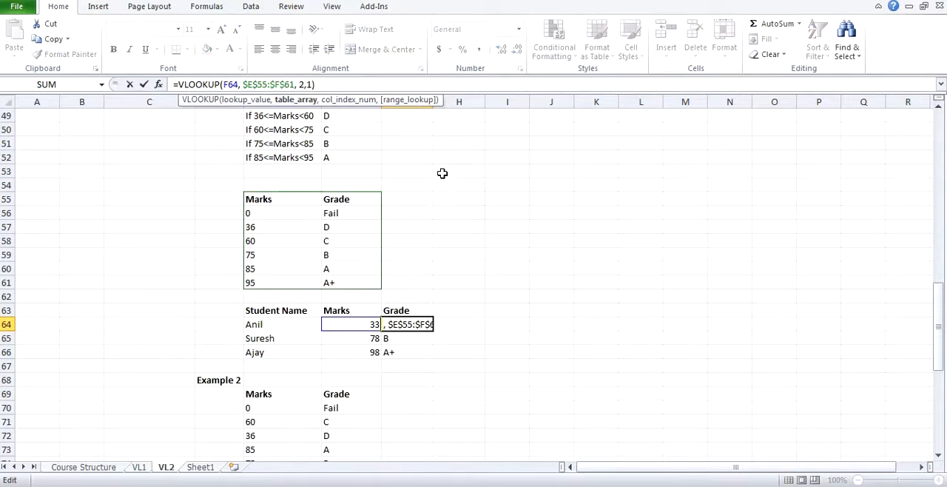
pyautogui.write('\\')
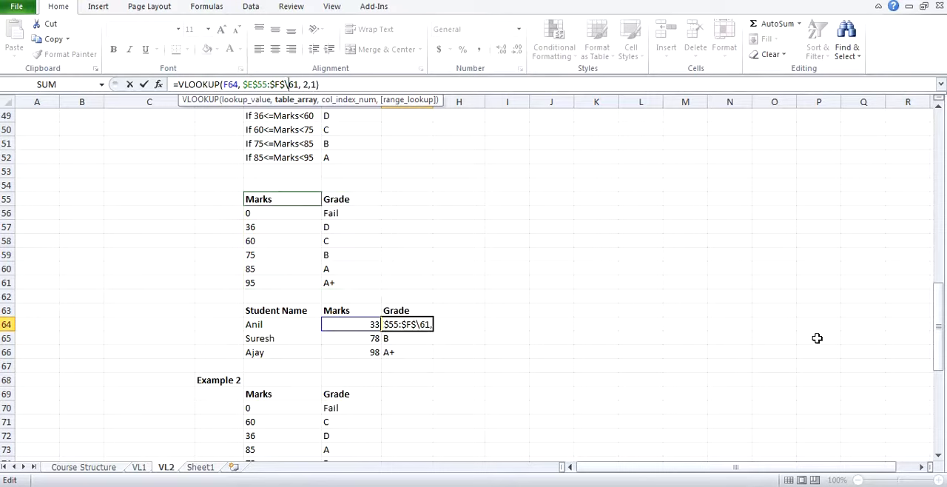
pyautogui.press('BackSpace')
pyautogui.press('Return')
pyautogui.press('Up')
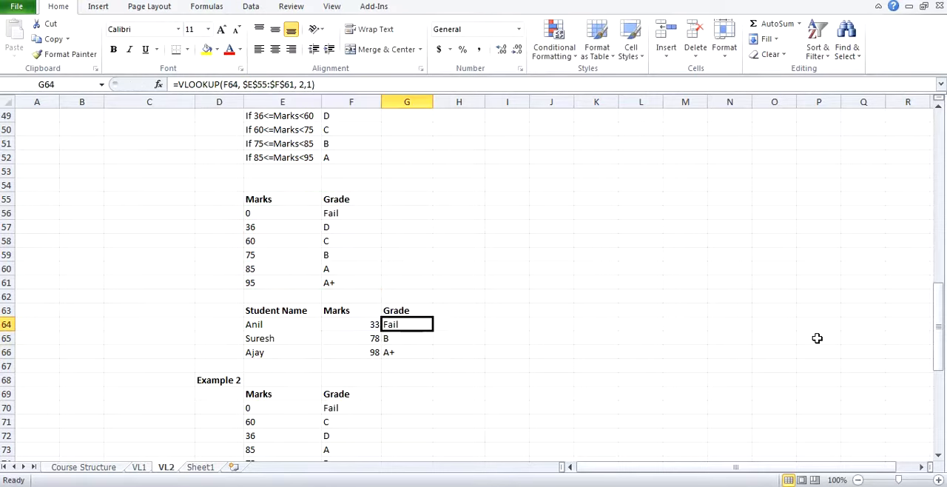
# Step: Copy the G64 grade formula with the locked table range down to G65:G66
pyautogui.hotkey('ctrl', 'c')
pyautogui.hotkey('shift', 'Down')
pyautogui.hotkey('shift', 'Down')
pyautogui.hotkey('ctrl', 'v')
pyautogui.press('Escape')
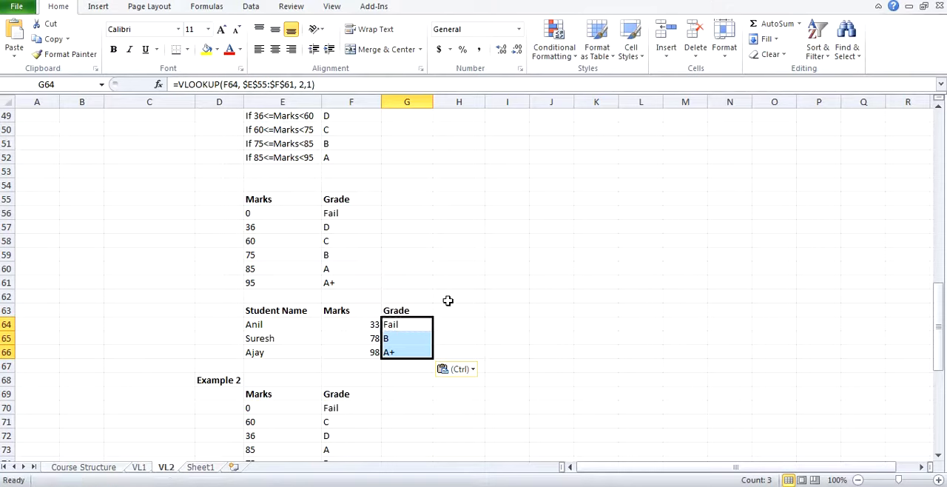
pyautogui.click(415, 324)
# Step: Make the table range in the Example 2 grade formula in G78 absolute as $E$69:$F$75
pyautogui.scroll(-5, 415, 323)
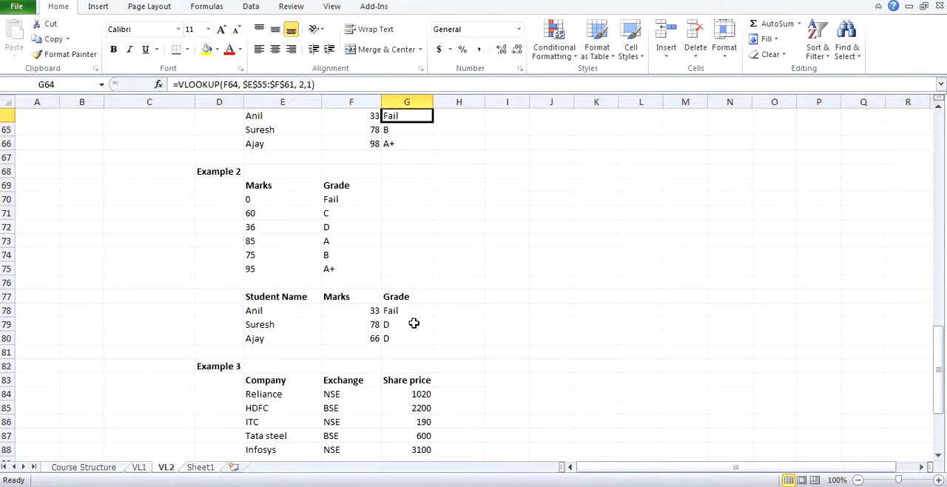
pyautogui.click(402, 312)
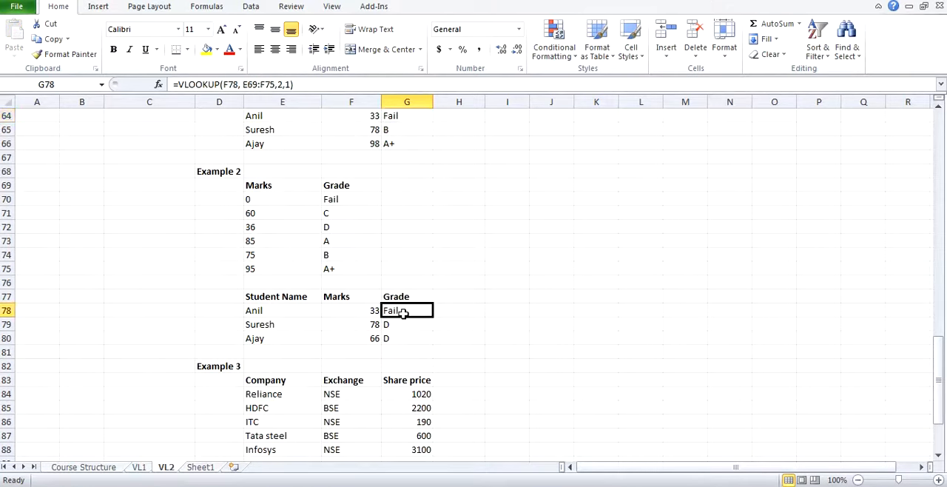
pyautogui.click(245, 84)
pyautogui.write('$')
pyautogui.press('Right')
pyautogui.write('$')
pyautogui.press('Right')
pyautogui.press('Right')
pyautogui.press('Right')
pyautogui.write('$')
pyautogui.press('Right')
pyautogui.write('$')
pyautogui.hotkey('ctrl', 'Return')
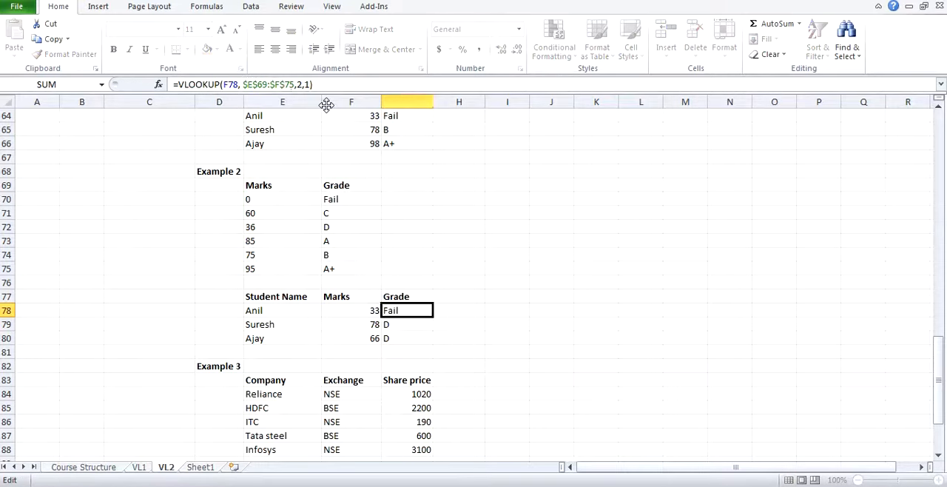
# Step: Copy the G78 grade formula with the locked table range down to G79:G80
pyautogui.hotkey('ctrl', 'c')
pyautogui.hotkey('shift', 'Down')
pyautogui.hotkey('shift', 'Down')
pyautogui.hotkey('ctrl', 'v')
pyautogui.press('Escape')
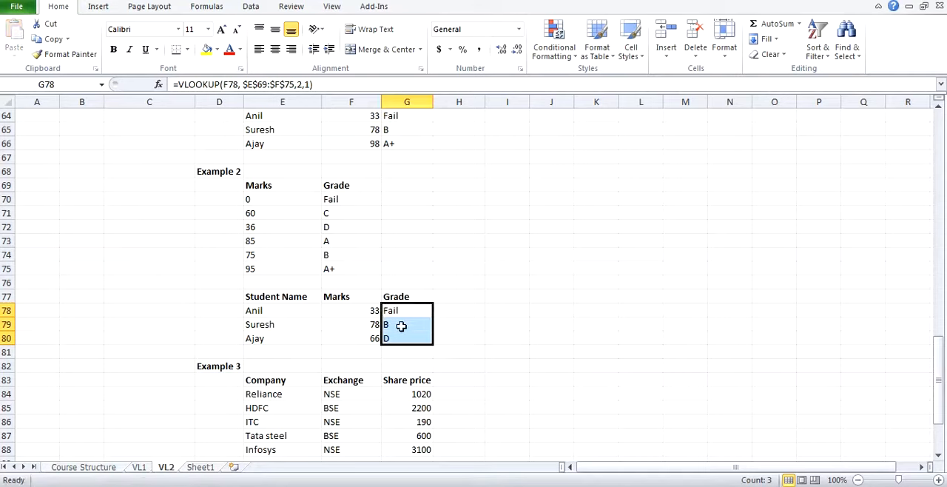
# Step: Review the Example 2 grade formulas in G78:G80 and compare their results with the Example1 grades
pyautogui.click(401, 325)
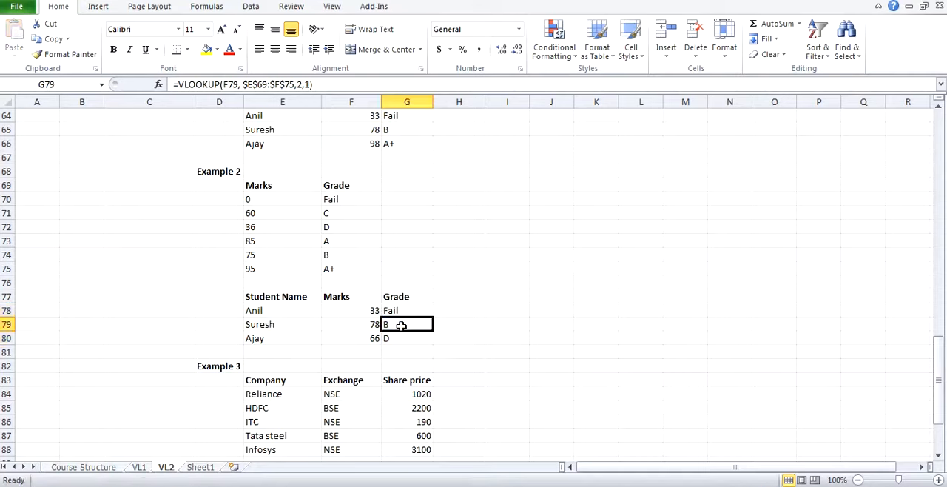
pyautogui.scroll(3, 401, 326)
pyautogui.scroll(2, 401, 325)
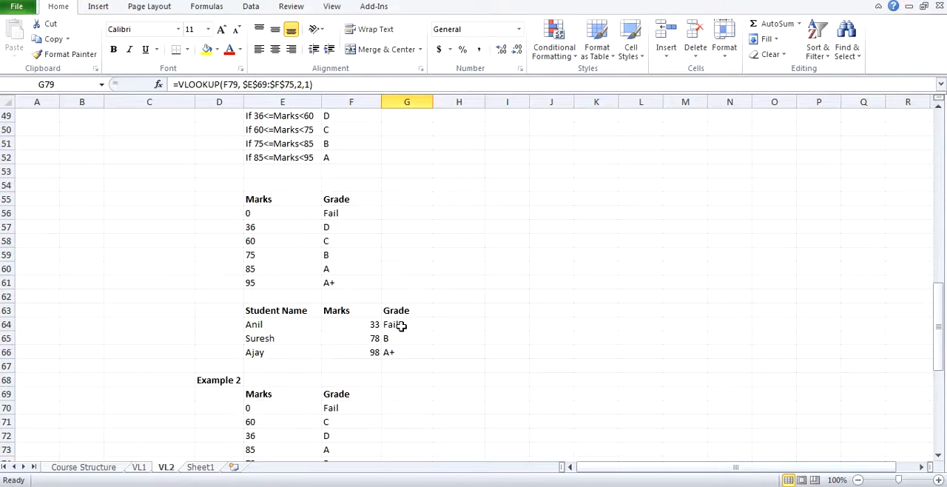
pyautogui.scroll(-4, 401, 326)
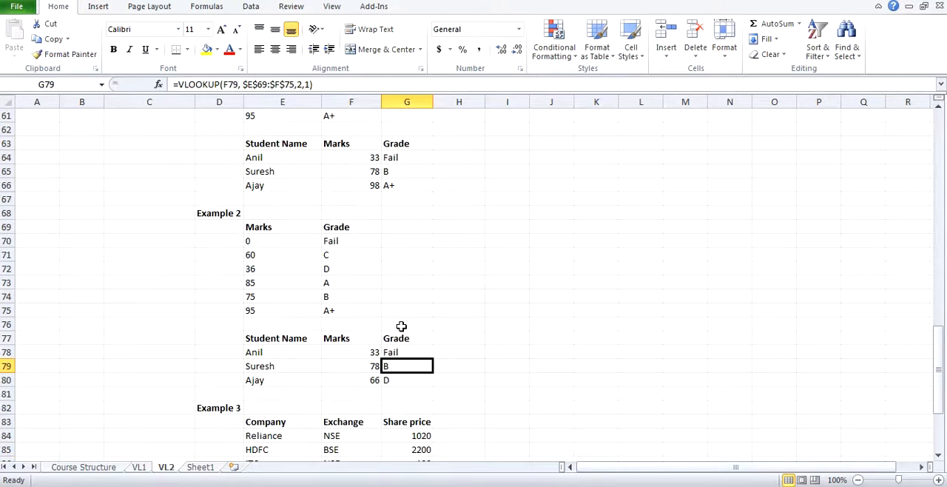
pyautogui.click(394, 354)
pyautogui.click(393, 366)
pyautogui.click(396, 376)
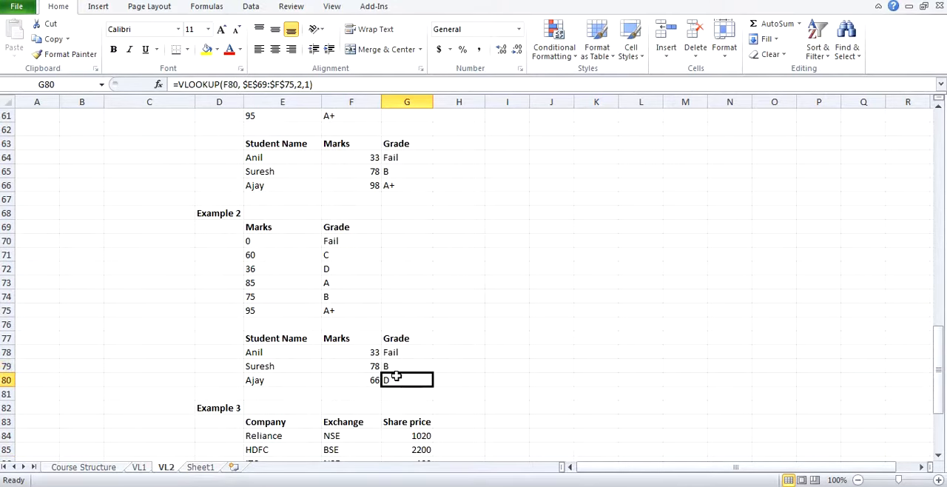
pyautogui.scroll(4, 397, 375)
pyautogui.scroll(-4, 397, 376)
# Step: Check the Example 2 grades in G78 and G79 against the grading criteria in E48:F48 and E51:F51
pyautogui.click(388, 353)
pyautogui.scroll(6, 387, 351)
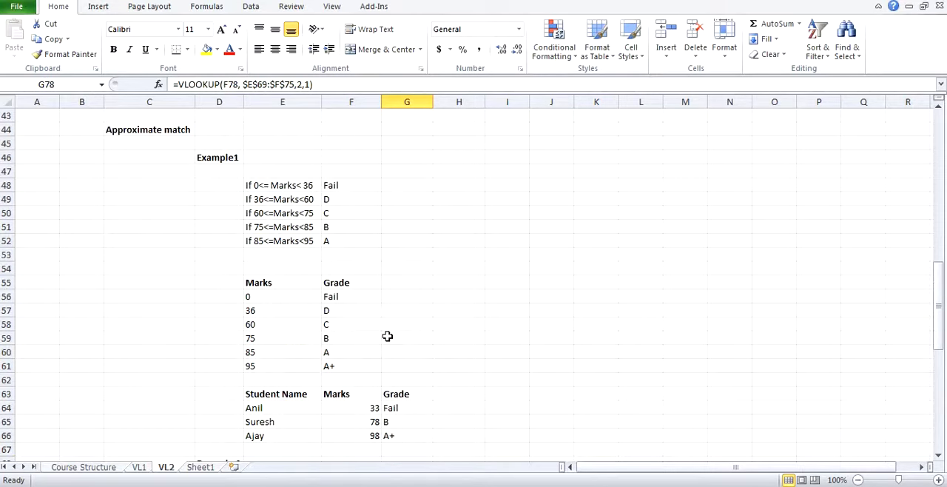
pyautogui.click(328, 185)
pyautogui.click(281, 186)
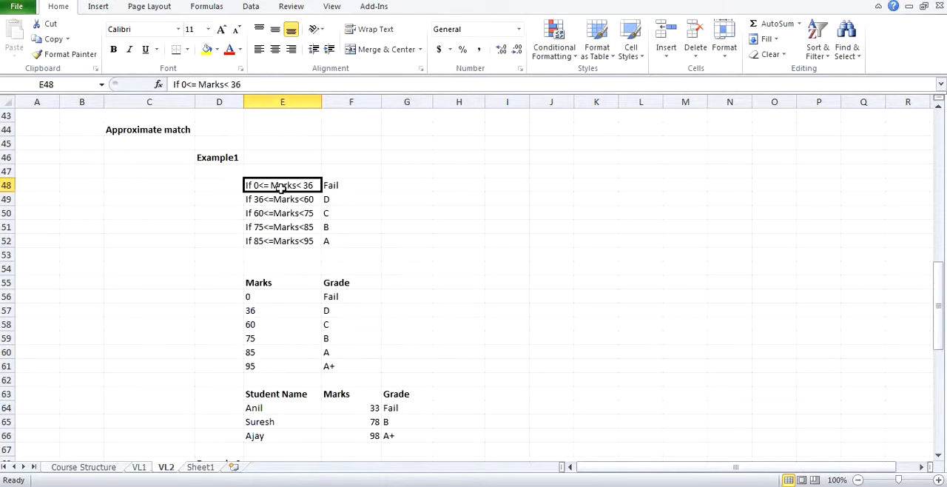
pyautogui.scroll(-4, 303, 211)
pyautogui.scroll(-4, 309, 222)
pyautogui.click(339, 282)
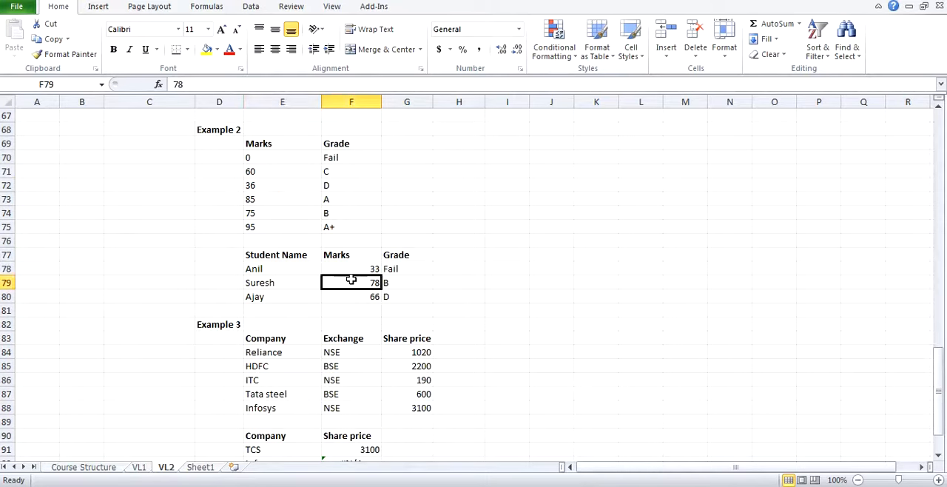
pyautogui.scroll(8, 386, 282)
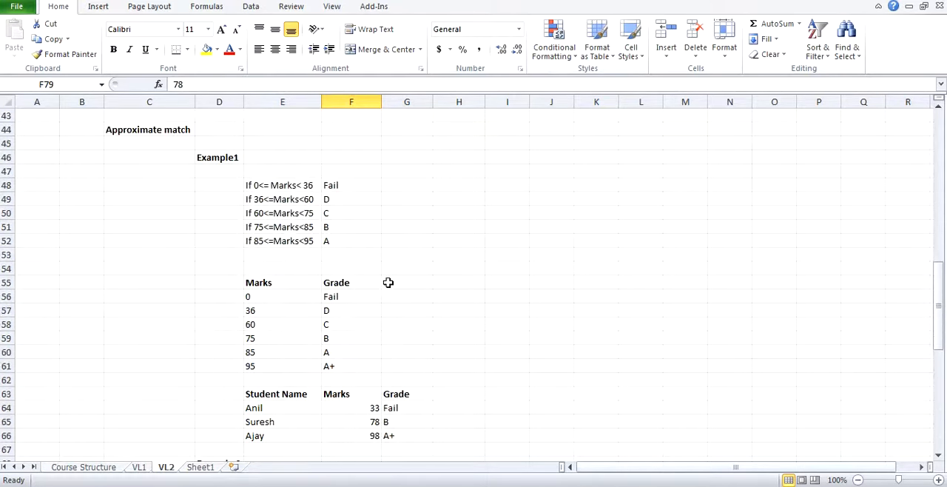
pyautogui.click(275, 226)
pyautogui.click(366, 226)
pyautogui.scroll(-6, 381, 288)
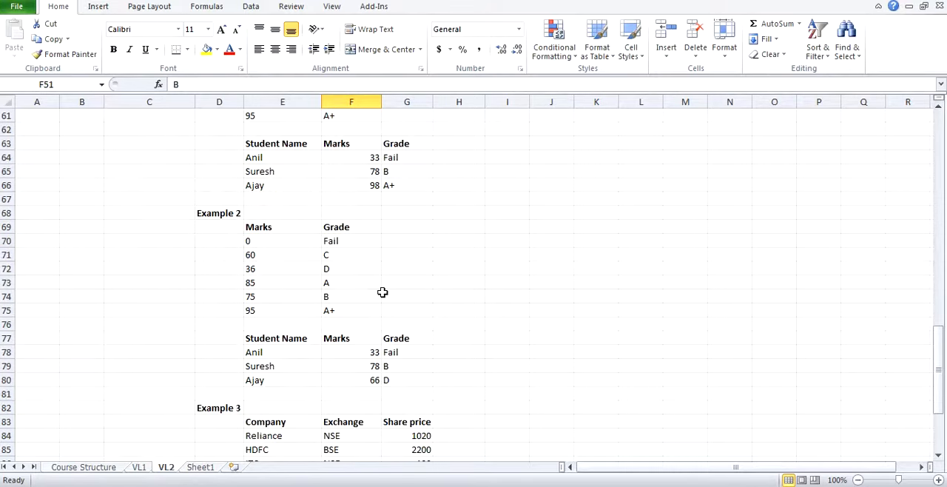
pyautogui.click(392, 362)
# Step: Check the grade in G80 for the marks in F80 against the 60 to 75 criterion in E50:F50
pyautogui.click(369, 375)
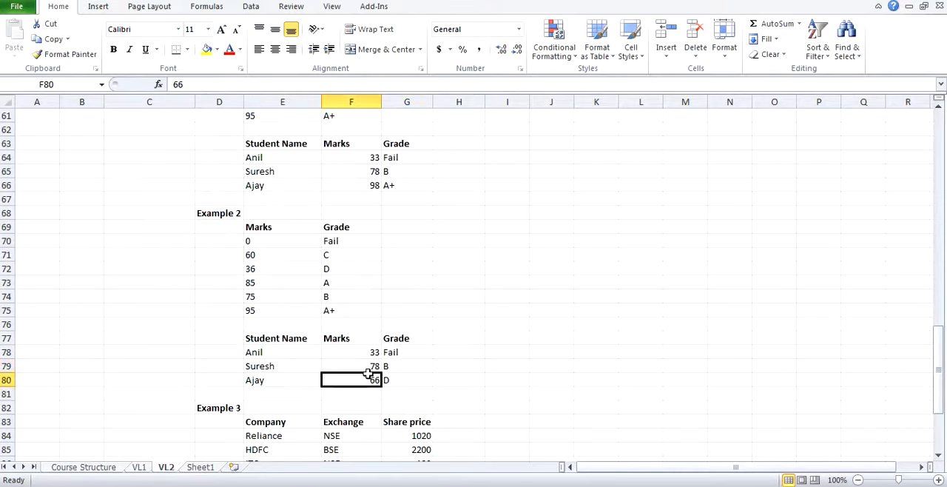
pyautogui.scroll(6, 348, 346)
pyautogui.moveTo(299, 215); pyautogui.dragTo(355, 213)
pyautogui.scroll(-6, 391, 313)
pyautogui.moveTo(384, 379); pyautogui.dragTo(371, 379)
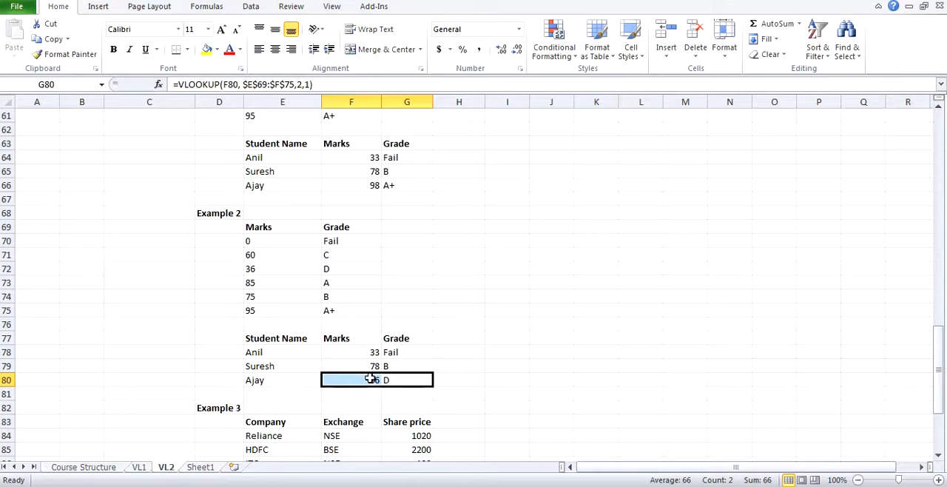
# Step: Examine the order of the lookup marks in E70:E75 alongside the resulting grades in G78:G80
pyautogui.moveTo(277, 241); pyautogui.dragTo(274, 306)
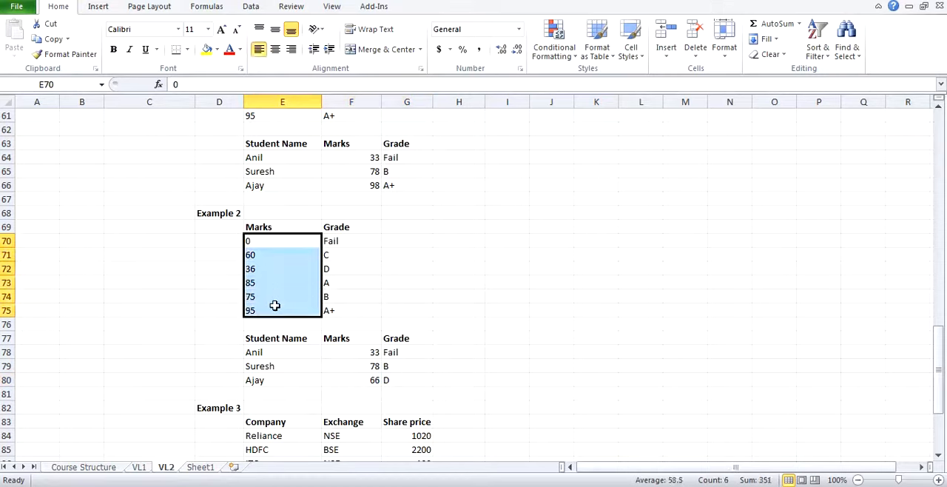
pyautogui.click(397, 339)
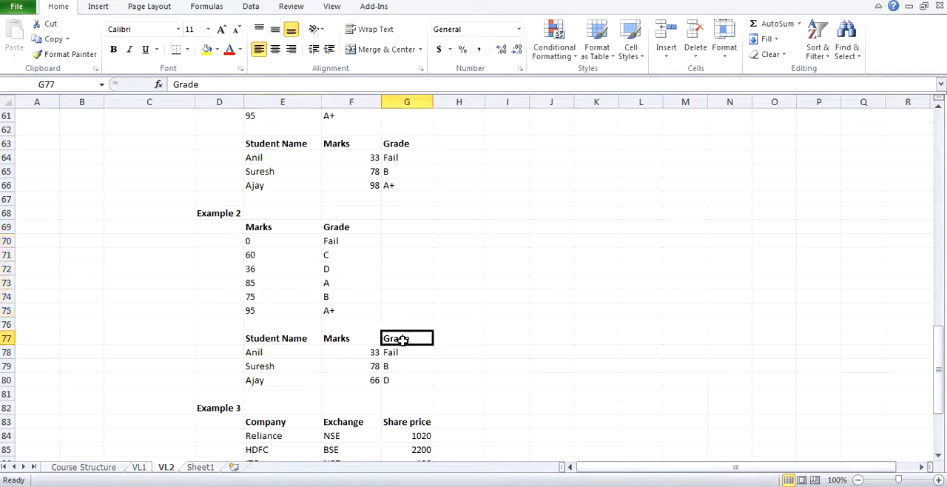
pyautogui.moveTo(395, 352); pyautogui.dragTo(392, 378)
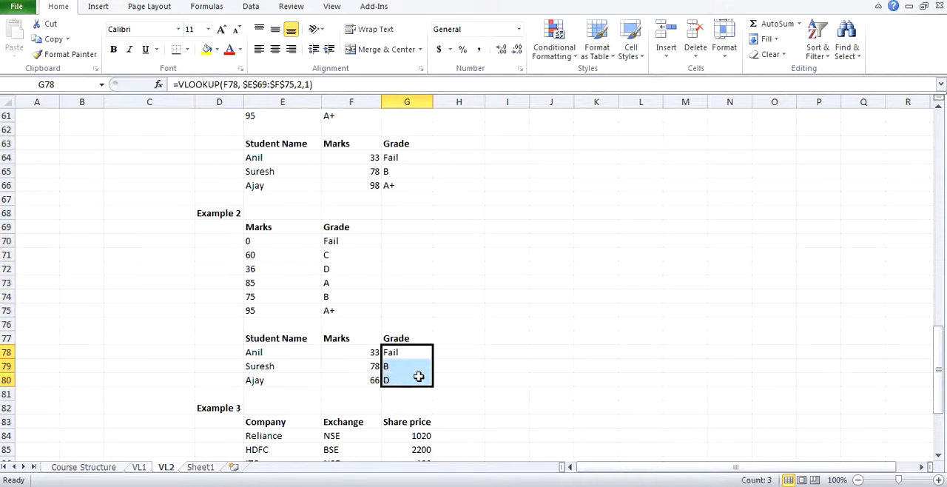
# Step: Make the company table range in the Example 3 share price formula in F91 absolute as $E$83:$G$88
pyautogui.scroll(-6, 420, 373)
pyautogui.scroll(1, 418, 376)
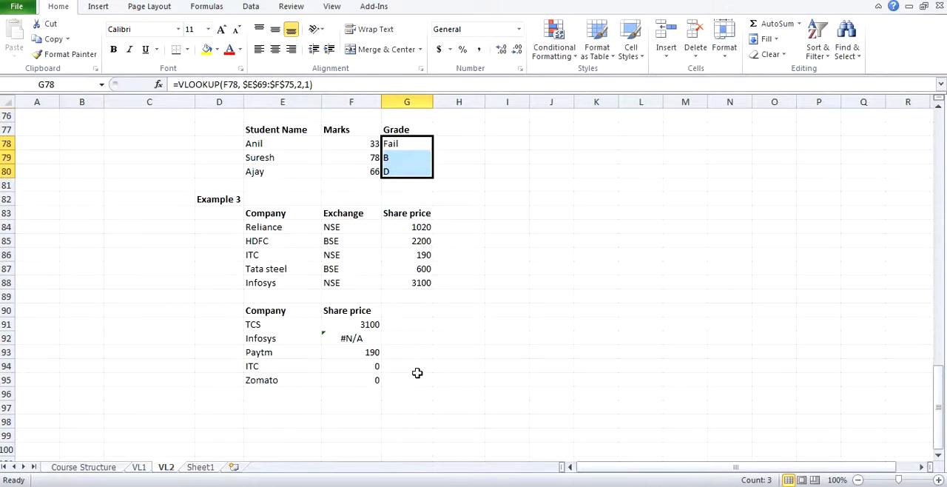
pyautogui.click(360, 324)
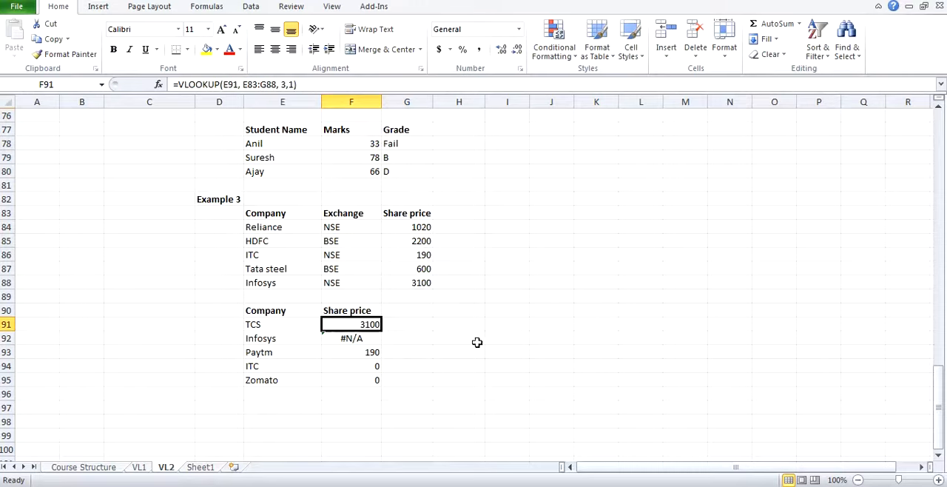
pyautogui.click(254, 87)
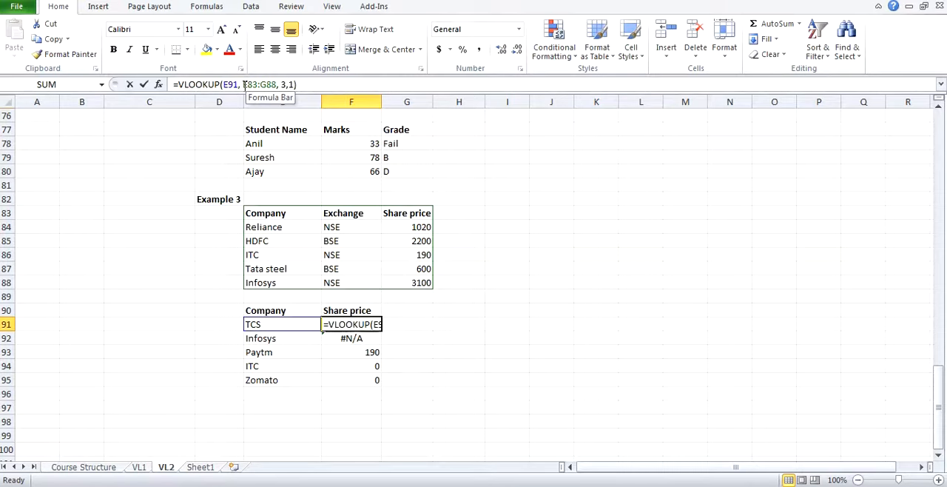
pyautogui.press('F4')
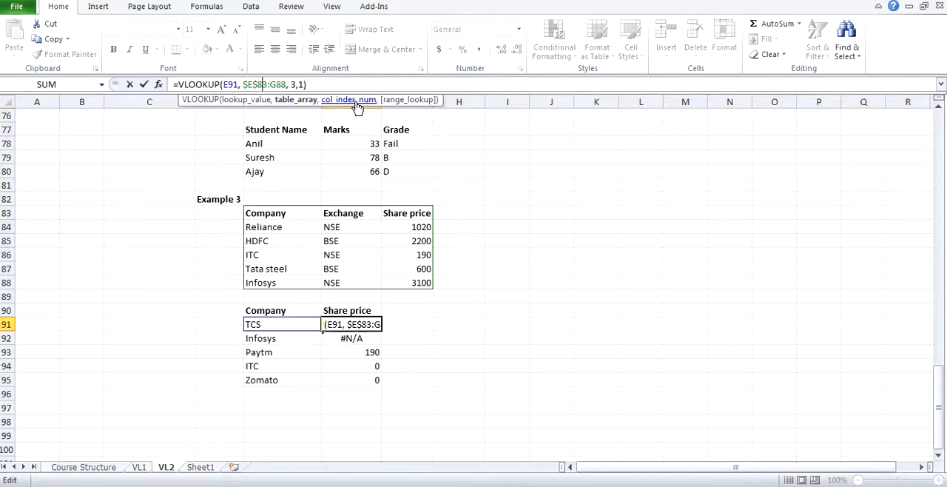
pyautogui.press('F4')
pyautogui.press('Return')
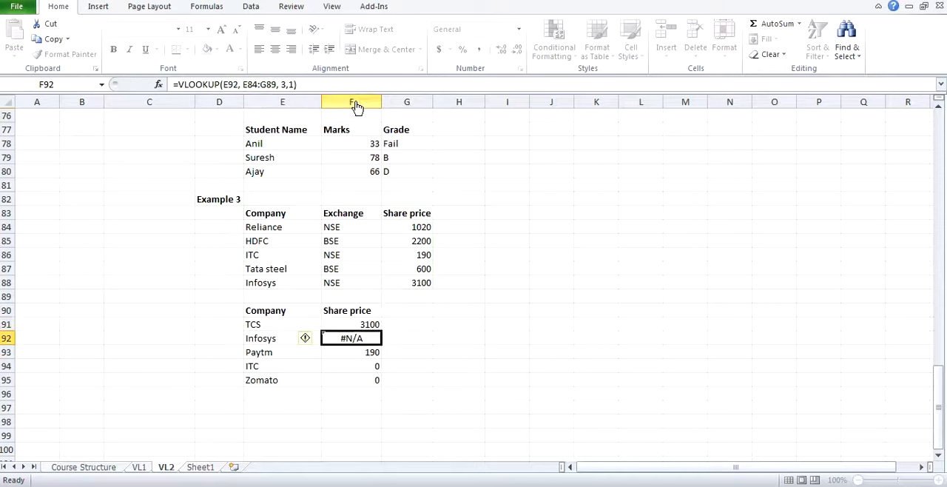
# Step: Copy the F91 share price formula with the locked table range down to F92:F95
pyautogui.press('Up')
pyautogui.hotkey('ctrl', 'c')
pyautogui.hotkey('shift', 'Down')
pyautogui.hotkey('shift', 'Down')
pyautogui.hotkey('shift', 'Down')
pyautogui.hotkey('shift', 'Down')
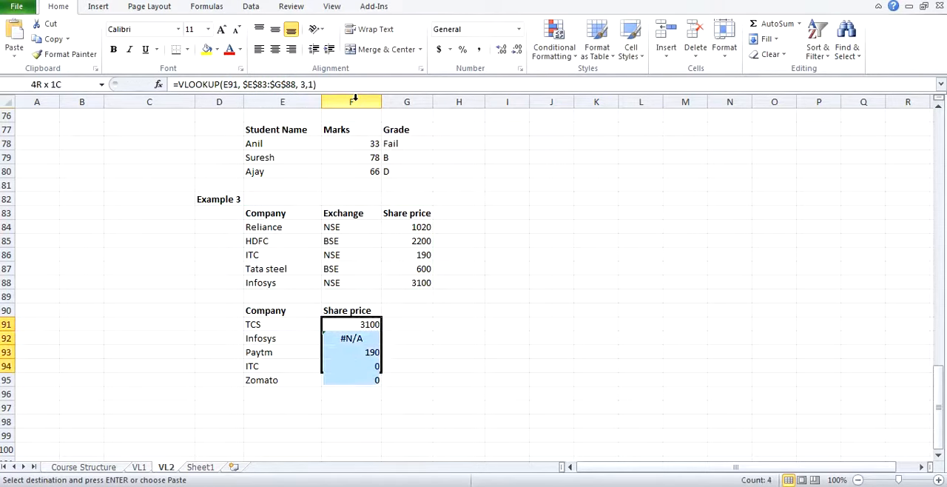
pyautogui.hotkey('ctrl', 'v')
pyautogui.press('Escape')
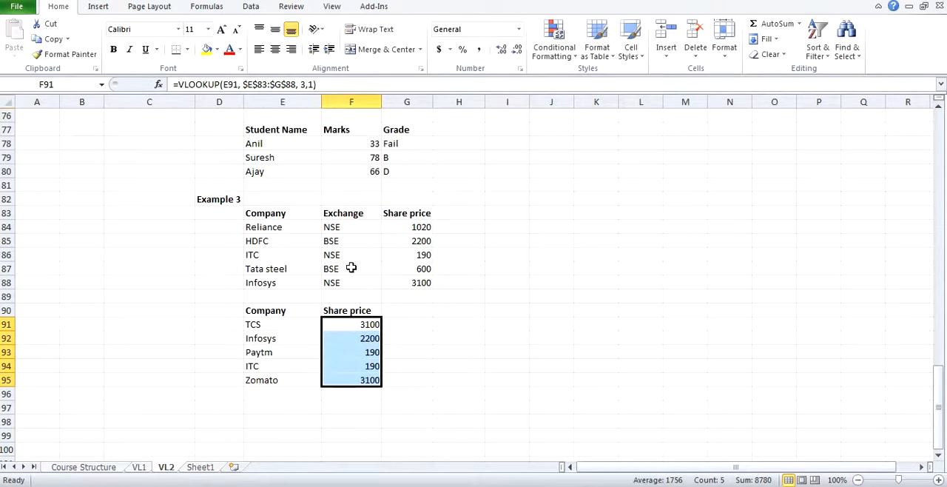
pyautogui.click(287, 319)
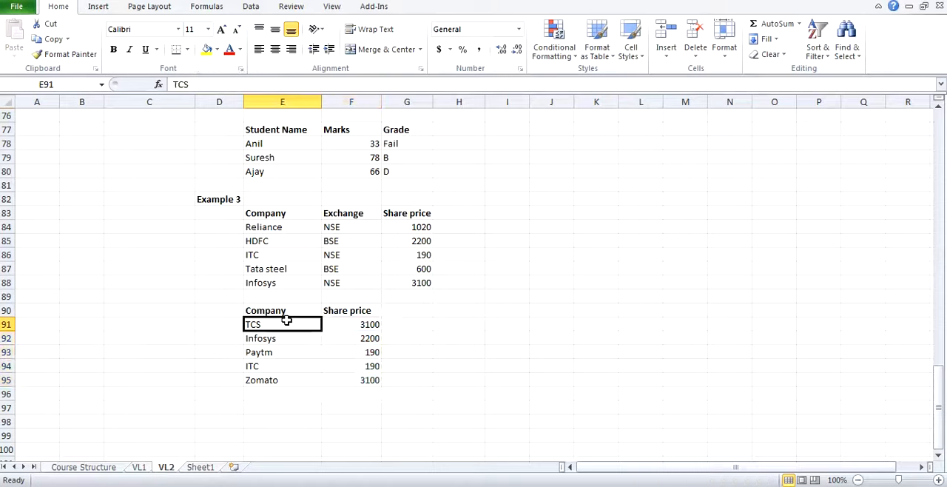
# Step: Check the share prices returned for Infosys and Paytm in rows 92 and 93 against the company table in E84:G88
pyautogui.click(288, 227)
pyautogui.moveTo(288, 227); pyautogui.dragTo(406, 283)
pyautogui.click(286, 341)
pyautogui.click(340, 340)
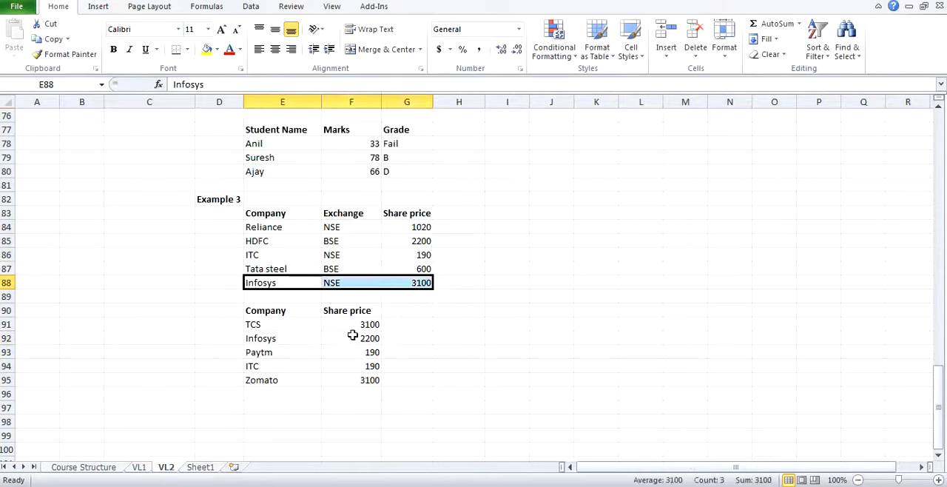
pyautogui.click(264, 352)
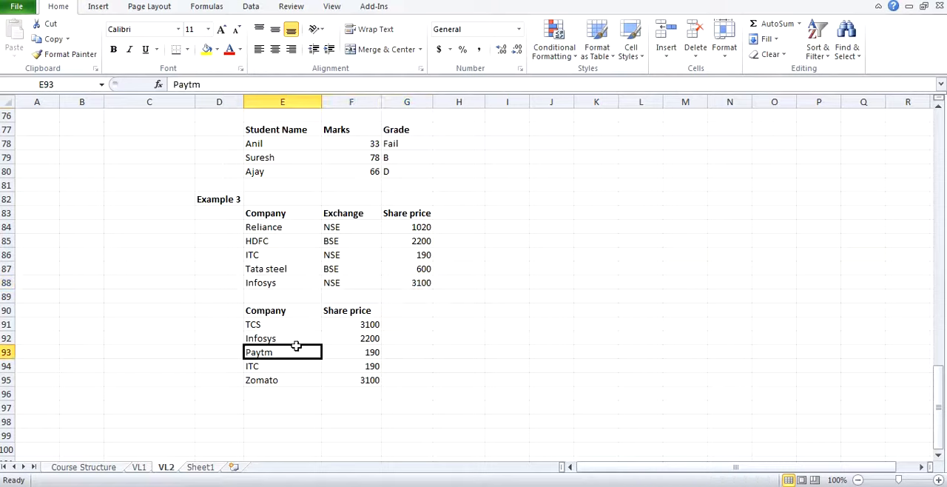
pyautogui.click(355, 341)
# Step: Check the ITC and Zomato share prices in E94:F95 against the source prices, and review the full results in E91:F95
pyautogui.click(293, 369)
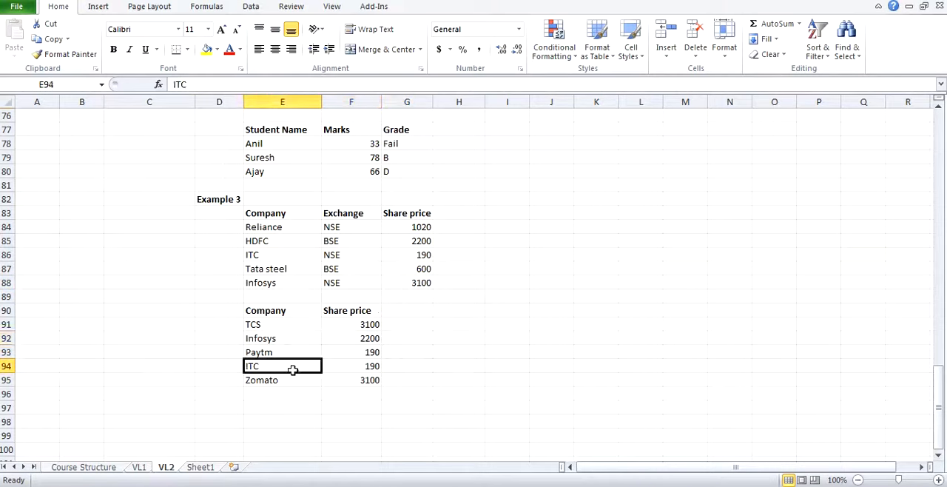
pyautogui.moveTo(293, 369); pyautogui.dragTo(366, 365)
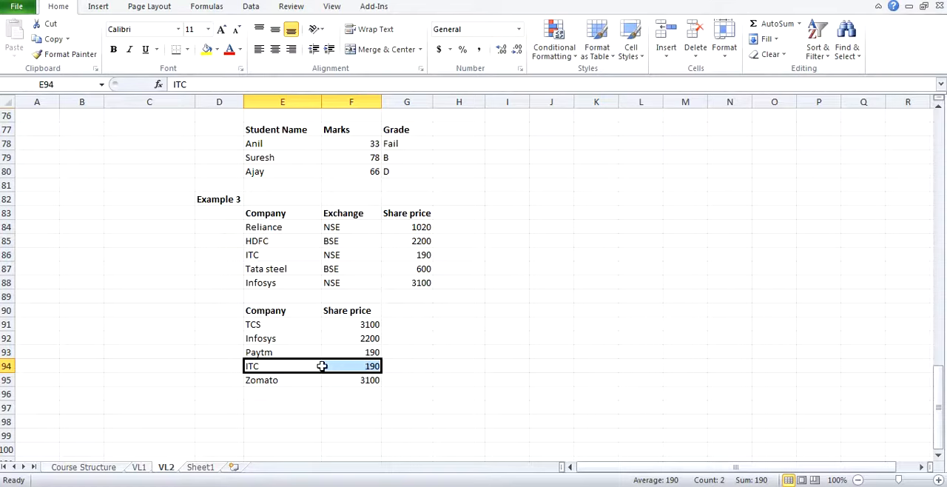
pyautogui.click(297, 378)
pyautogui.moveTo(297, 378); pyautogui.dragTo(337, 379)
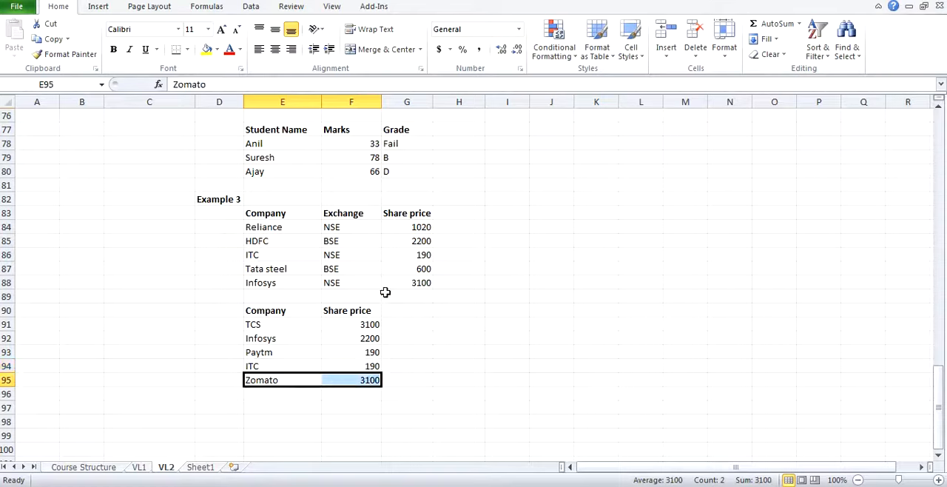
pyautogui.click(417, 292)
pyautogui.click(441, 282)
pyautogui.click(429, 283)
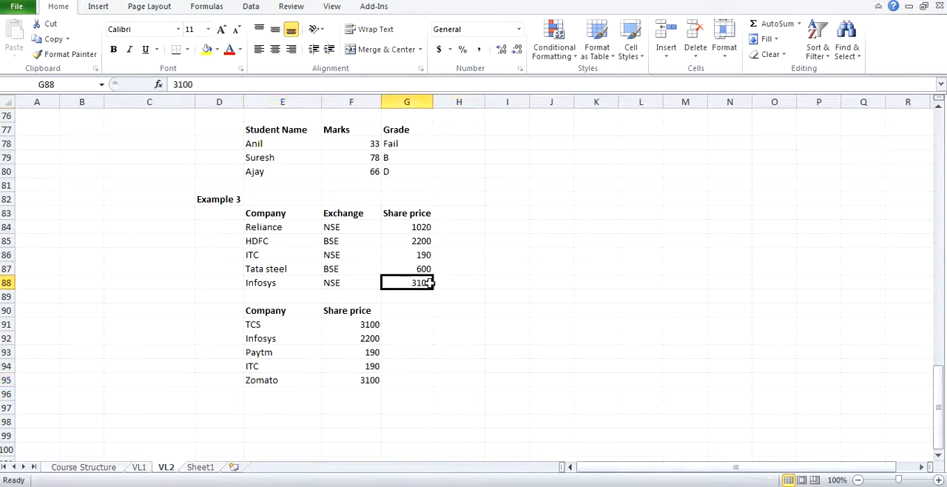
pyautogui.moveTo(298, 326); pyautogui.dragTo(345, 373)
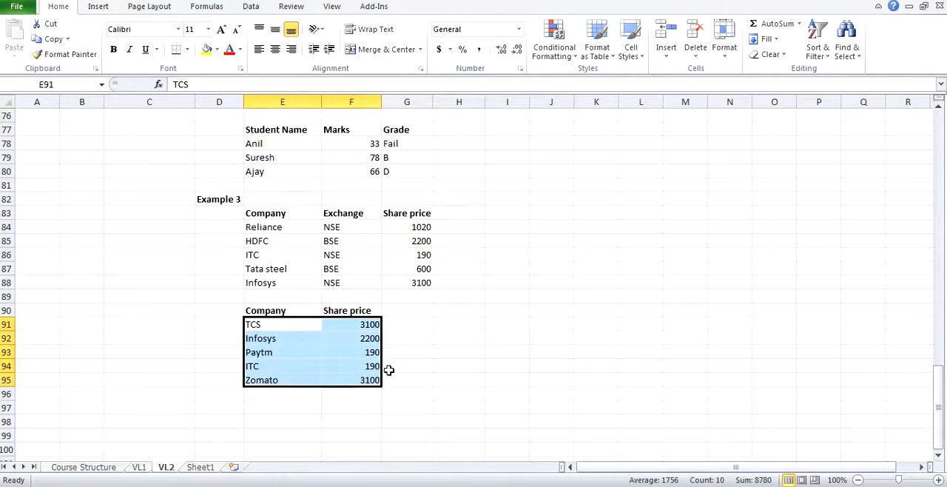
# Step: Compare the order of the Example 2 lookup marks in E70:E75 with the Example 1 marks in E56:E61
pyautogui.scroll(3, 407, 355)
pyautogui.scroll(2, 407, 355)
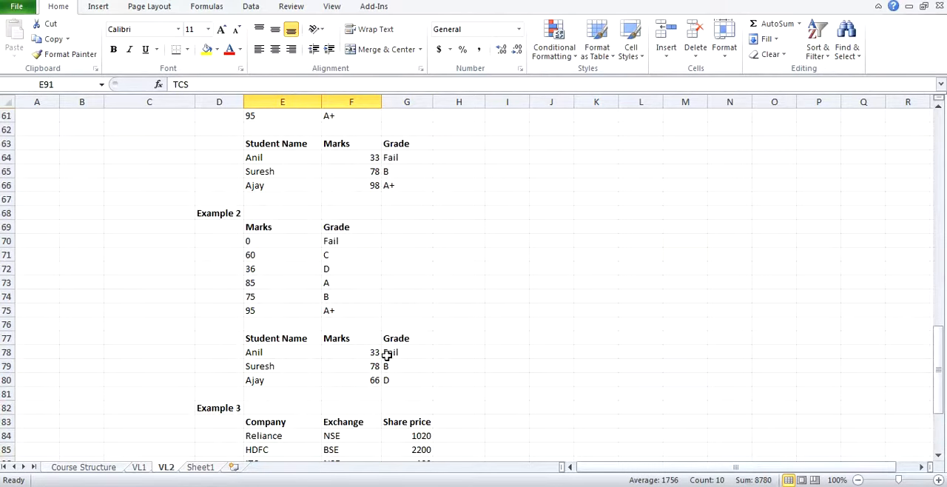
pyautogui.click(270, 242)
pyautogui.moveTo(270, 242); pyautogui.dragTo(271, 307)
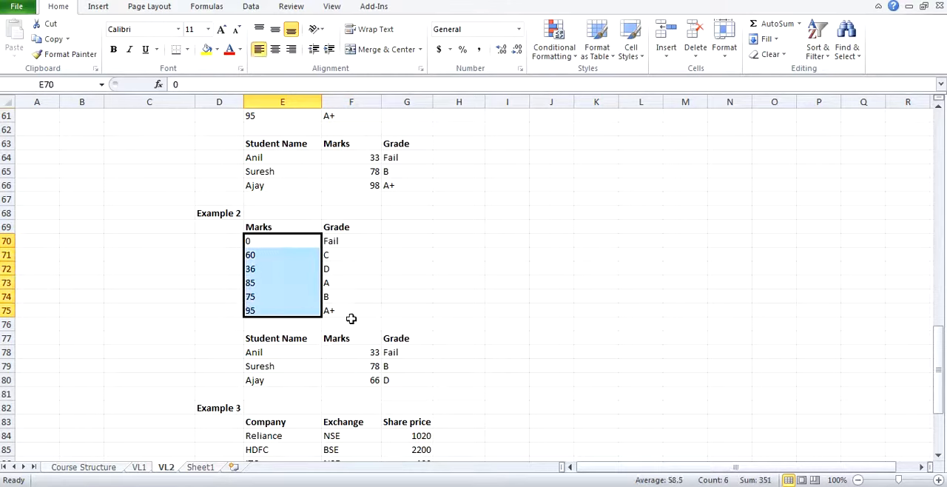
pyautogui.scroll(5, 352, 318)
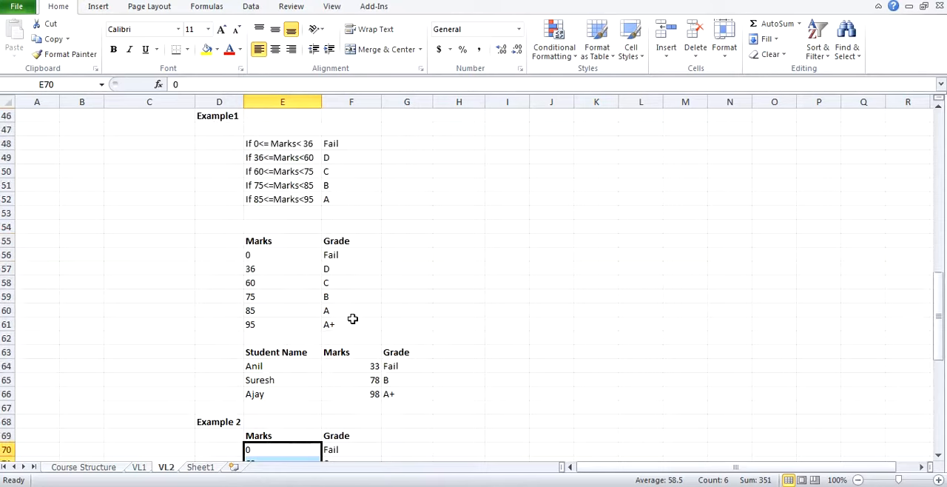
pyautogui.scroll(-12, 352, 318)
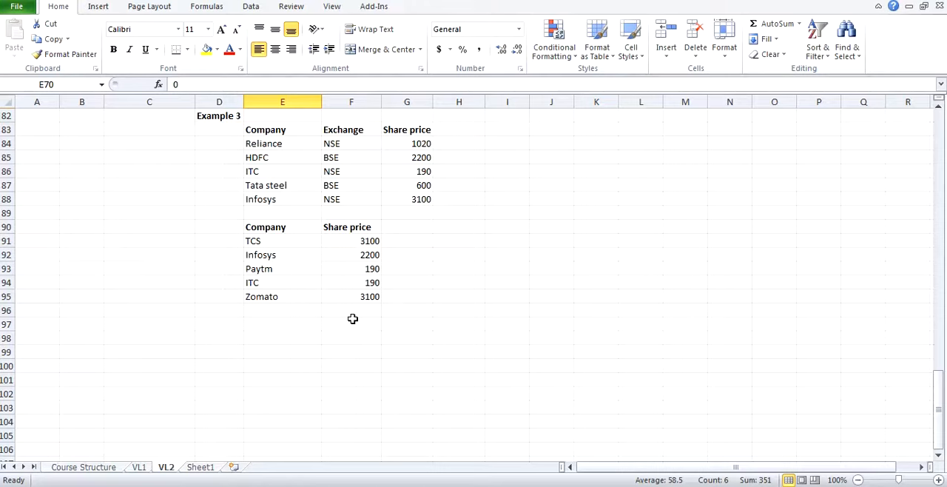
pyautogui.scroll(5, 440, 296)
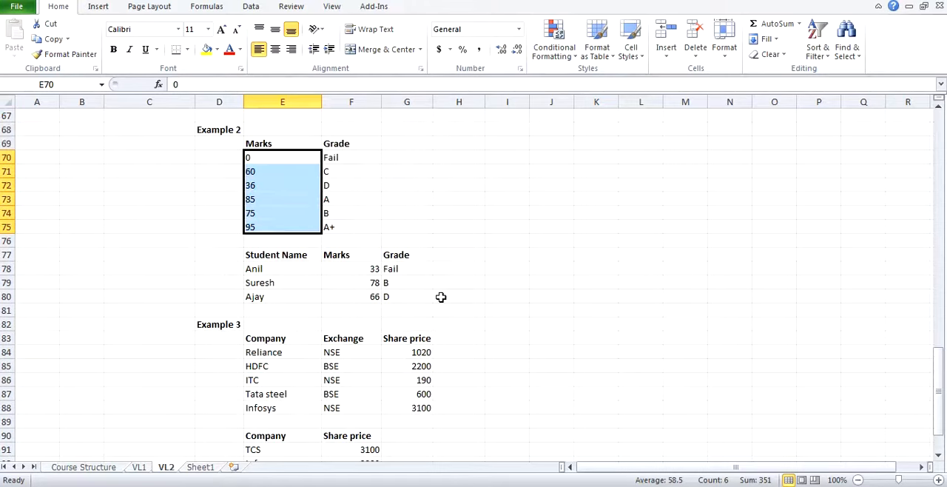
pyautogui.click(463, 281)
pyautogui.scroll(-3, 463, 281)
pyautogui.scroll(5, 463, 281)
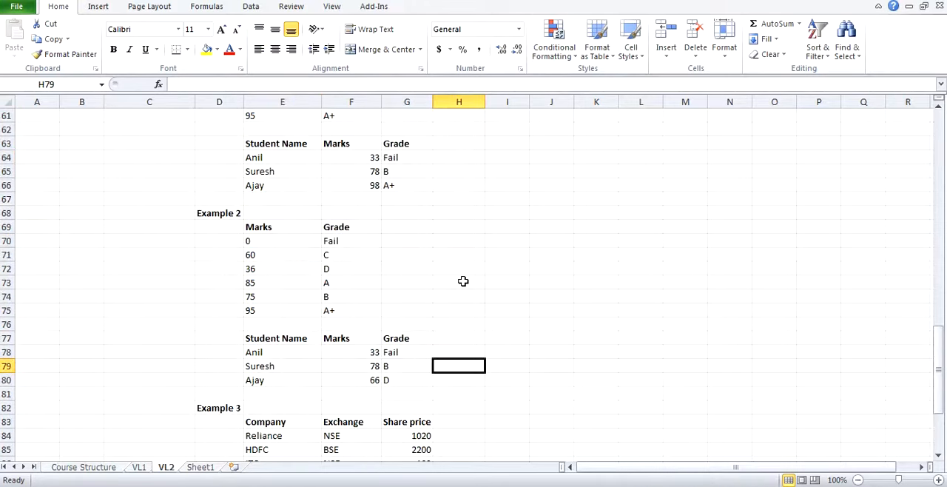
pyautogui.scroll(-7, 463, 281)
pyautogui.scroll(5, 463, 282)
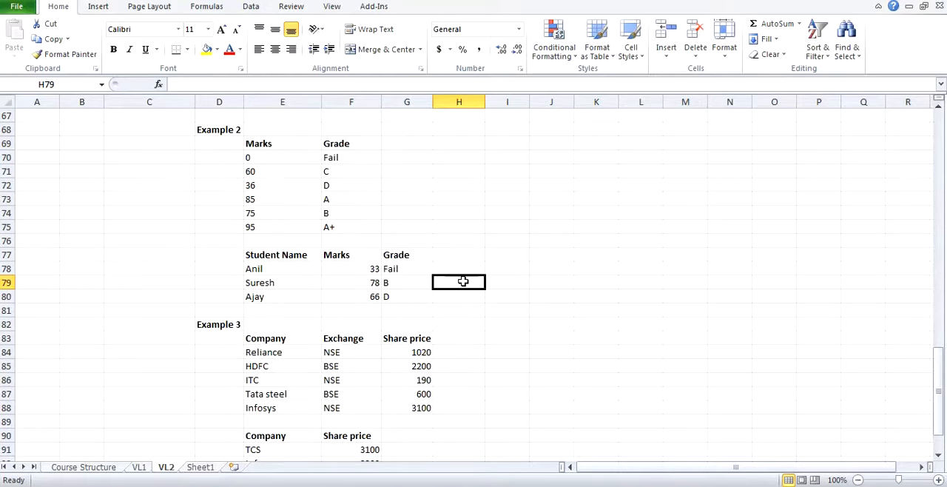
pyautogui.scroll(-2, 463, 281)
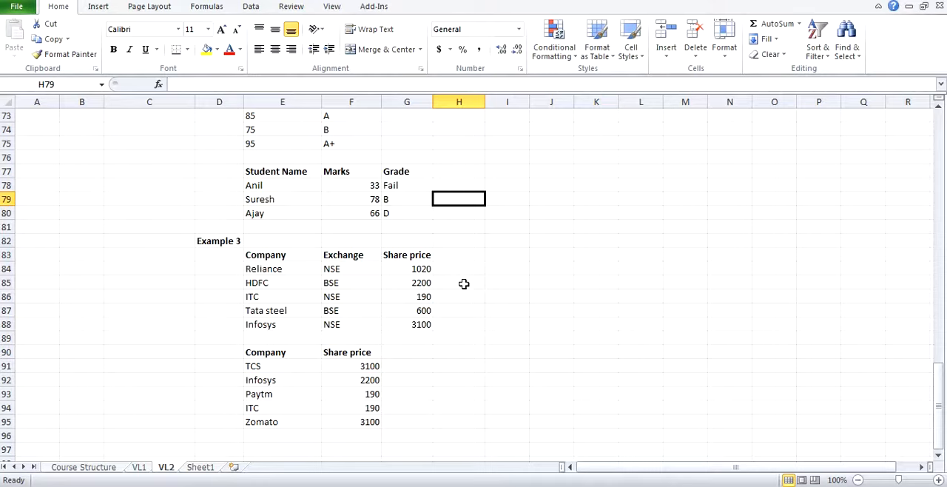